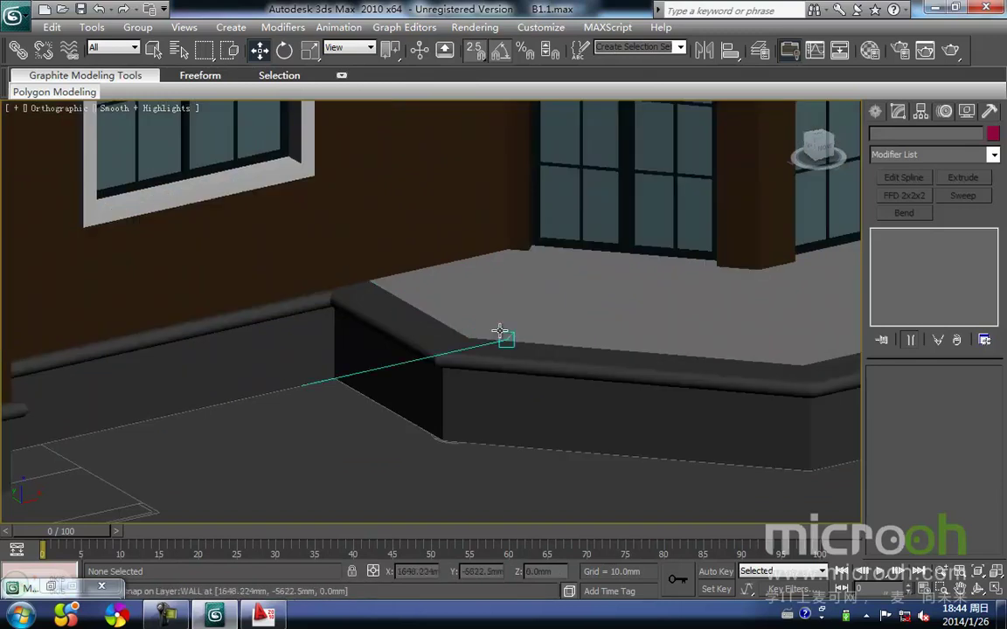
Step: Isolate the extruded terrace floor slab and frame it in the Top view
scroll(535, 326, "down", 1)
middle_click_drag(535, 326, 440, 346)
scroll(454, 336, "down", 2)
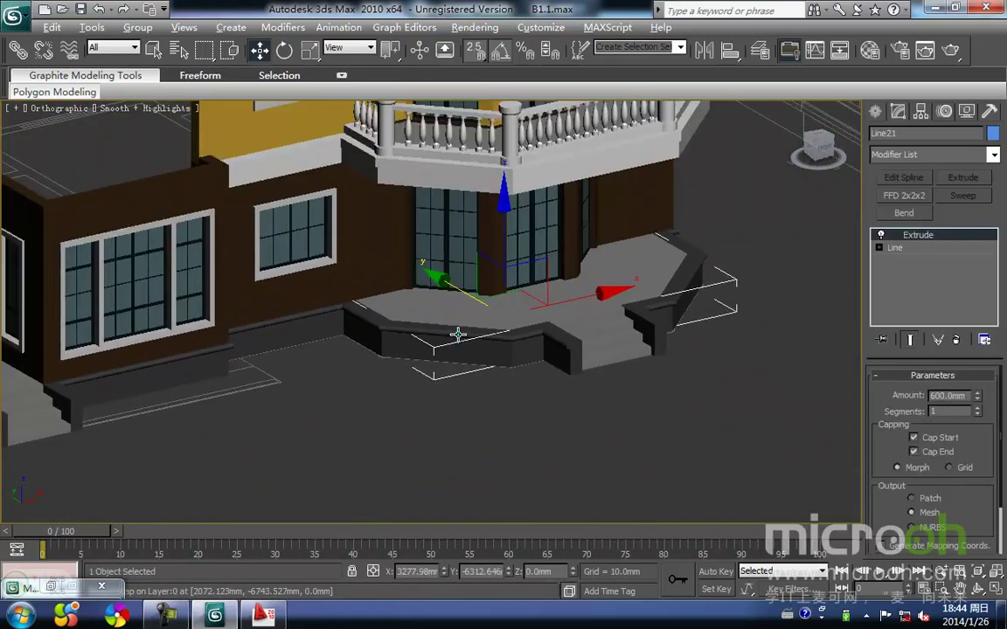
key("alt+q")
left_click(509, 440)
left_click(442, 367)
key("t")
key("z")
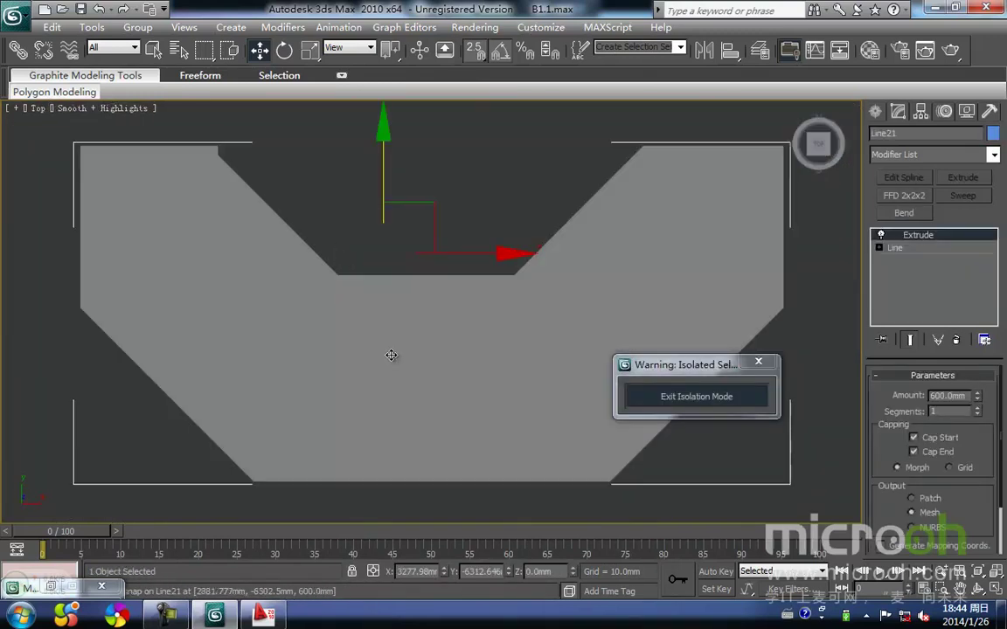
scroll(427, 394, "down", 4)
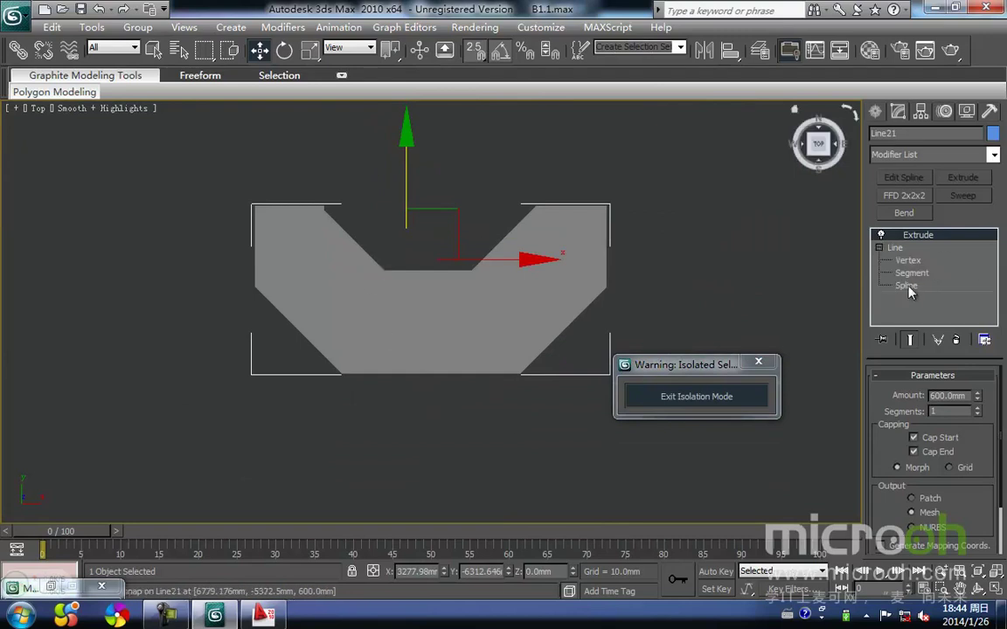
Step: Detach a copy of the outer side, diagonal and front segments of the terrace slab's base line as a separate shape
left_click(912, 273)
scroll(534, 348, "down", 2)
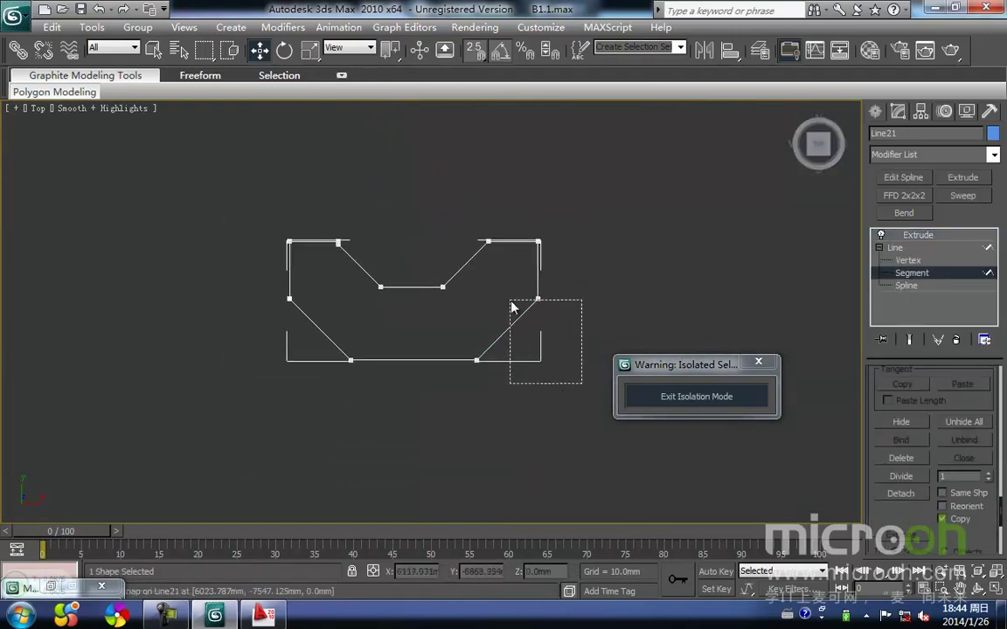
left_click_drag(514, 312, 531, 284)
left_click_drag(535, 416, 299, 330, "ctrl")
middle_click_drag(352, 375, 483, 406)
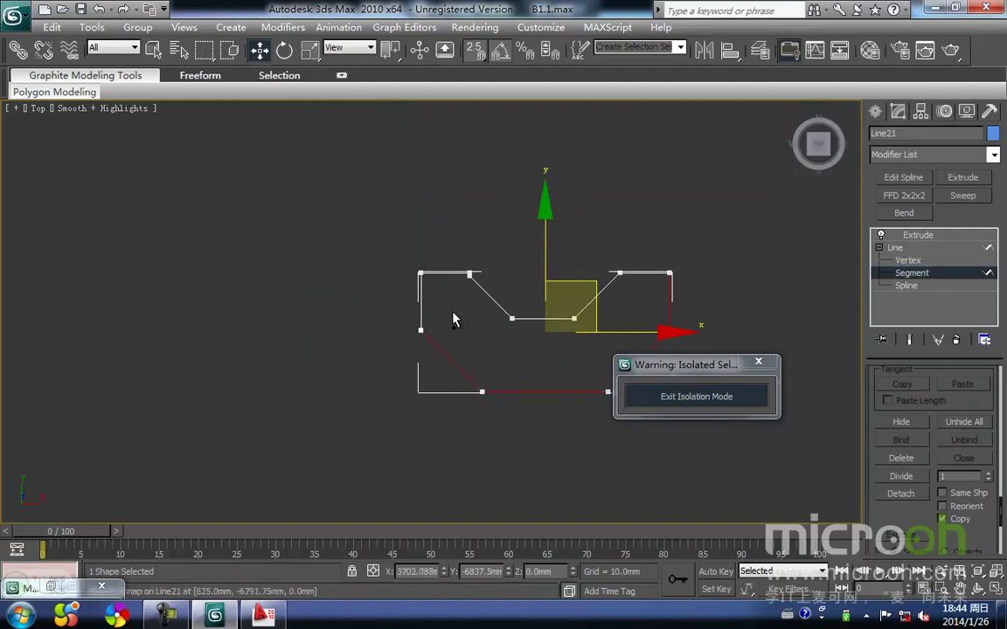
left_click(918, 499)
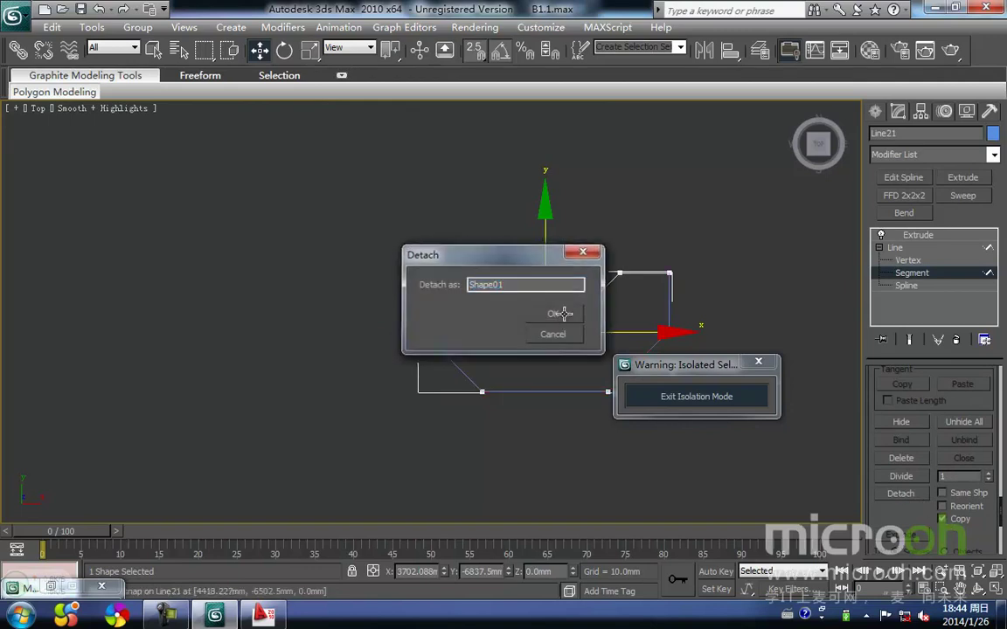
left_click(555, 315)
Step: Return the terrace slab to its Extrude level, deselect it and exit isolation mode
left_click(895, 247)
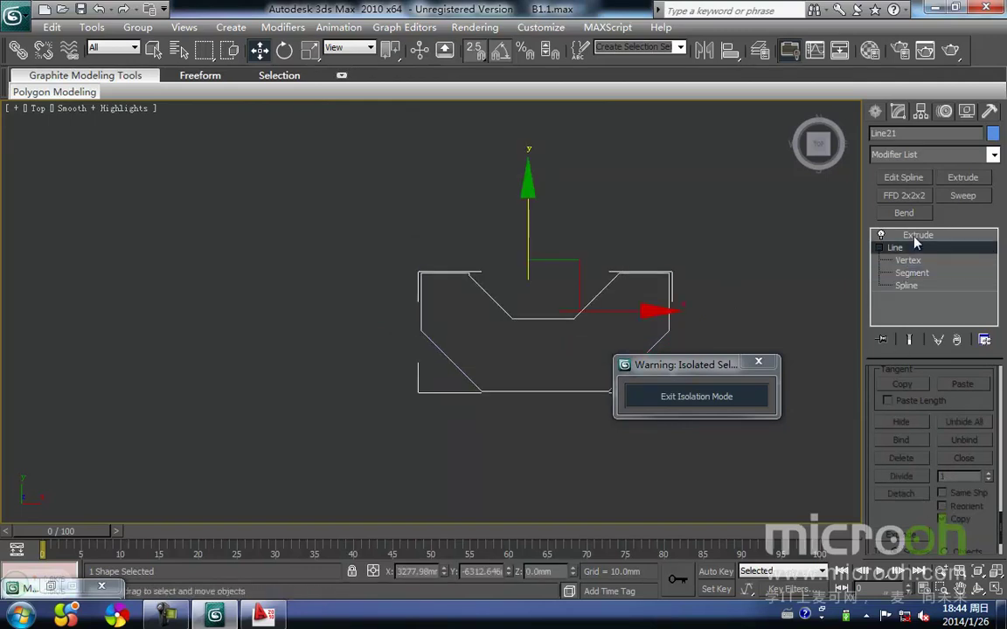
left_click(917, 235)
left_click(537, 281)
middle_click_drag(501, 377, 571, 285, "alt")
left_click(723, 399)
Step: Examine the terrace wall's outline on the elevation drawings in wireframe Front and Left views
middle_click_drag(574, 355, 522, 315)
key("F3")
scroll(514, 373, "up", 3)
middle_click_drag(509, 371, 436, 267)
scroll(461, 378, "down", 2)
key("f")
key("z")
scroll(436, 267, "up", 3)
middle_click_drag(595, 366, 499, 385)
scroll(499, 385, "up", 3)
middle_click_drag(646, 393, 442, 364)
scroll(488, 372, "down", 3)
scroll(488, 373, "down", 3)
key("l")
key("z")
middle_click_drag(544, 368, 535, 288)
scroll(535, 287, "up", 3)
middle_click_drag(662, 400, 463, 342)
scroll(464, 342, "up", 2)
middle_click_drag(722, 352, 283, 357)
mouse_move(482, 350)
middle_mouse_down()
mouse_move(515, 340)
mouse_move(528, 359)
mouse_move(520, 366)
mouse_move(521, 323)
middle_mouse_up()
scroll(528, 360, "up", 2)
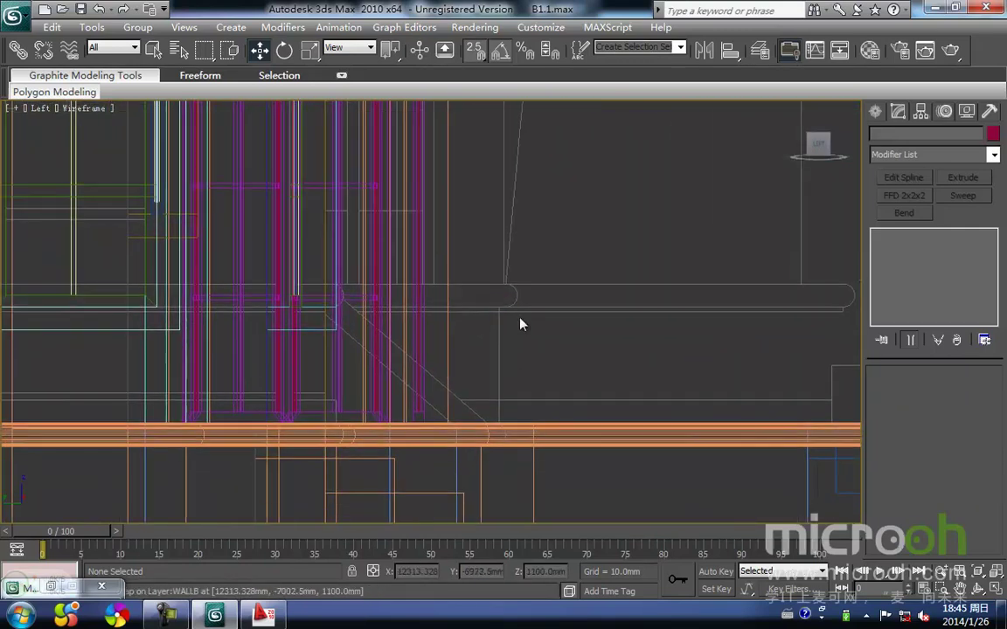
Step: Draw the parapet's cross-section line in the Left view, tracing the wall from the cap's upper edge to the base and back up below the rounded nose
left_click(878, 112)
left_click(902, 210)
left_click(906, 225)
middle_click_drag(459, 312, 444, 312)
scroll(444, 312, "down", 2)
middle_click_drag(586, 322, 501, 322)
scroll(558, 319, "up", 1)
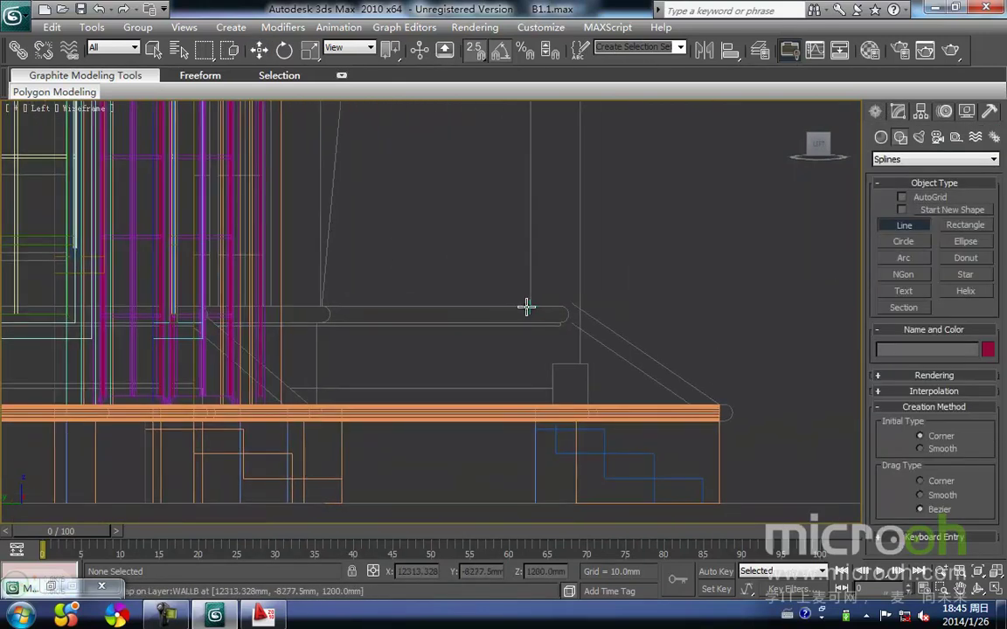
scroll(526, 306, "up", 4)
left_click(581, 317)
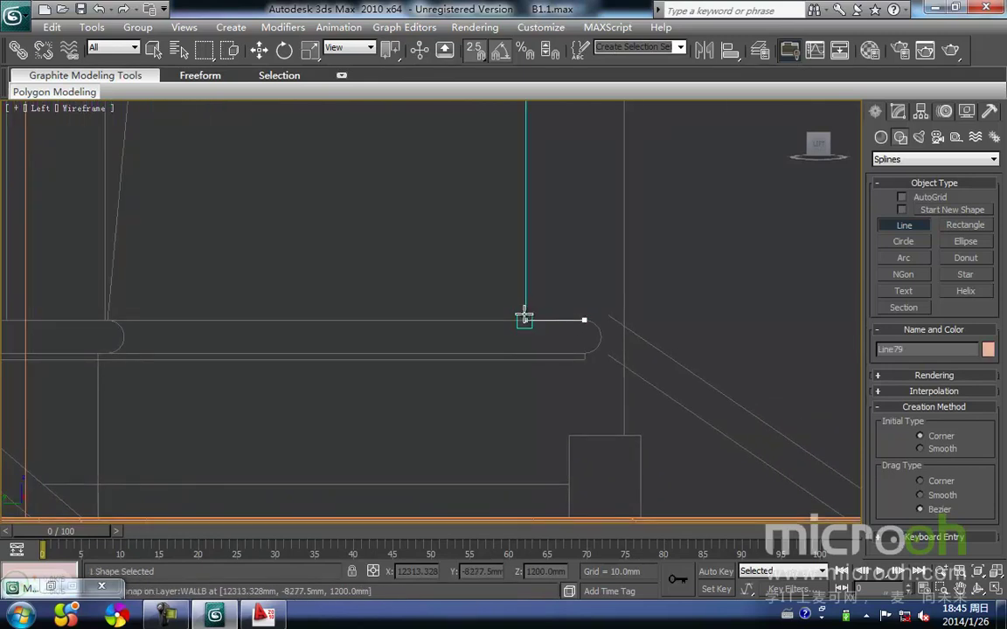
key("i")
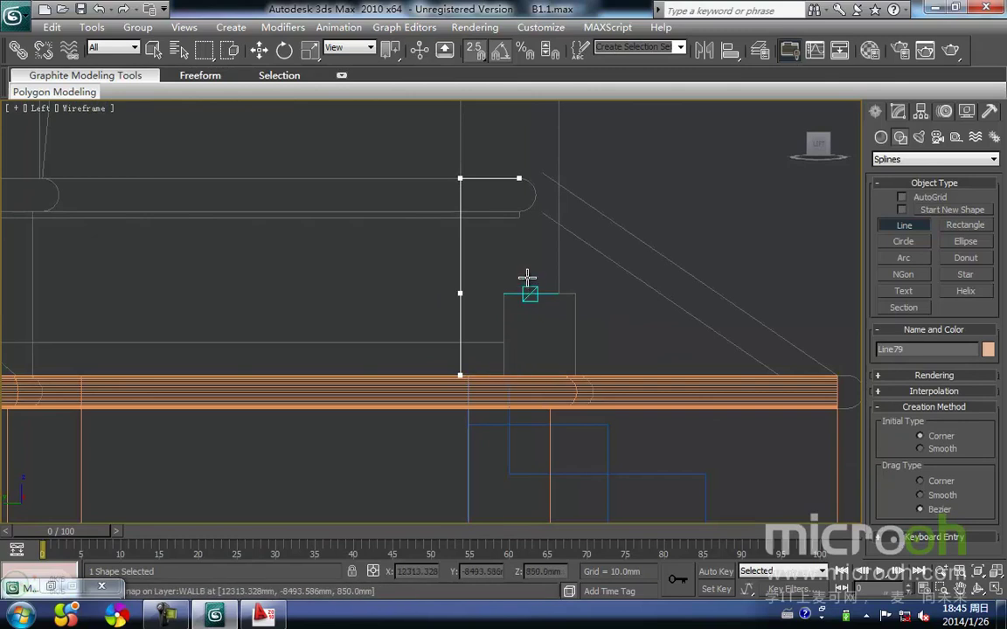
left_click(514, 375)
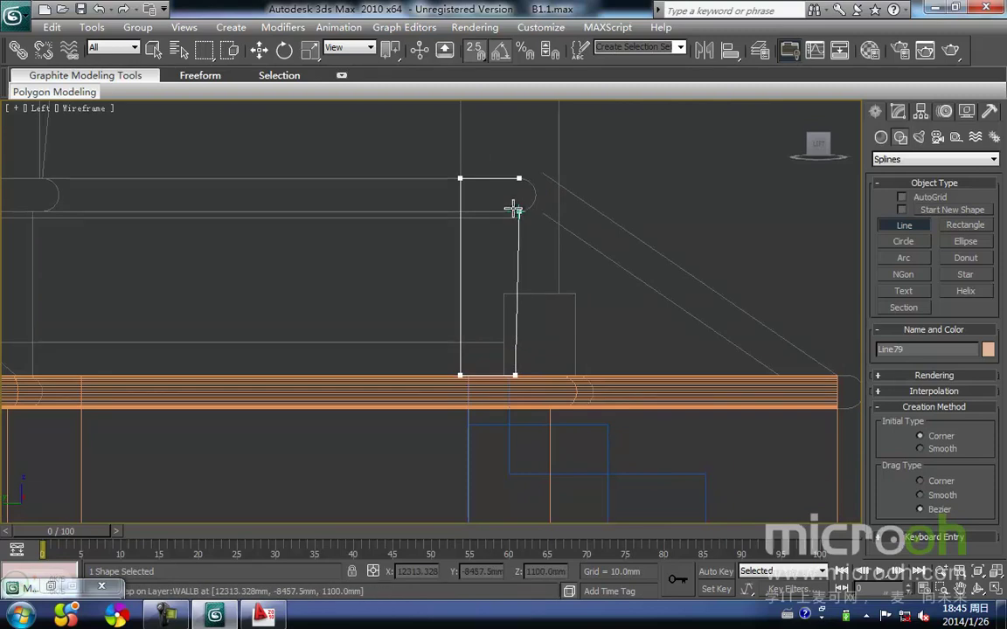
right_click(550, 262)
right_click(551, 278)
Step: Snap the profile's lower outer vertex into vertical alignment with the vertex at the cap's outer end
middle_click_drag(511, 329, 515, 290)
key("1")
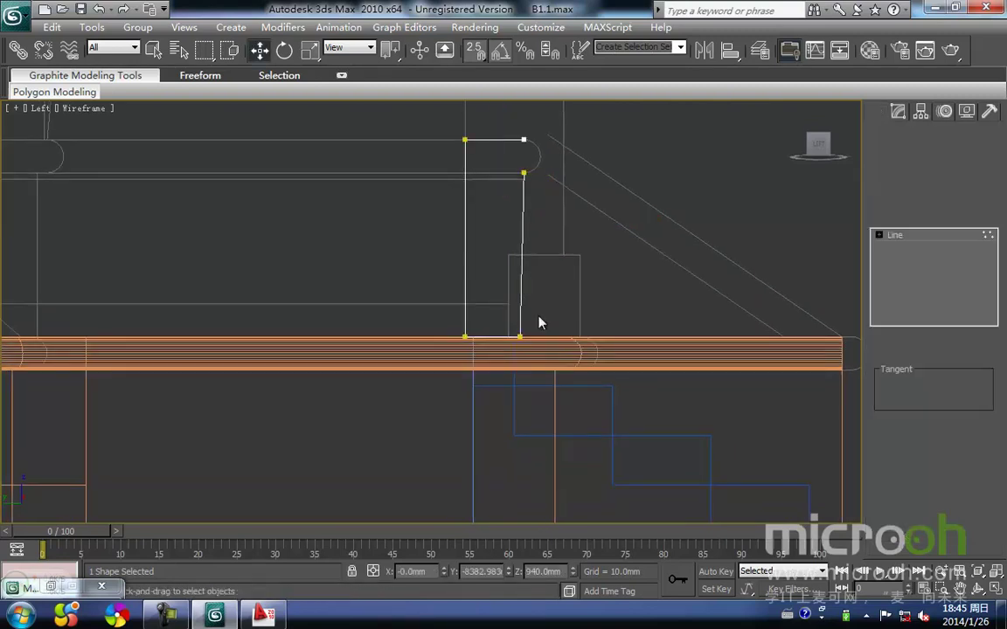
key("space")
left_click_drag(534, 355, 522, 136)
key("space")
left_click(610, 183)
middle_click_drag(611, 135, 595, 210)
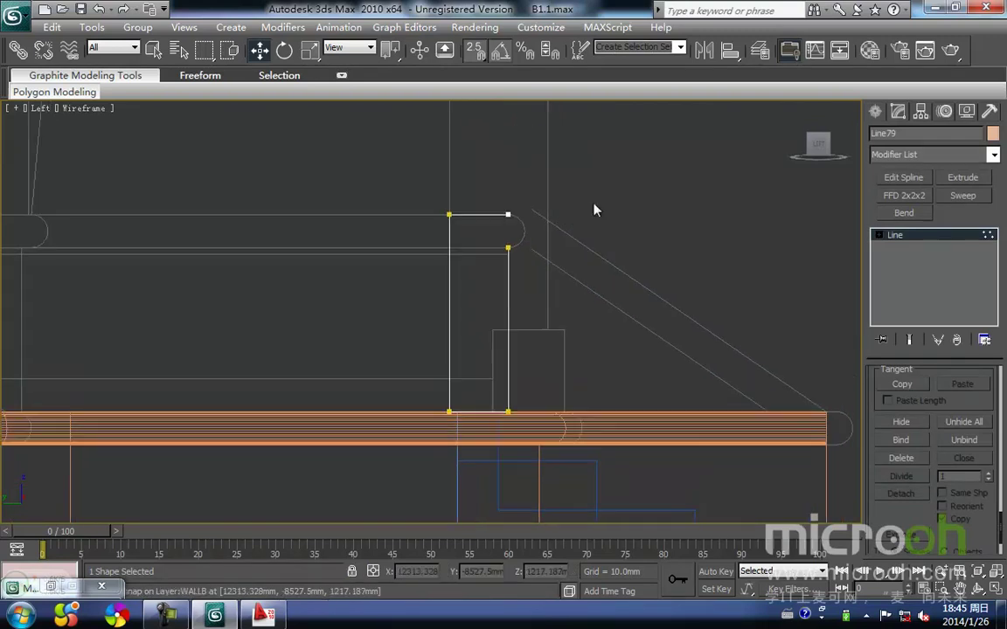
Step: Draw an arc of about 50 mm radius between the profile's two open ends for the cap's rounded nose
left_click(876, 113)
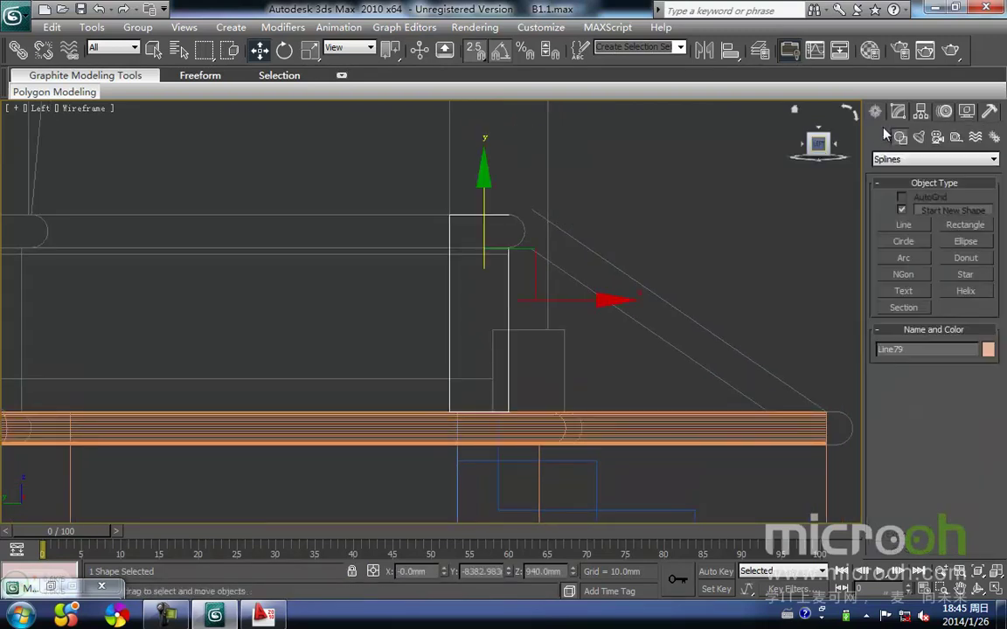
left_click(904, 256)
scroll(489, 245, "up", 4)
middle_click_drag(513, 220, 481, 250)
left_click_drag(466, 218, 465, 284)
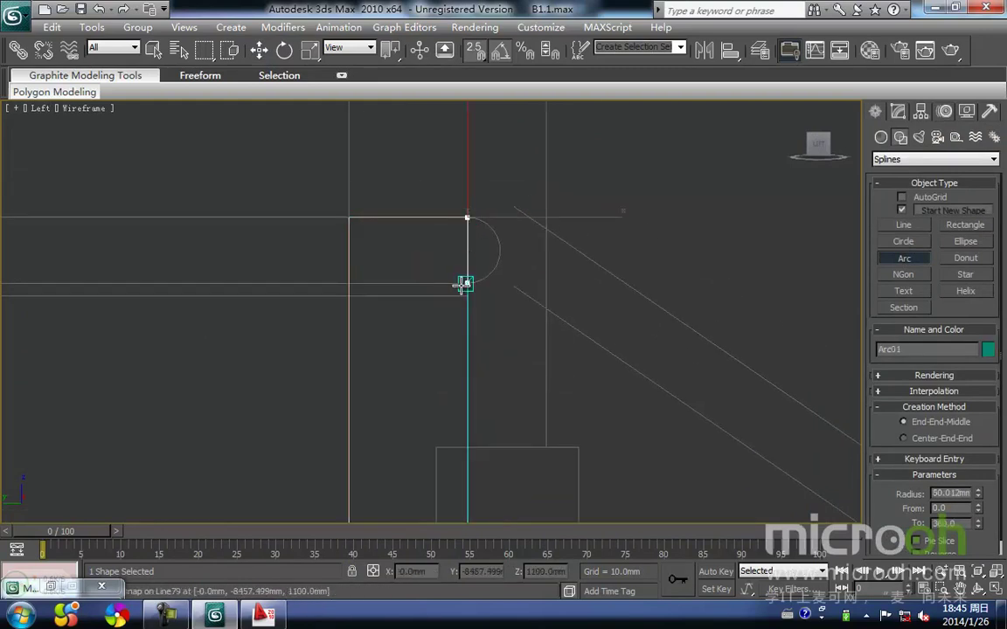
left_click(508, 228)
right_click(570, 317)
left_click(571, 318)
Step: Attach the rounded nose arc to the parapet profile line
left_click(500, 248)
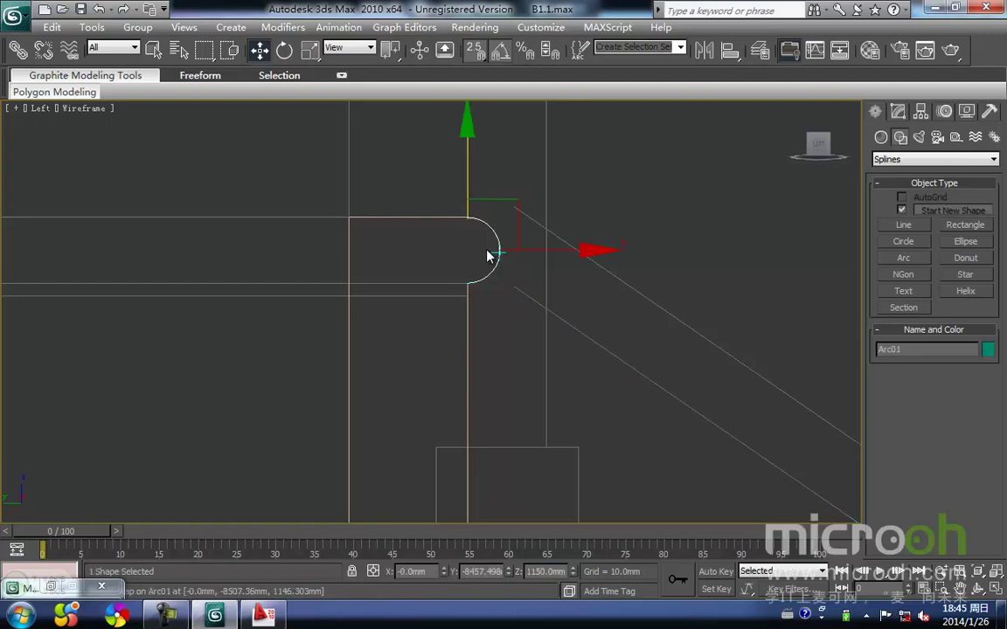
middle_click_drag(467, 257, 501, 172)
left_click(545, 319)
left_click(502, 295)
right_click(505, 270)
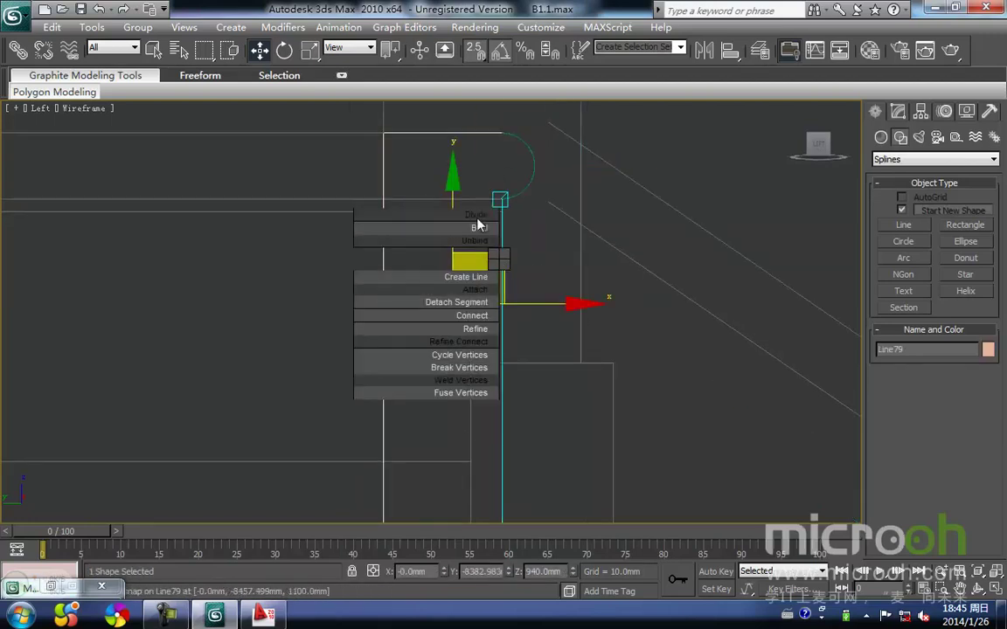
left_click(470, 290)
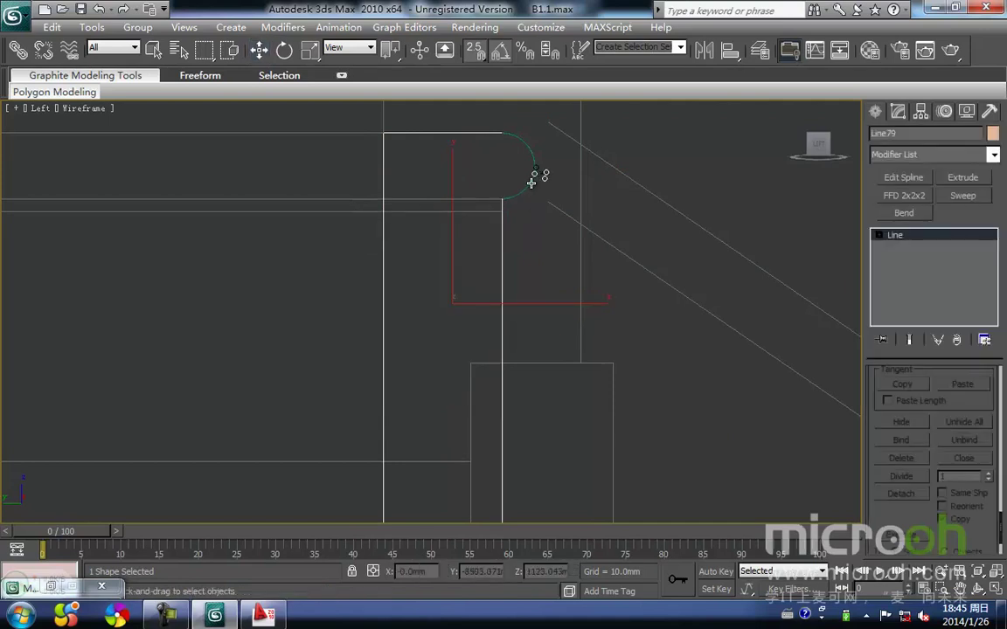
left_click(530, 183)
right_click(551, 225)
Step: Weld all vertices of the parapet profile so the arc and the line form one closed outline
scroll(551, 225, "down", 2)
middle_click_drag(545, 247, 533, 281)
key("1")
scroll(528, 278, "down", 4)
middle_click_drag(478, 260, 474, 236)
left_click_drag(366, 192, 595, 519)
right_click(426, 308)
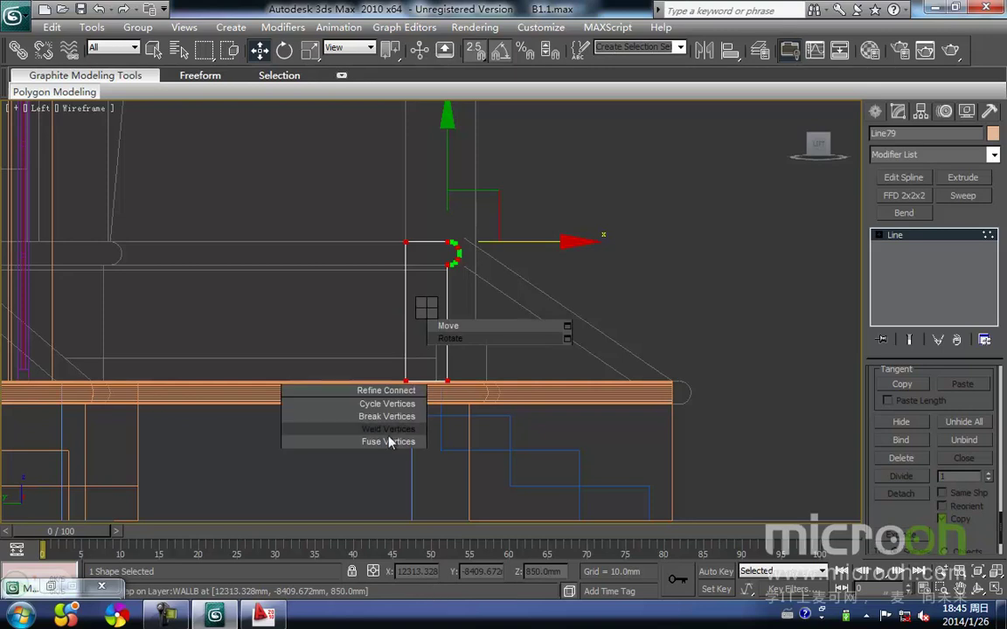
left_click(376, 428)
scroll(514, 315, "up", 3)
middle_click_drag(488, 279, 465, 346)
key("1")
left_click(476, 322)
left_click_drag(495, 276, 371, 332)
Step: Select the detached terrace edge shape in an orbited view, temporarily hiding the geometry to reach it
scroll(434, 273, "down", 3)
scroll(475, 293, "down", 3)
middle_click_drag(509, 356, 350, 385, "alt")
middle_click_drag(203, 507, 380, 424)
left_click(308, 396)
scroll(308, 396, "up", 3)
middle_click_drag(306, 364, 382, 336)
scroll(380, 395, "up", 2)
middle_click_drag(315, 354, 388, 338)
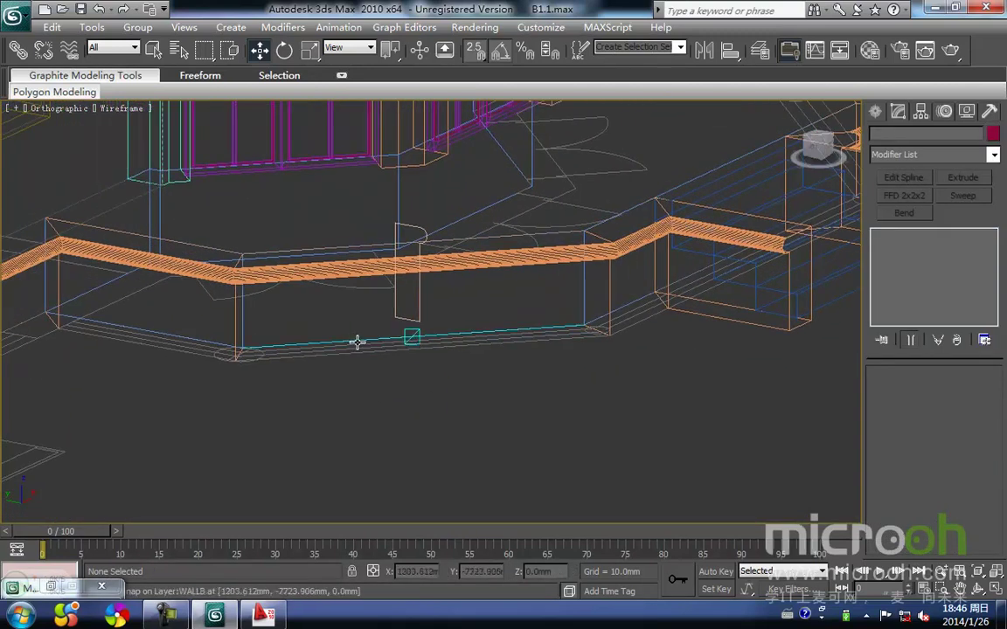
left_click(350, 344)
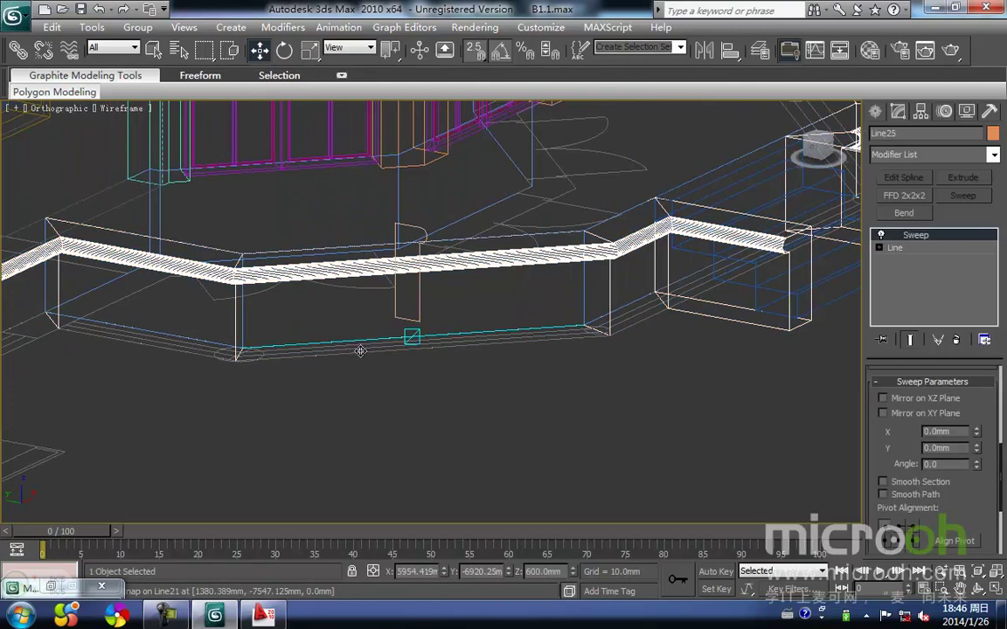
scroll(376, 346, "down", 2)
key("shift+g")
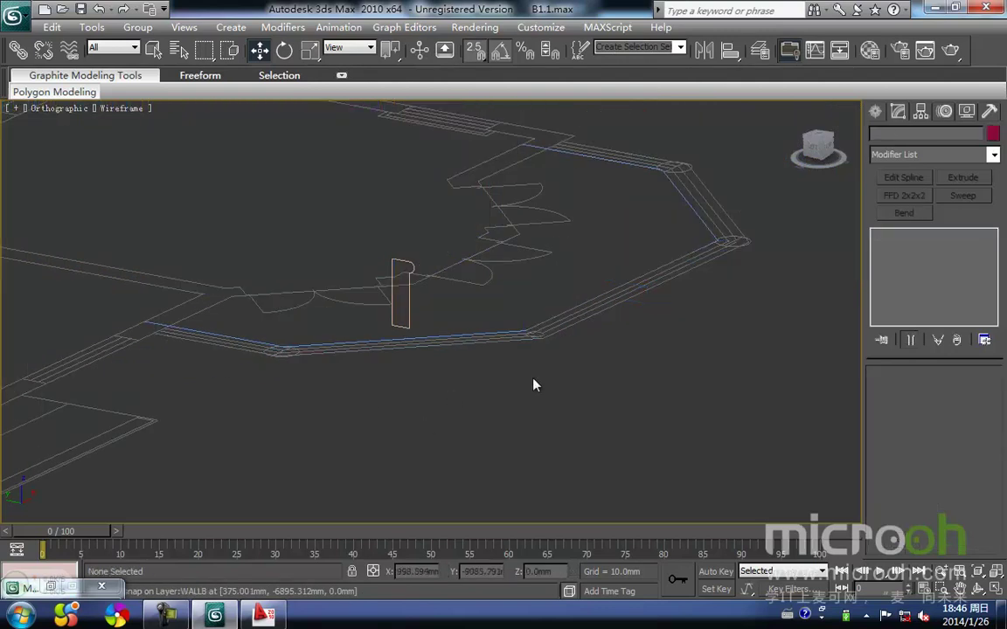
left_click(490, 334)
mouse_move(498, 375)
middle_mouse_down()
mouse_move(473, 417)
mouse_move(478, 398)
middle_mouse_up()
key("shift+g")
Step: Apply a Sweep modifier to the terrace edge shape, using the drawn parapet profile as its custom section
left_click(962, 195)
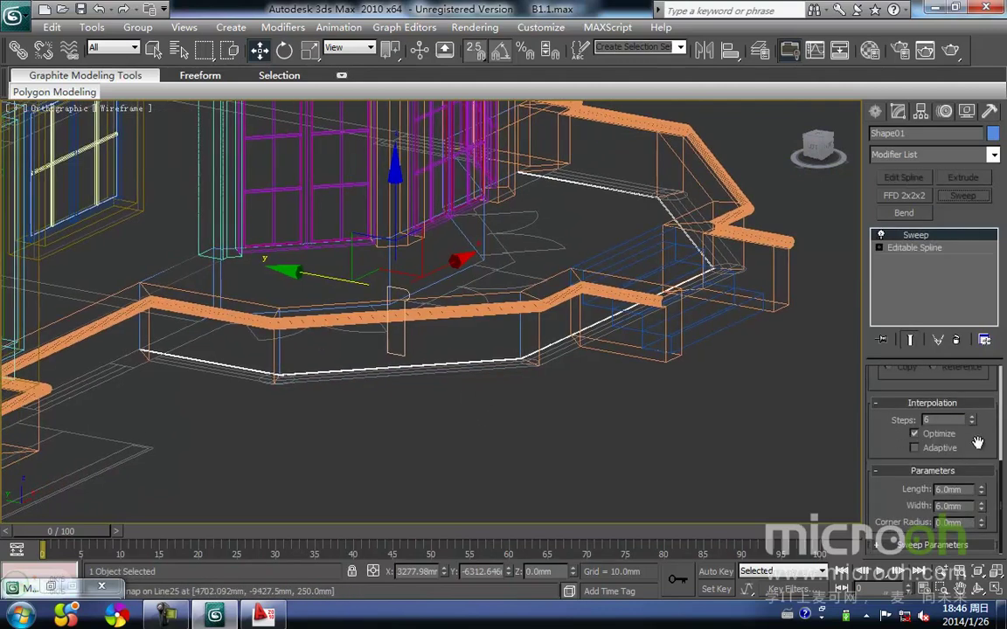
left_click_drag(1002, 486, 1000, 390)
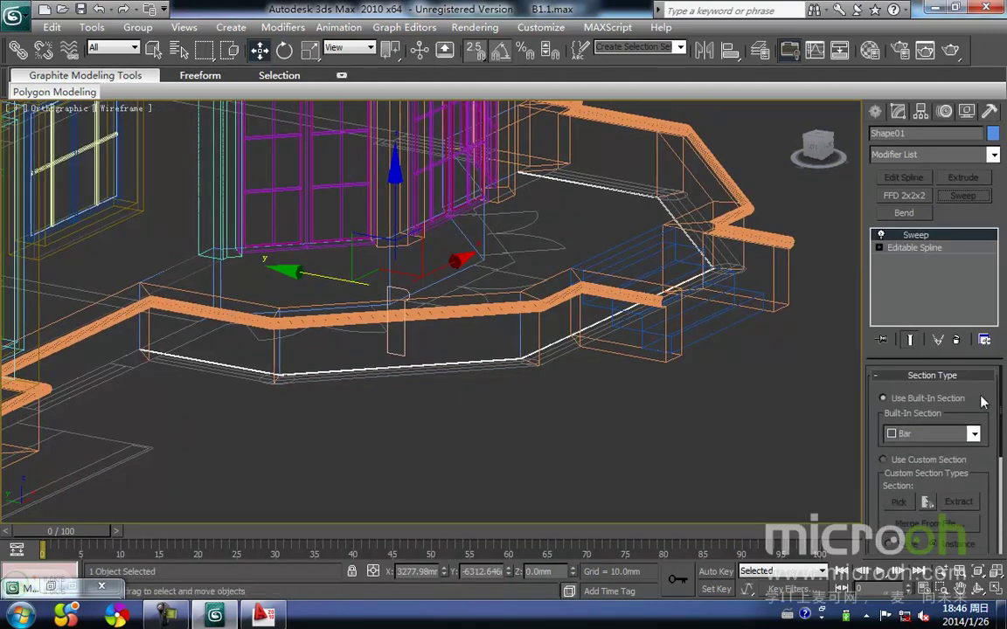
left_click(884, 461)
left_click(901, 505)
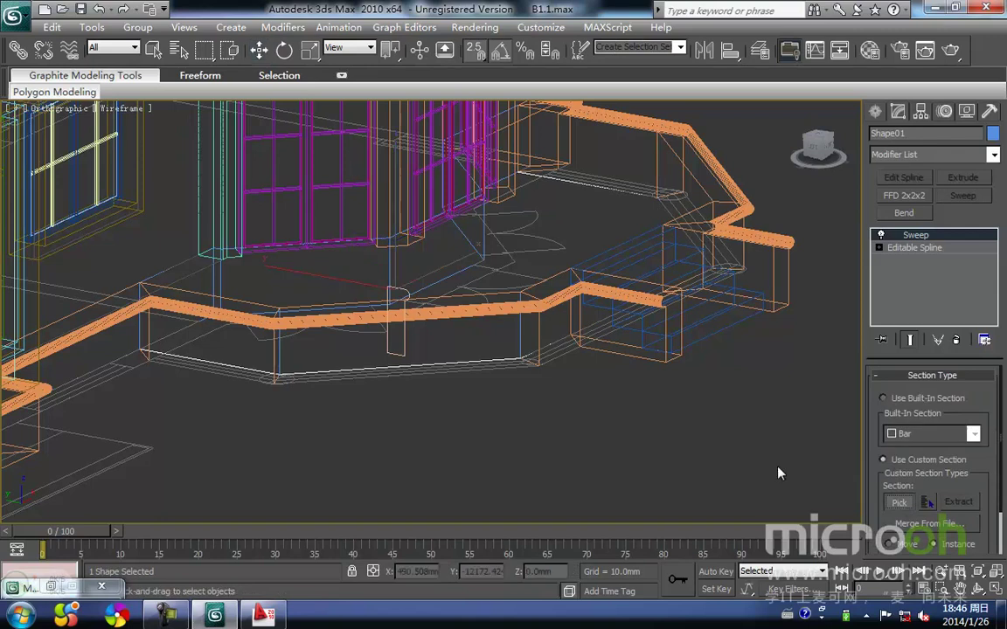
left_click(400, 293)
middle_click_drag(404, 304, 358, 248)
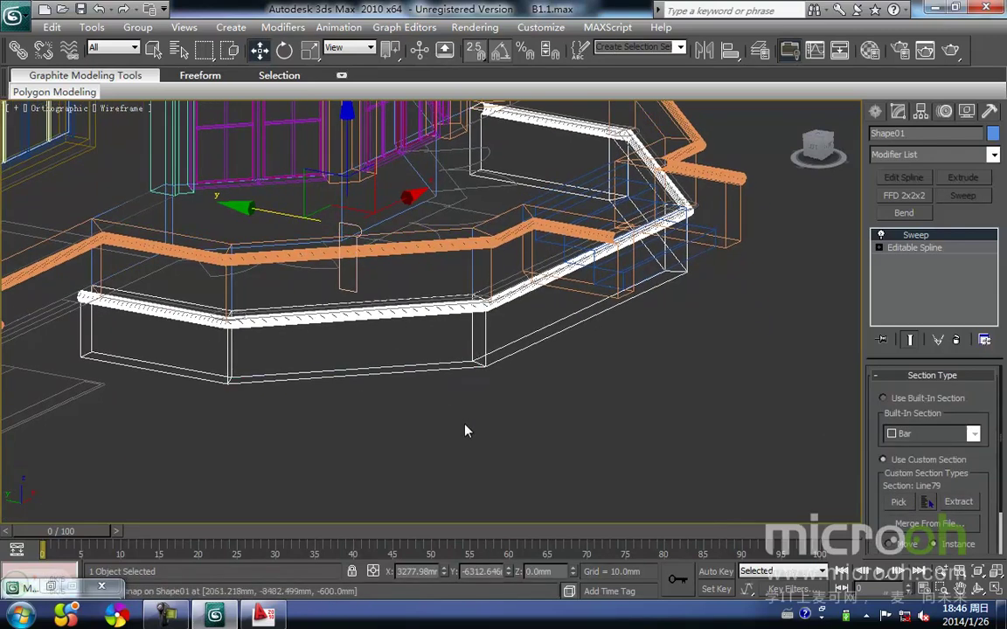
left_click(466, 428)
Step: Raise the swept parapet in the Front view and snap it onto the top of the terrace base
left_click(478, 310)
key("f")
key("z")
middle_click_drag(413, 344, 487, 381)
key("space")
left_click_drag(462, 236, 438, 119)
scroll(206, 191, "up", 1)
middle_click_drag(178, 188, 358, 302)
scroll(263, 245, "up", 2)
middle_click_drag(236, 230, 435, 329)
left_click_drag(181, 283, 252, 271)
middle_click_drag(246, 286, 220, 247)
scroll(220, 247, "down", 3)
Step: Check in the Left view how the swept parapet lines up with the elevation drawing's wall and rounded cap
key("l")
key("z")
middle_click_drag(417, 286, 275, 302)
middle_click_drag(578, 313, 470, 307)
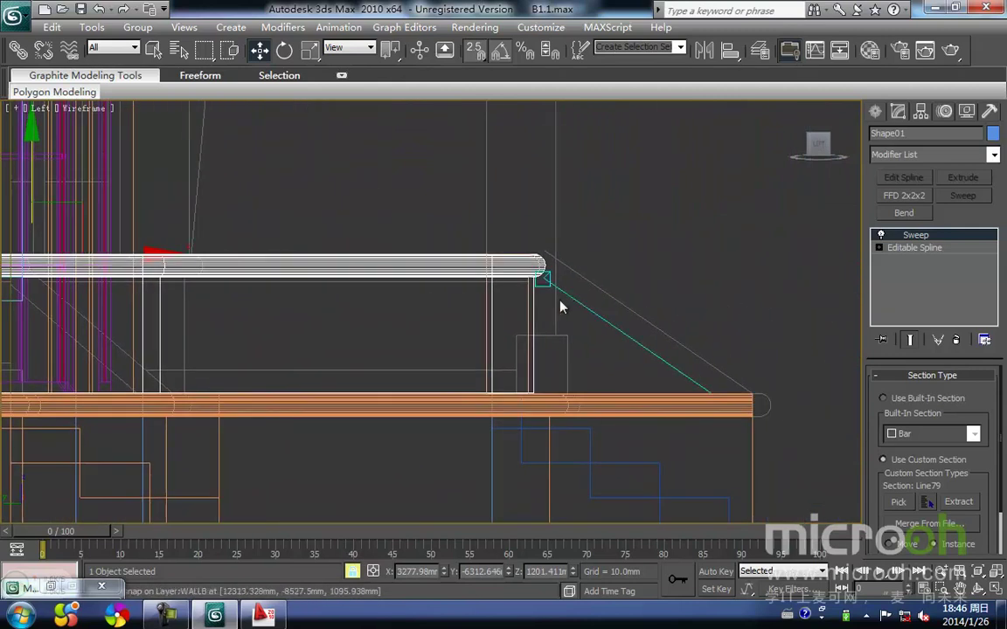
key("space")
left_click(560, 306)
left_click(540, 269)
middle_click_drag(541, 285, 485, 281)
scroll(485, 281, "up", 3)
middle_click_drag(557, 290, 494, 348)
left_click(514, 300)
scroll(507, 301, "down", 3)
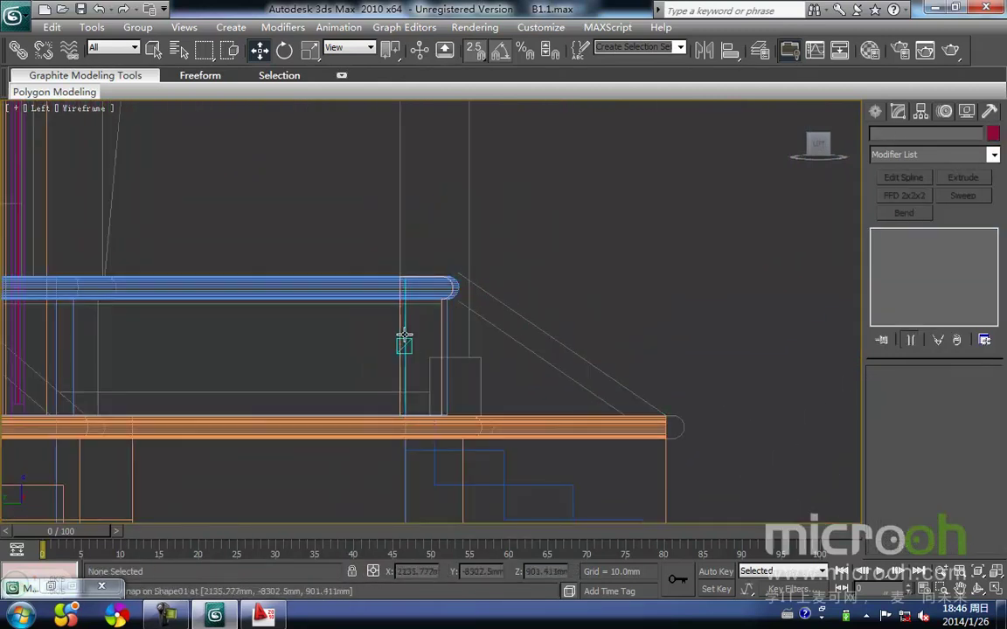
Step: Inspect the selected parapet in shaded display from the front and around the entrance steps
left_click(356, 298)
middle_click_drag(352, 320, 382, 289)
key("f")
key("z")
scroll(381, 291, "down", 2)
scroll(289, 319, "up", 2)
key("F3")
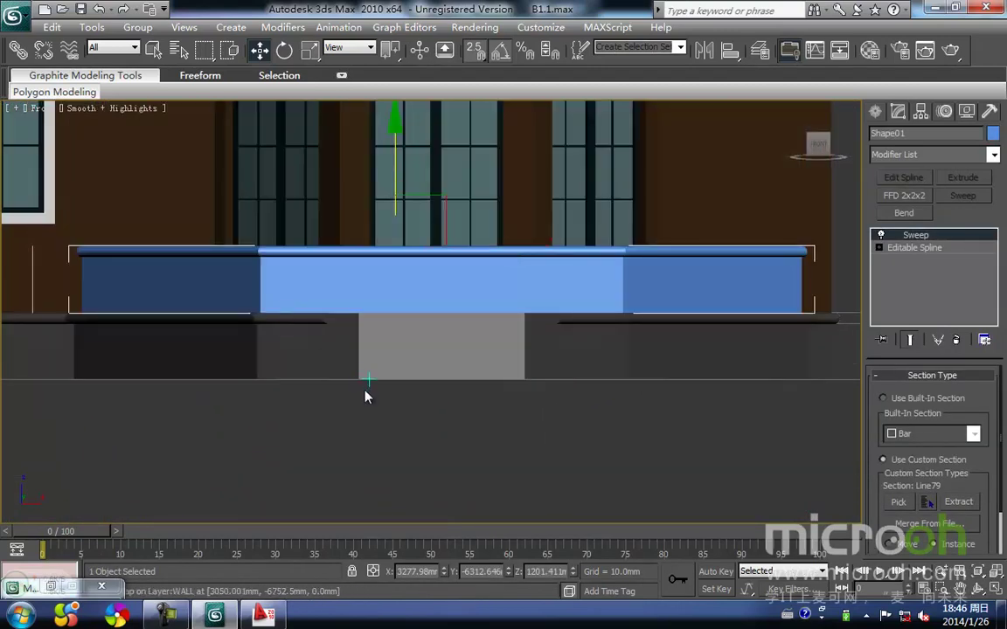
middle_click_drag(369, 402, 415, 440, "alt")
middle_click_drag(414, 440, 323, 258)
scroll(322, 259, "down", 3)
scroll(305, 275, "up", 3)
middle_click_drag(467, 356, 354, 240)
scroll(354, 240, "up", 2)
middle_click_drag(334, 303, 341, 334)
scroll(341, 334, "down", 2)
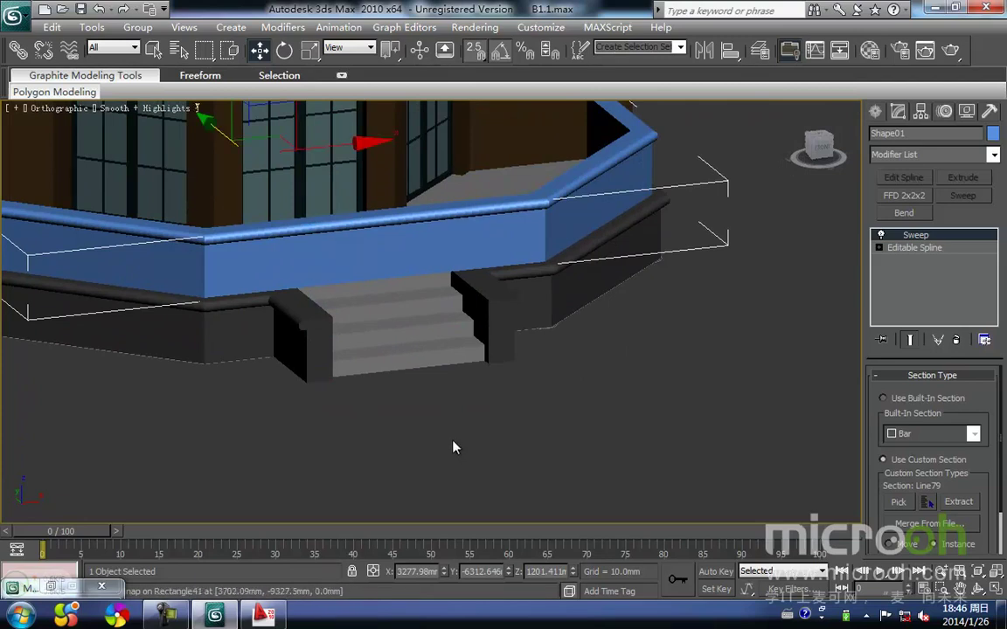
left_click(408, 398)
left_click(314, 241)
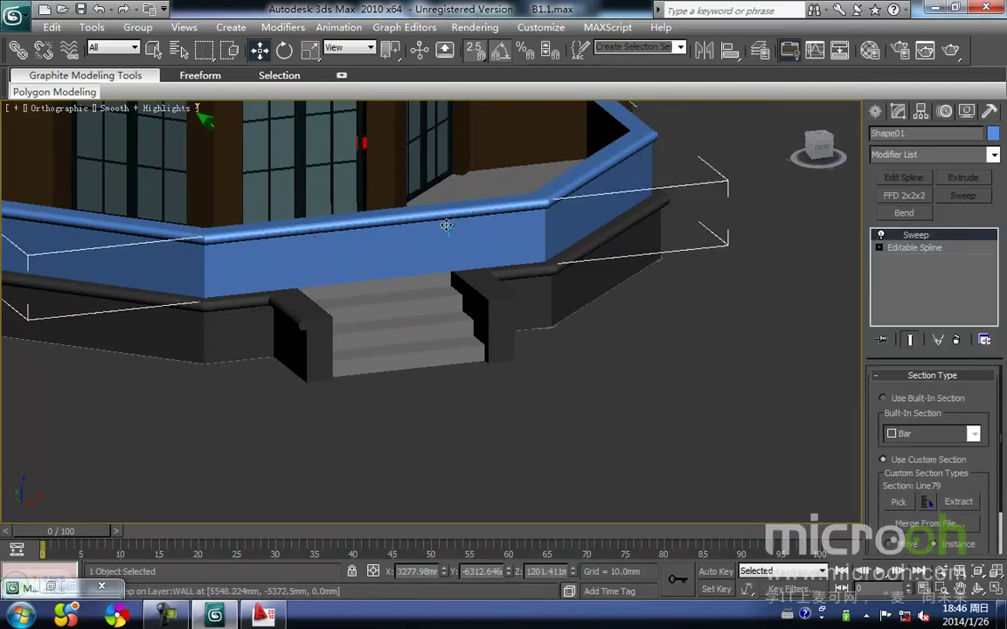
middle_click_drag(551, 199, 487, 237)
scroll(345, 324, "up", 2)
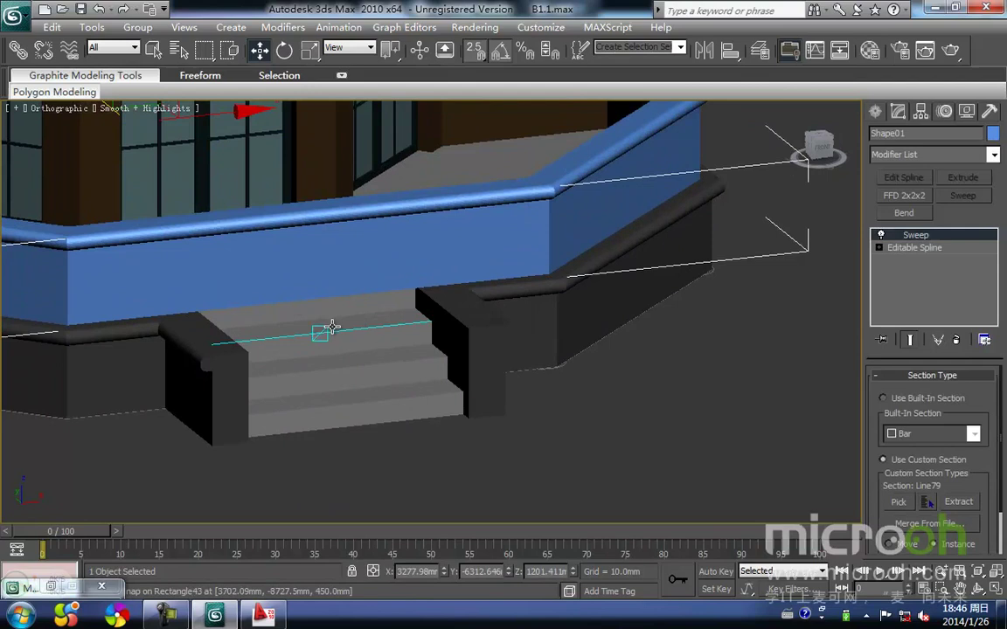
Step: Isolate the parapet together with the top entrance step and show them in the Top view as wireframe
left_click(326, 332, "ctrl")
middle_click_drag(326, 332, 359, 326)
scroll(362, 326, "down", 2)
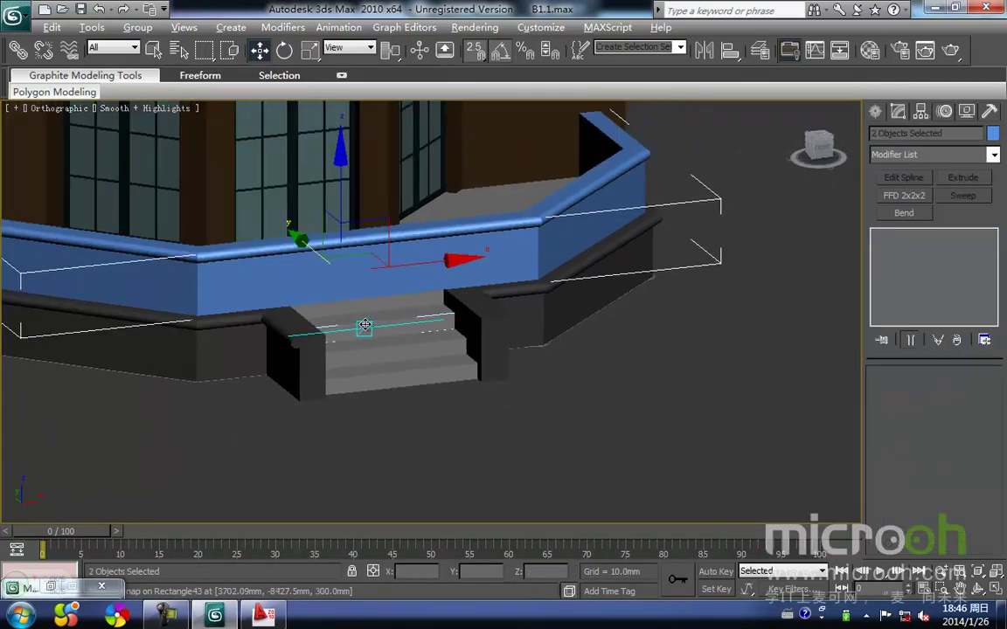
key("alt+q")
key("t")
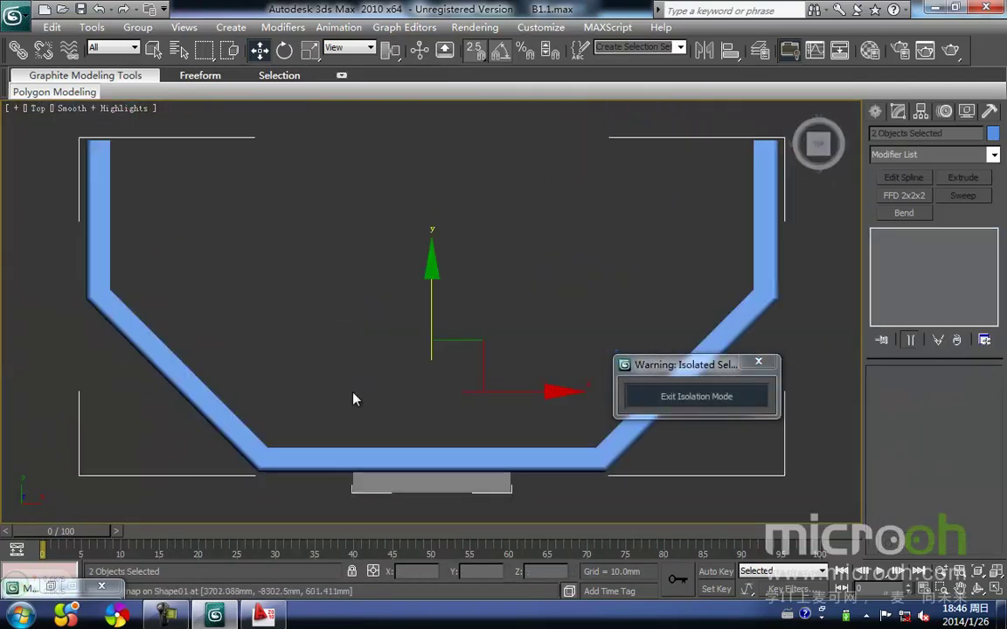
key("F3")
left_click(495, 452)
middle_click_drag(412, 333, 322, 277)
middle_click_drag(370, 349, 463, 340)
scroll(432, 331, "up", 3)
scroll(464, 339, "down", 4)
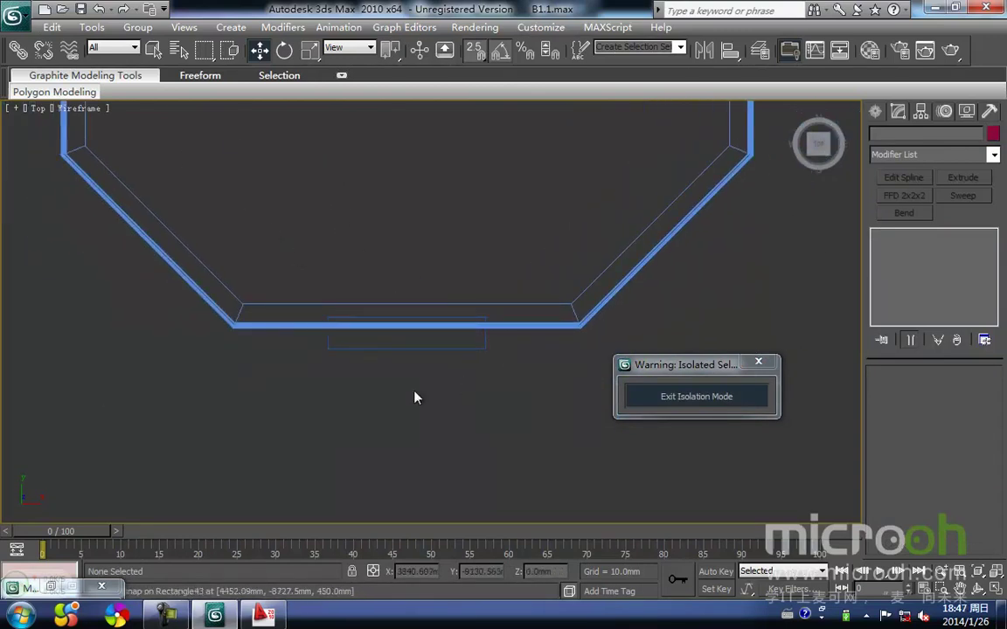
Step: Add an Edit Poly modifier on top of the parapet's Sweep
left_click(479, 347)
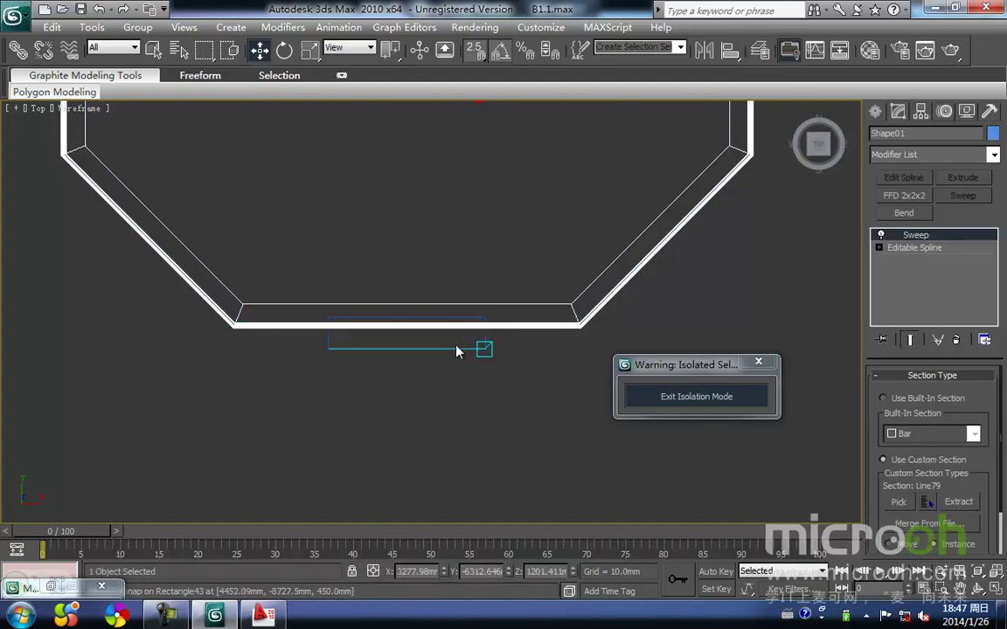
scroll(601, 204, "down", 3)
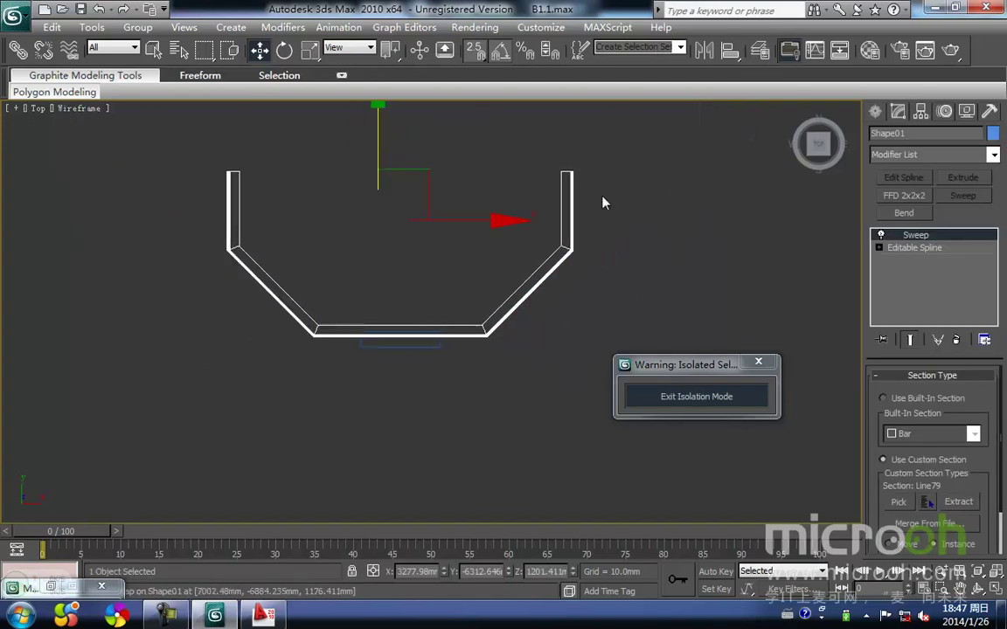
middle_click_drag(568, 179, 585, 169)
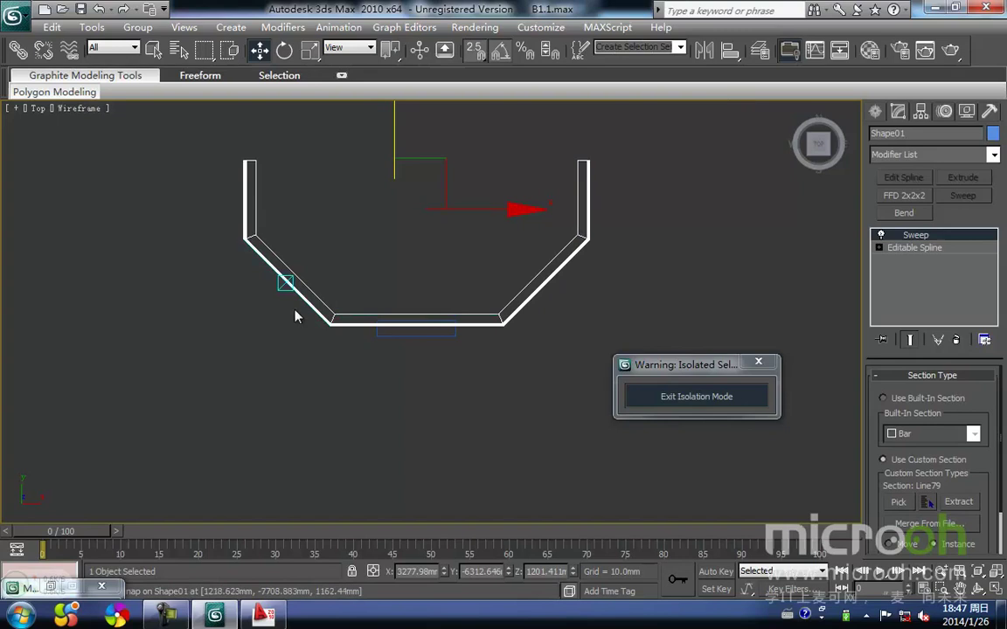
left_click(994, 154)
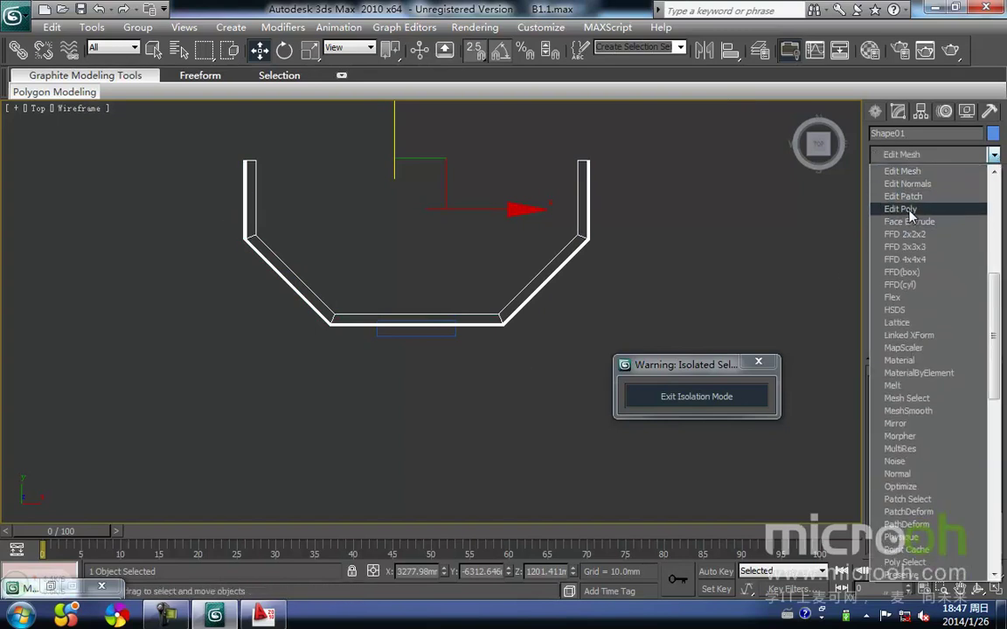
left_click(909, 211)
Step: QuickSlice the parapet's front section at both ends of the entrance step, snapping to the step's corners
scroll(425, 376, "up", 5)
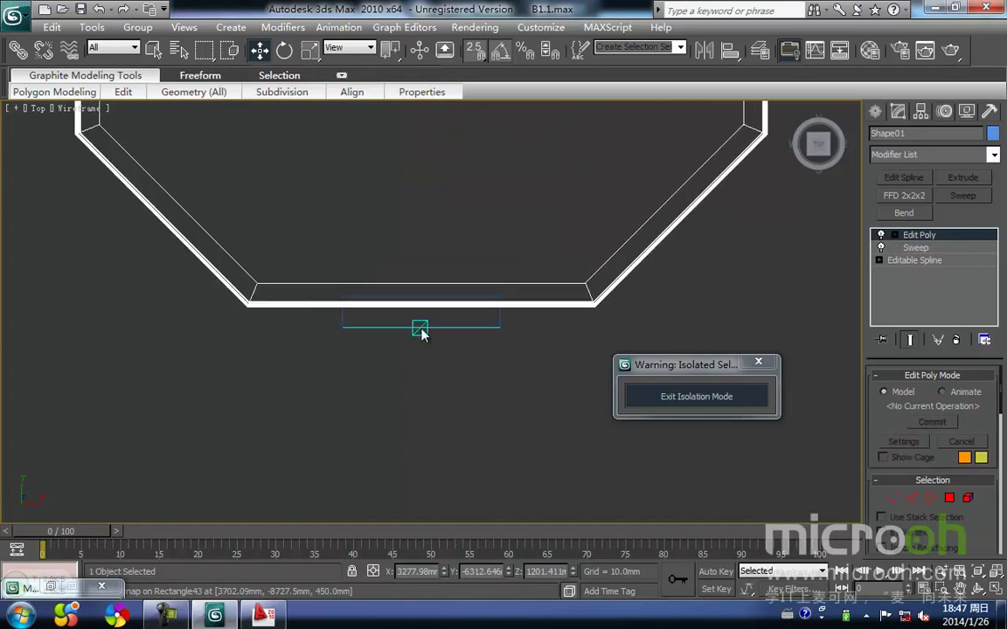
left_click_drag(1002, 413, 996, 549)
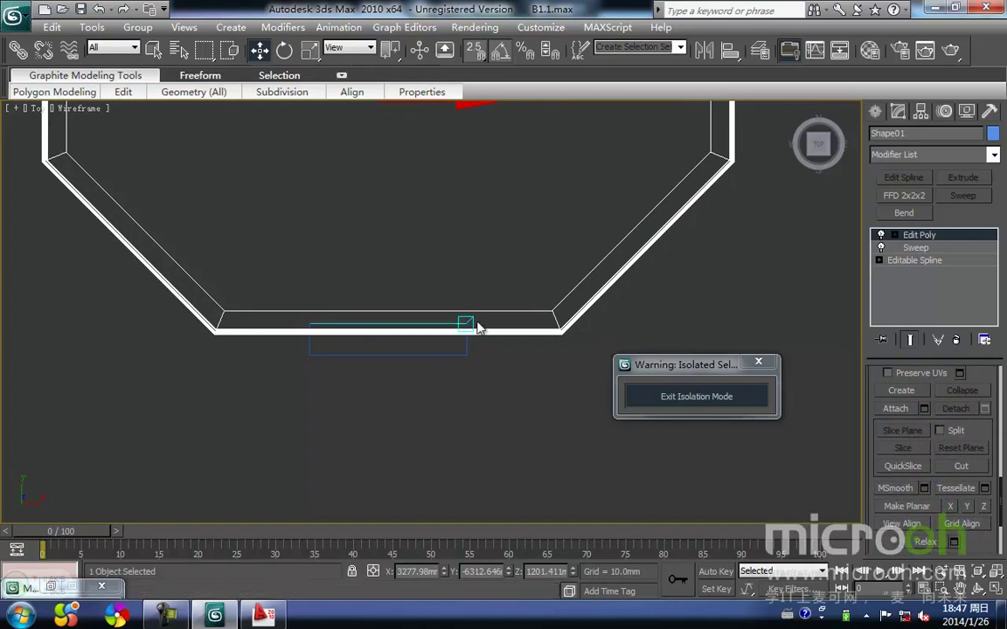
left_click(905, 467)
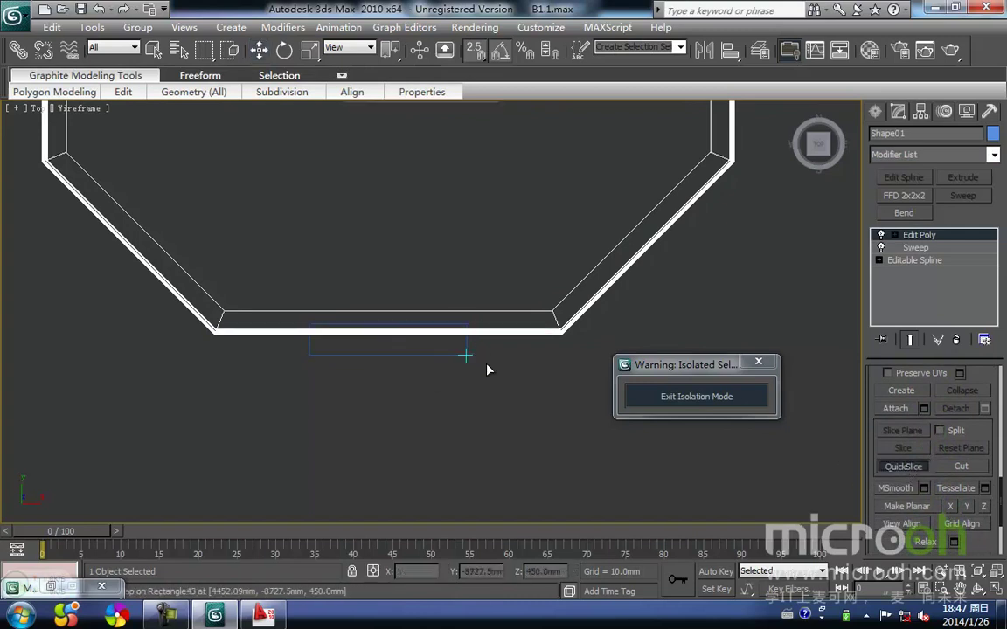
scroll(470, 339, "up", 2)
scroll(469, 342, "down", 1)
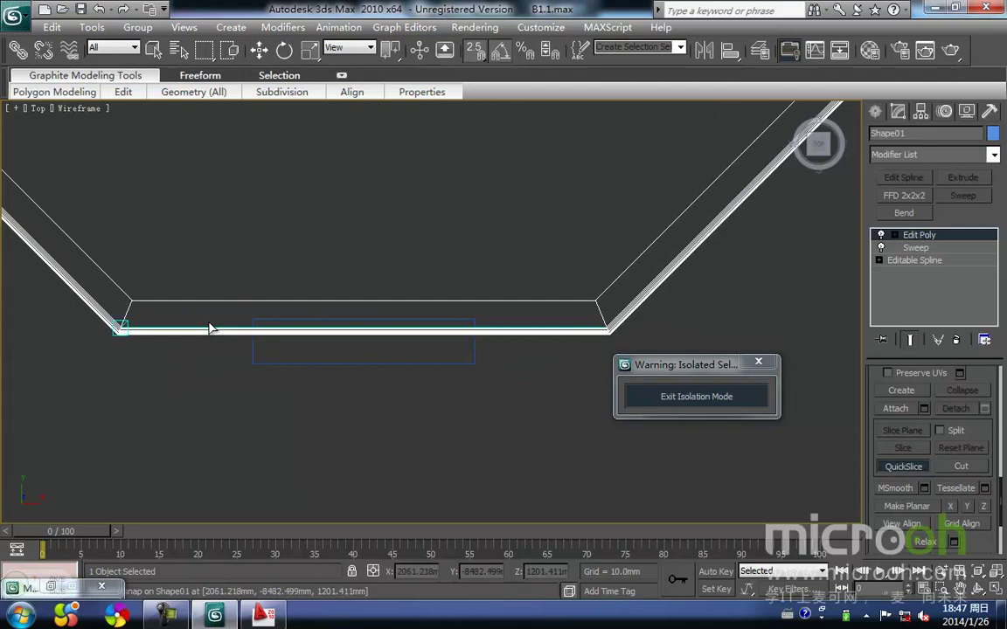
scroll(416, 290, "up", 1)
middle_click_drag(430, 321, 378, 298)
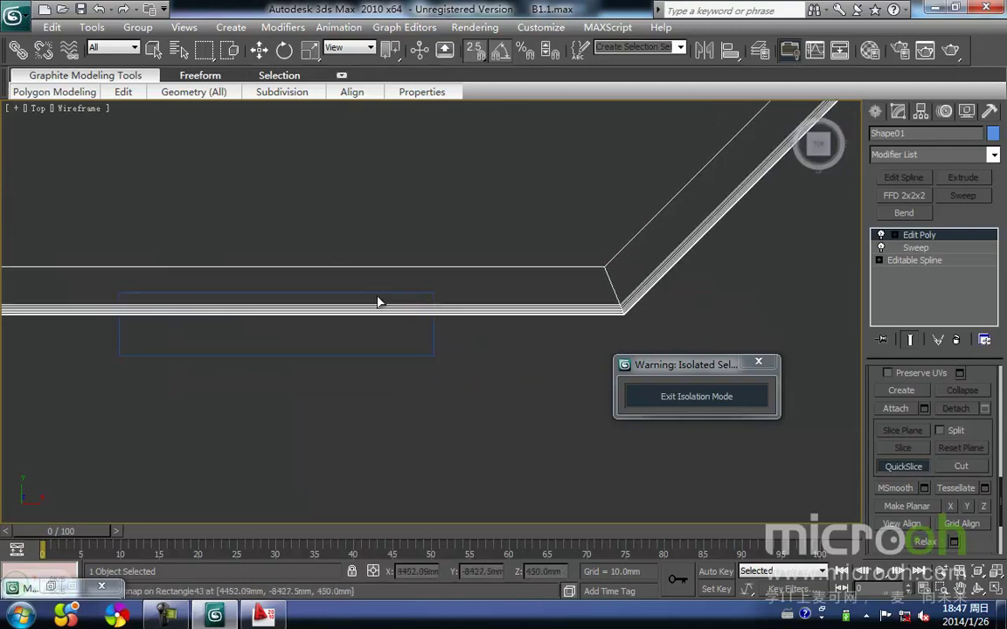
left_click(434, 357)
middle_click_drag(412, 363, 510, 352)
middle_click_drag(248, 334, 356, 334)
left_click(427, 298)
right_click(456, 417)
left_click(456, 417)
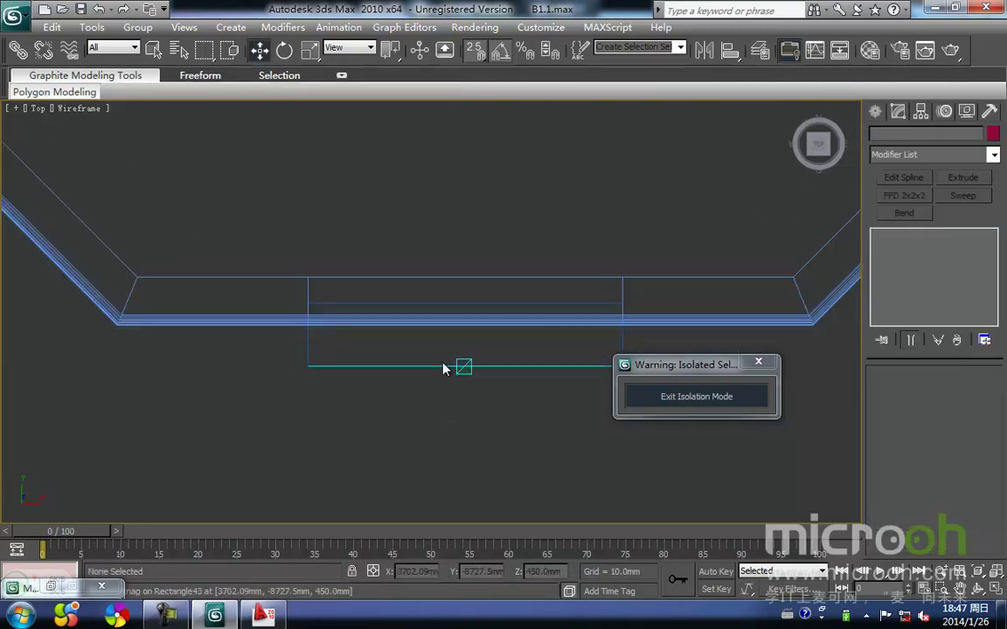
Step: Delete the parapet polygons between the two slices to open the entrance, and show the result shaded
left_click(446, 318)
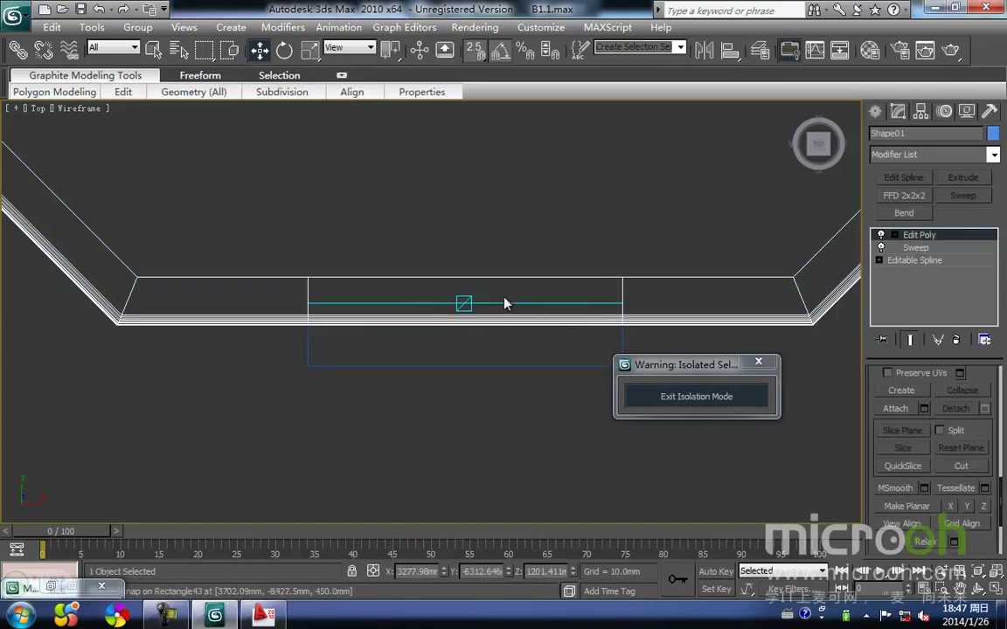
left_click_drag(1001, 504, 1001, 386)
left_click(951, 500)
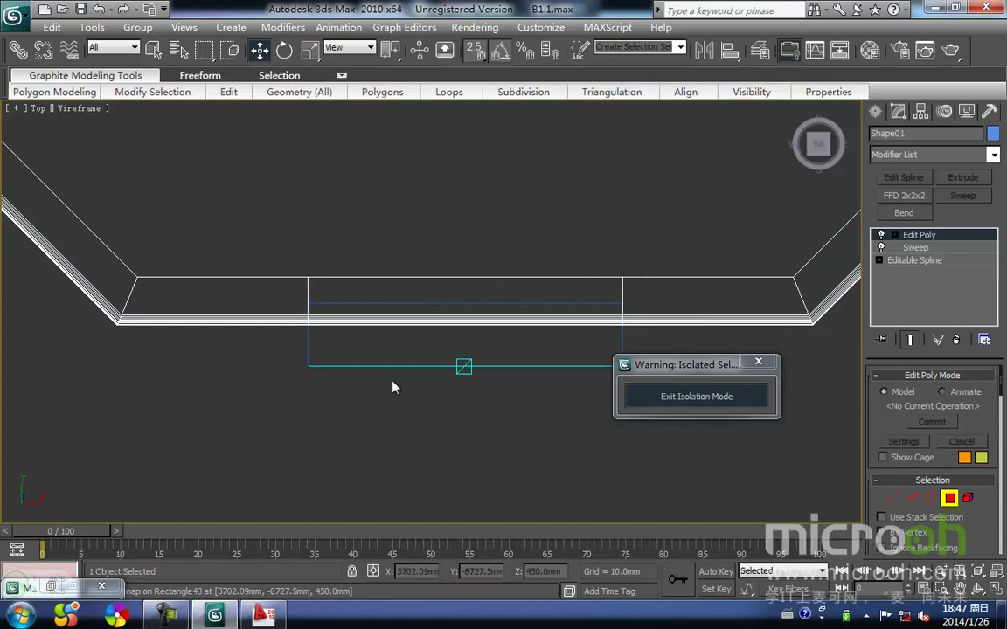
middle_click_drag(392, 381, 354, 390)
left_click_drag(505, 452, 352, 202)
middle_click_drag(441, 395, 339, 308, "alt")
key("Delete")
middle_click_drag(296, 272, 361, 357)
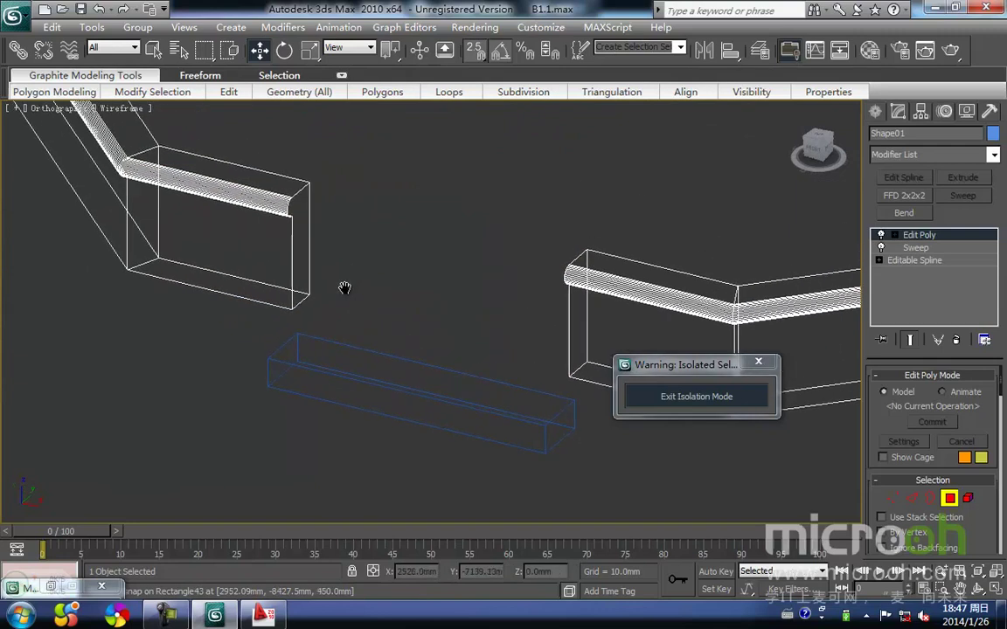
key("F3")
scroll(292, 233, "up", 2)
middle_click_drag(292, 233, 475, 325)
scroll(347, 339, "down", 2)
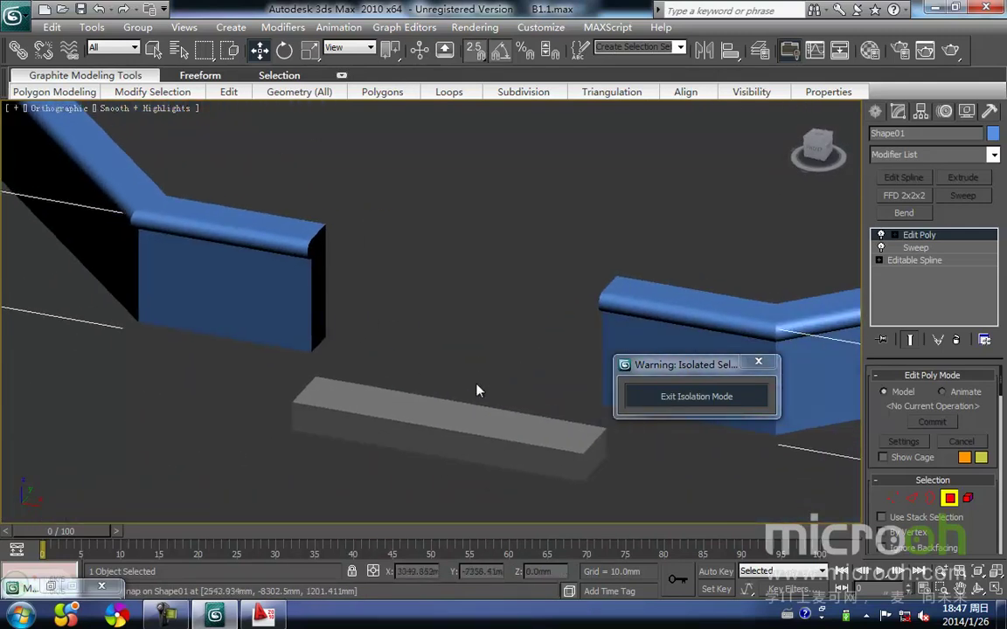
Step: Cap the open borders on both cut ends of the parapet and check them from the other side
left_click(931, 501)
middle_click_drag(438, 385, 402, 416)
scroll(375, 358, "down", 2)
mouse_move(371, 358)
middle_mouse_down()
mouse_move(383, 304)
mouse_move(348, 357)
middle_mouse_up()
scroll(372, 310, "up", 2)
scroll(338, 310, "up", 2)
middle_click_drag(337, 312, 337, 260)
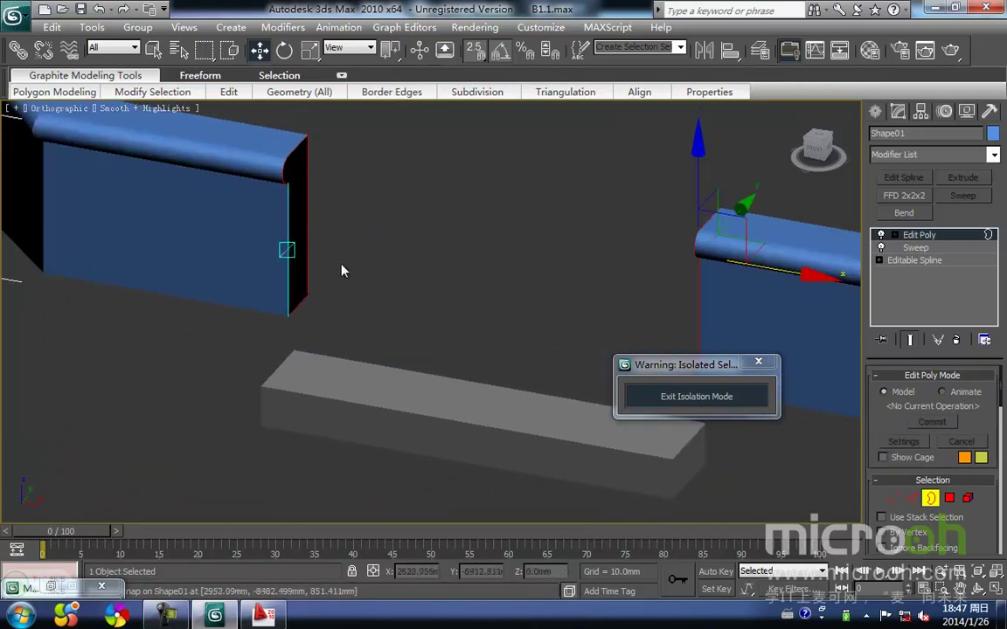
middle_click_drag(299, 290, 289, 304)
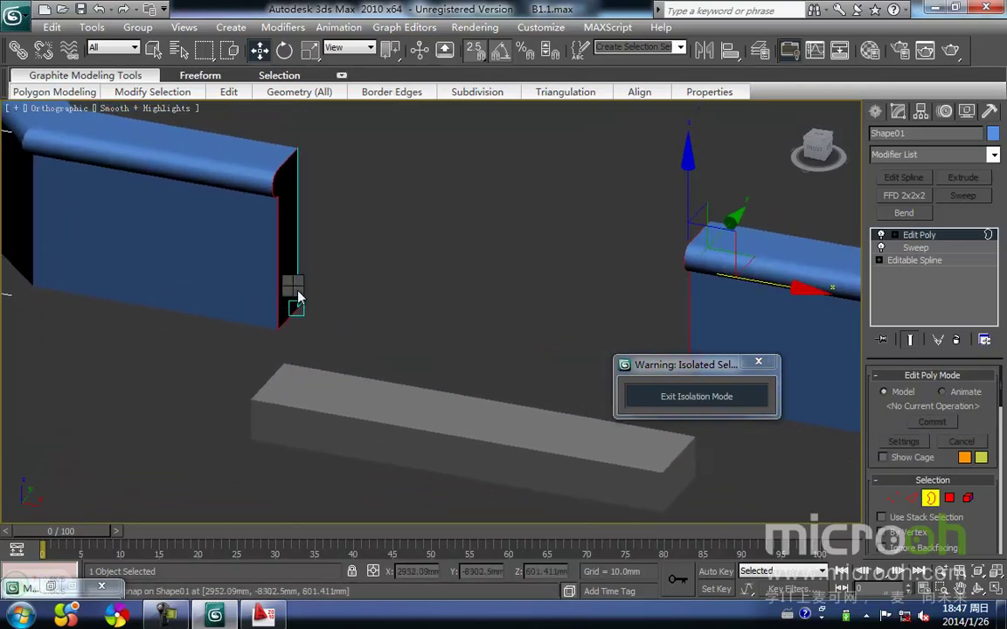
right_click(296, 292)
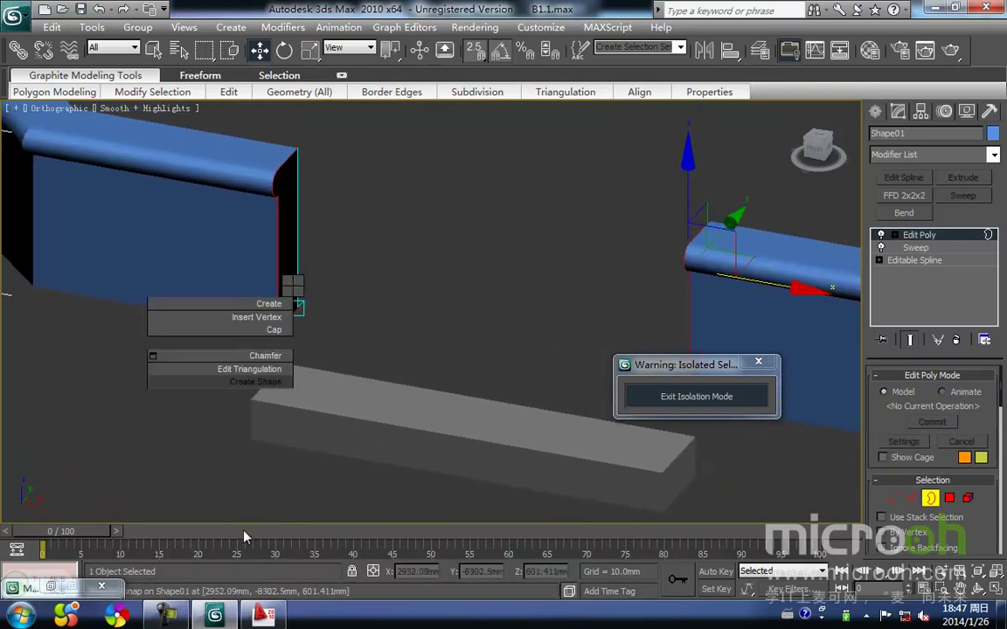
left_click(271, 332)
left_click(389, 310)
scroll(349, 306, "down", 4)
middle_click_drag(312, 303, 515, 403)
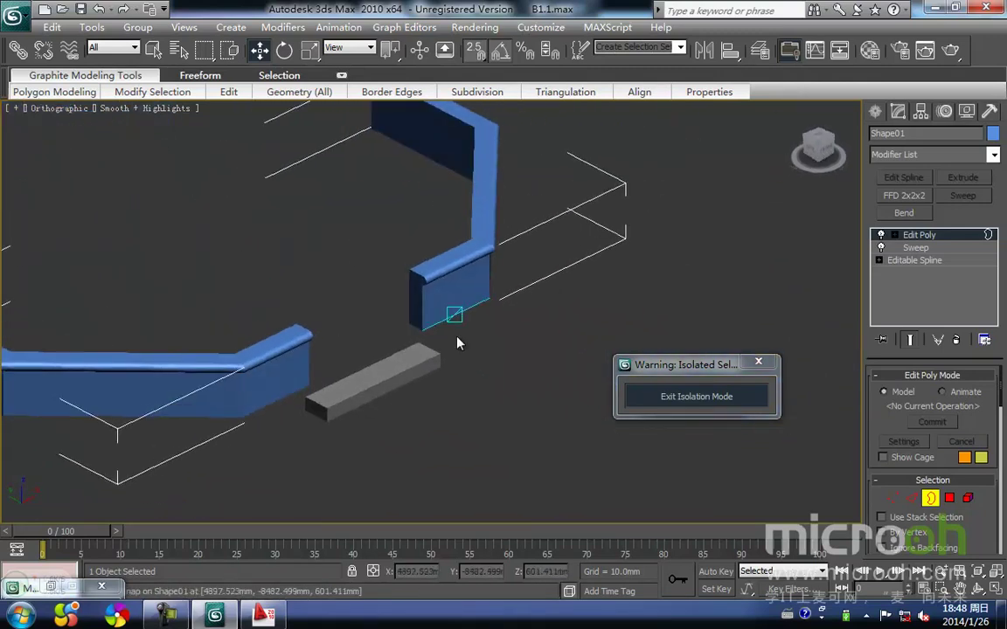
scroll(406, 297, "up", 3)
scroll(412, 293, "down", 2)
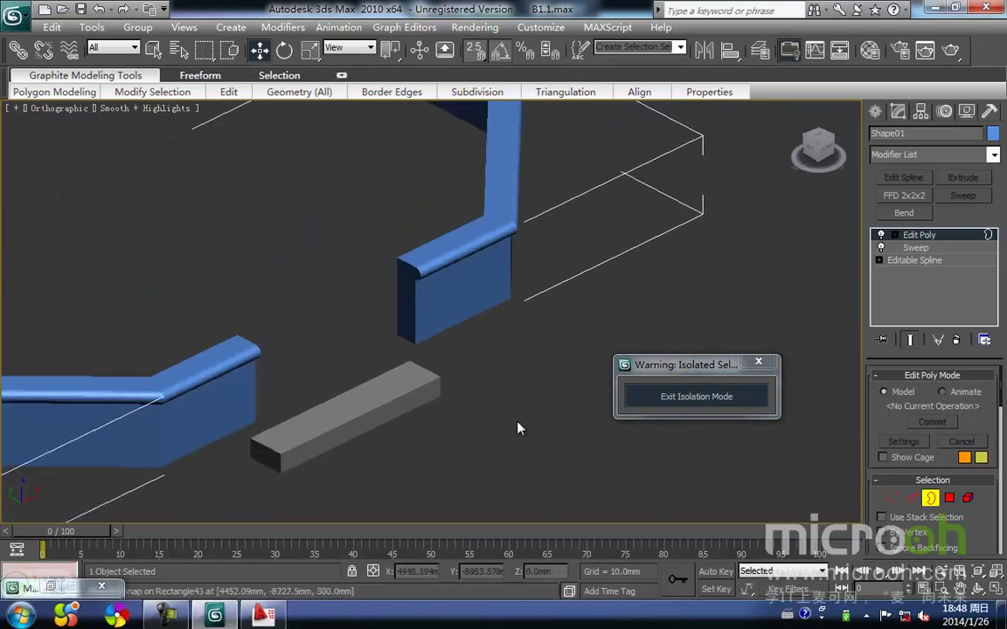
Step: Exit isolation mode and assign the white exterior paint material 白色外墙涂料 to the parapet
left_click(697, 400)
scroll(512, 410, "down", 4)
middle_click_drag(463, 427, 445, 412, "alt")
middle_click_drag(612, 376, 468, 418)
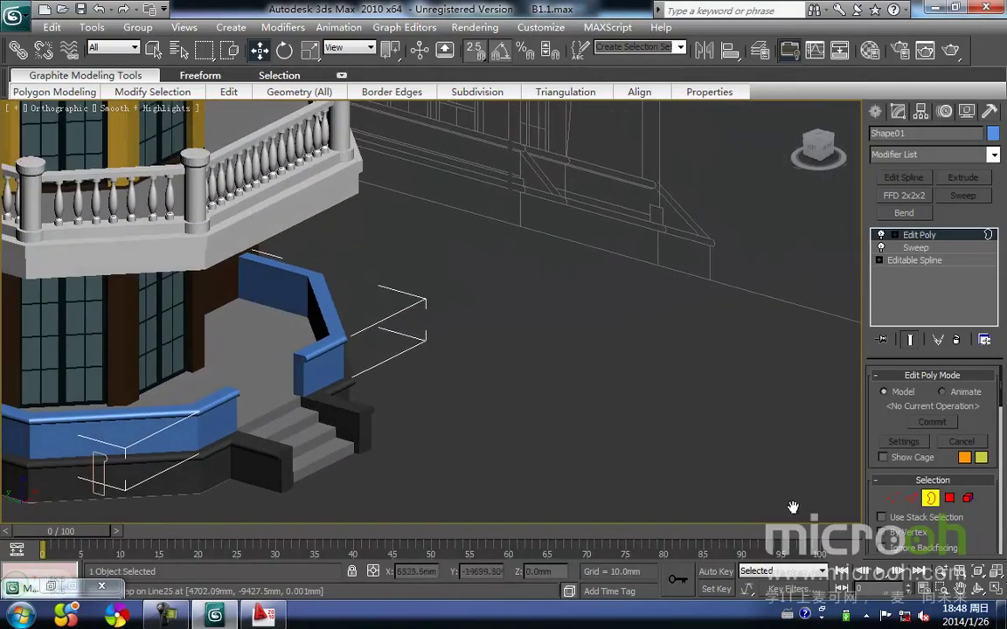
left_click(932, 501)
middle_click_drag(510, 386, 510, 376)
key("m")
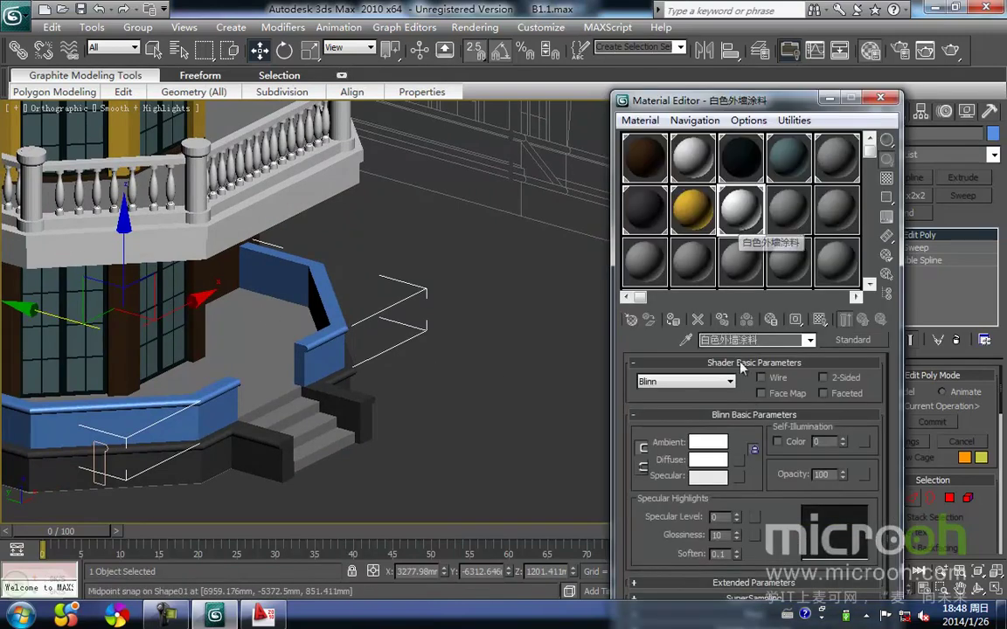
left_click(671, 321)
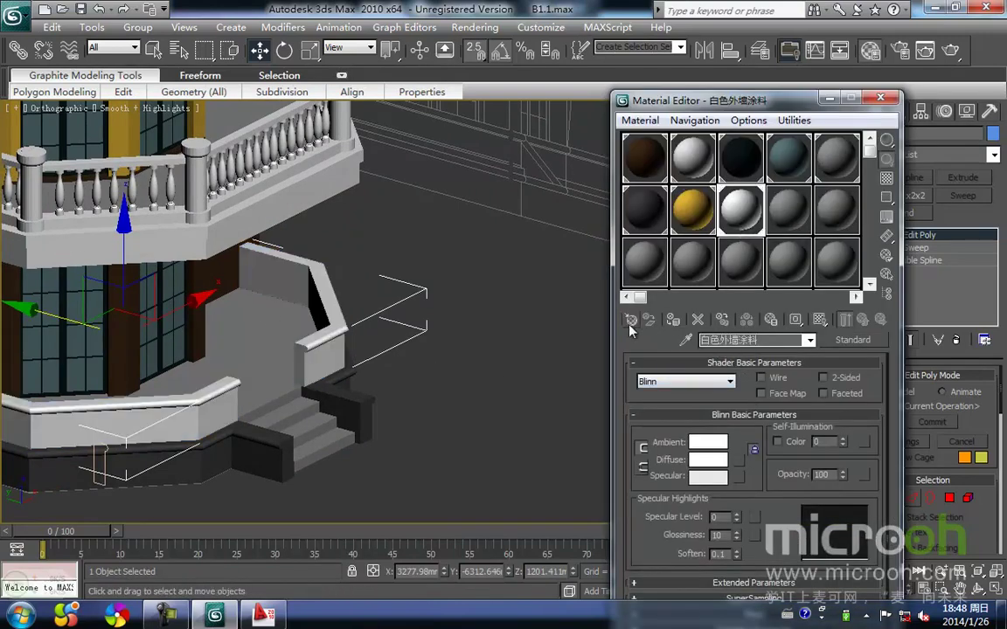
left_click(415, 327)
left_click(829, 100)
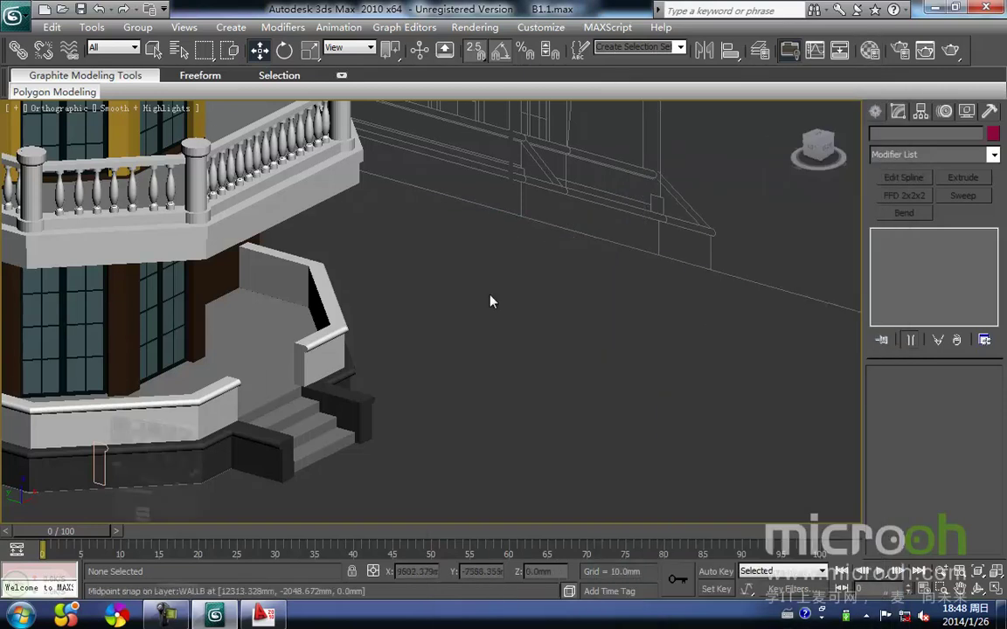
Step: Show the villa's Front view in wireframe with geometry hidden, framing the porch column in the elevation drawing
scroll(464, 341, "down", 3)
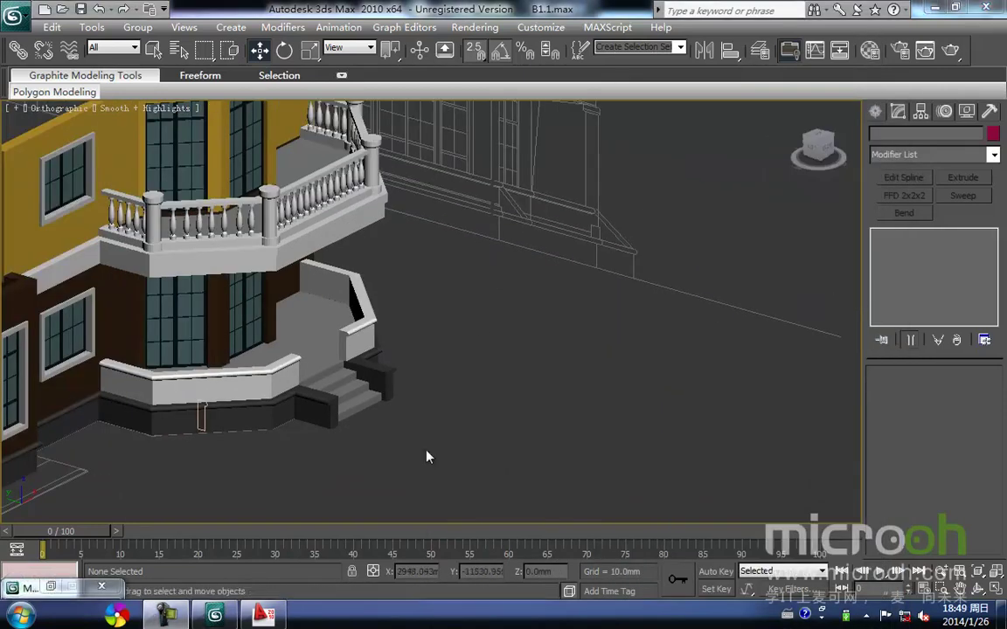
middle_click_drag(418, 404, 464, 452)
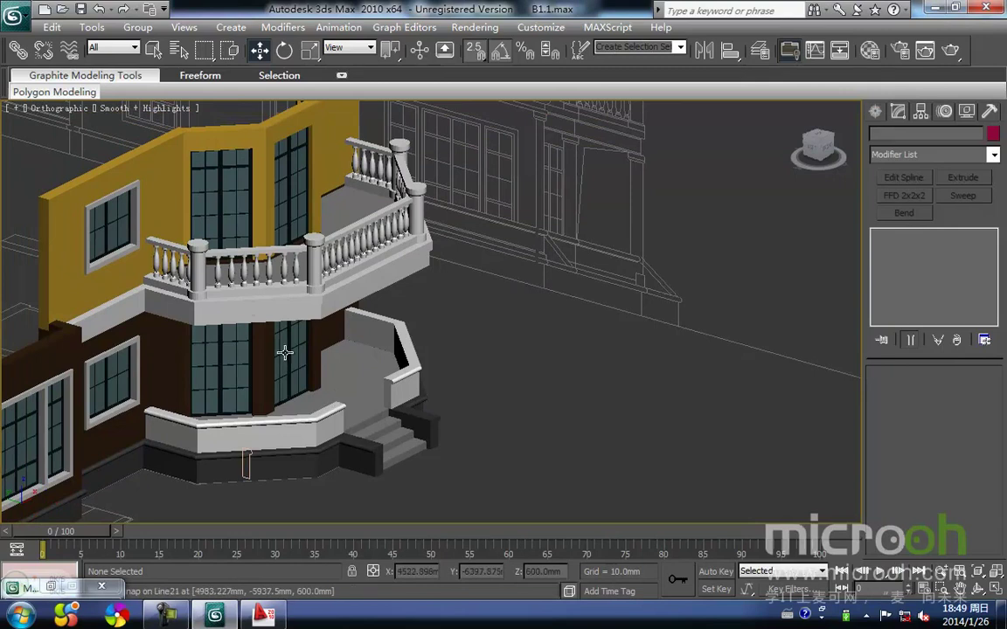
middle_click_drag(411, 363, 443, 343)
key("f")
key("z")
scroll(428, 366, "up", 2)
middle_click_drag(429, 382, 419, 277)
key("F3")
scroll(449, 381, "up", 2)
middle_click_drag(416, 322, 444, 403)
scroll(398, 313, "down", 4)
key("shift+g")
scroll(376, 365, "up", 2)
scroll(432, 259, "up", 1)
scroll(426, 337, "up", 1)
middle_click_drag(410, 300, 416, 258)
scroll(413, 256, "down", 1)
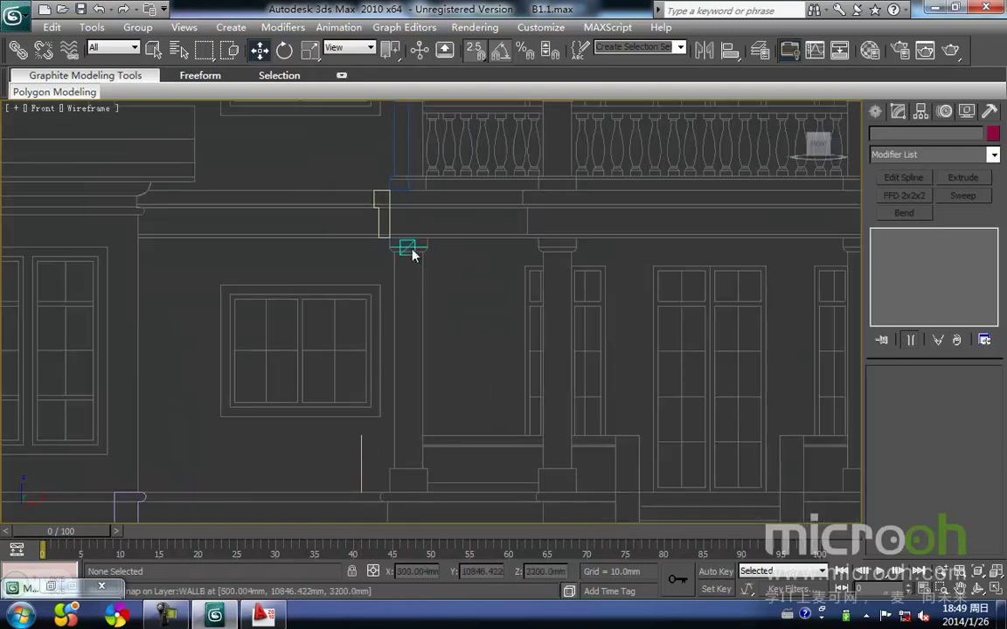
Step: Trace the porch column capital's top edge and upper left side with a snapped Line, ending where the rounding starts
left_click(876, 110)
left_click(904, 225)
scroll(442, 306, "up", 4)
scroll(428, 285, "down", 1)
scroll(431, 268, "up", 2)
middle_click_drag(428, 265, 457, 329)
middle_click_drag(391, 268, 391, 260)
scroll(419, 335, "down", 2)
middle_click_drag(421, 336, 420, 243)
scroll(463, 472, "down", 1)
middle_click_drag(462, 472, 452, 246)
middle_click_drag(447, 437, 443, 272)
scroll(418, 365, "down", 1)
middle_click_drag(429, 209, 416, 397)
scroll(413, 223, "up", 1)
scroll(437, 245, "up", 1)
middle_click_drag(439, 245, 435, 343)
left_click(472, 275)
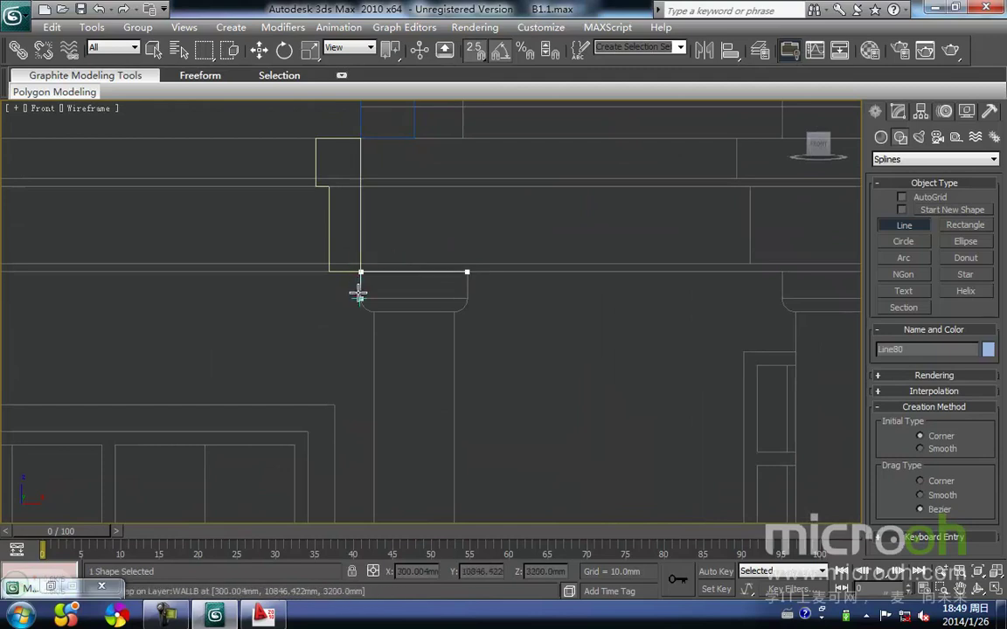
scroll(359, 294, "up", 5)
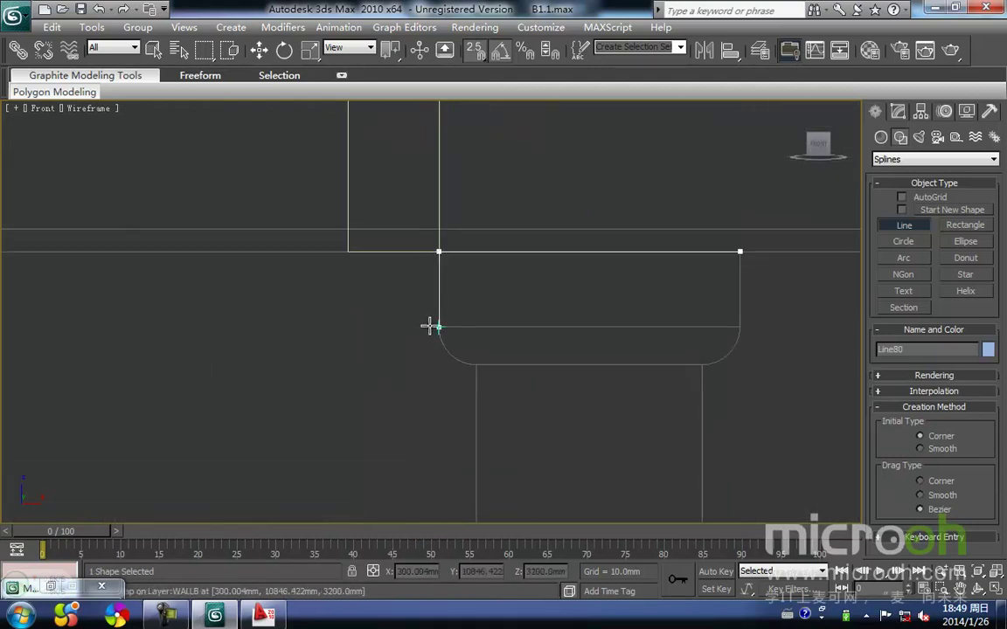
right_click(543, 407)
Step: Trace a second Line from below the capital's rounding down the shaft's left edge, around the base's left side and along its bottom
middle_click_drag(540, 418, 481, 278)
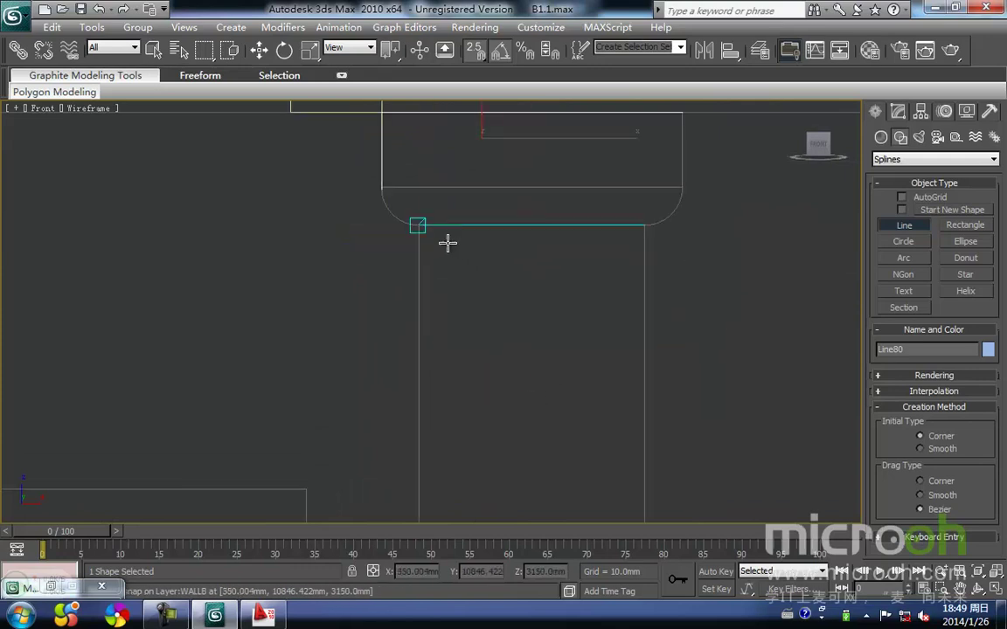
left_click(427, 229)
scroll(463, 341, "down", 2)
key("i")
key("i")
scroll(446, 376, "down", 3)
scroll(422, 336, "up", 4)
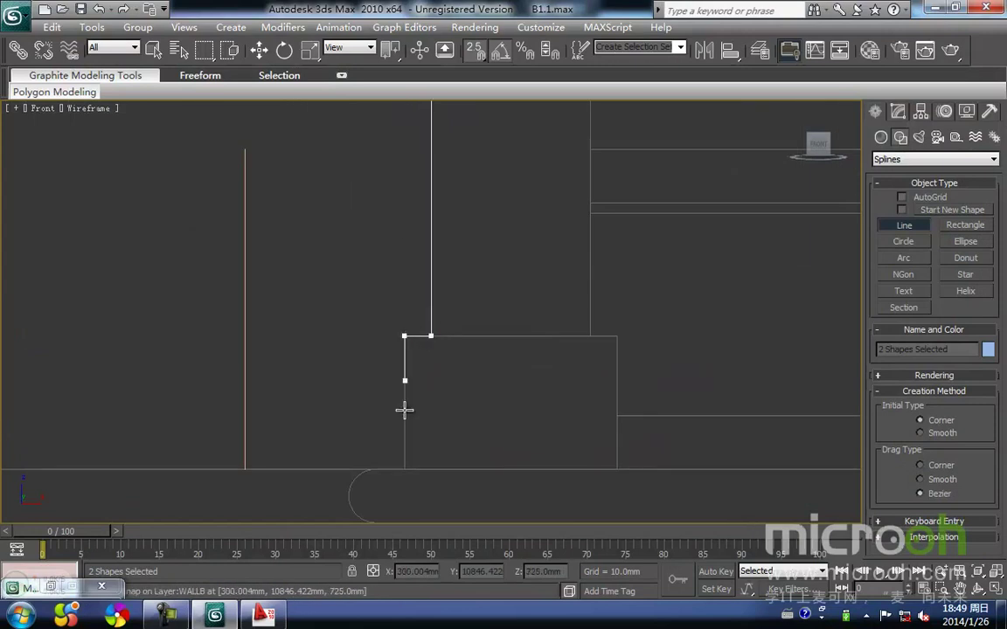
left_click(402, 471)
left_click(519, 469)
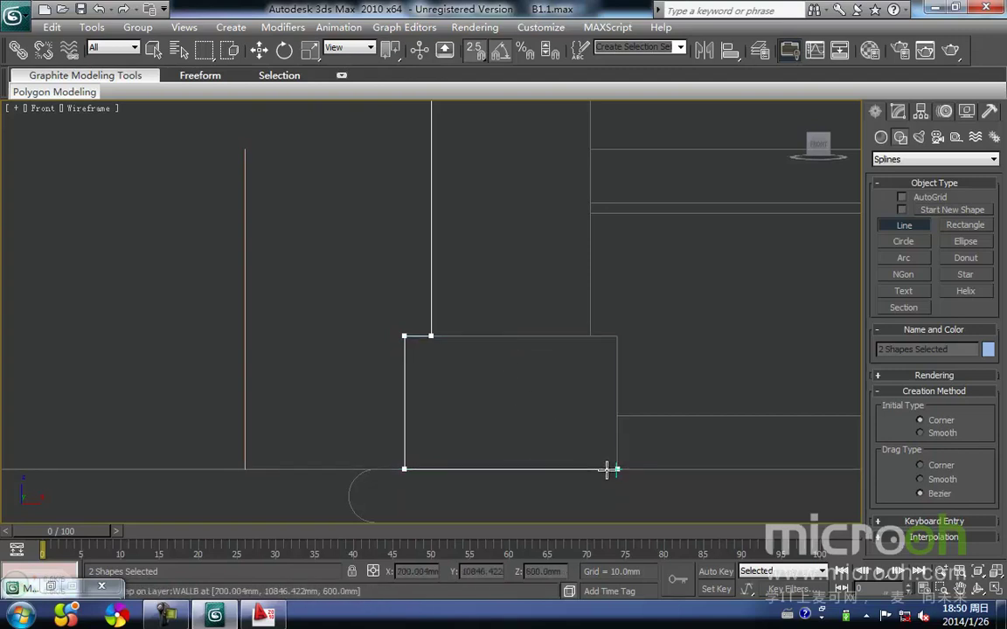
right_click(568, 411)
right_click(524, 297)
Step: Draw an arc for the capital's left rounding, snapped from the upper line's end to the top of the shaft line
scroll(522, 295, "down", 5)
middle_click_drag(506, 342, 503, 515)
scroll(446, 340, "up", 5)
mouse_move(438, 243)
middle_mouse_down()
mouse_move(446, 336)
mouse_move(414, 282)
middle_mouse_up()
scroll(446, 337, "up", 2)
scroll(414, 282, "down", 1)
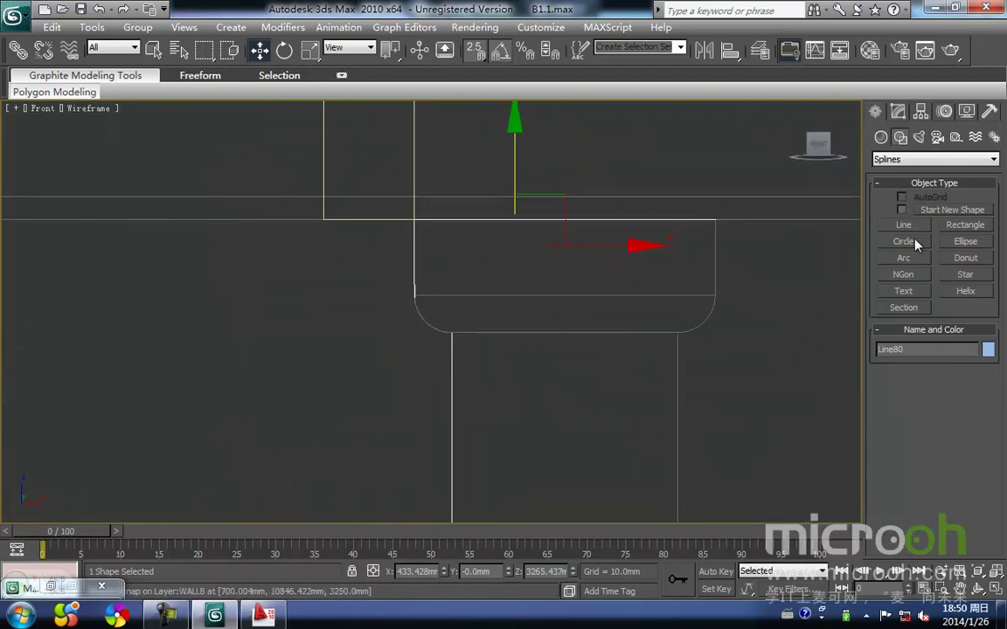
left_click(904, 258)
scroll(400, 229, "up", 6)
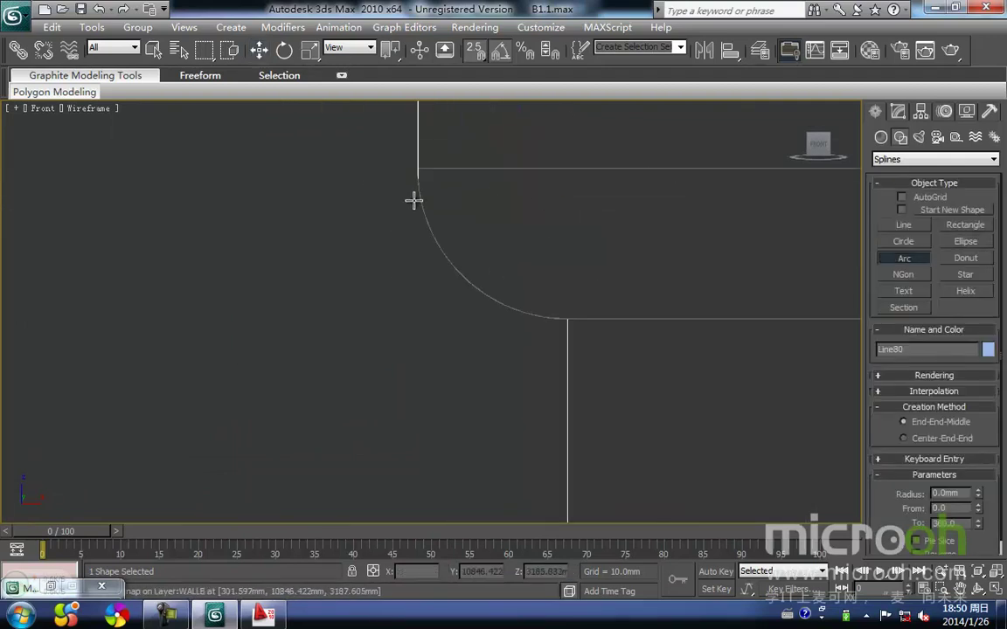
left_click_drag(417, 179, 531, 277)
left_click_drag(569, 313, 570, 315)
left_click(470, 271)
right_click(473, 264)
Step: Connect the open top and bottom end vertices of the column outline with a straight vertical segment
scroll(502, 198, "down", 2)
middle_click_drag(502, 198, 491, 227)
scroll(481, 325, "down", 3)
scroll(486, 284, "down", 2)
scroll(502, 341, "down", 3)
middle_click_drag(503, 351, 498, 261)
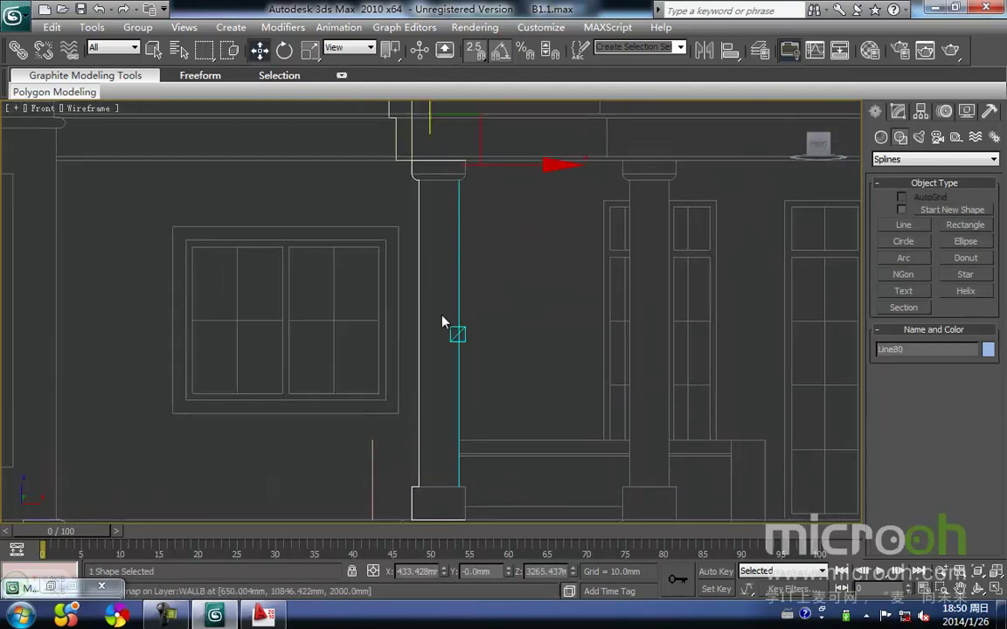
right_click(441, 313)
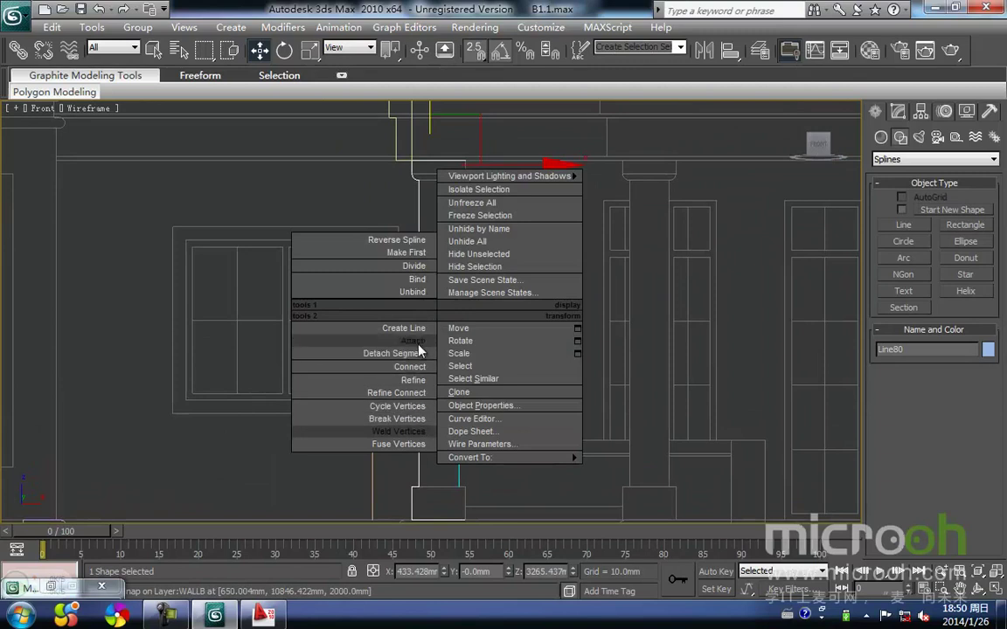
left_click(418, 369)
middle_click_drag(419, 367, 410, 319)
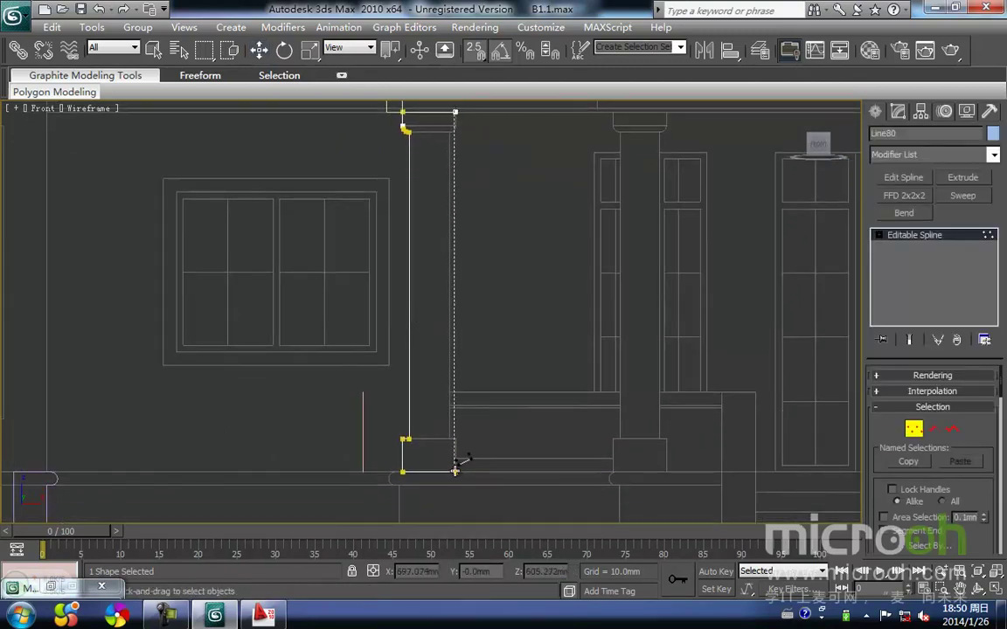
scroll(485, 262, "down", 2)
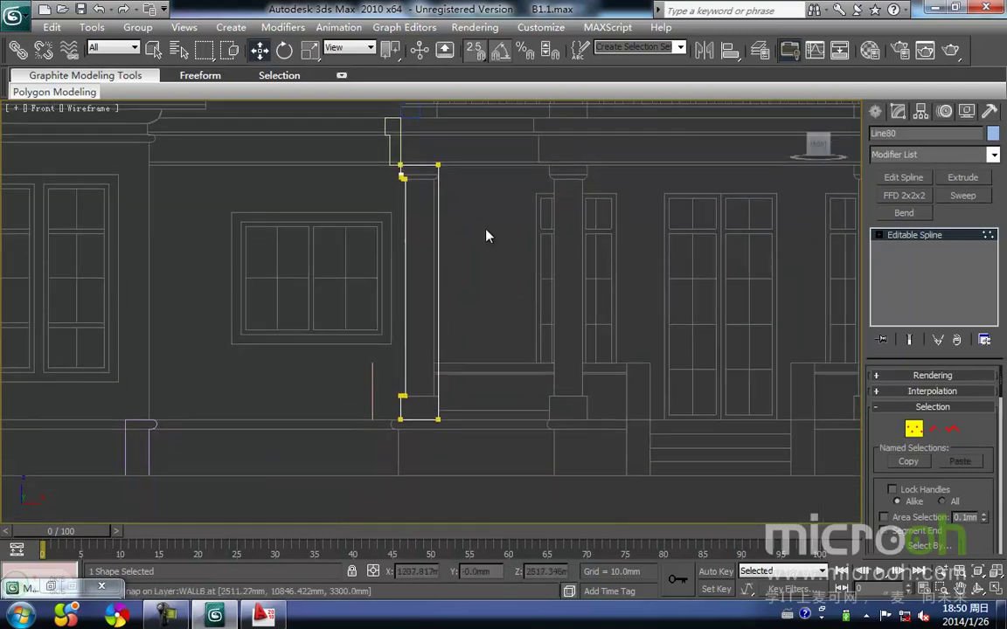
Step: Move the outline's two right-hand vertices horizontally onto the column's centre axis to form a half profile
key("1")
key("1")
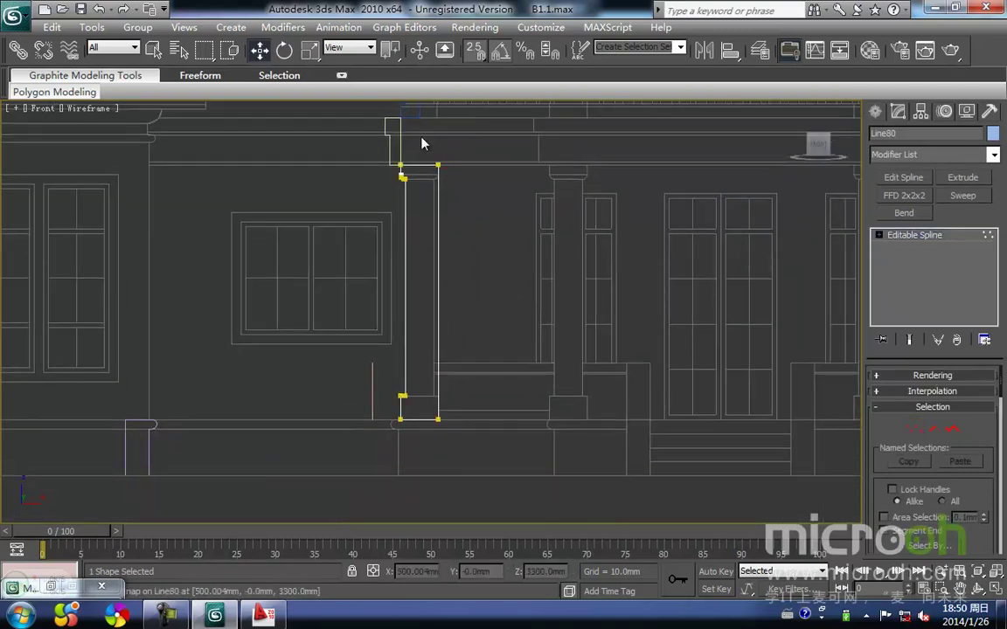
left_click_drag(431, 148, 528, 519)
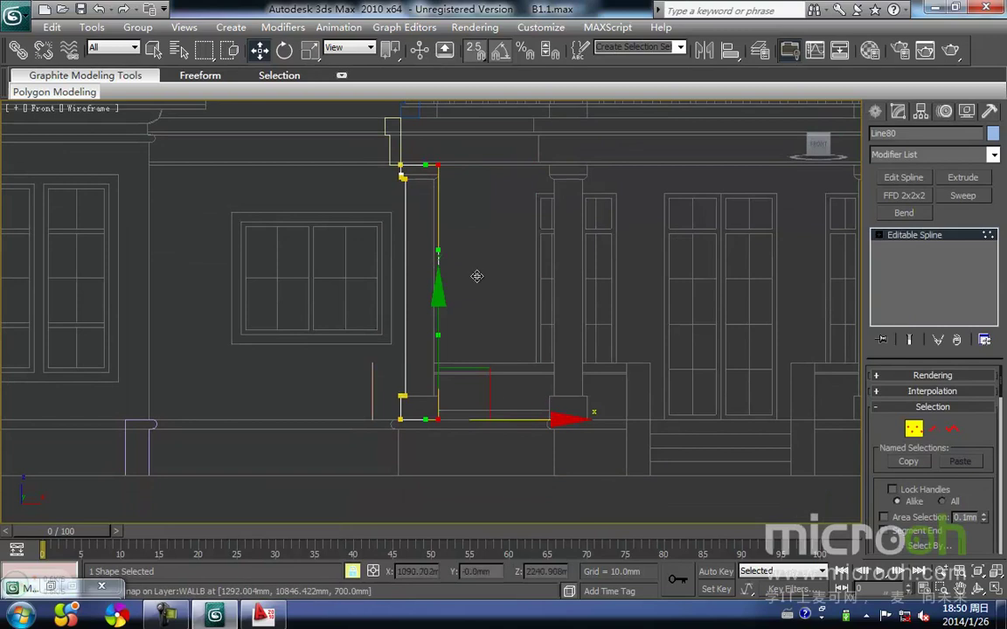
scroll(456, 272, "up", 5)
middle_click_drag(445, 368, 517, 336)
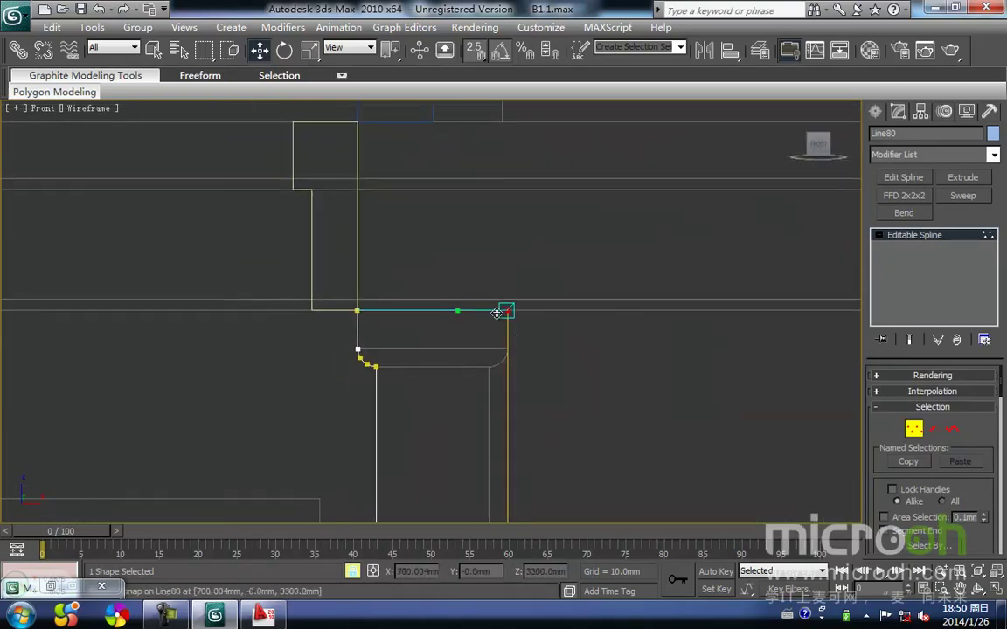
left_click(501, 313)
left_click_drag(493, 316, 426, 351)
middle_click_drag(383, 351, 418, 308)
scroll(418, 308, "up", 5)
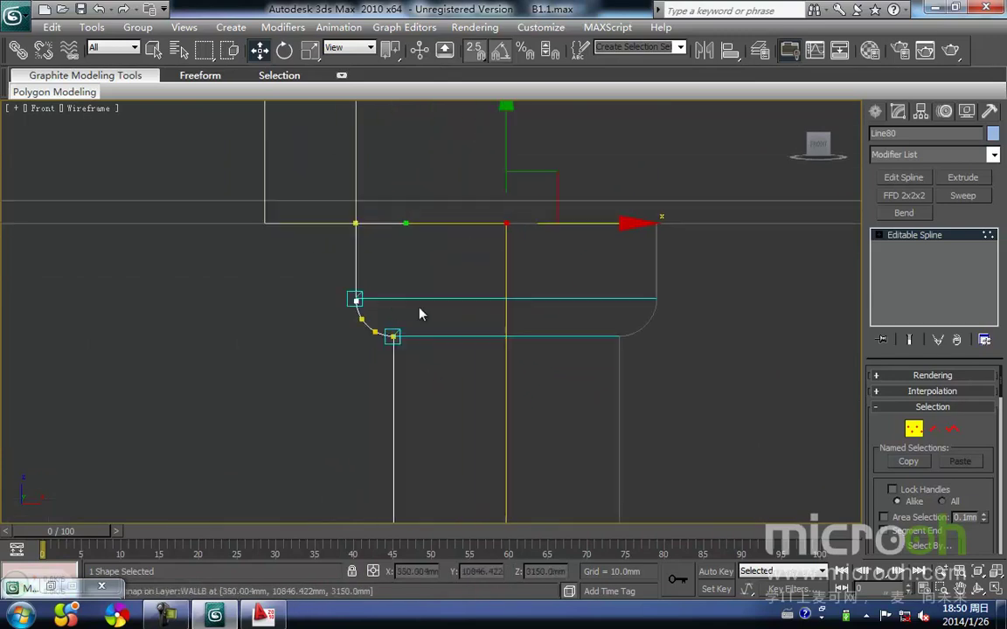
Step: Align the vertices at the top of the capital's rounding with the capital's left edge
middle_click_drag(251, 300, 369, 365)
left_click_drag(370, 366, 284, 313)
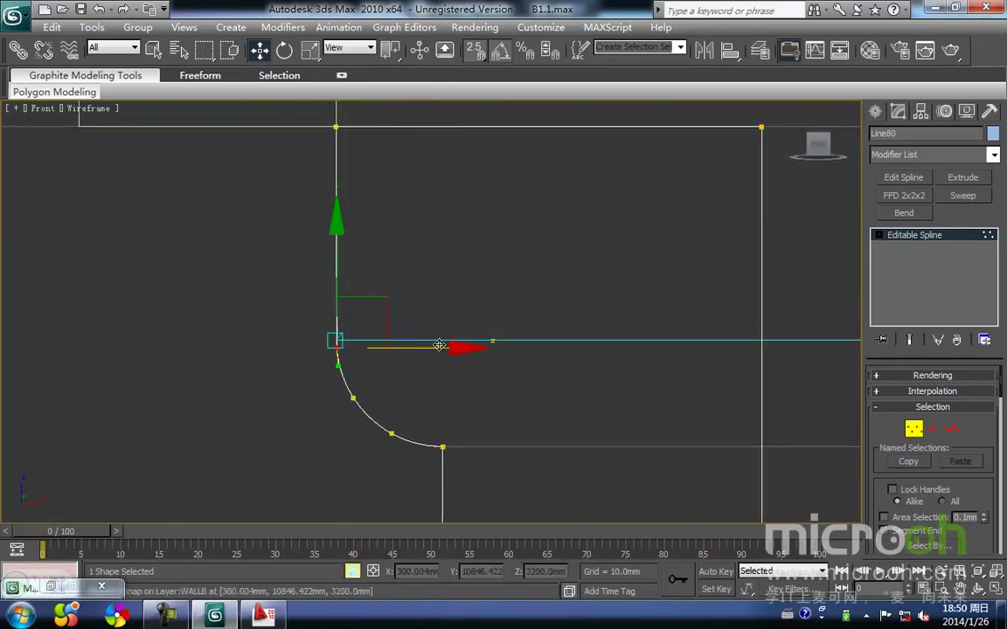
left_click_drag(335, 351, 336, 127)
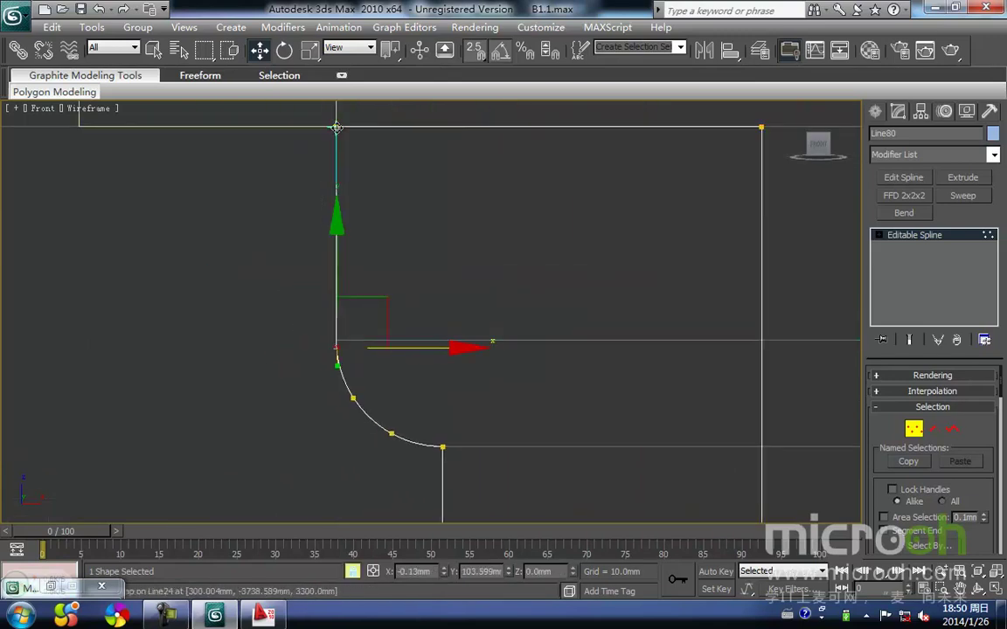
left_click(411, 205)
Step: Weld the vertices of the half-column profile and leave vertex editing
middle_click_drag(420, 212, 360, 96)
scroll(472, 374, "down", 10)
middle_click_drag(472, 375, 469, 314)
scroll(418, 348, "up", 8)
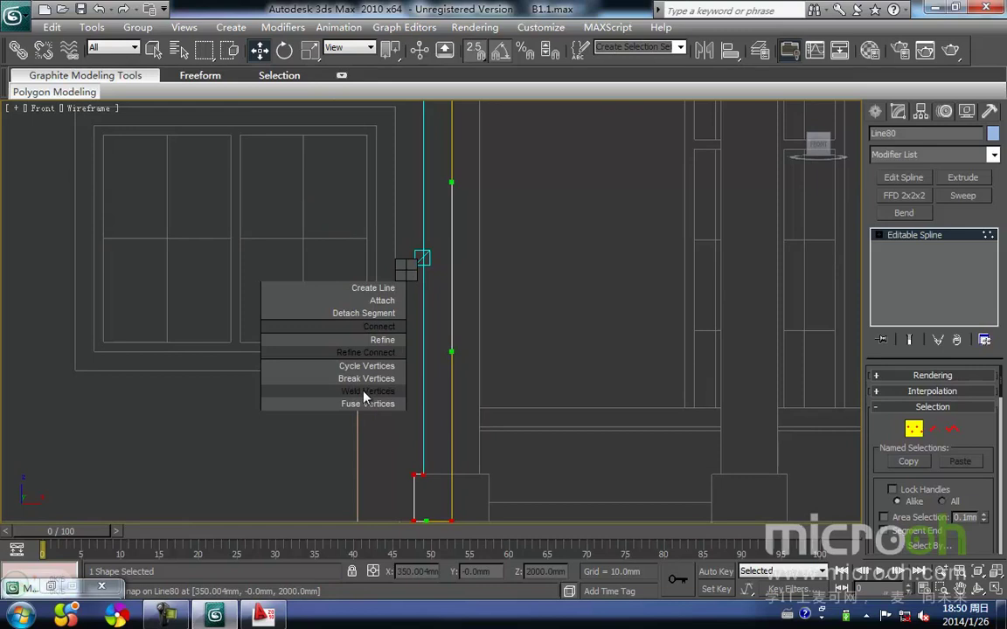
left_click(364, 391)
middle_click_drag(504, 385, 448, 394)
key("1")
left_click(483, 417)
scroll(470, 420, "down", 1)
scroll(449, 394, "down", 1)
scroll(440, 319, "up", 1)
middle_click_drag(439, 325, 411, 297)
Step: In the Top view, move the column profile along Y to the porch's left corner column in the floor plan
left_click(421, 346)
scroll(415, 233, "up", 1)
middle_click_drag(415, 233, 431, 272)
scroll(385, 308, "up", 1)
scroll(431, 271, "down", 2)
left_click_drag(493, 447, 275, 296)
middle_click_drag(368, 358, 366, 314)
key("t")
key("z")
scroll(451, 391, "down", 3)
middle_click_drag(459, 373, 450, 350)
scroll(461, 372, "down", 3)
scroll(446, 348, "down", 6)
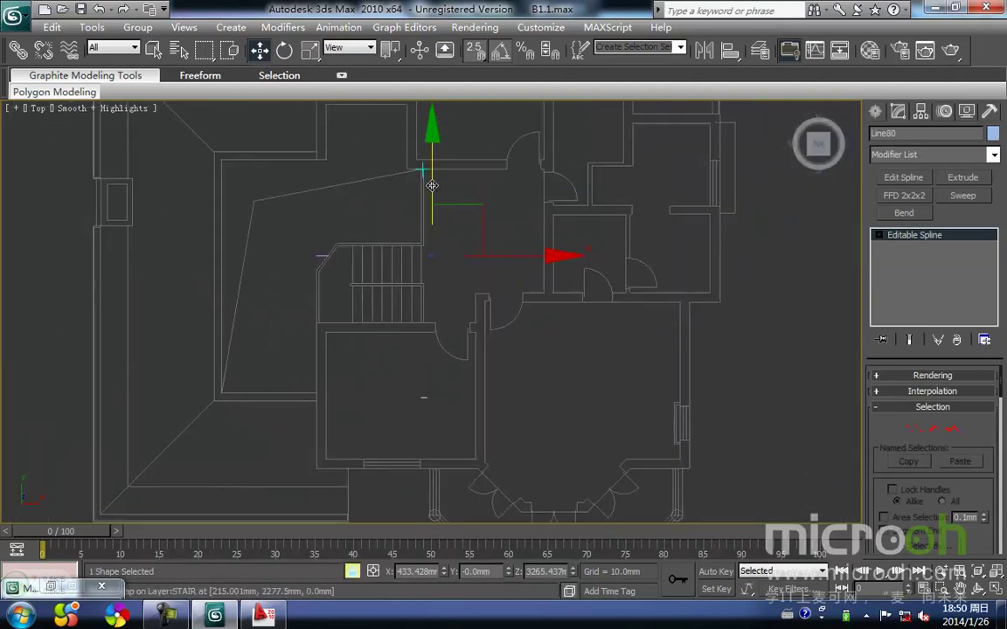
scroll(423, 309, "up", 5)
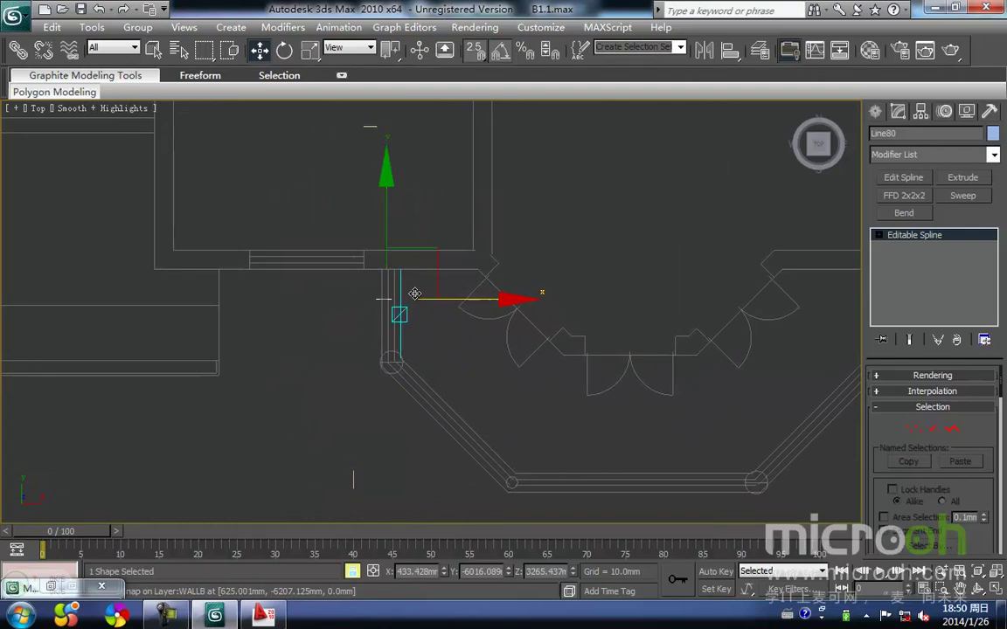
left_click_drag(386, 229, 383, 306)
left_click(508, 310)
Step: Show the p1 floor plan layer and hide the p2 layer, framing the porch's left corner column
middle_click_drag(515, 312, 460, 398)
scroll(459, 398, "down", 2)
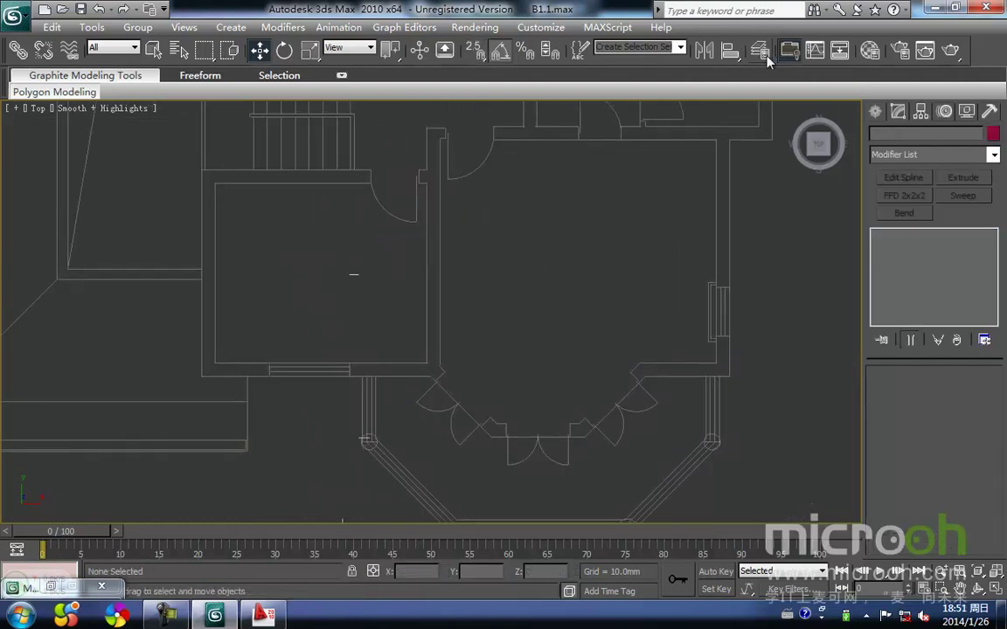
left_click(759, 51)
left_click(541, 249)
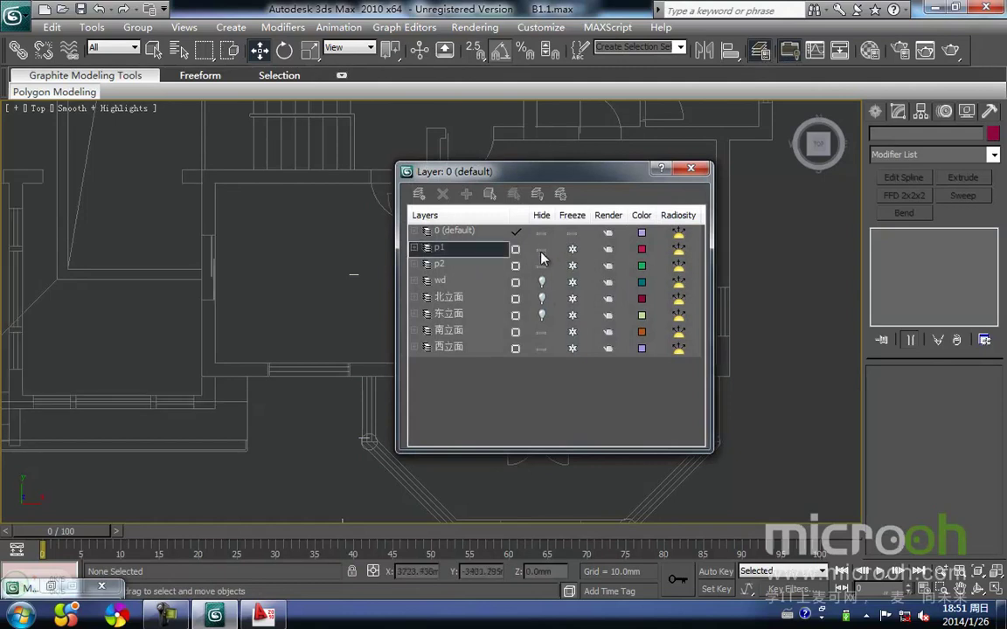
left_click(541, 266)
left_click(691, 170)
middle_click_drag(466, 331, 517, 216)
scroll(518, 216, "up", 6)
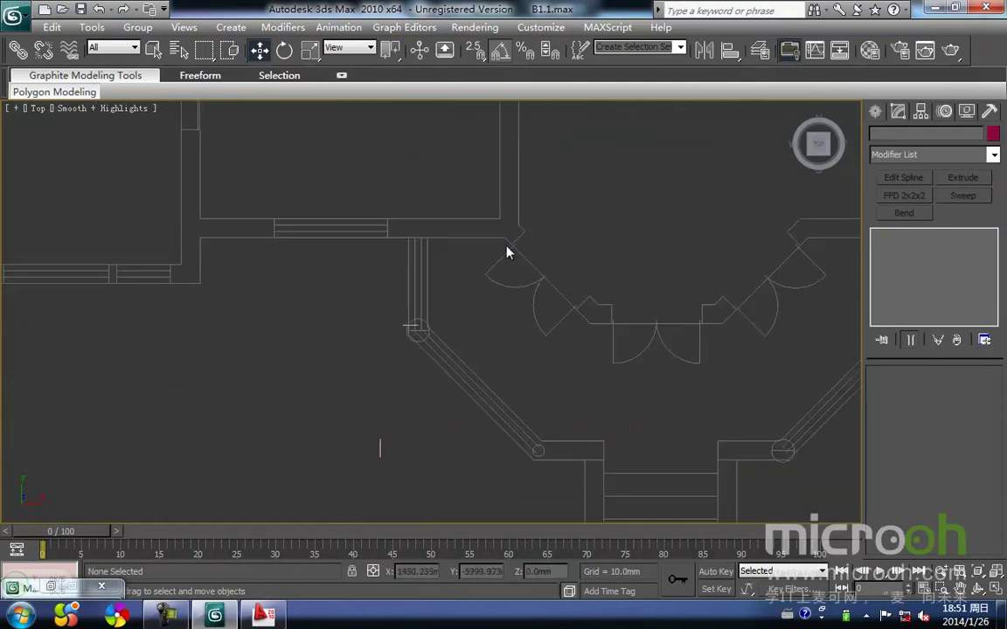
middle_click_drag(431, 339, 479, 322)
key("f")
key("z")
scroll(479, 340, "up", 10)
scroll(430, 359, "down", 5)
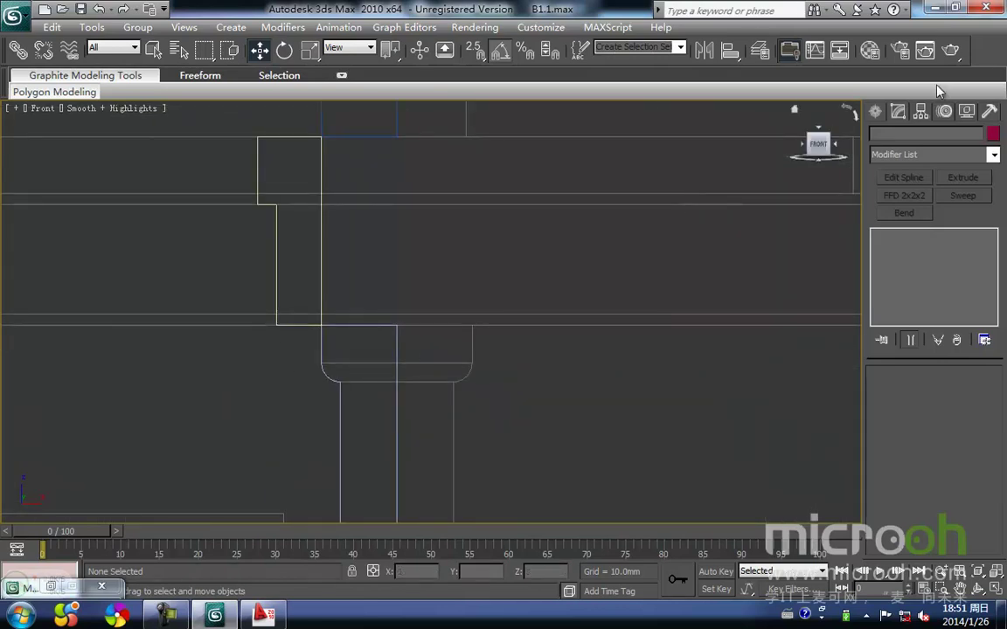
left_click(875, 113)
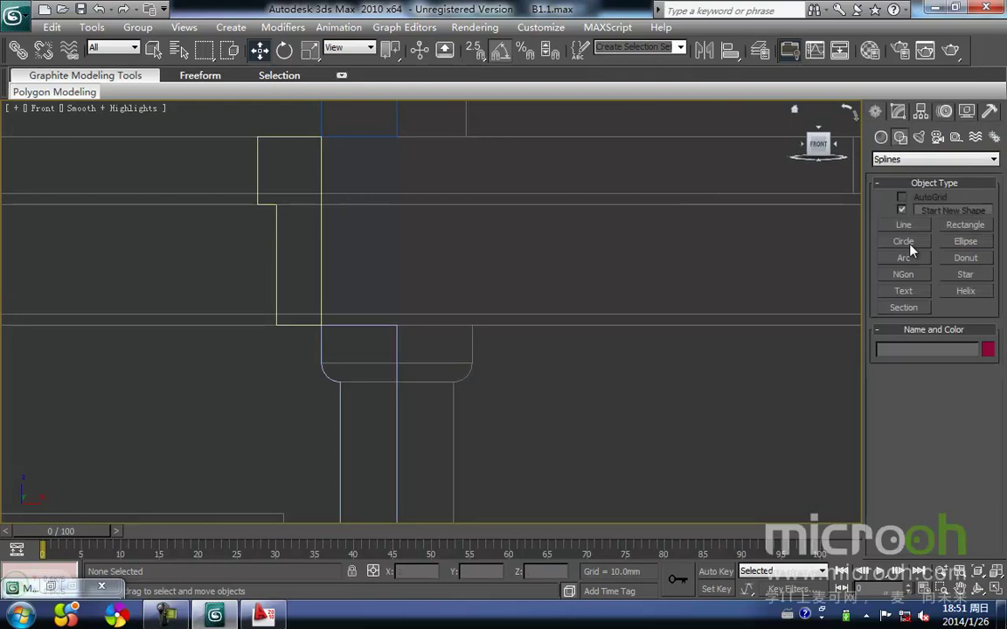
left_click(905, 242)
scroll(419, 326, "up", 5)
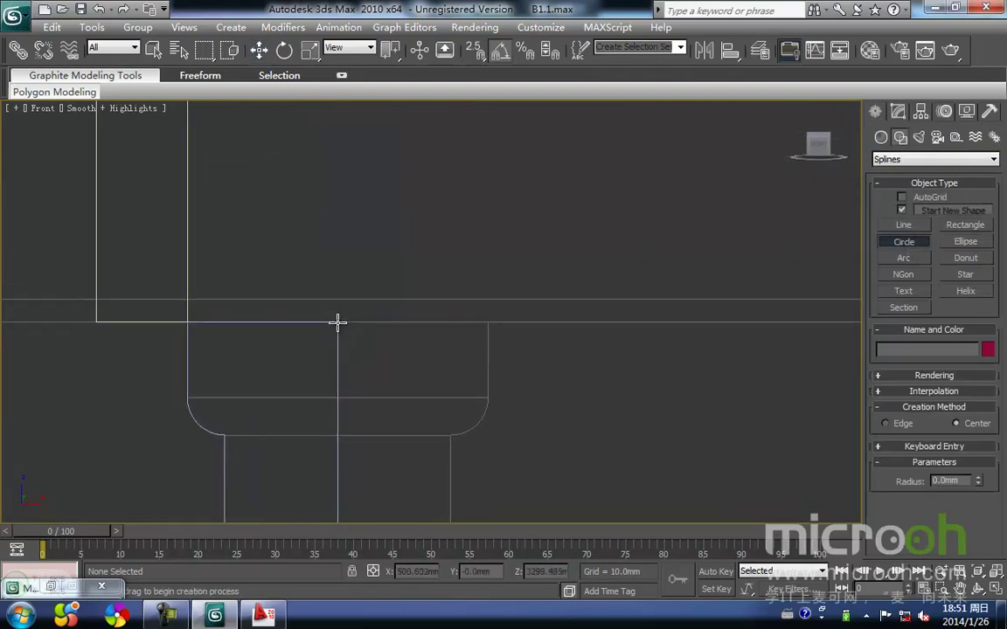
left_click_drag(337, 323, 485, 323)
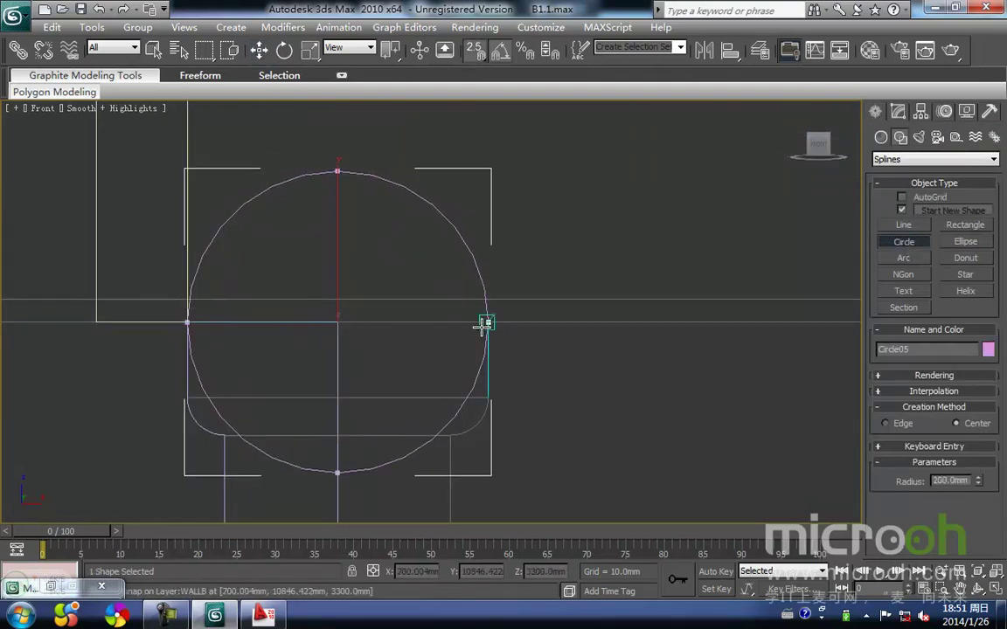
key("w")
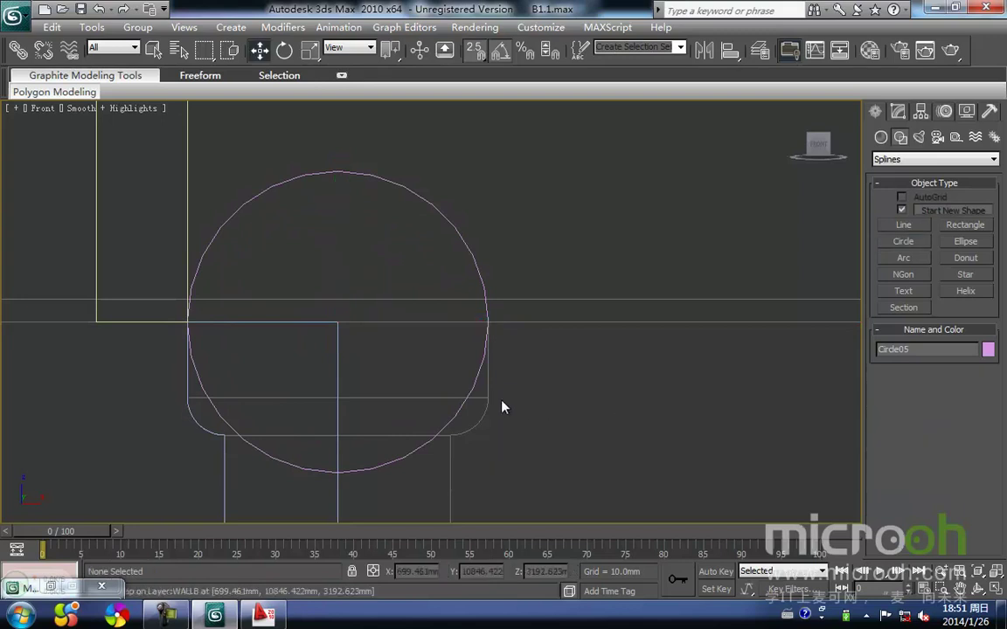
scroll(473, 335, "down", 3)
key("Delete")
Step: In the Top view, draw a circle centred on the porch's left corner column and set its radius to 200 mm
middle_click_drag(446, 344, 393, 242)
left_click(357, 303)
key("t")
key("z")
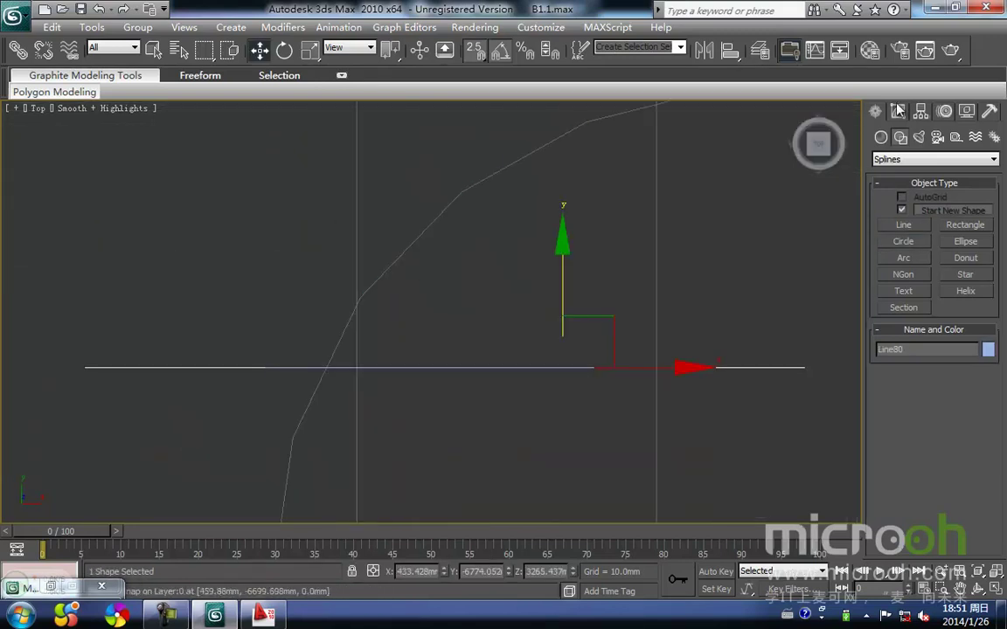
left_click(905, 241)
scroll(679, 349, "down", 4)
left_click_drag(485, 264, 503, 390)
left_click_drag(960, 481, 718, 479)
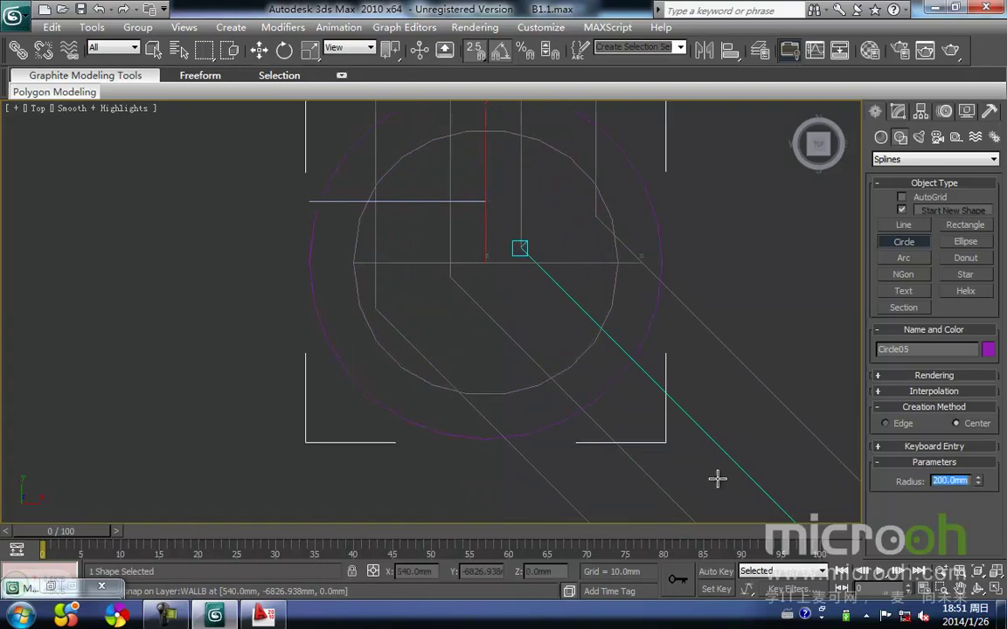
right_click(798, 257)
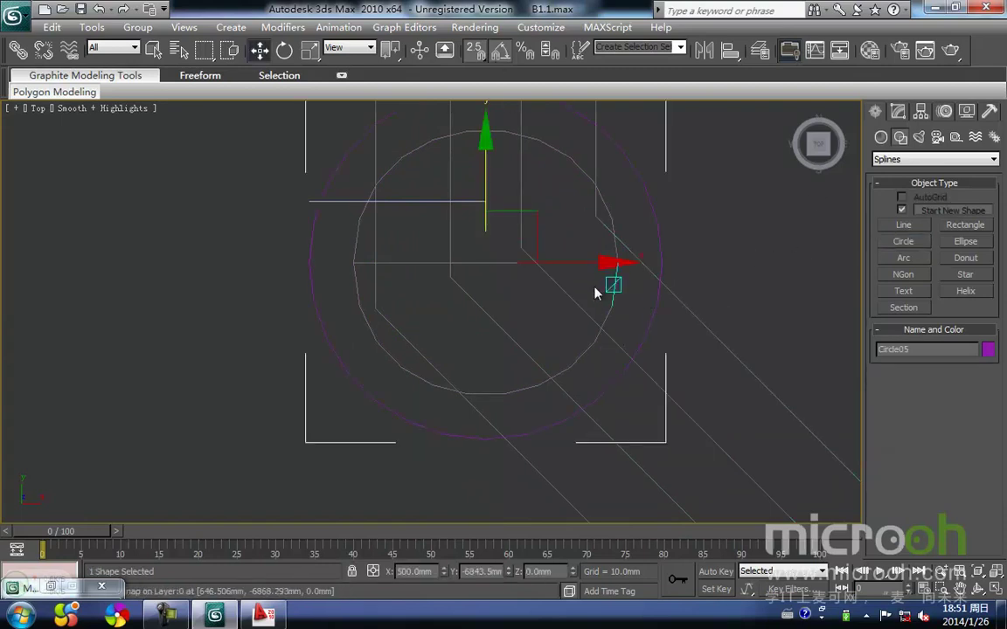
Step: In the Front view with snapping off, raise the circle to the column base, at a height of about 733 mm
middle_click_drag(592, 289, 605, 272)
key("f")
scroll(421, 351, "down", 8)
middle_click_drag(383, 255, 416, 414)
key("s")
left_click_drag(429, 342, 428, 266)
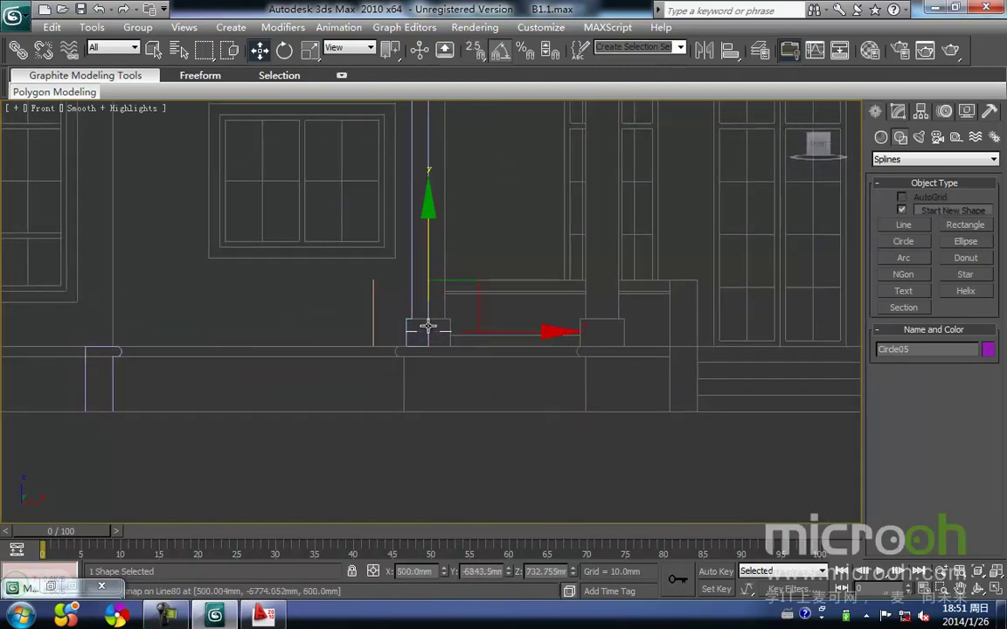
scroll(428, 326, "up", 3)
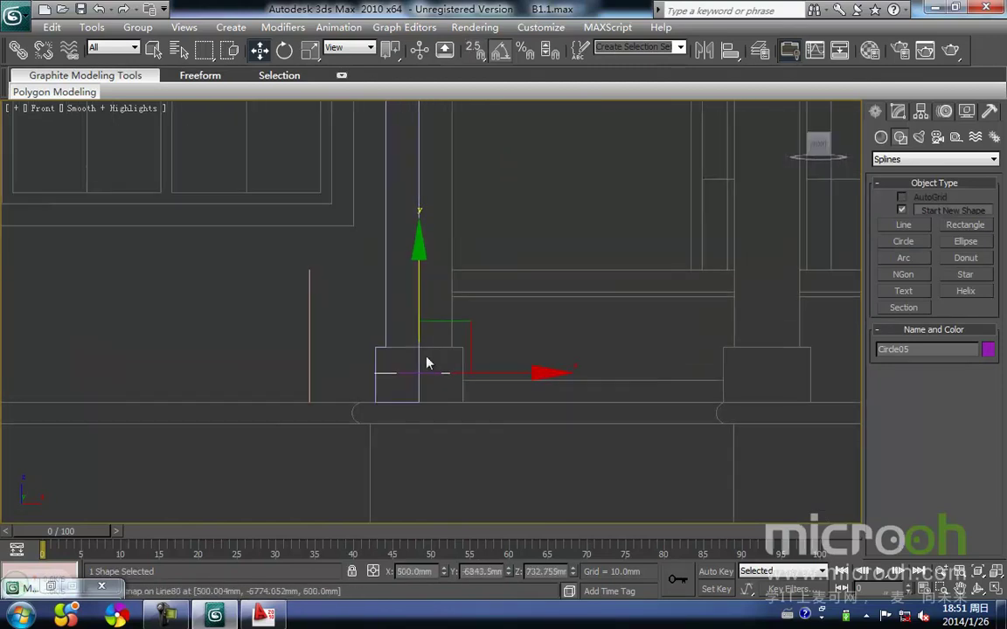
Step: Apply a Sweep modifier to the circle, using the half-column profile Line80 as its custom section
left_click(899, 110)
left_click(961, 195)
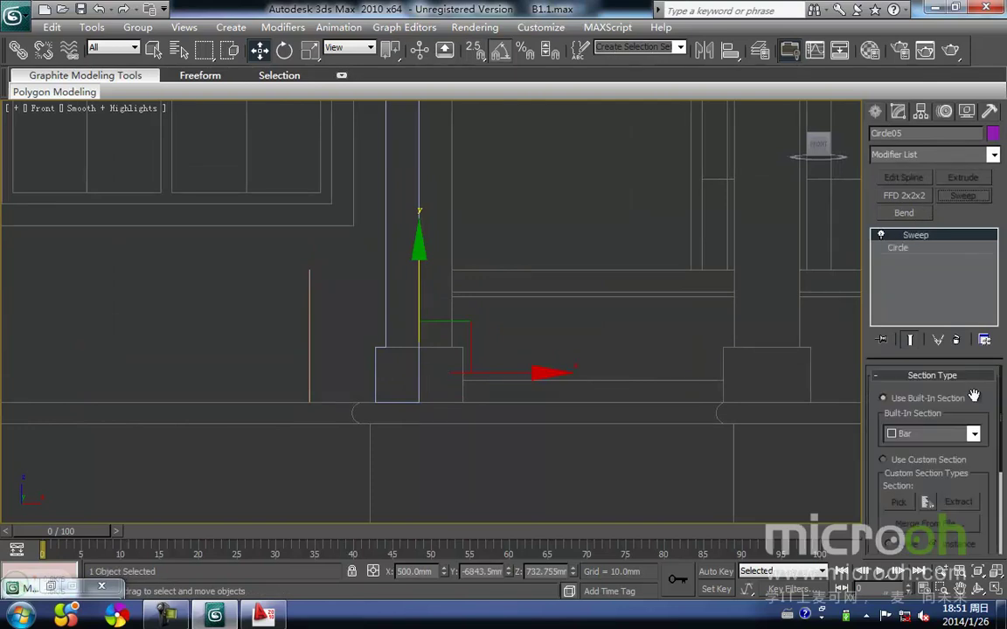
left_click(882, 460)
left_click(899, 503)
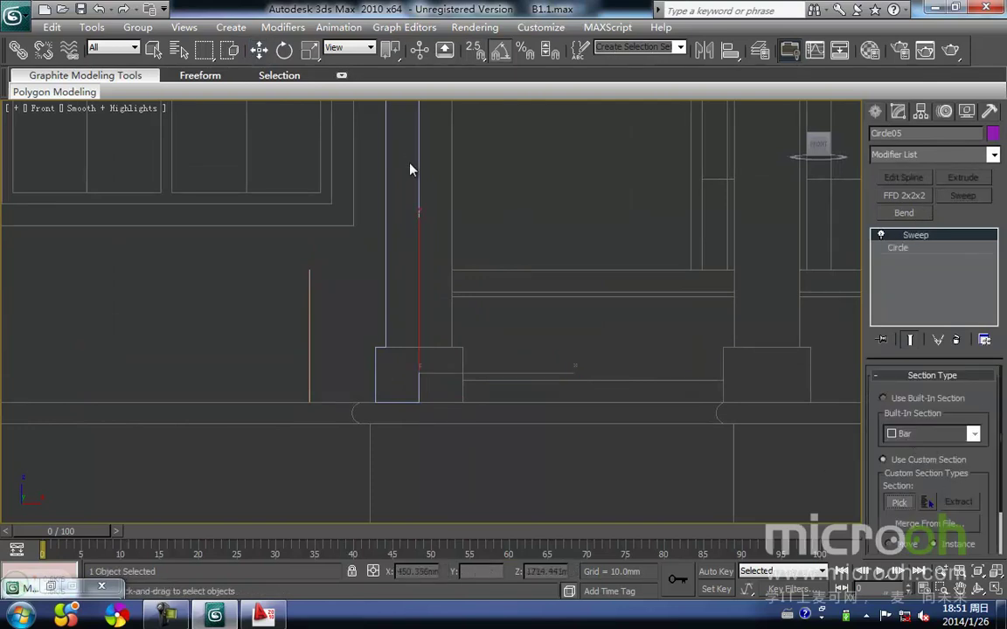
left_click(388, 271)
scroll(458, 251, "down", 4)
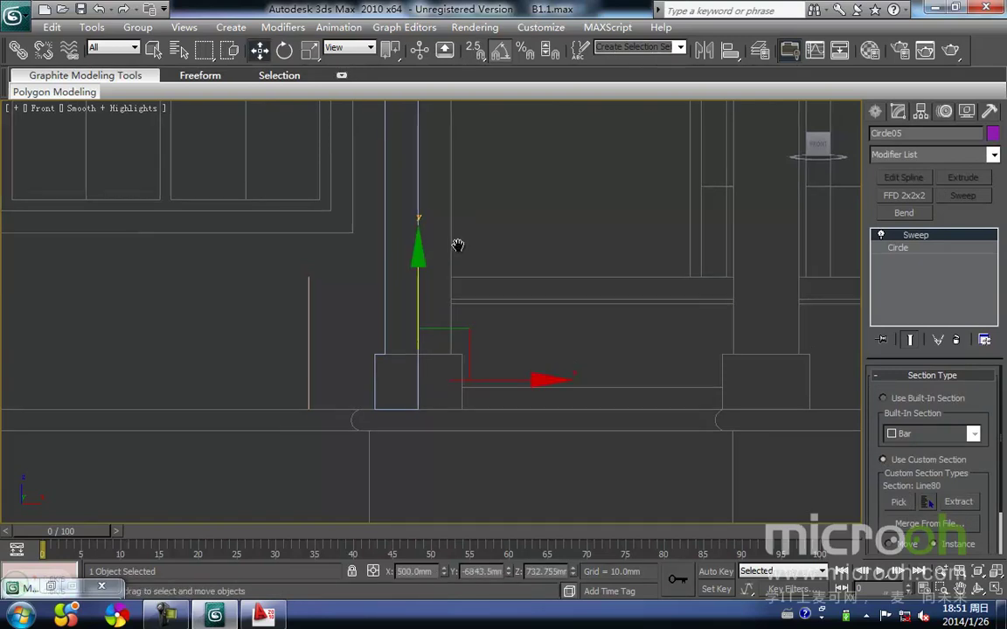
Step: Show the Front view in wireframe and move the swept column down below the terrace, to about Z -60 mm
middle_click_drag(456, 299, 460, 234)
scroll(461, 234, "down", 5)
scroll(458, 247, "up", 3)
key("F3")
middle_click_drag(438, 282, 444, 225)
scroll(445, 218, "up", 4)
scroll(445, 217, "down", 2)
left_click_drag(443, 160, 444, 224)
scroll(446, 306, "up", 5)
middle_click_drag(447, 311, 452, 278)
Step: Mirror the sweep section on the XZ plane and raise the column to a height of about 2386 mm
left_click_drag(1002, 460, 1006, 515)
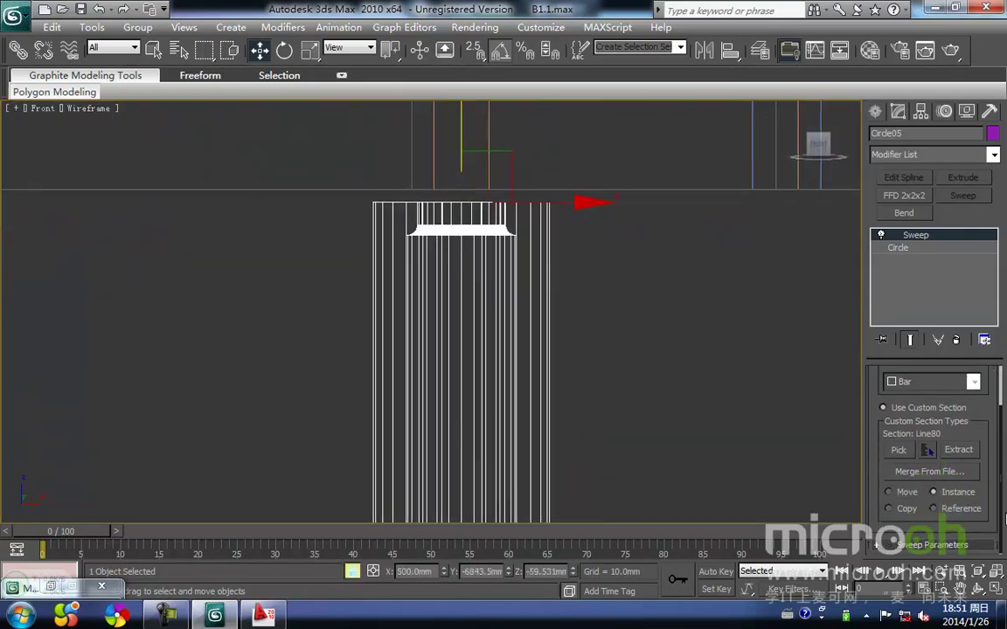
left_click(973, 545)
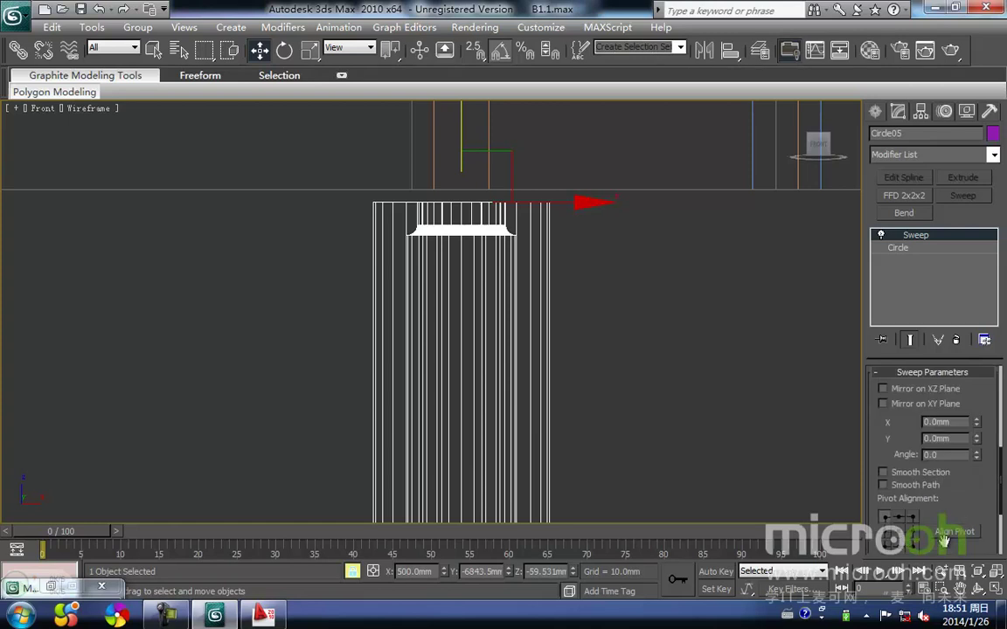
left_click(883, 389)
scroll(549, 375, "down", 4)
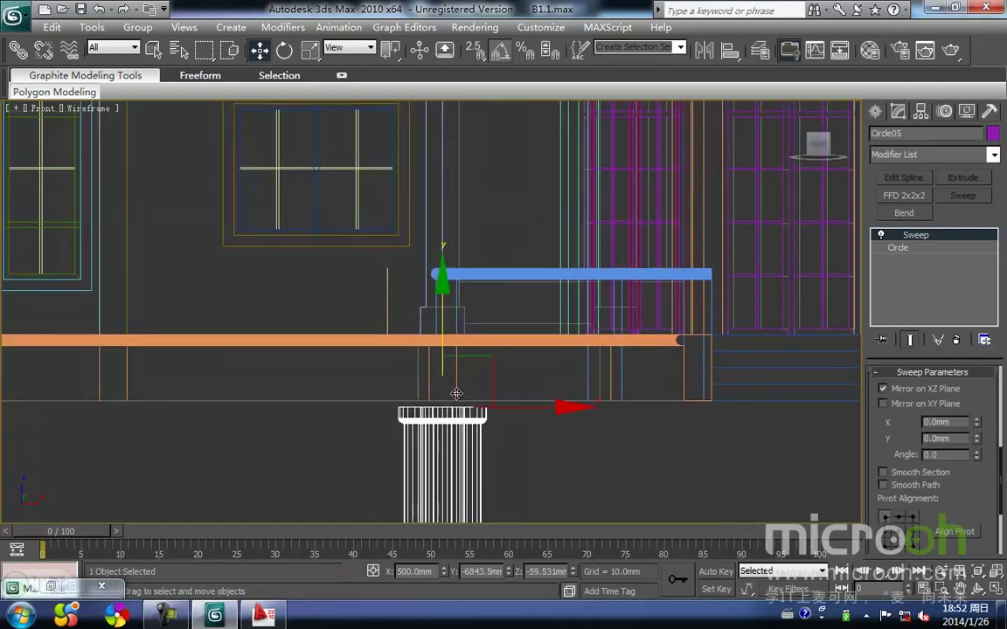
left_click_drag(437, 341, 449, 80)
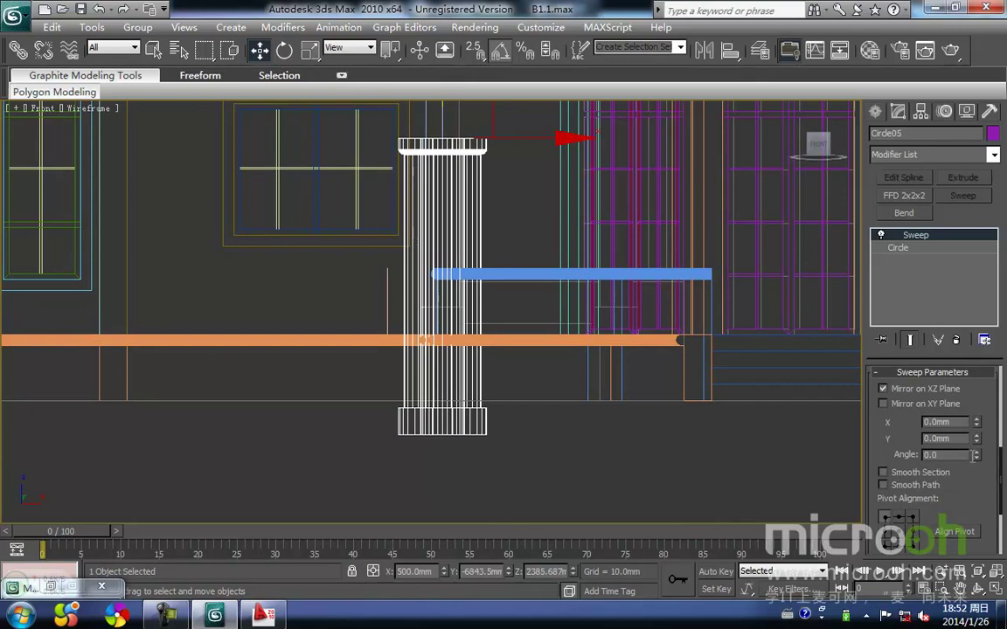
Step: Set the sweep's pivot alignment to the top-right point and raise the column to a height of about 2967 mm
scroll(962, 476, "down", 3)
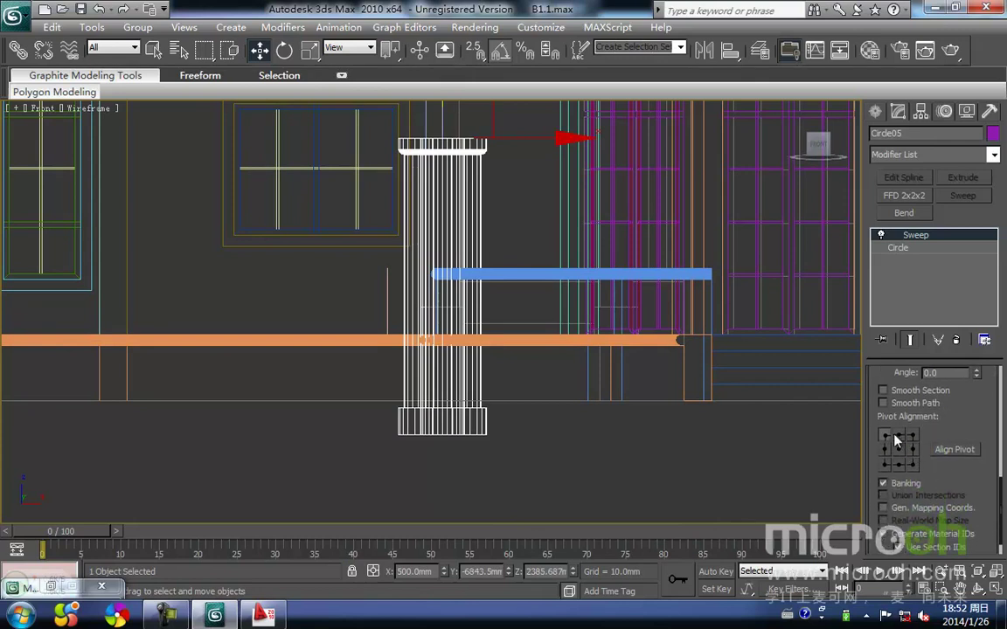
left_click(899, 435)
left_click(911, 437)
middle_click_drag(503, 290, 552, 524)
scroll(531, 415, "up", 6)
middle_click_drag(529, 418, 514, 407)
left_click_drag(529, 452, 560, 271)
scroll(595, 285, "down", 3)
middle_click_drag(579, 324, 547, 398)
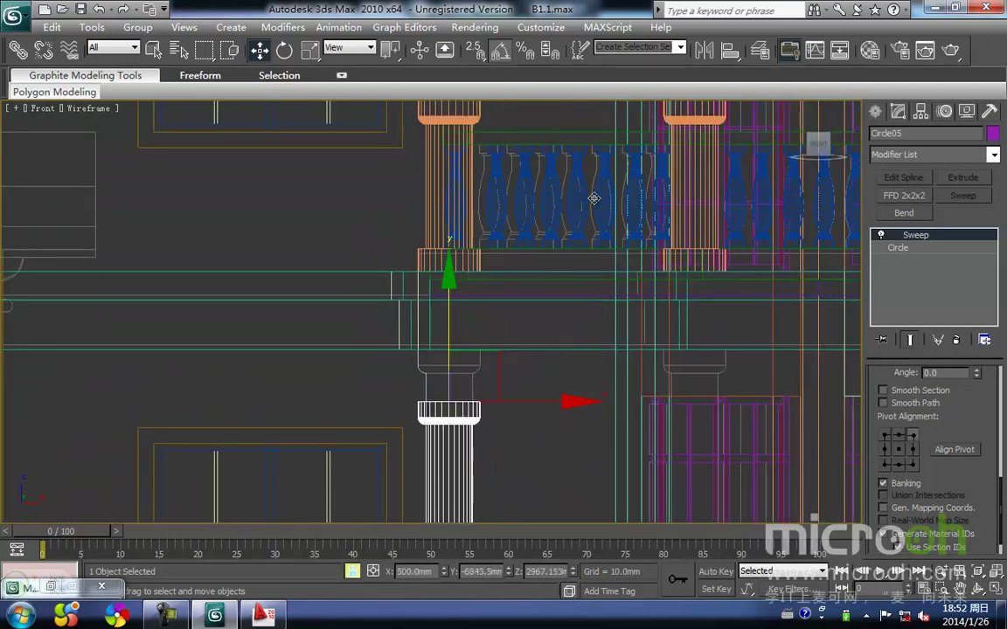
Step: Snap the column's top to the underside of the balcony beam, at a height of 3300 mm
middle_click_drag(547, 270, 562, 225)
scroll(563, 226, "up", 2)
scroll(510, 391, "up", 1)
middle_click_drag(564, 357, 595, 360)
left_click_drag(436, 425, 441, 286)
key("space")
Step: Show the model shaded and assign the white exterior paint material 白色外墙涂料 to the column
middle_click_drag(604, 421, 562, 359)
scroll(562, 359, "down", 2)
key("F3")
scroll(522, 402, "down", 5)
middle_click_drag(443, 320, 429, 292)
mouse_move(468, 436)
middle_mouse_down("alt")
mouse_move(507, 451)
mouse_move(475, 265)
middle_mouse_up("alt")
scroll(490, 265, "up", 4)
middle_click_drag(524, 187, 416, 363)
key("m")
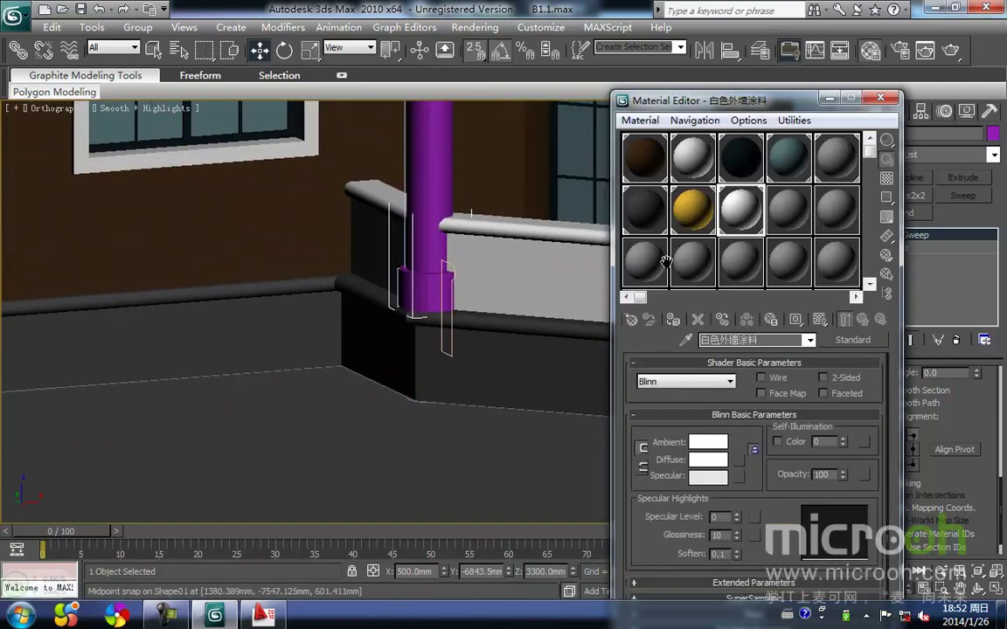
left_click(674, 320)
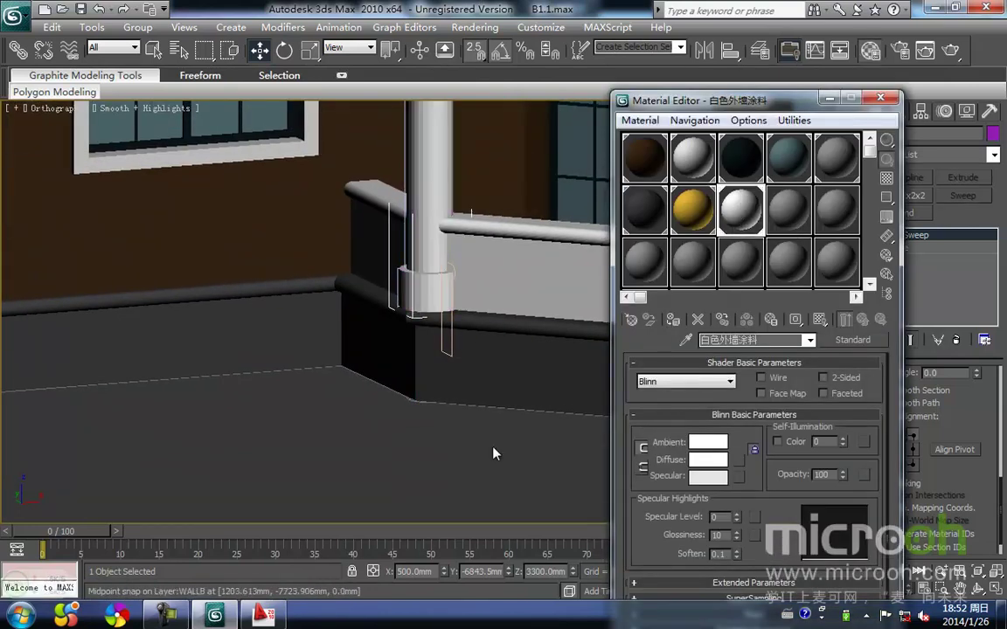
scroll(495, 445, "down", 2)
middle_click_drag(476, 448, 418, 440)
scroll(429, 441, "down", 2)
left_click(450, 442)
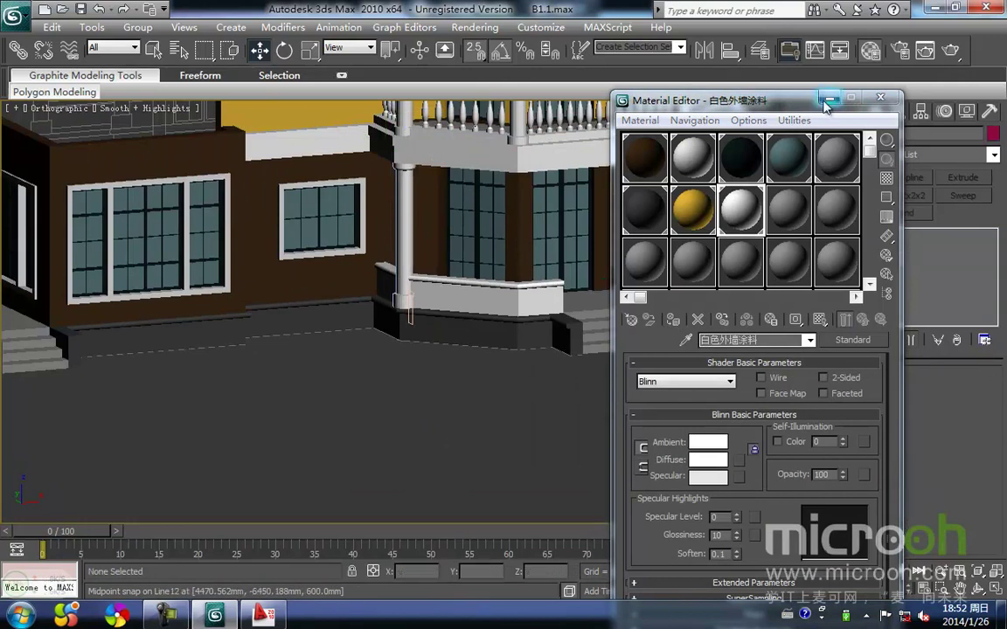
left_click(828, 98)
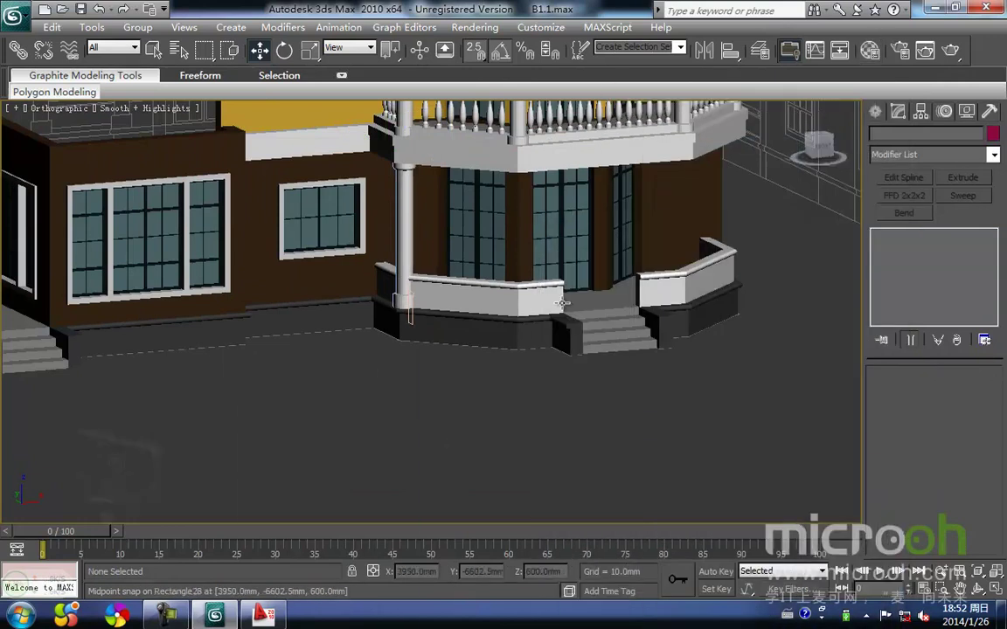
Step: In the Front view wireframe, clone the column as one instance toward the second column position, at about X 1893 mm
left_click(406, 260)
key("f")
key("z")
scroll(437, 254, "down", 3)
mouse_move(493, 288)
middle_mouse_down()
mouse_move(454, 266)
mouse_move(386, 332)
middle_mouse_up()
key("F3")
scroll(472, 265, "up", 3)
left_click_drag(385, 184, 566, 194, "shift")
left_click(421, 275)
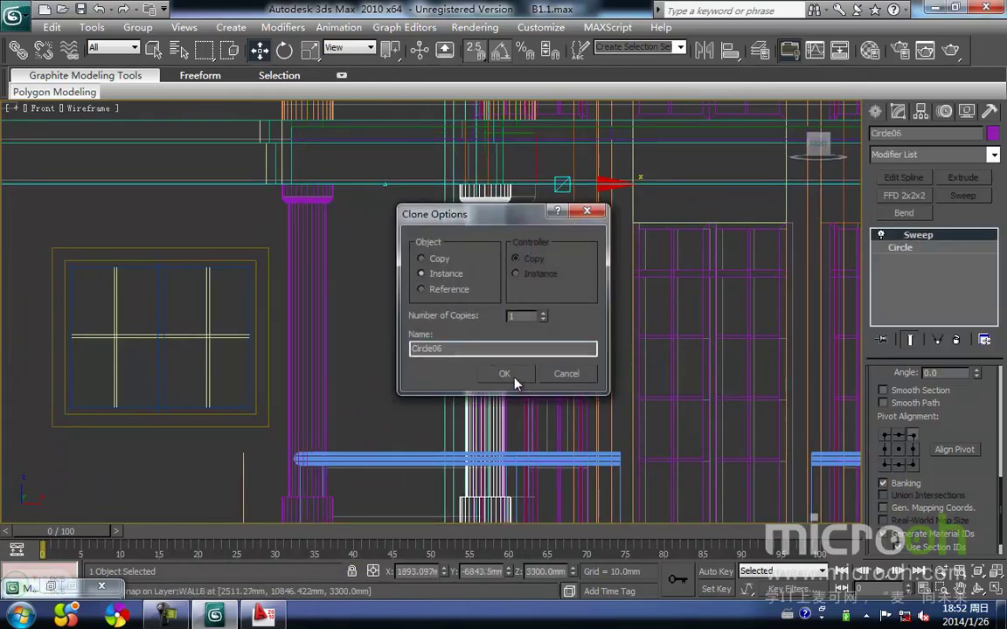
left_click(515, 382)
Step: Align the cloned column with the second column of the elevation, at about X 2084 mm
middle_click_drag(518, 208, 512, 281)
scroll(512, 281, "up", 3)
middle_click_drag(551, 218, 418, 363)
key("space")
scroll(418, 364, "up", 5)
middle_click_drag(430, 281, 466, 246)
left_click_drag(348, 387, 532, 391)
Step: In the Top view, move the cloned column onto the balcony column's plan position, at about Y -8427 mm
middle_click_drag(544, 418, 419, 297)
scroll(411, 339, "down", 6)
key("t")
key("z")
scroll(402, 340, "down", 3)
scroll(416, 328, "down", 9)
scroll(419, 297, "up", 4)
left_click_drag(436, 162, 421, 295)
scroll(421, 302, "up", 2)
scroll(420, 361, "up", 3)
middle_click_drag(419, 361, 395, 118)
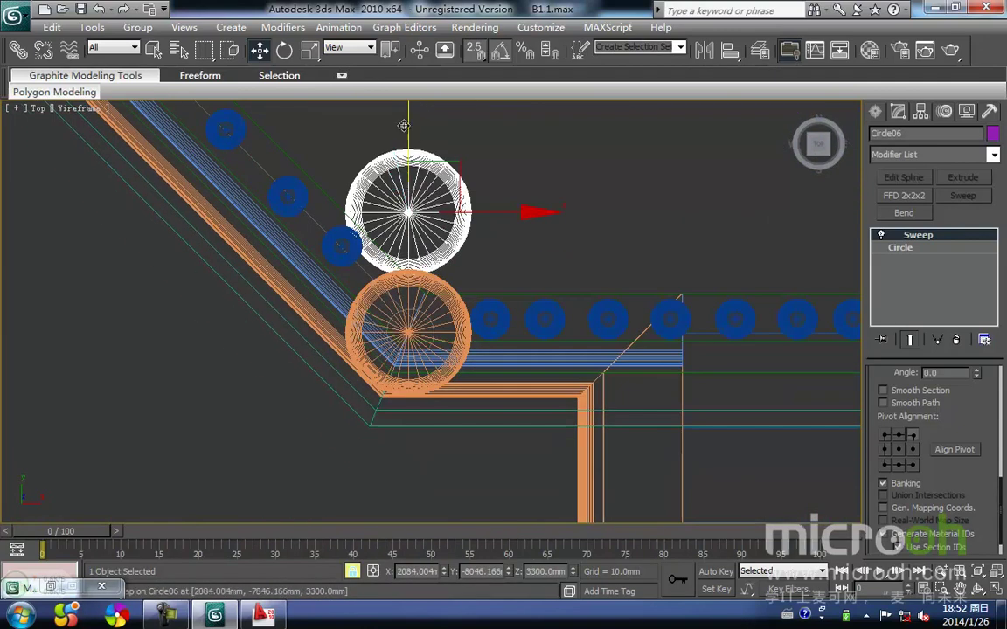
left_click_drag(409, 140, 411, 260)
Step: In the Front view, clone the second column as one instance across the entrance, to about X 4935 mm
middle_click_drag(473, 295, 328, 286)
key("f")
scroll(443, 307, "down", 4)
key("z")
middle_click_drag(442, 302, 328, 315)
scroll(361, 278, "down", 4)
left_click_drag(386, 239, 574, 238, "shift")
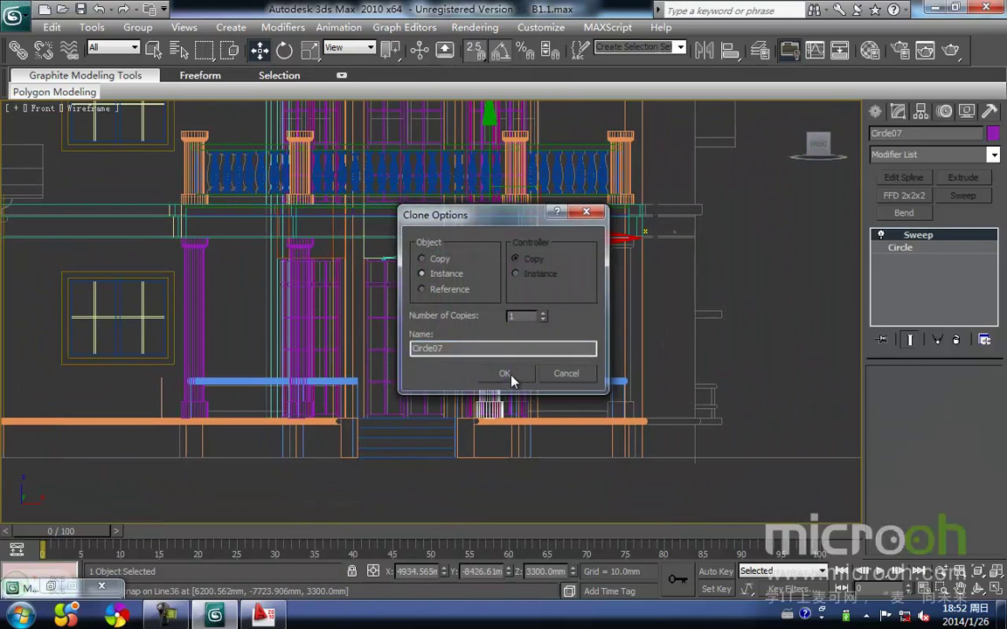
left_click(505, 375)
Step: Shift the new instance along X until its capital matches the third column outline in the elevation, then deselect it
scroll(546, 251, "up", 4)
scroll(466, 317, "up", 2)
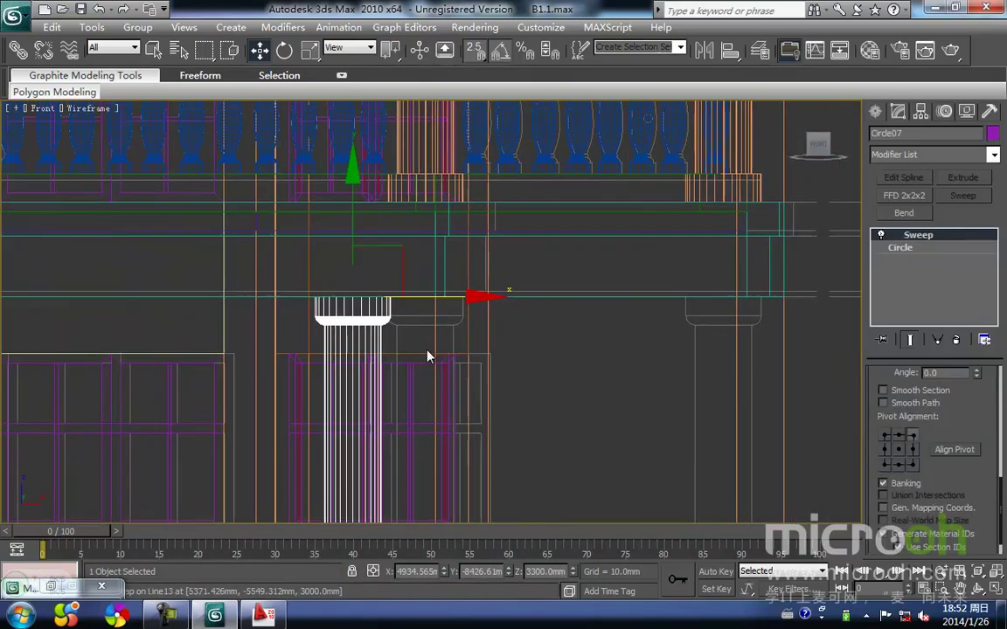
left_click_drag(314, 289, 383, 288)
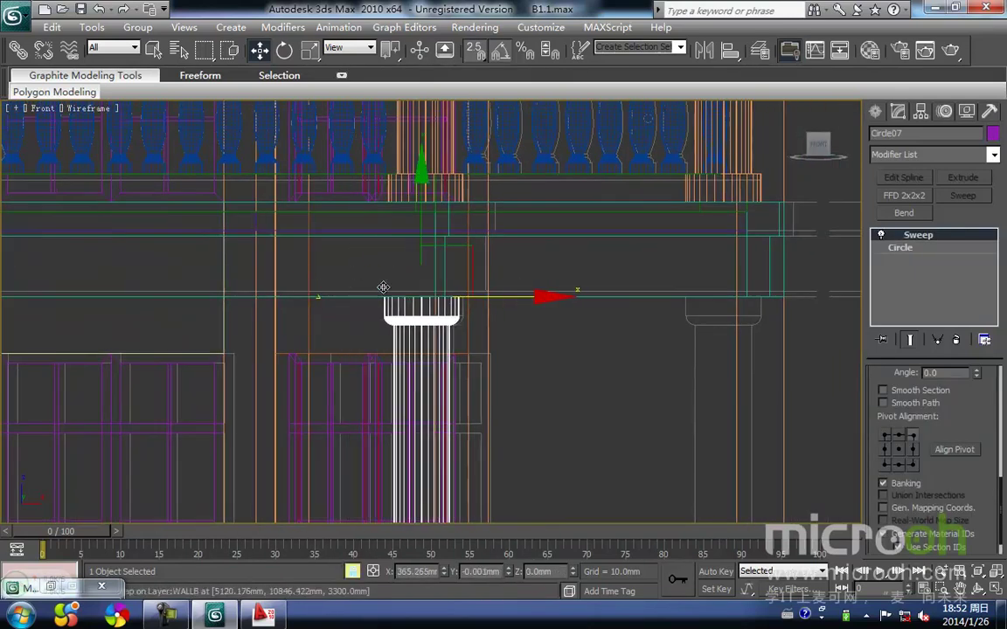
scroll(432, 313, "up", 5)
middle_click_drag(492, 337, 442, 312)
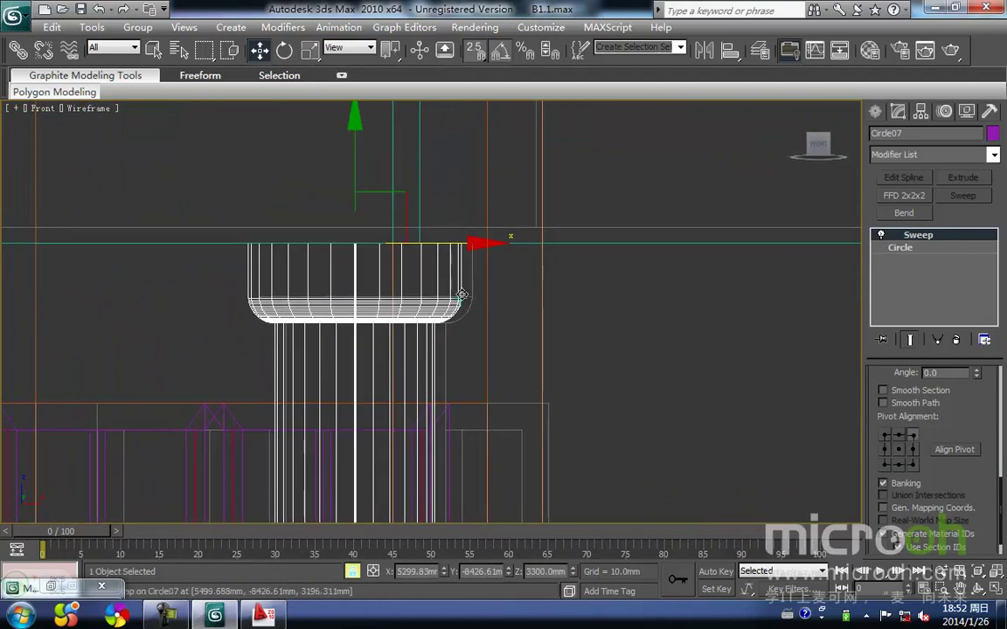
left_click_drag(464, 295, 475, 294)
key("space")
left_click(584, 314)
Step: Clone the first porch column as one instance to the far end of the porch, at about X 6805 mm
scroll(546, 306, "down", 6)
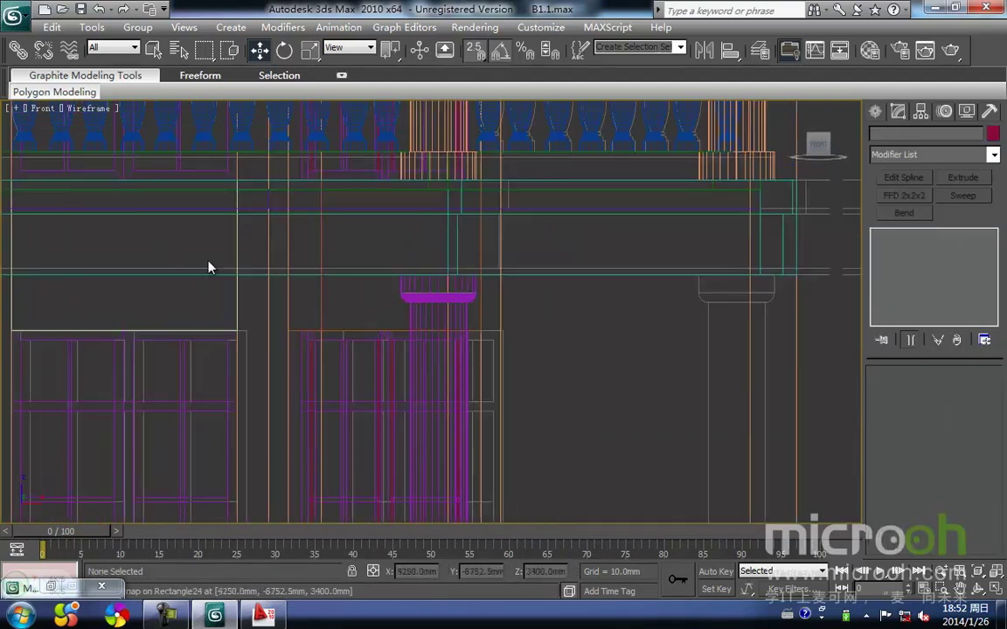
middle_click_drag(167, 241, 418, 200)
left_click(190, 248)
key("space")
middle_click_drag(242, 276, 174, 249)
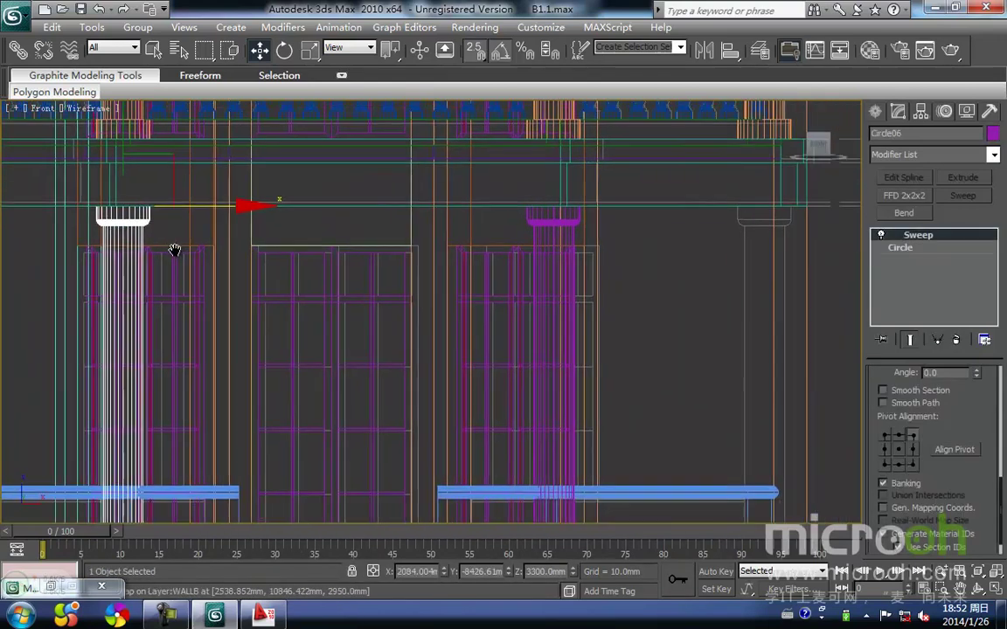
scroll(175, 249, "down", 2)
middle_click_drag(293, 259, 318, 256)
key("space")
left_click(124, 300)
left_click(91, 297)
key("space")
left_click_drag(172, 232, 747, 284, "shift")
left_click(490, 377)
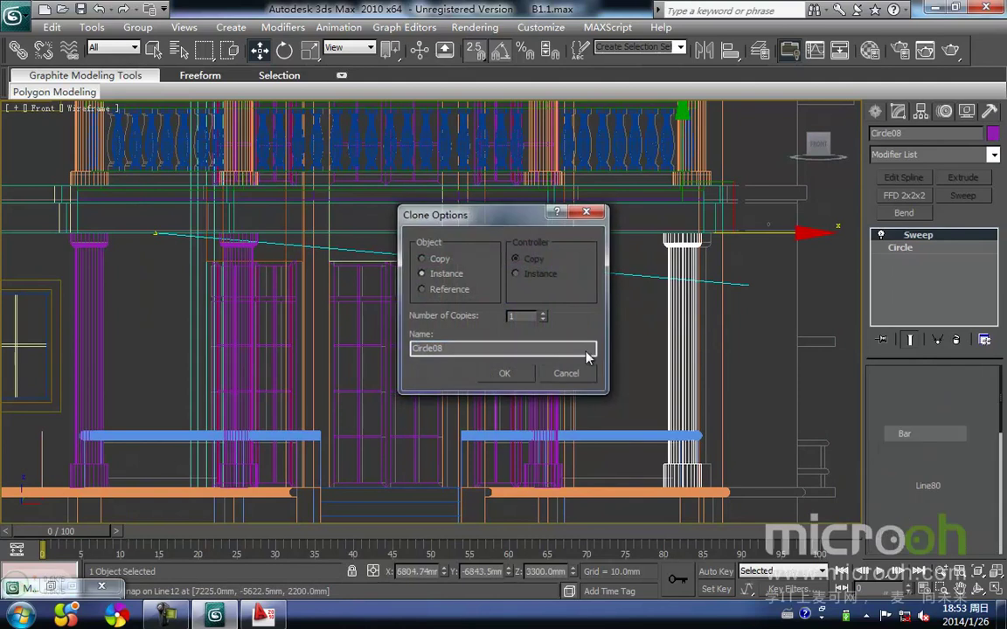
Step: Align the fourth column with the outermost column of the elevation, at about X 6904 mm
middle_click_drag(643, 316, 495, 350)
scroll(507, 344, "up", 3)
mouse_move(628, 262)
middle_mouse_down()
mouse_move(463, 310)
mouse_move(353, 380)
mouse_move(255, 414)
middle_mouse_up()
scroll(453, 318, "up", 3)
key("space")
left_click_drag(342, 358, 387, 358)
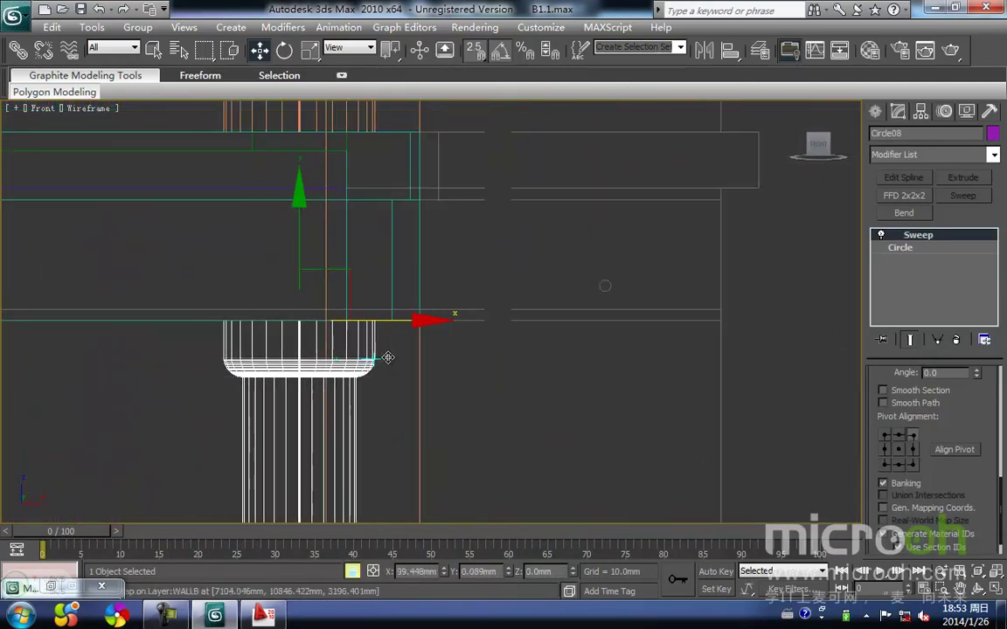
Step: Examine the four porch columns and the side entrance terrace in shaded view from several angles
scroll(371, 371, "down", 3)
key("F3")
scroll(286, 341, "down", 5)
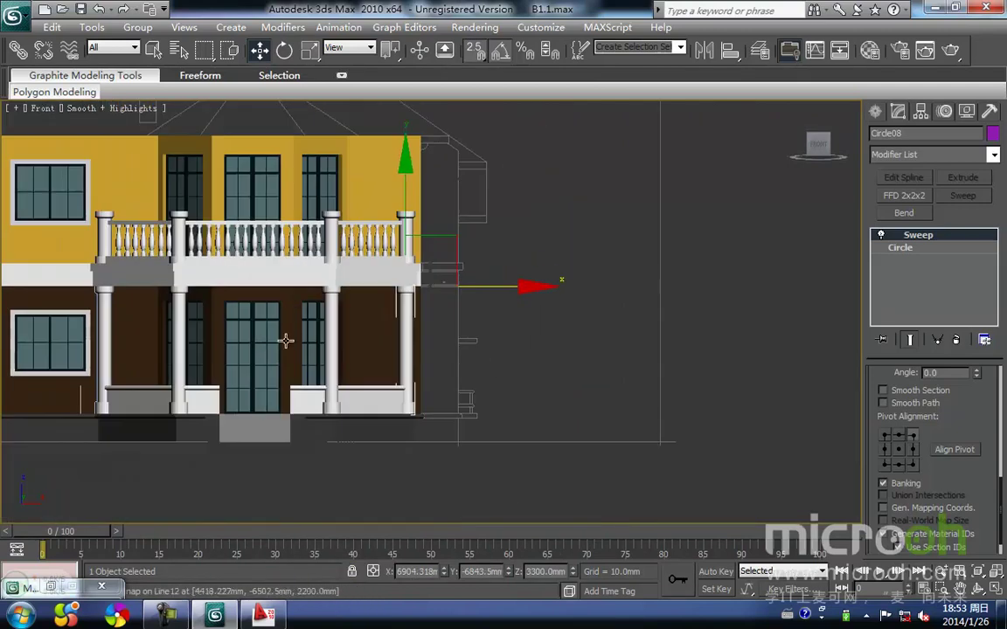
middle_click_drag(276, 424, 228, 270, "alt")
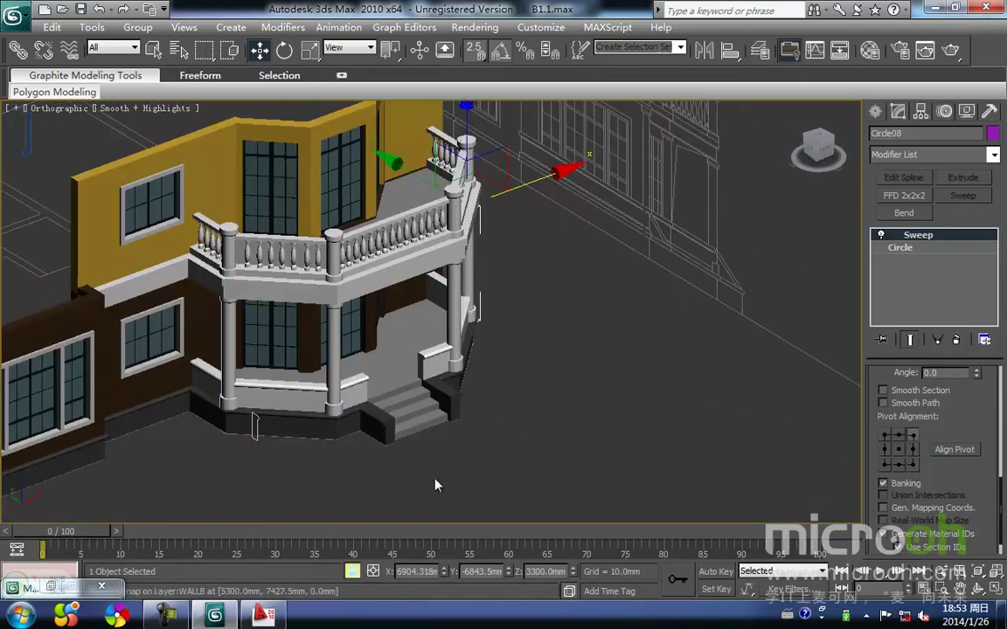
key("space")
left_click(432, 476)
scroll(405, 376, "down", 4)
scroll(472, 402, "up", 2)
middle_click_drag(481, 409, 398, 414, "alt")
scroll(531, 378, "up", 4)
middle_click_drag(528, 430, 433, 425)
scroll(456, 441, "down", 2)
middle_click_drag(241, 353, 605, 416)
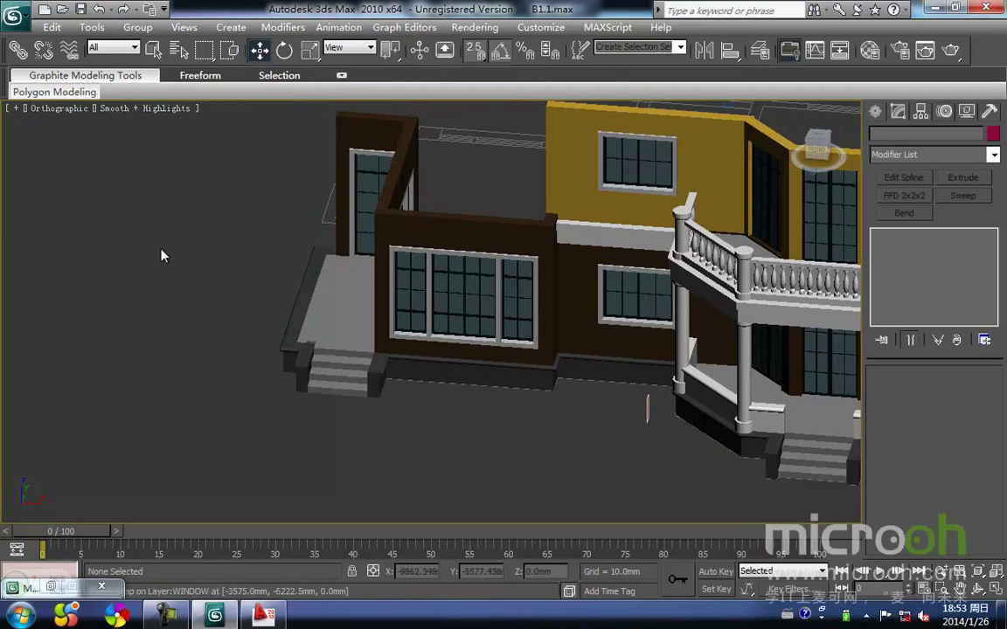
middle_click_drag(345, 270, 385, 333)
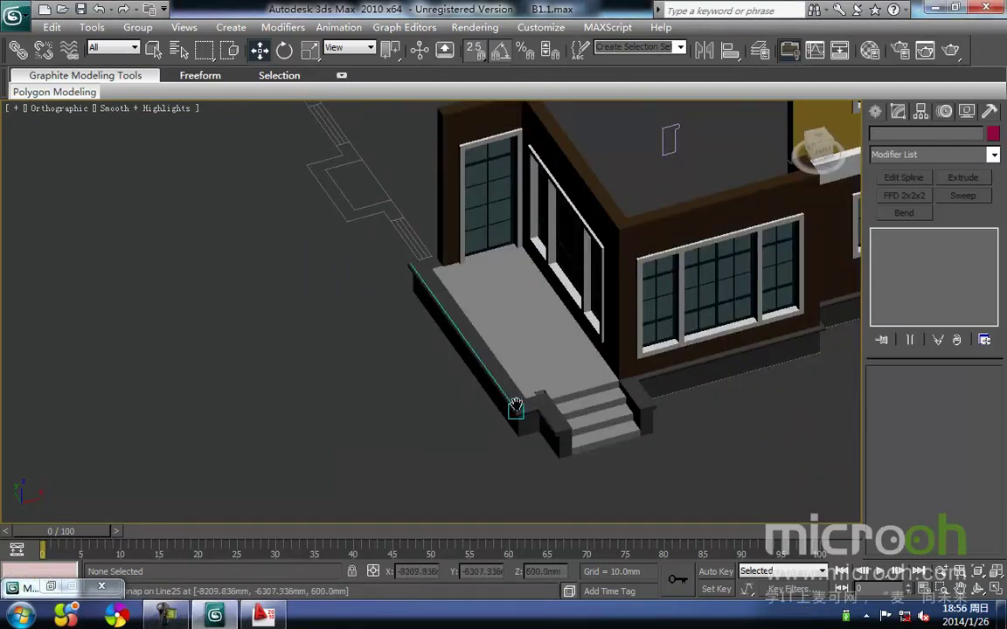
middle_click_drag(524, 411, 554, 405, "alt")
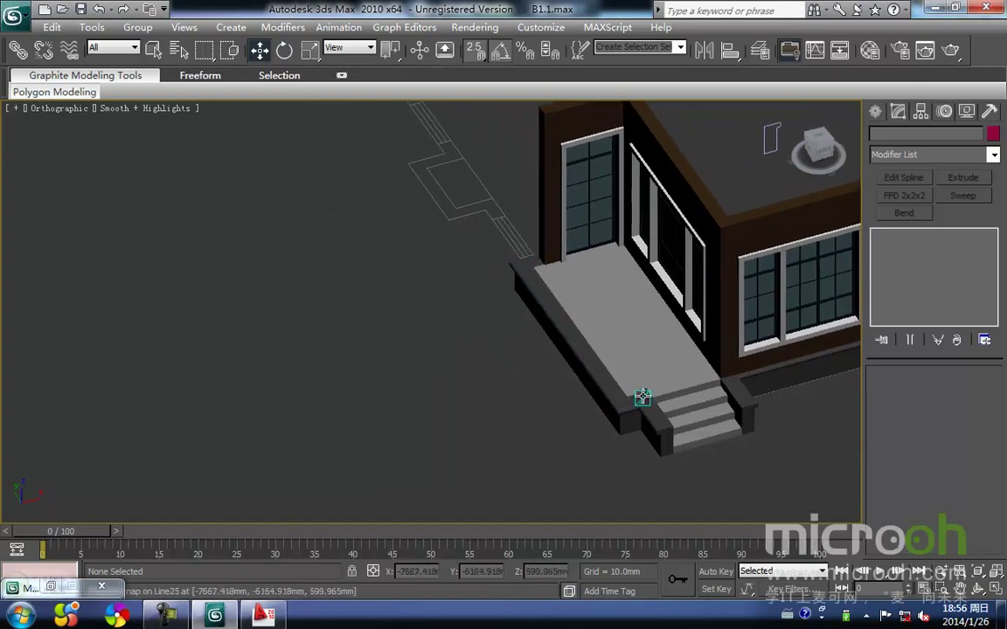
middle_click_drag(643, 396, 653, 377)
Step: In the Front view wireframe, trace the side terrace's parapet profile from the elevation as a closed line
key("f")
key("z")
middle_click_drag(612, 293, 860, 217)
scroll(547, 286, "up", 2)
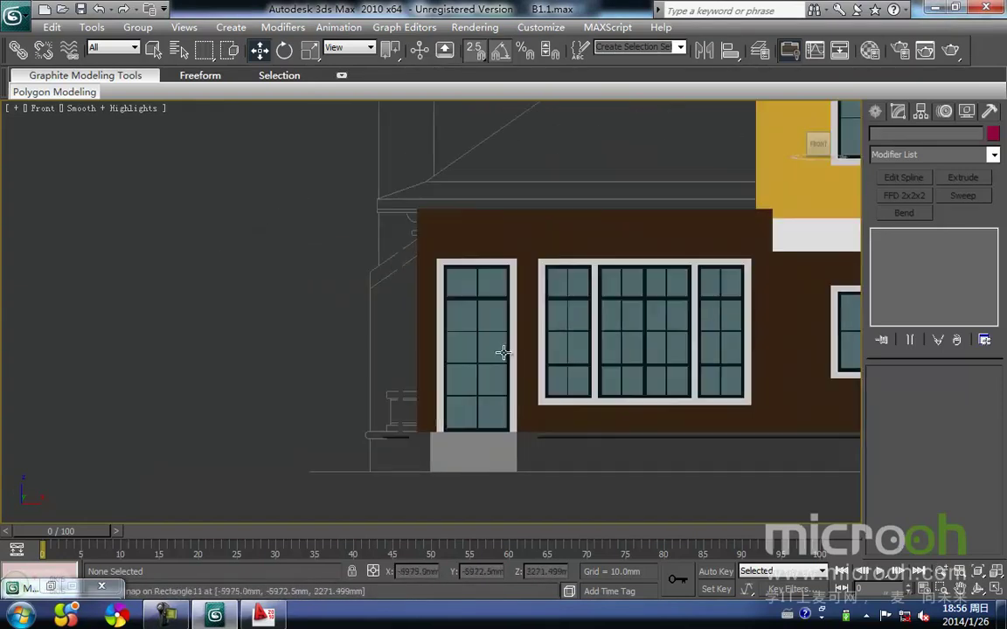
scroll(548, 285, "up", 8)
key("F3")
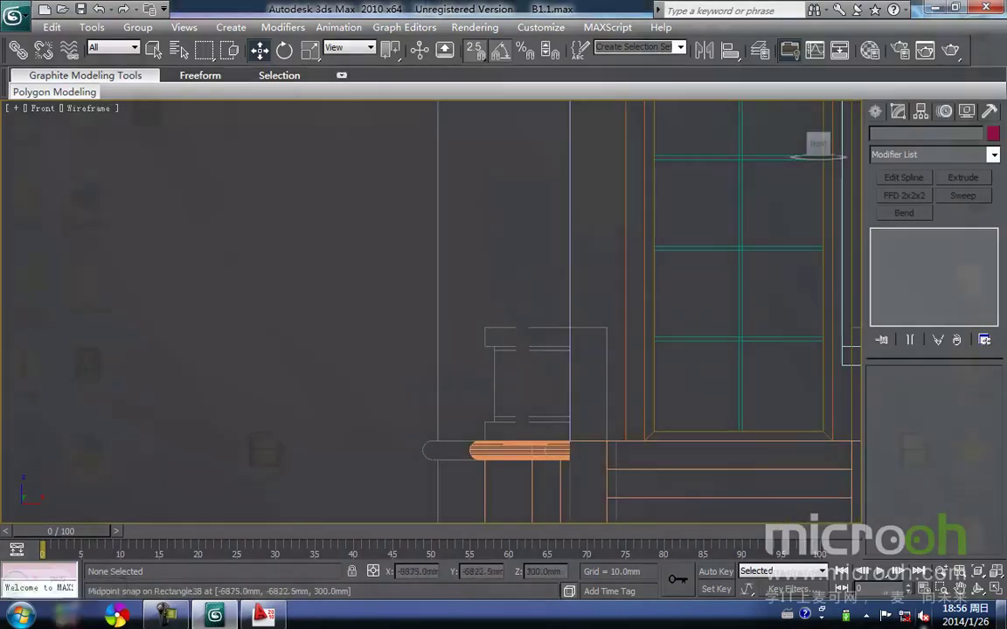
left_click(876, 112)
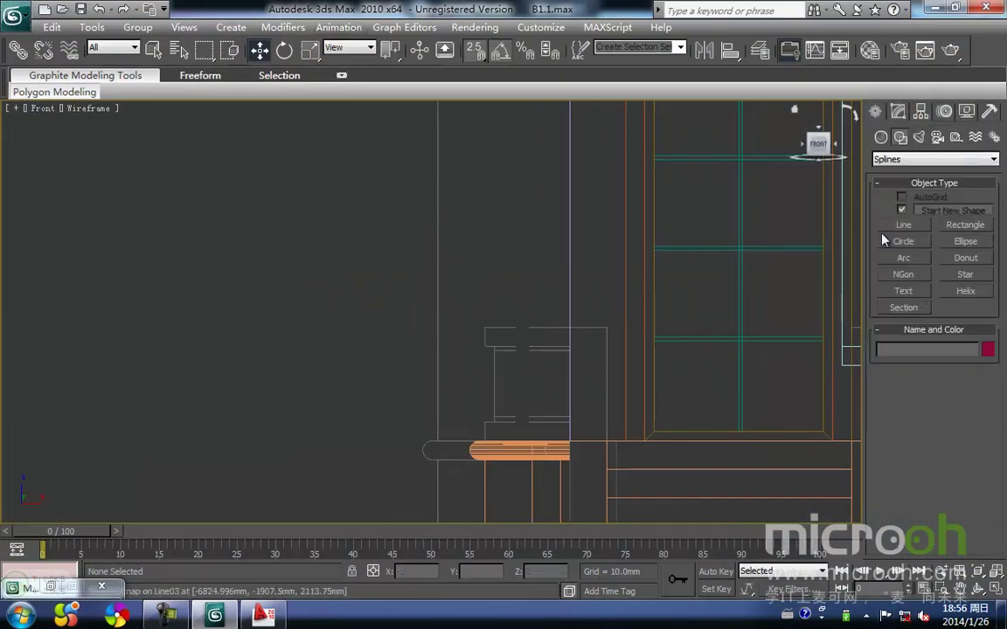
left_click(904, 225)
middle_click_drag(517, 287, 509, 232)
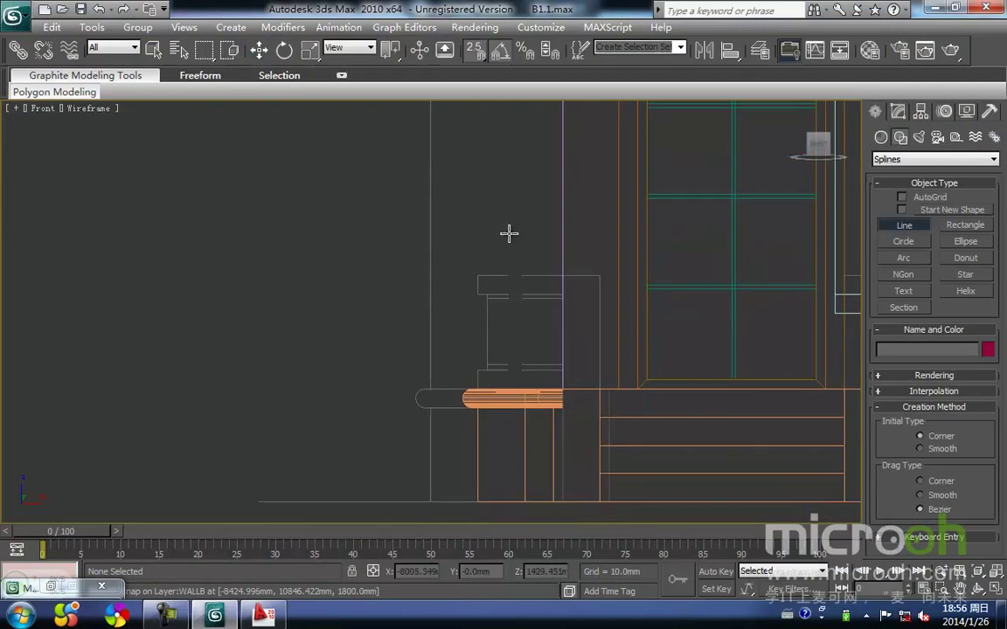
scroll(513, 238, "up", 2)
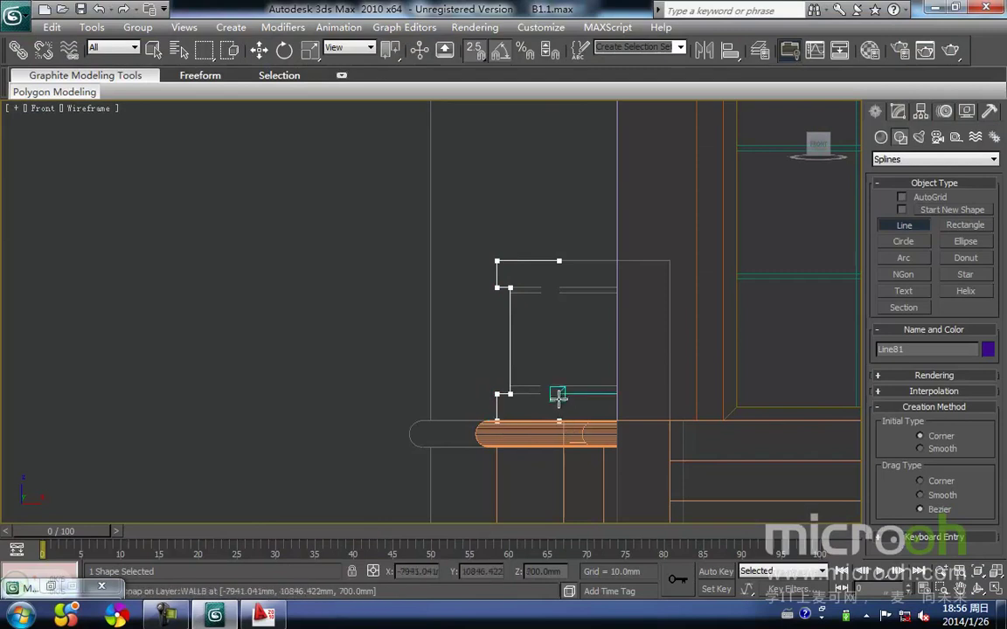
left_click(559, 260)
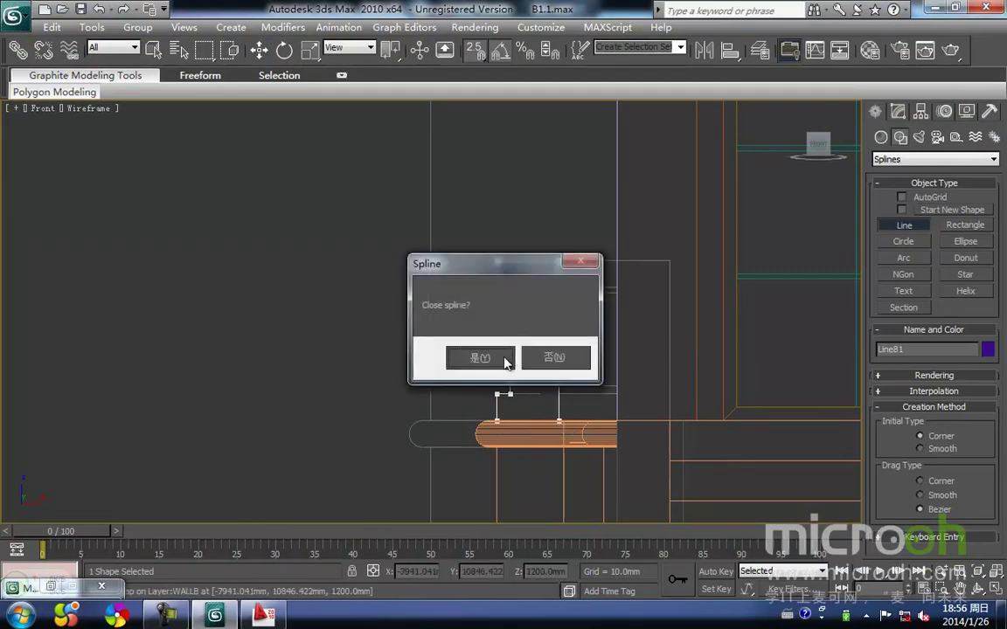
left_click(504, 360)
Step: Move the closed parapet profile aside, to the left of its elevation outline, and deselect it
key("w")
left_click(460, 356)
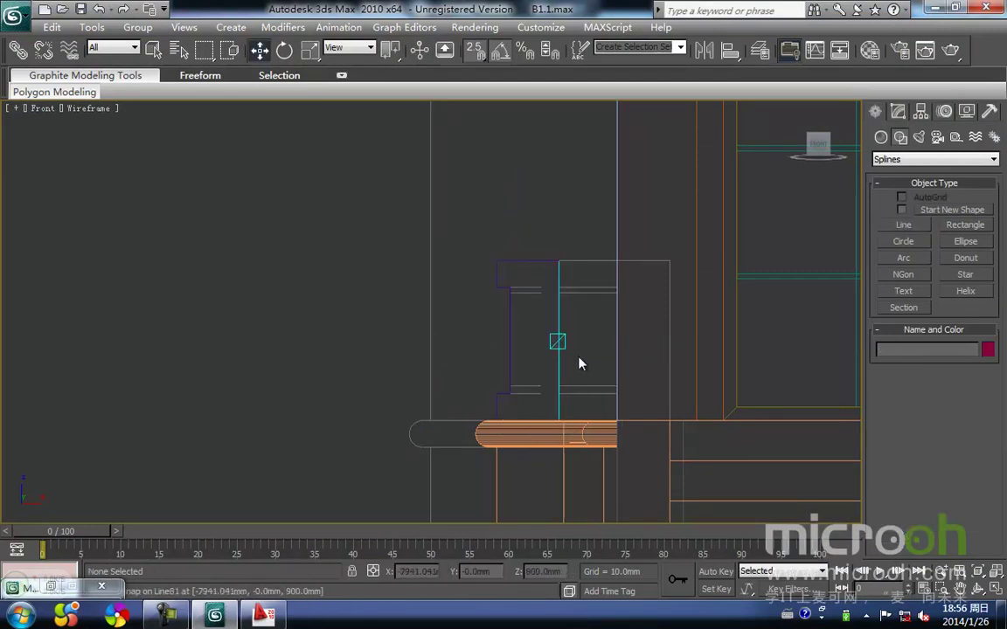
left_click(559, 346)
middle_click_drag(484, 320, 515, 313)
left_click_drag(639, 336, 491, 326)
left_click(495, 296)
Step: In the Top view, start a line where the side terrace meets the house wall and carry it to the coping's inner corner
key("t")
key("z")
middle_click_drag(480, 295, 612, 252)
scroll(481, 291, "up", 5)
scroll(481, 291, "up", 4)
middle_click_drag(465, 220, 467, 375)
middle_click_drag(325, 299, 333, 288)
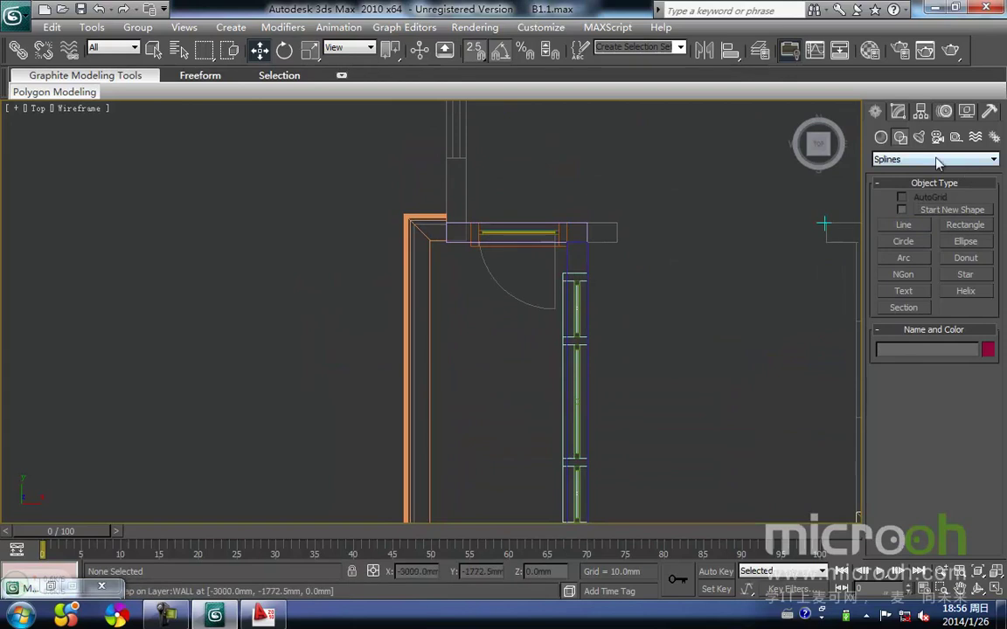
left_click(906, 227)
middle_click_drag(503, 196, 553, 188)
scroll(551, 186, "up", 4)
left_click(562, 153)
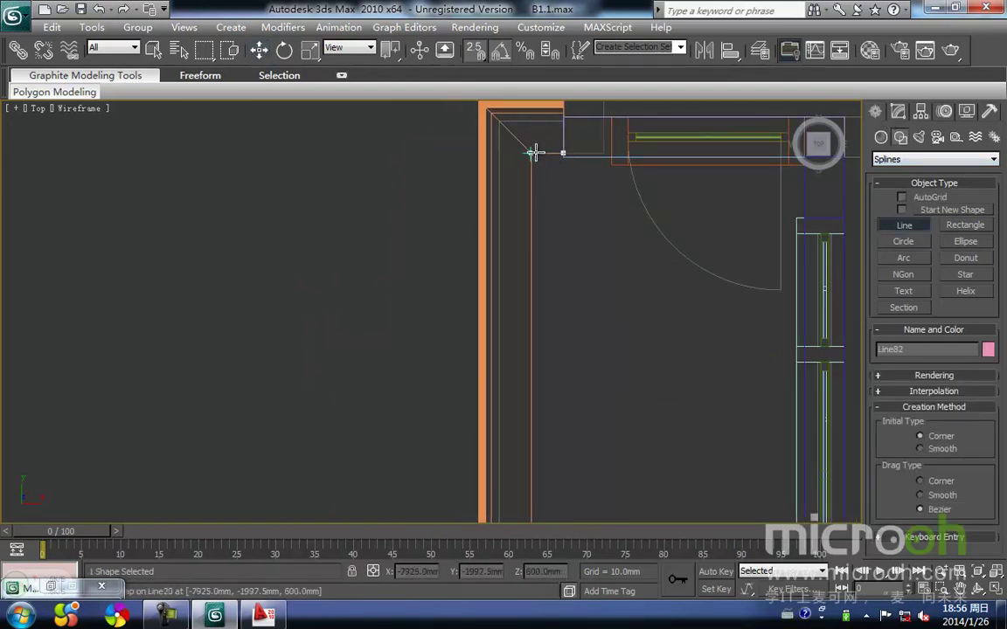
left_click(531, 153)
Step: Extend the line along the terrace's inner edge to the front corner, turn it along the front edge and finish it
scroll(294, 325, "down", 2)
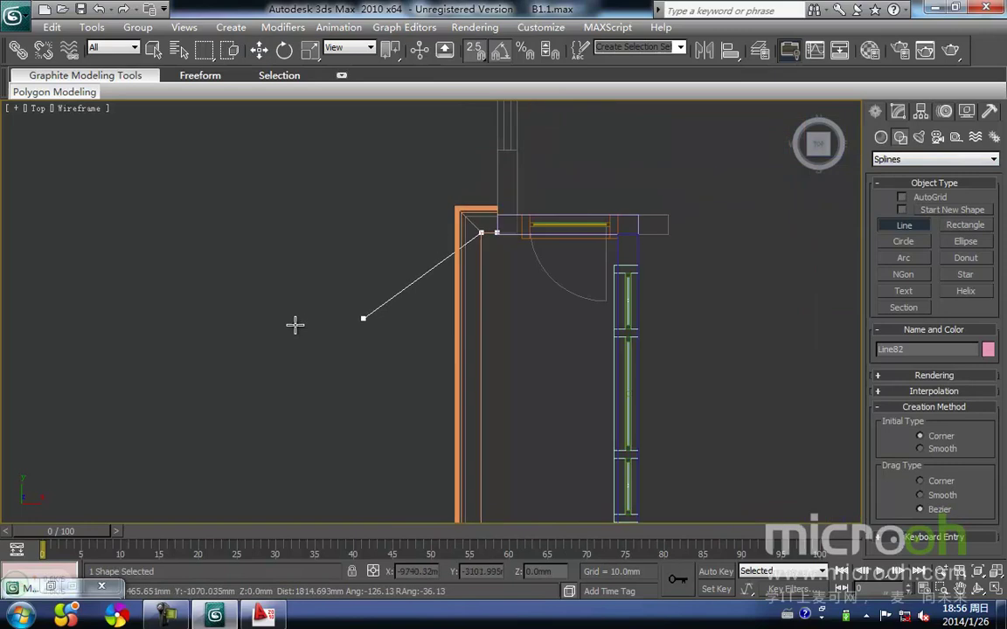
key("i")
scroll(296, 325, "down", 1)
scroll(481, 444, "down", 1)
key("i")
scroll(452, 303, "up", 3)
left_click(473, 229)
left_click(517, 229)
right_click(529, 418)
Step: In the Front view, raise the parapet path line by about 780 mm
middle_click_drag(511, 332, 475, 416)
scroll(499, 378, "down", 3)
key("f")
key("z")
middle_click_drag(569, 303, 477, 373)
scroll(478, 373, "down", 5)
middle_click_drag(414, 359, 417, 448)
left_click_drag(426, 345, 410, 165)
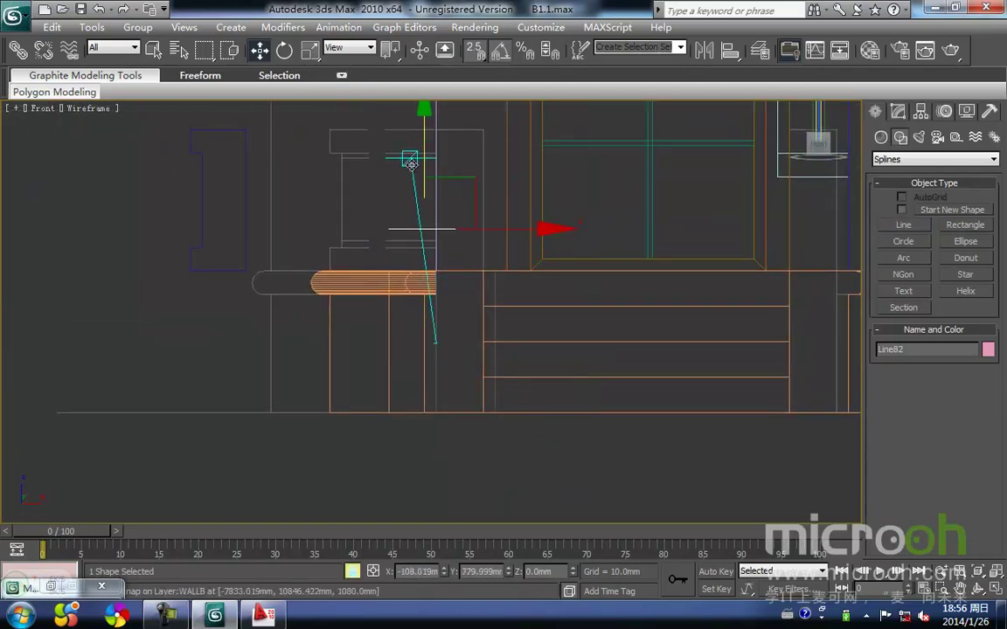
Step: Apply a Sweep modifier to the raised path line, using the closed parapet profile as its custom section
key("space")
left_click(401, 239)
middle_click_drag(404, 236, 469, 326)
left_click(464, 317)
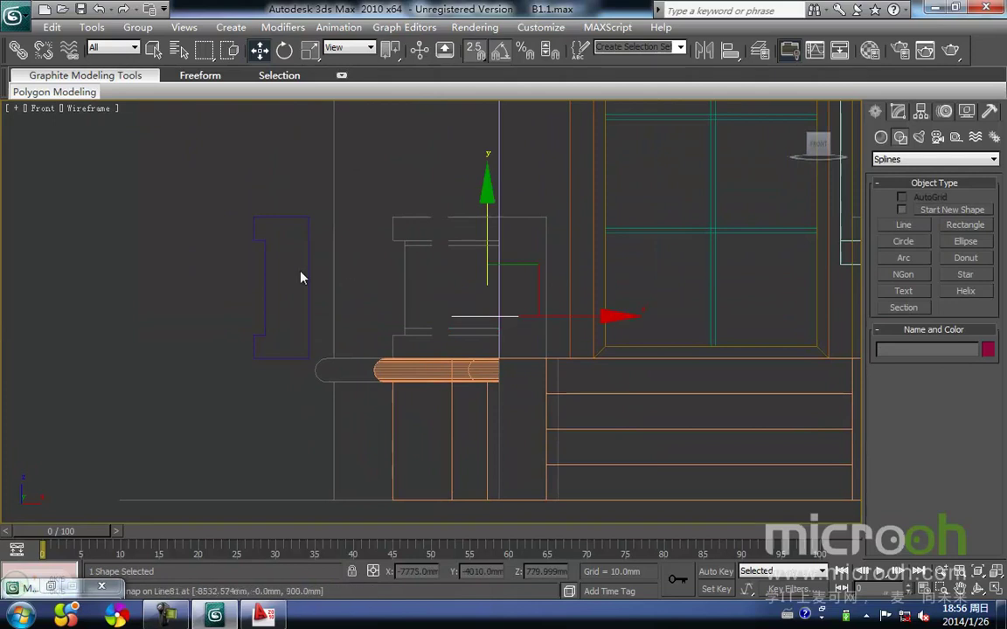
left_click(898, 113)
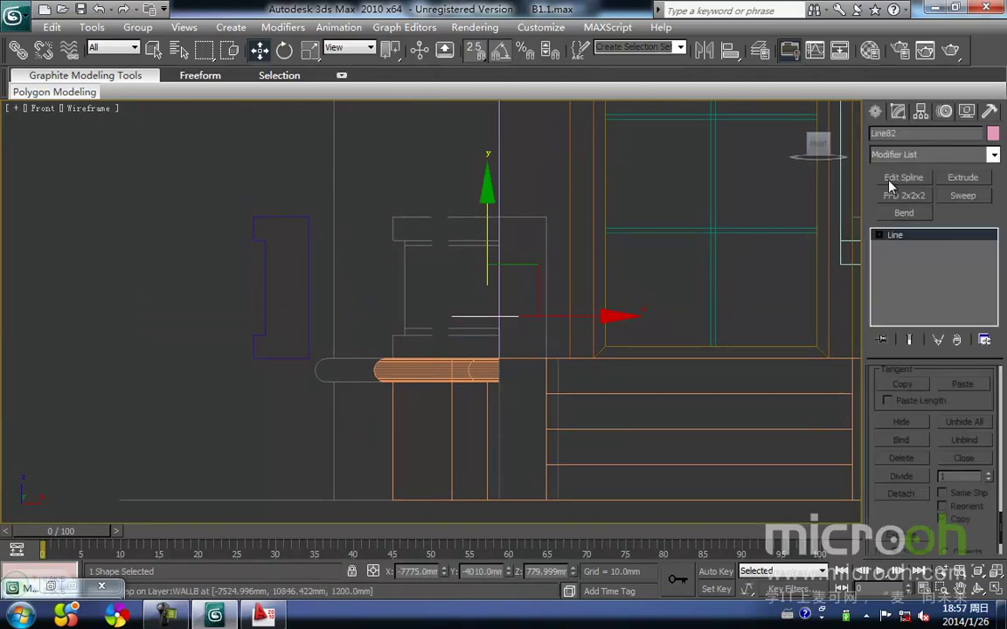
left_click(962, 195)
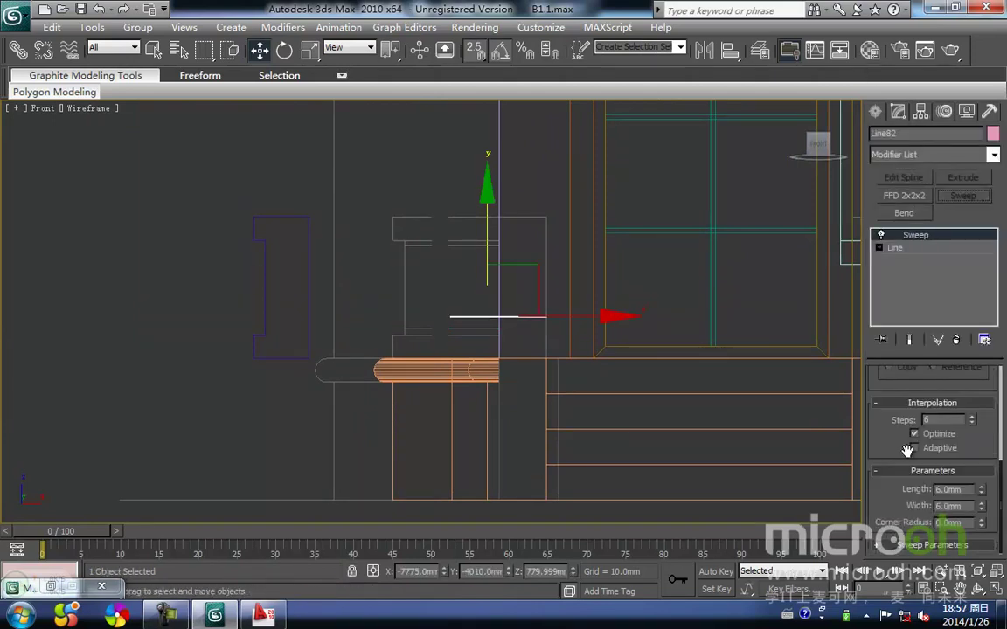
left_click_drag(1002, 482, 1002, 385)
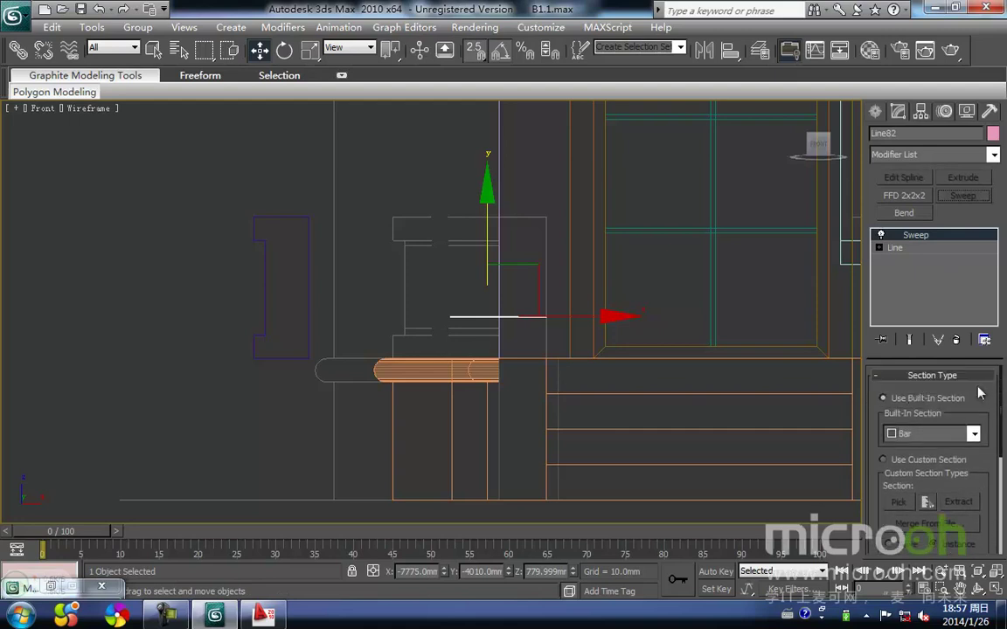
left_click(884, 460)
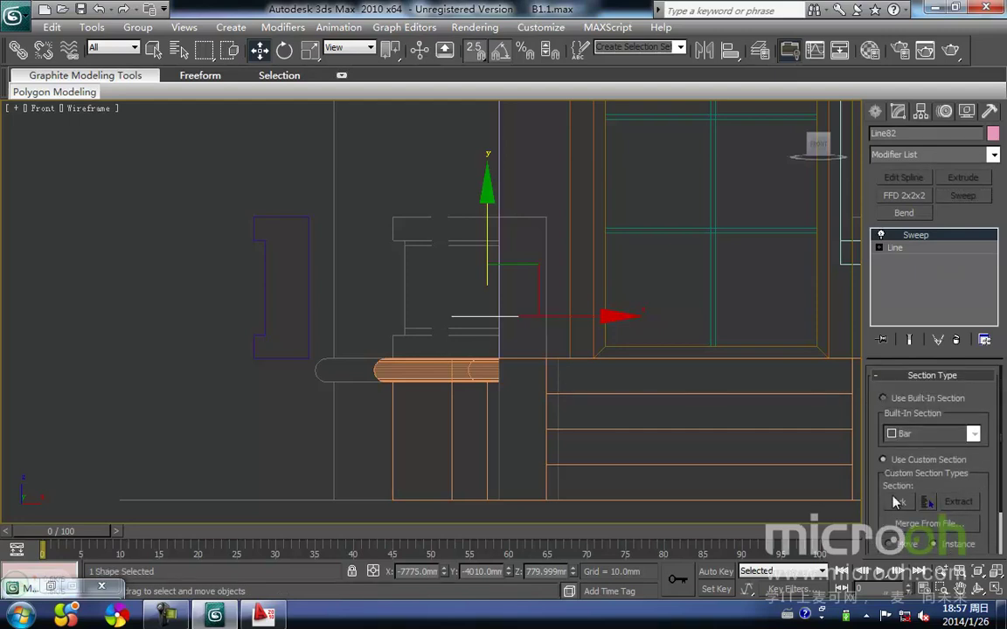
left_click(306, 304)
middle_click_drag(334, 310, 363, 288)
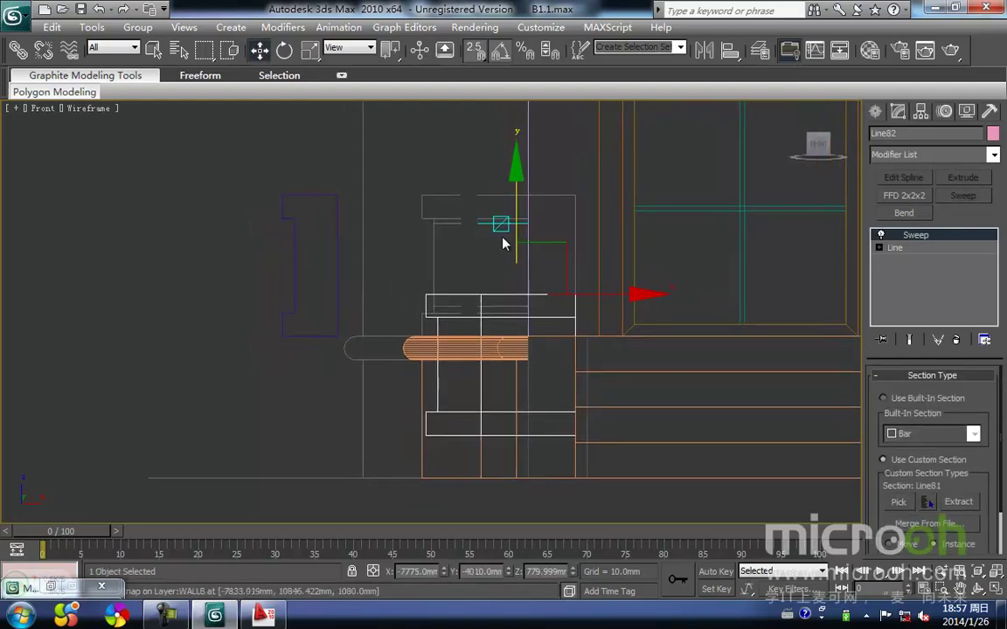
Step: Move the swept parapet up so its top meets the elevation outline's top line, at 1200 mm height
left_click_drag(519, 224, 517, 60)
scroll(432, 187, "up", 2)
scroll(432, 186, "down", 1)
middle_click_drag(431, 186, 436, 346)
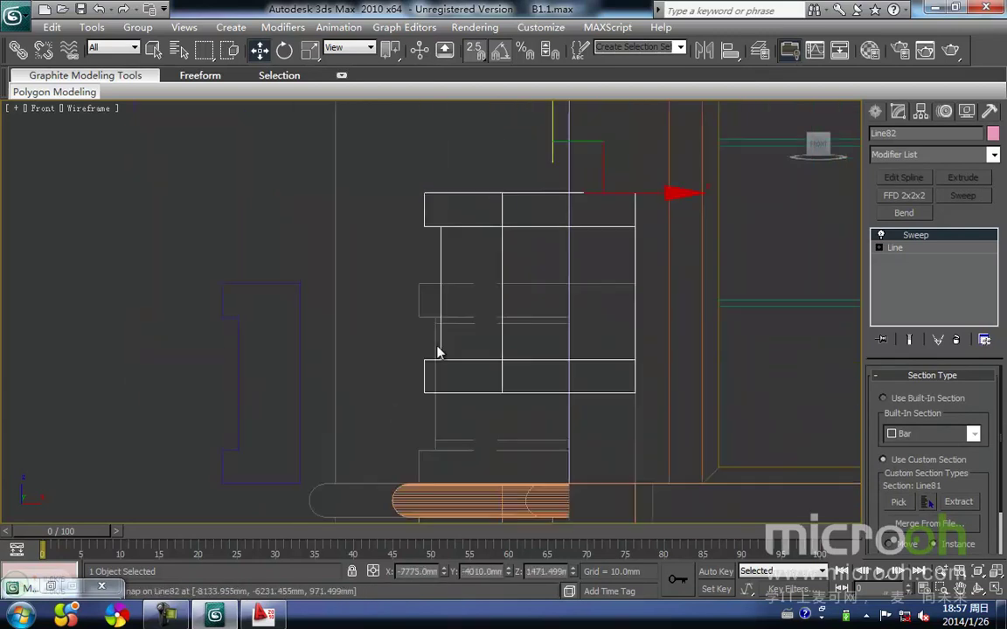
scroll(436, 347, "down", 1)
key("space")
left_click_drag(426, 228, 424, 292)
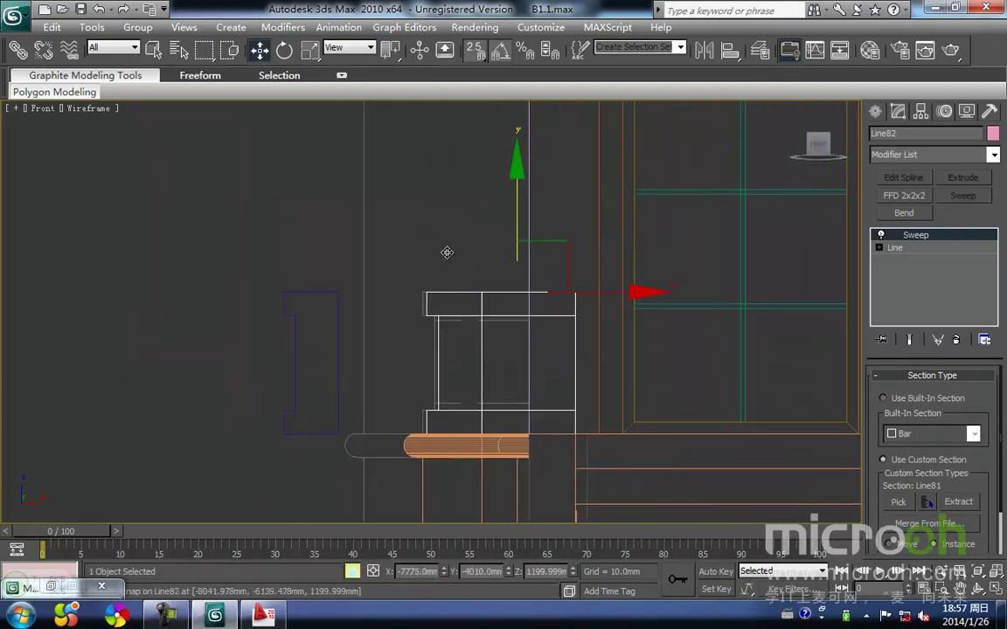
Step: Shift the parapet horizontally so its outer end snaps to the elevation outline's outer corner, and deselect it
scroll(452, 292, "up", 2)
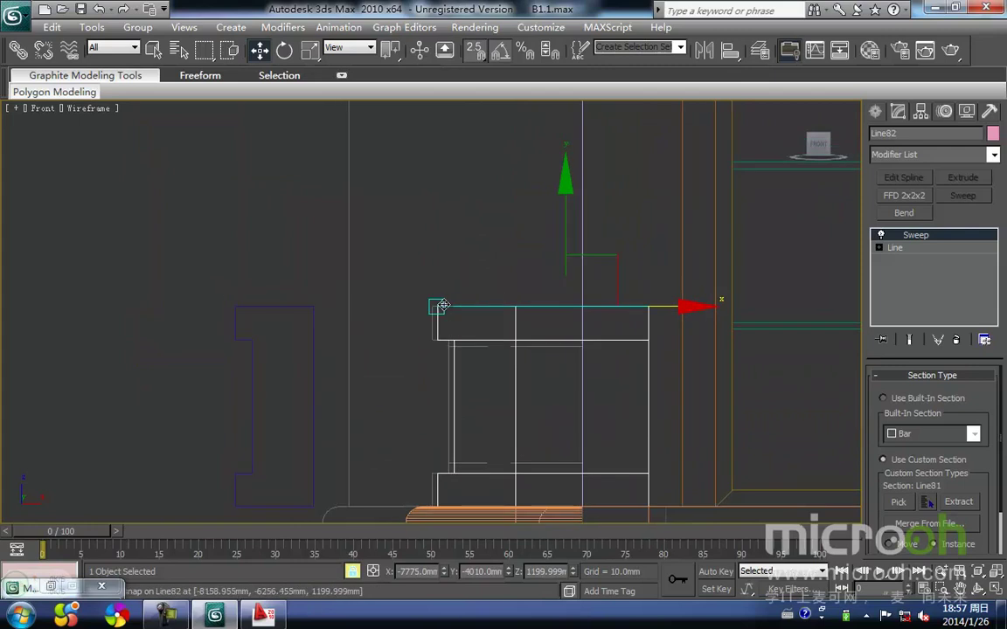
left_click_drag(442, 302, 434, 303)
key("space")
left_click(479, 268)
middle_click_drag(517, 309, 491, 299)
scroll(456, 271, "down", 2)
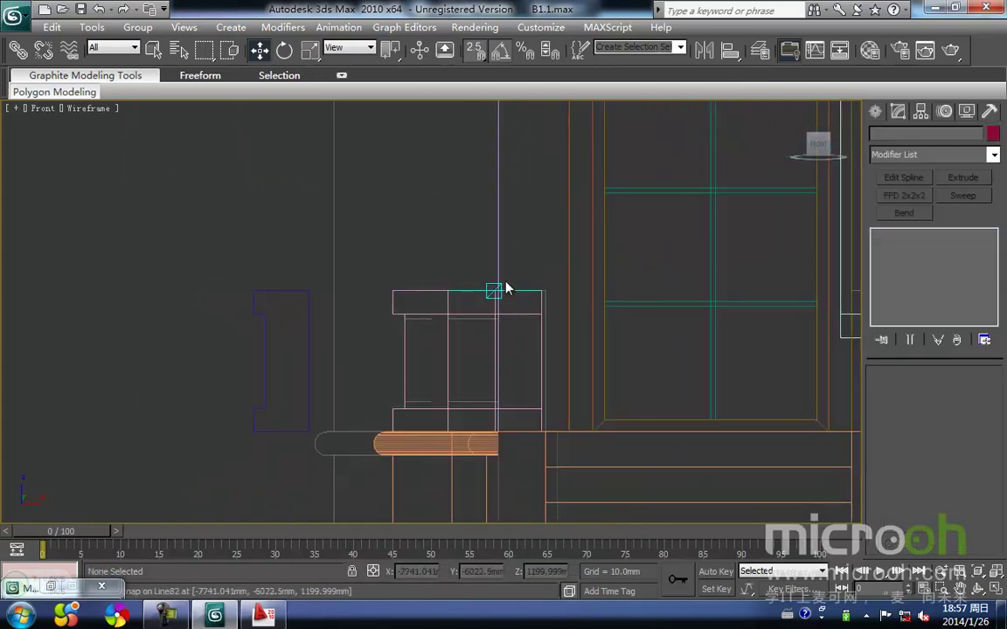
Step: Shift the parapet horizontally so its inner end meets the elevation outline's edge beside the terrace door
scroll(506, 288, "up", 2)
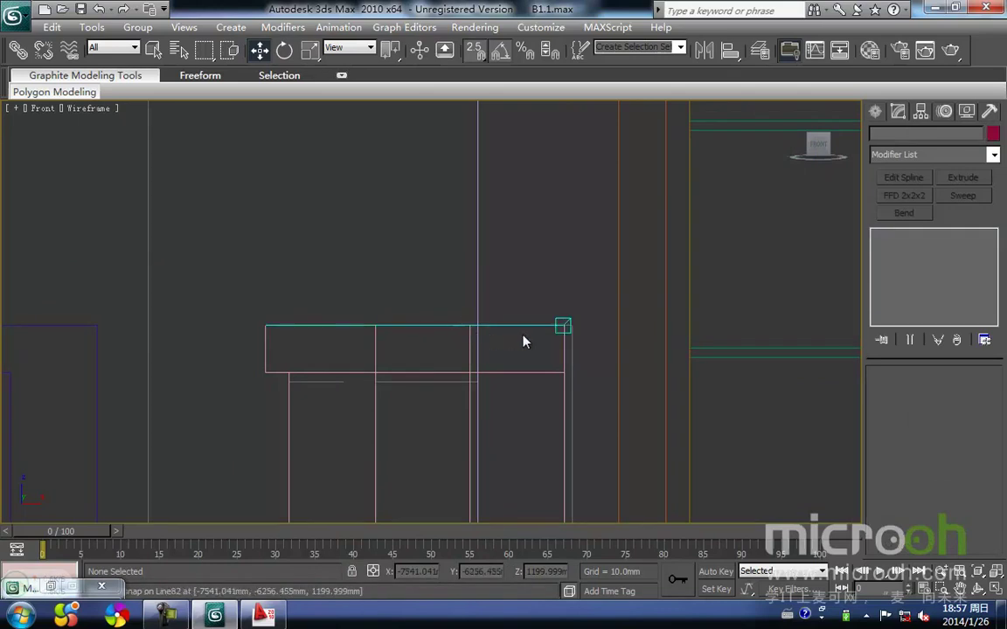
left_click(519, 328)
key("space")
left_click_drag(468, 325, 473, 325)
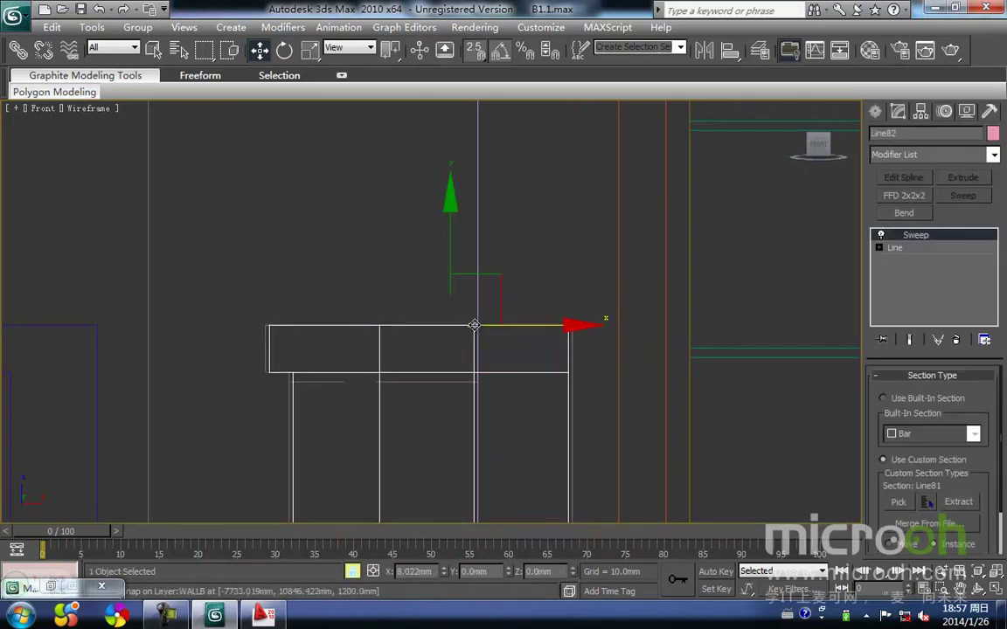
middle_click_drag(595, 394, 537, 373)
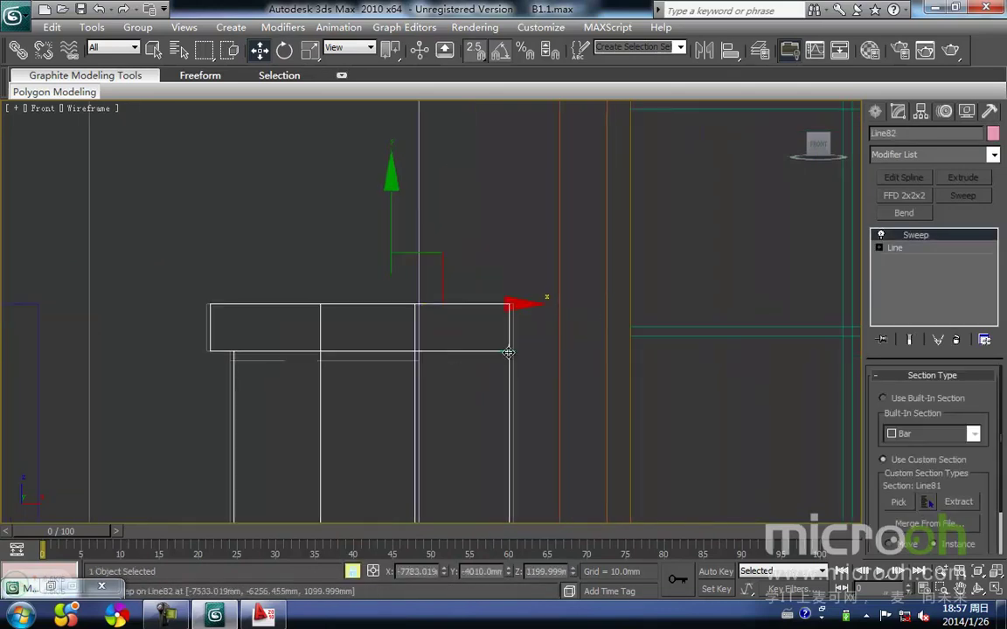
left_click_drag(509, 352, 514, 318)
middle_click_drag(356, 310, 420, 286)
left_click_drag(410, 355, 366, 245)
Step: Move the parapet path's outer vertices so the swept end matches the elevation outline, and return to the Sweep level
left_click(880, 248)
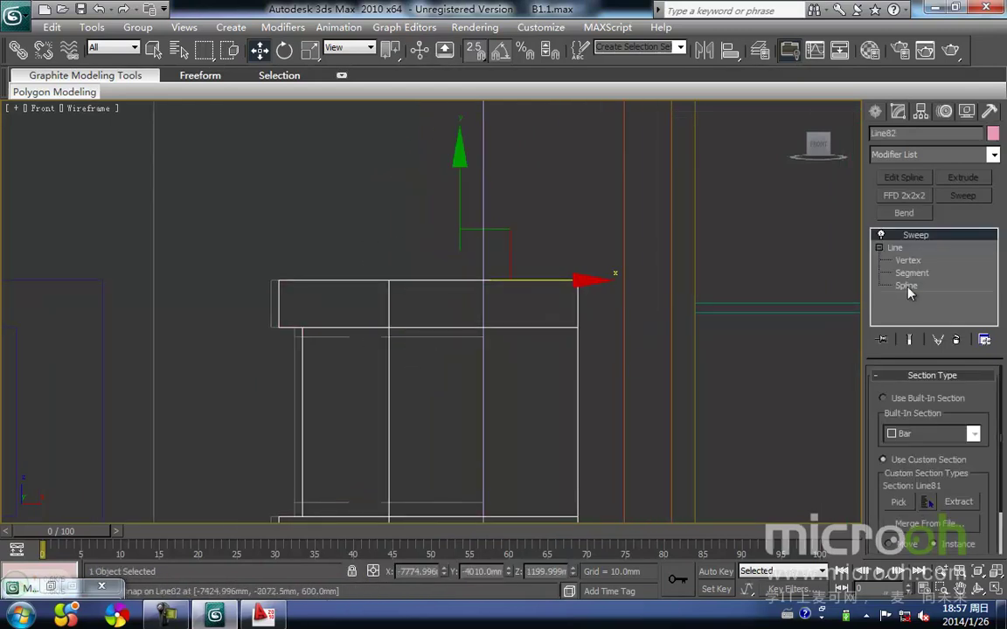
left_click(906, 263)
middle_click_drag(381, 343, 457, 355)
scroll(465, 327, "up", 3)
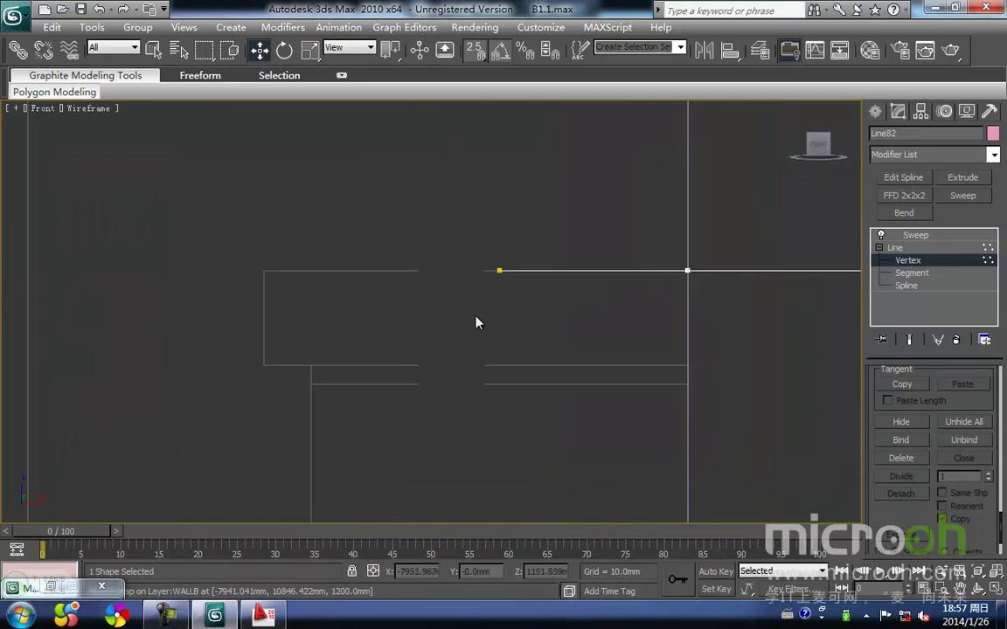
left_click(573, 274)
key("space")
left_click_drag(501, 273, 485, 273)
left_click(918, 272)
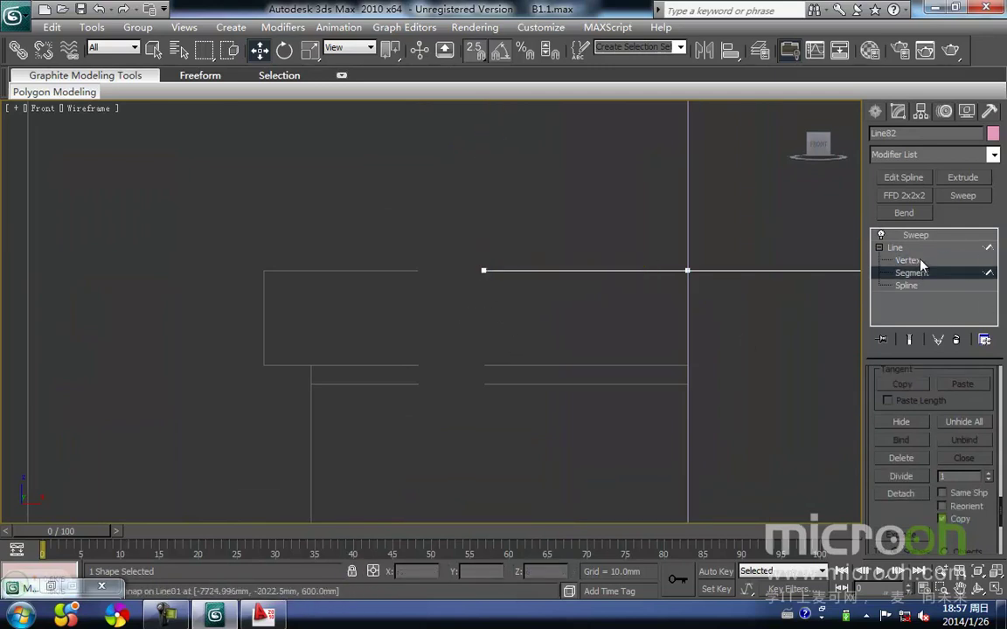
left_click(916, 236)
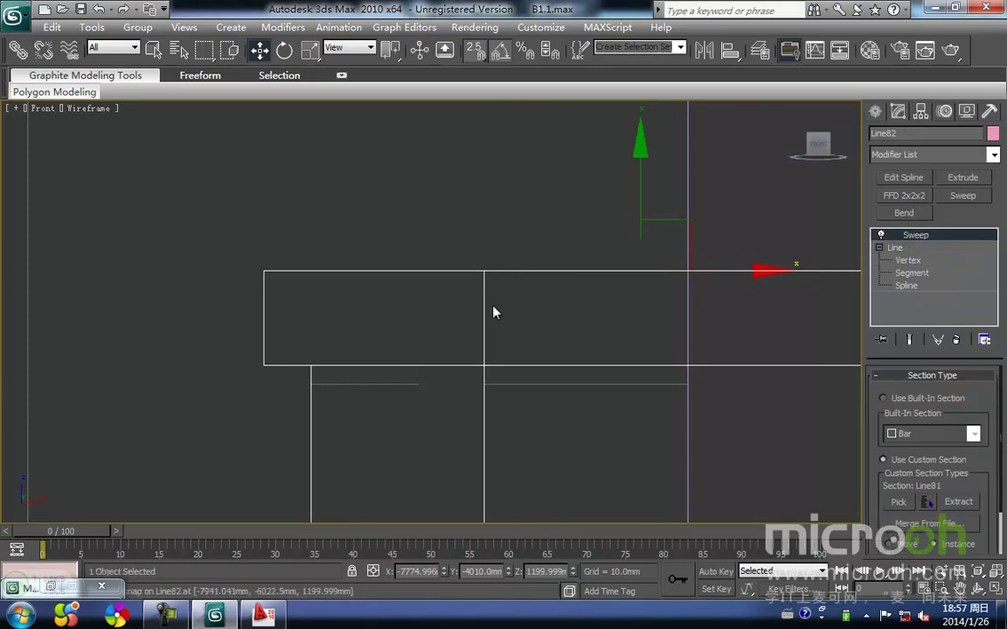
Step: In shaded display, assign the 白色外墙涂料 material to the side terrace parapet and deselect it
scroll(475, 226, "down", 3)
left_click(491, 261)
scroll(486, 277, "down", 2)
key("F3")
scroll(501, 318, "down", 5)
middle_click_drag(479, 405, 476, 376, "alt")
scroll(534, 500, "down", 3)
scroll(454, 379, "up", 3)
left_click(495, 425)
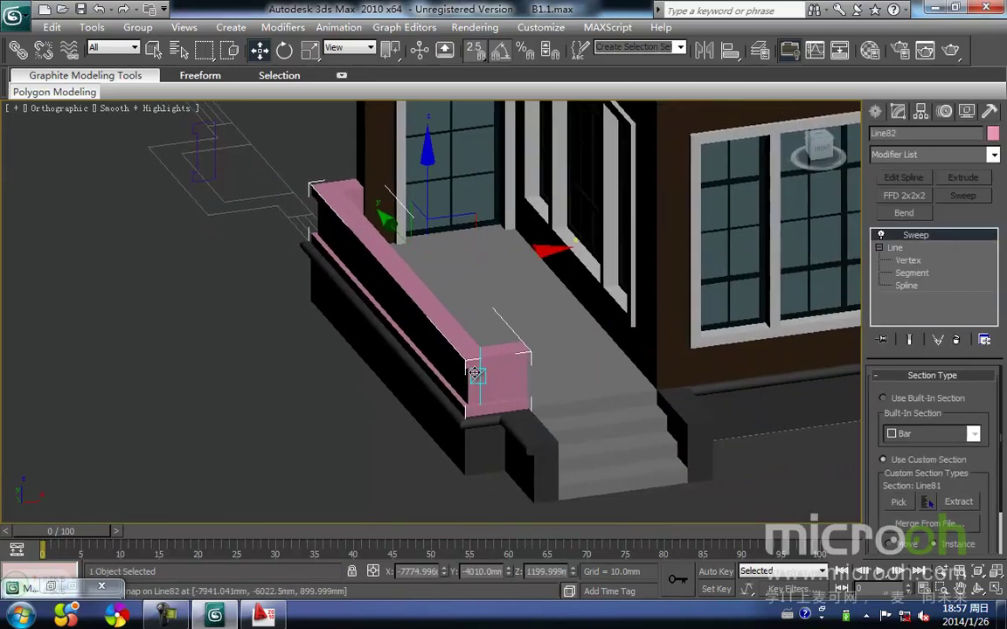
key("m")
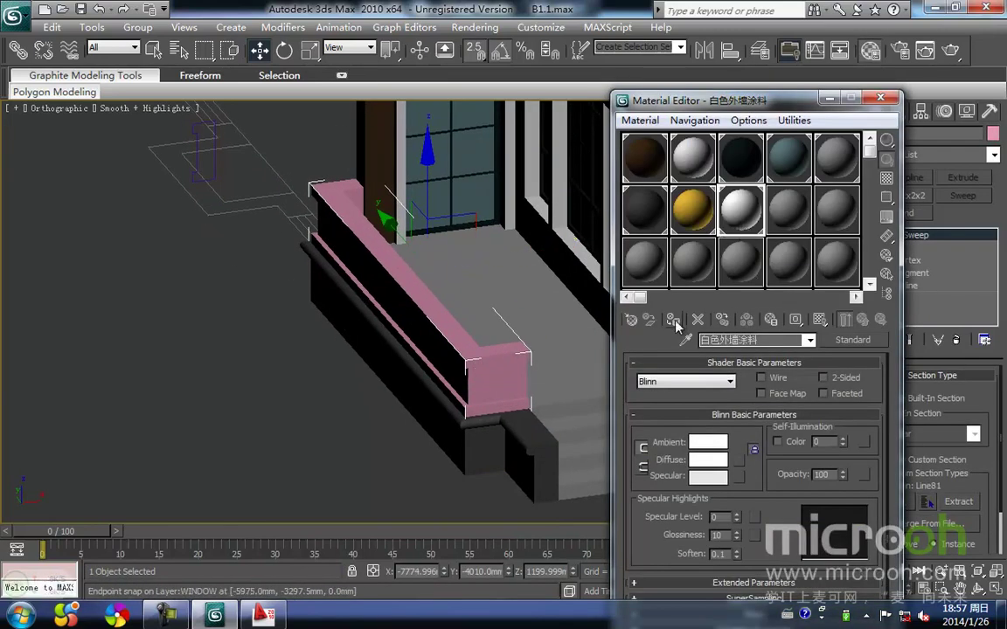
left_click(675, 323)
left_click(408, 466)
left_click(825, 105)
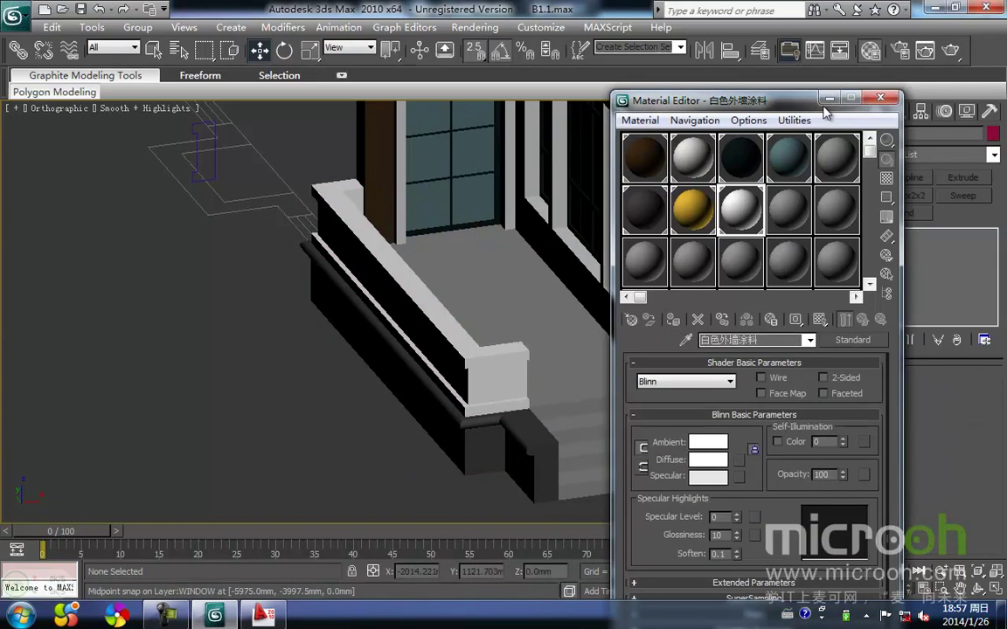
left_click(829, 102)
Step: Hide the modelled geometry and examine the Front elevation drawing around the terrace door, parapet and steps
middle_click_drag(432, 328, 490, 387)
key("f")
scroll(391, 348, "down", 3)
middle_click_drag(382, 347, 476, 321)
left_click_drag(476, 321, 501, 303)
scroll(292, 321, "up", 4)
middle_click_drag(303, 319, 416, 299)
key("F3")
middle_click_drag(311, 291, 347, 248)
scroll(342, 299, "up", 2)
middle_click_drag(345, 303, 389, 327)
middle_click_drag(358, 240, 376, 226)
key("shift+g")
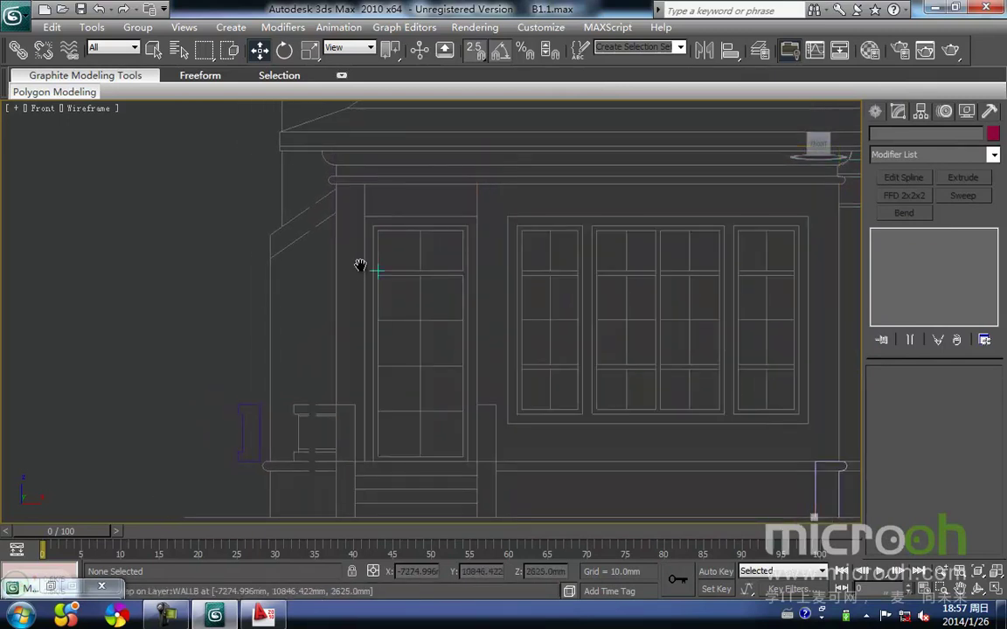
middle_click_drag(360, 265, 375, 260)
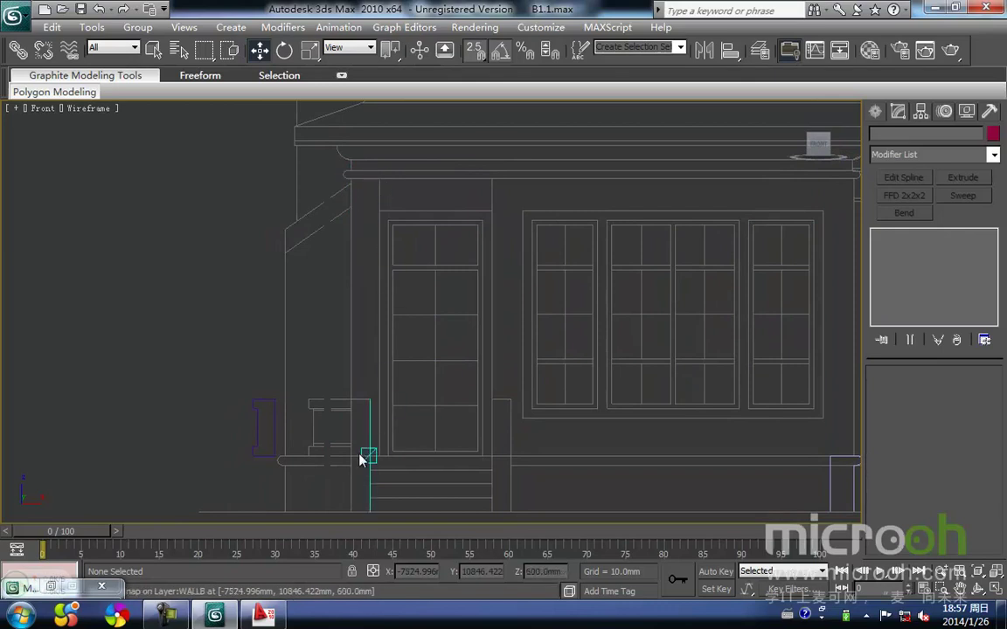
Step: Examine the floor plan's terrace front corner beside the steps in the Top view
middle_click_drag(386, 362, 438, 353)
key("t")
key("z")
middle_click_drag(308, 356, 364, 294)
scroll(372, 276, "up", 10)
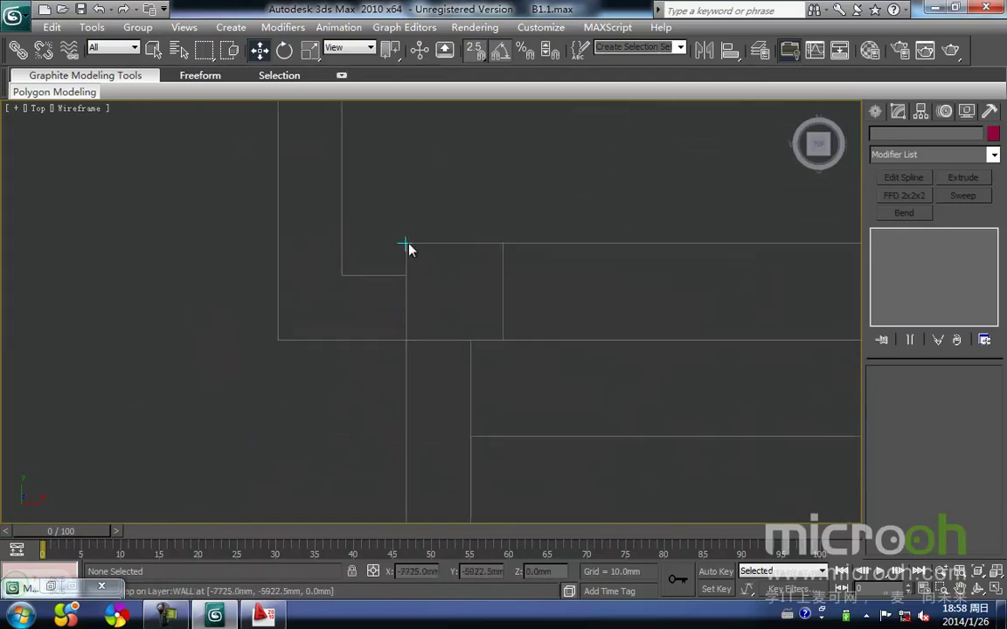
scroll(486, 300, "down", 5)
Step: Show the geometry again and draw a 300 × 3343 mm rectangle in the Front view, beside the door from the eaves to the terrace floor
key("f")
key("z")
middle_click_drag(397, 303, 673, 209)
scroll(486, 278, "up", 3)
scroll(428, 295, "up", 4)
middle_click_drag(418, 279, 456, 298)
scroll(464, 296, "down", 2)
key("shift+g")
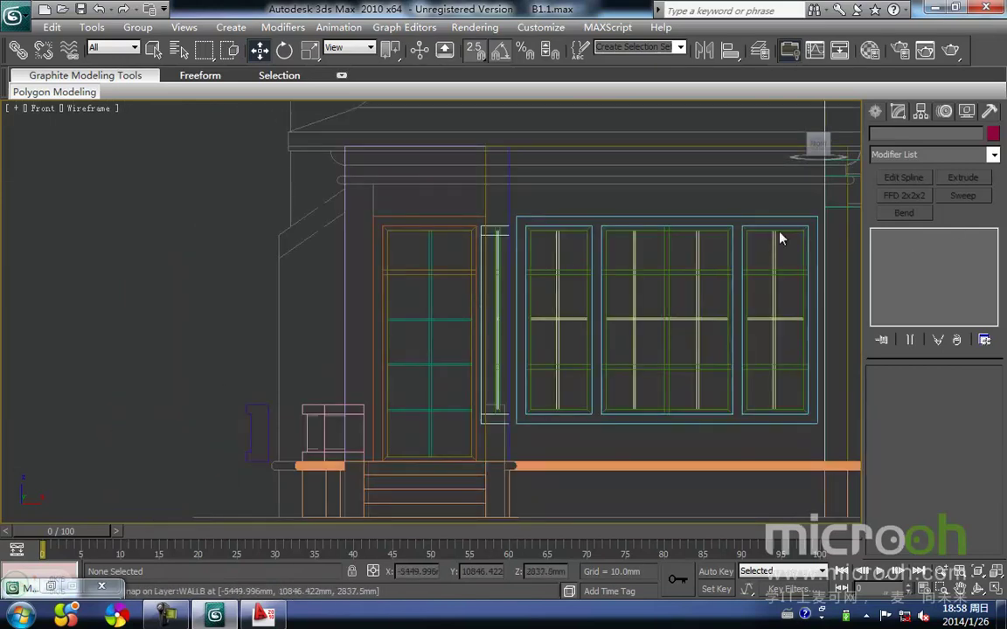
left_click(877, 111)
left_click(956, 227)
middle_click_drag(382, 229, 389, 210)
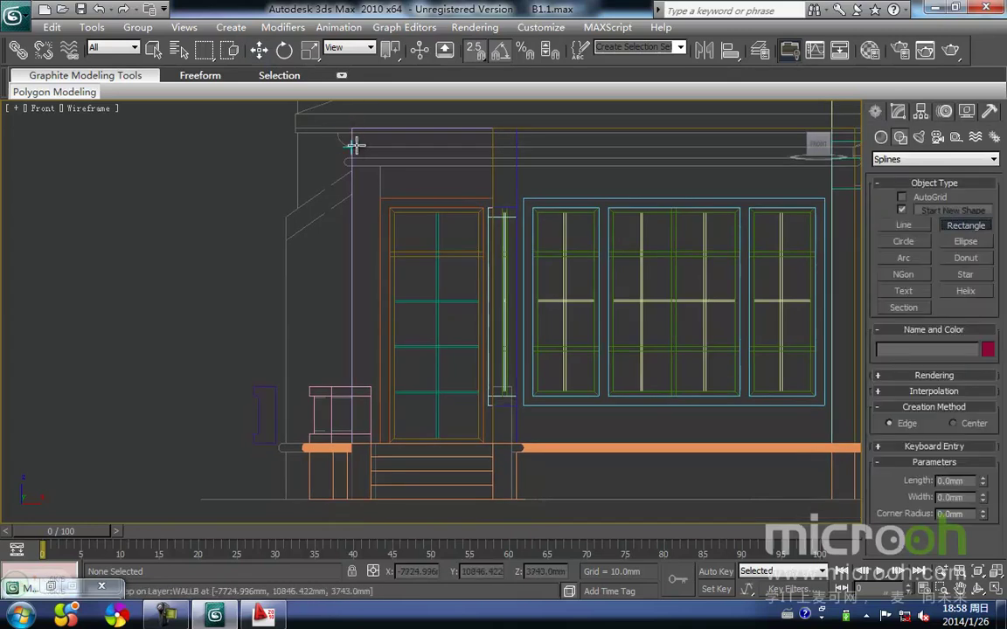
left_click_drag(371, 441, 380, 443)
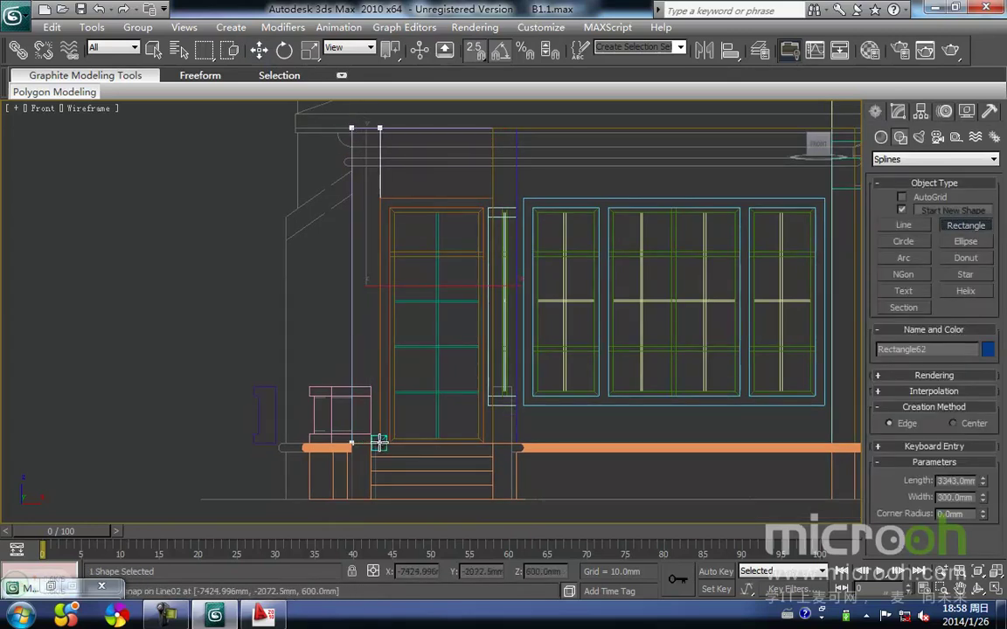
Step: Extrude the post rectangle 300 mm
key("w")
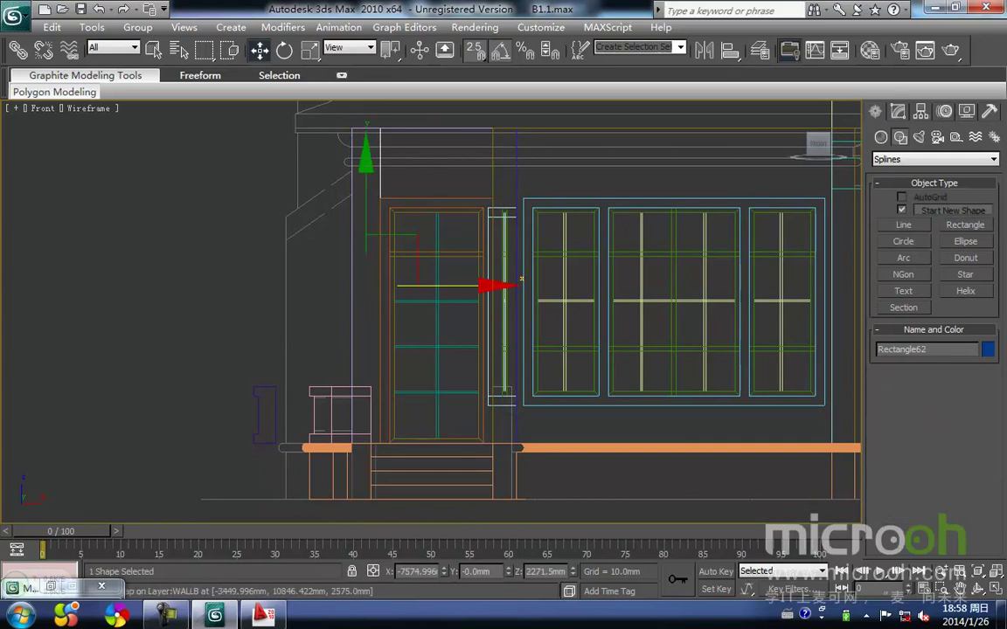
left_click(898, 111)
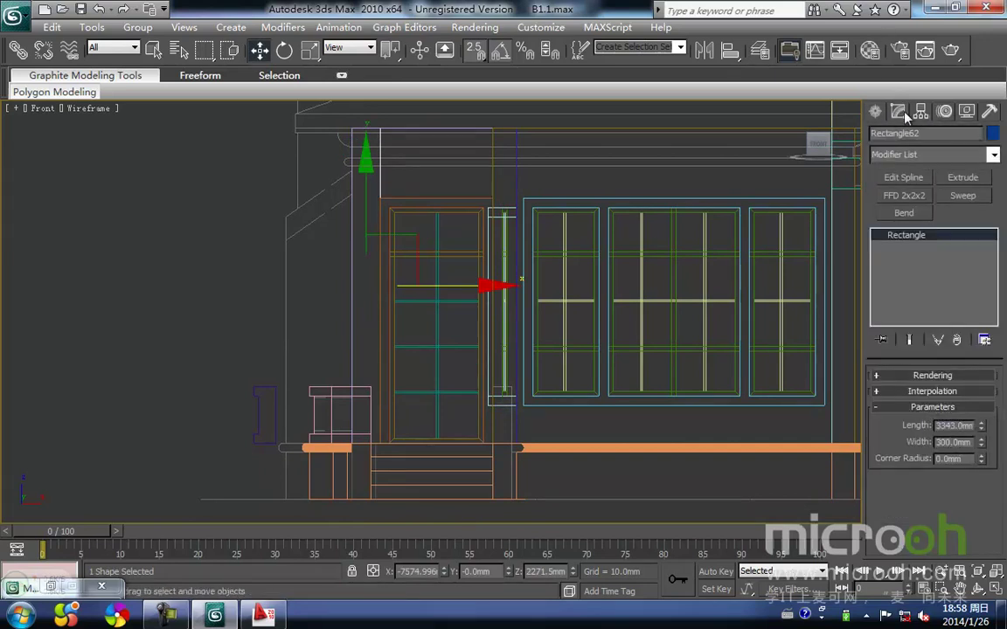
left_click(961, 179)
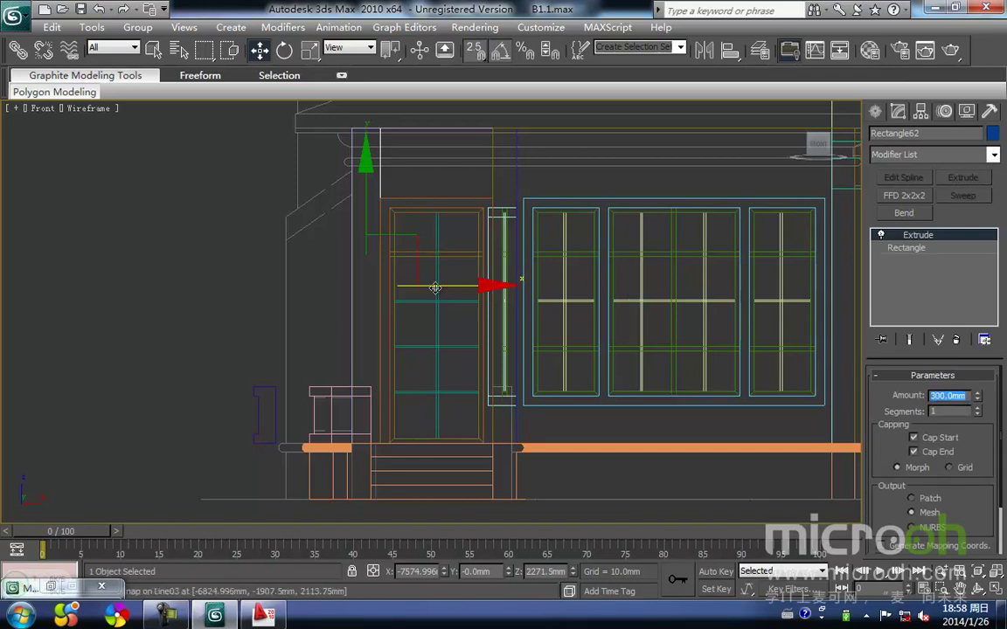
Step: In the Top view, move the extruded post forward and snap it onto the side terrace's front corner
middle_click_drag(437, 292, 554, 305)
key("t")
key("z")
scroll(413, 312, "down", 12)
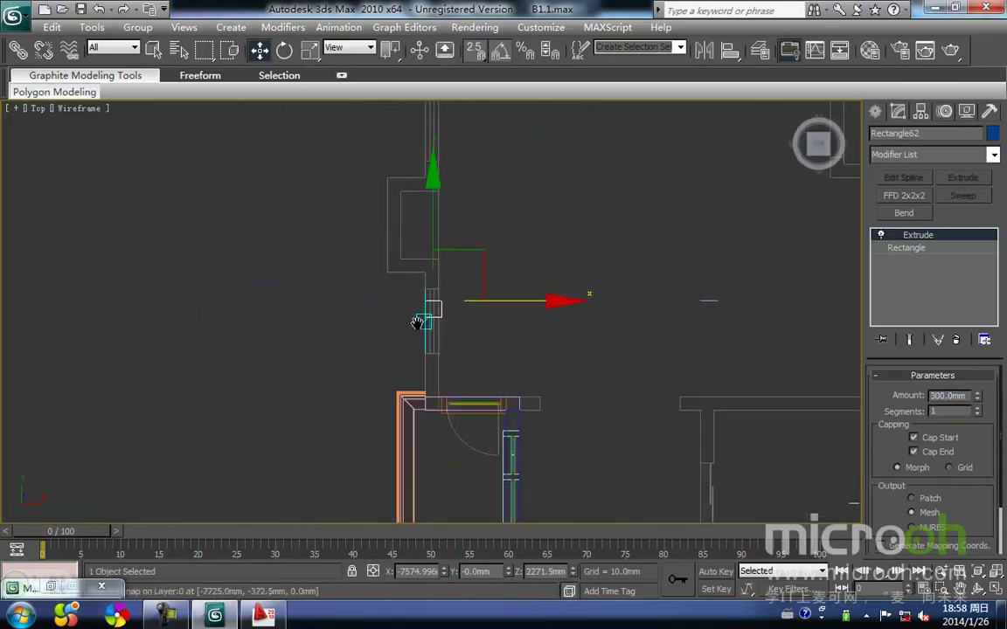
middle_click_drag(427, 236, 449, 166)
left_click_drag(451, 150, 446, 426)
middle_click_drag(447, 414, 472, 145)
scroll(499, 240, "up", 6)
middle_click_drag(500, 262, 381, 400)
left_click_drag(450, 237, 452, 343)
middle_click_drag(460, 324, 443, 323)
scroll(444, 324, "down", 1)
Step: In shaded display, assign the 白色外墙涂料 material to the corner post and deselect it
key("F3")
scroll(455, 367, "down", 3)
mouse_move(460, 407)
middle_mouse_down("alt")
mouse_move(494, 347)
mouse_move(469, 323)
middle_mouse_up("alt")
scroll(455, 332, "up", 8)
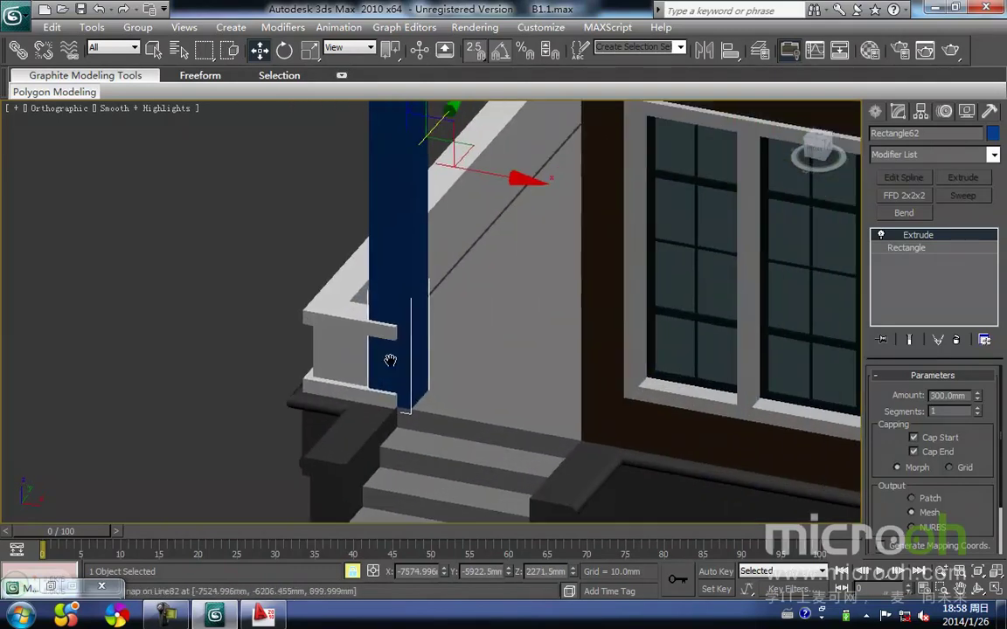
key("m")
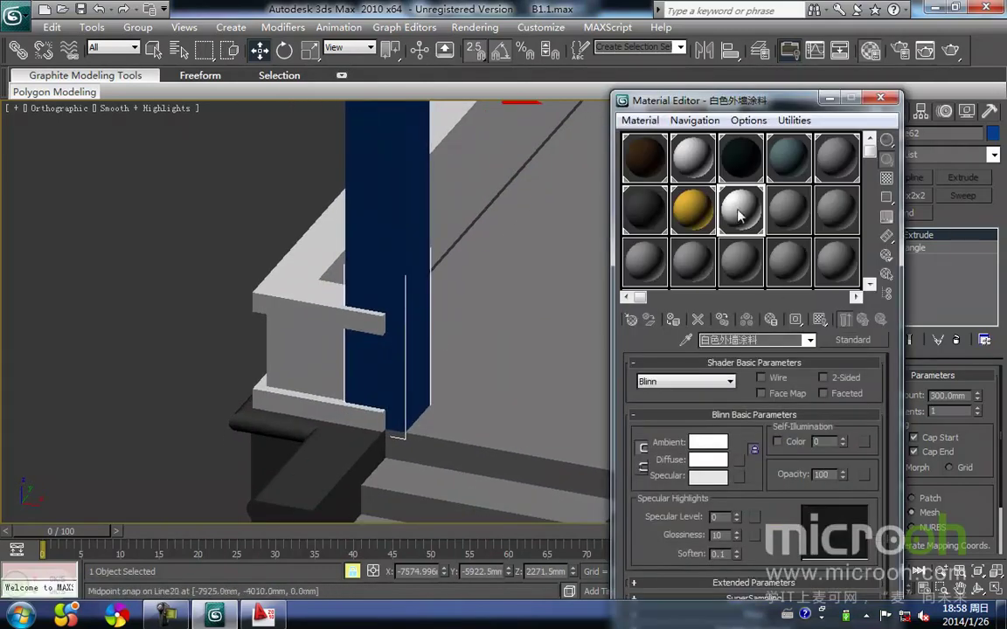
left_click(673, 320)
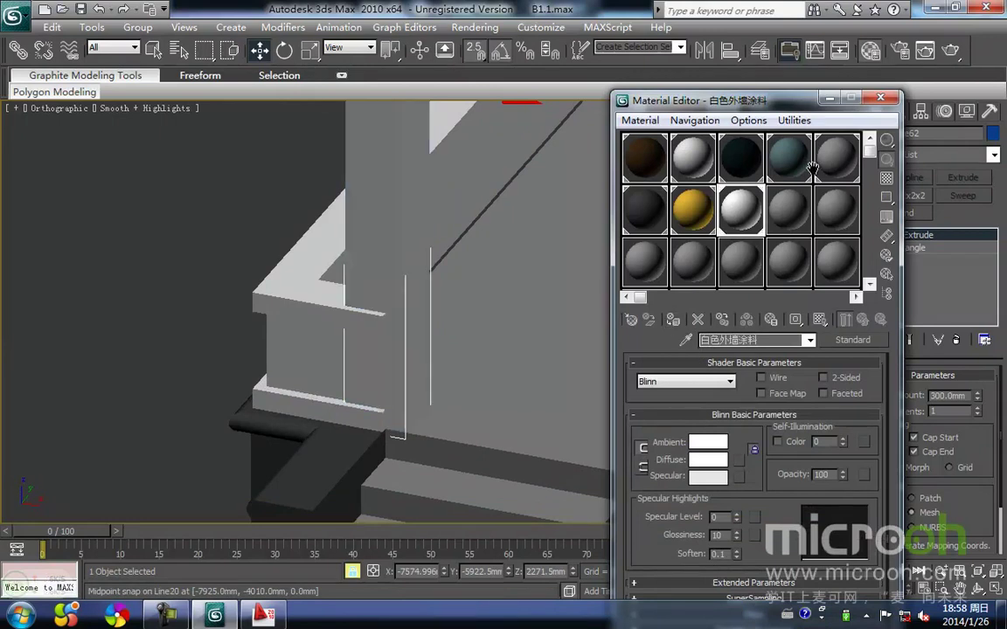
left_click(830, 99)
scroll(391, 229, "down", 2)
middle_click_drag(391, 229, 387, 315)
scroll(384, 314, "down", 2)
left_click(303, 299)
Step: Examine the finished terrace post and parapet in 3D and against the Front elevation around the steps
middle_click_drag(299, 289, 343, 246)
scroll(344, 247, "down", 2)
middle_click_drag(378, 360, 666, 293, "alt")
scroll(451, 349, "up", 2)
scroll(429, 407, "down", 2)
key("f")
key("z")
scroll(350, 361, "up", 1)
middle_click_drag(341, 368, 422, 355)
scroll(405, 350, "up", 2)
key("F3")
scroll(383, 374, "up", 2)
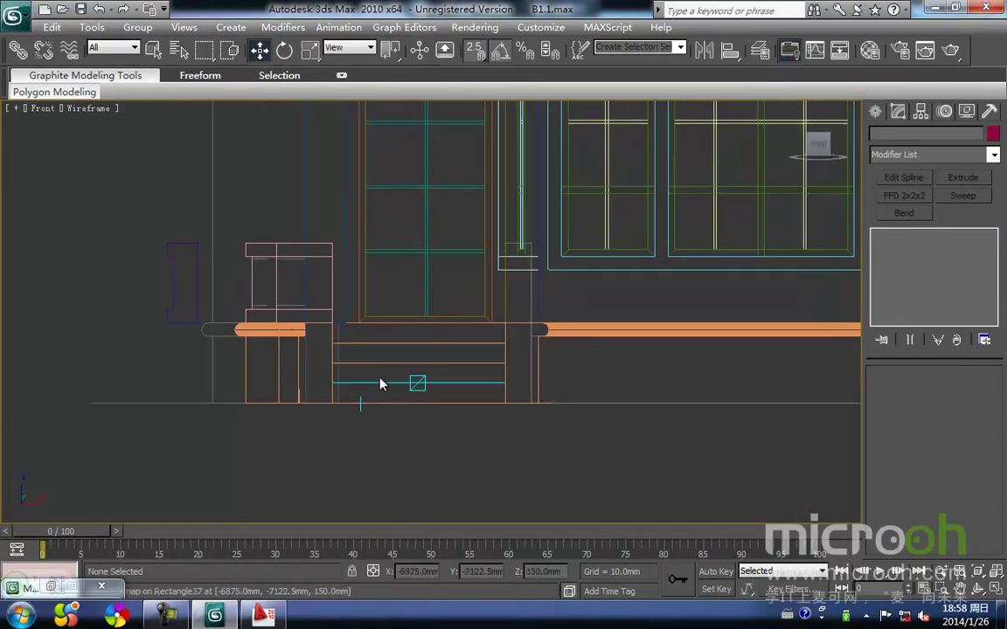
Step: Examine the terrace in 3D, and the porch columns, railing and sloping outline in the Left view
key("F3")
middle_click_drag(366, 391, 395, 348)
scroll(398, 351, "down", 3)
middle_click_drag(415, 418, 386, 377, "alt")
scroll(297, 358, "down", 2)
middle_click_drag(56, 225, 105, 227)
key("l")
key("z")
middle_click_drag(503, 282, 394, 226)
scroll(535, 348, "up", 2)
middle_click_drag(535, 348, 465, 281)
scroll(441, 247, "up", 1)
scroll(465, 299, "up", 4)
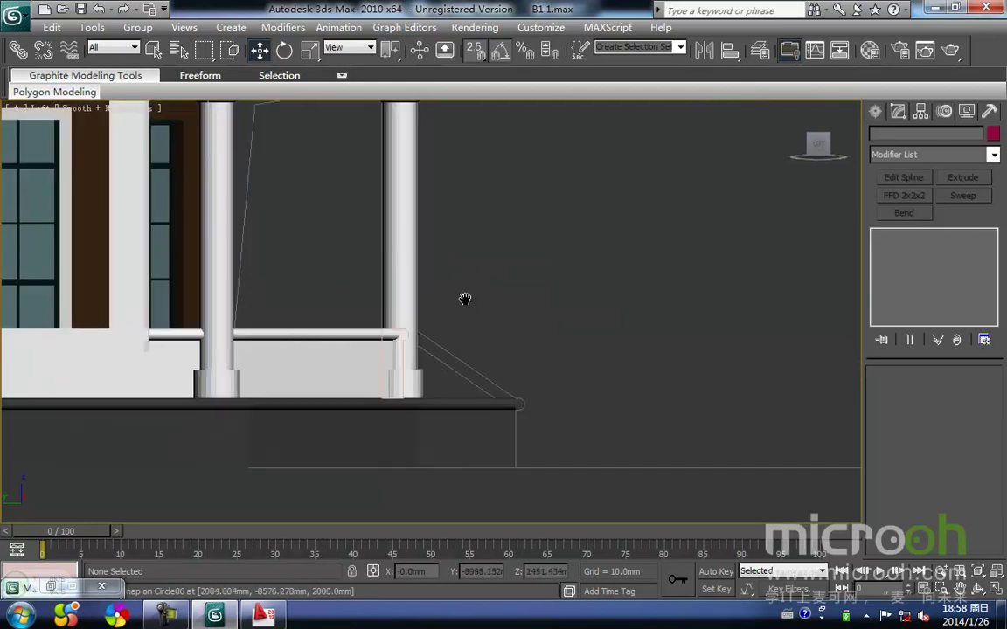
Step: Examine the sloping outline between the railing end and the terrace's front edge in the Left view
scroll(459, 261, "down", 5)
scroll(420, 260, "up", 3)
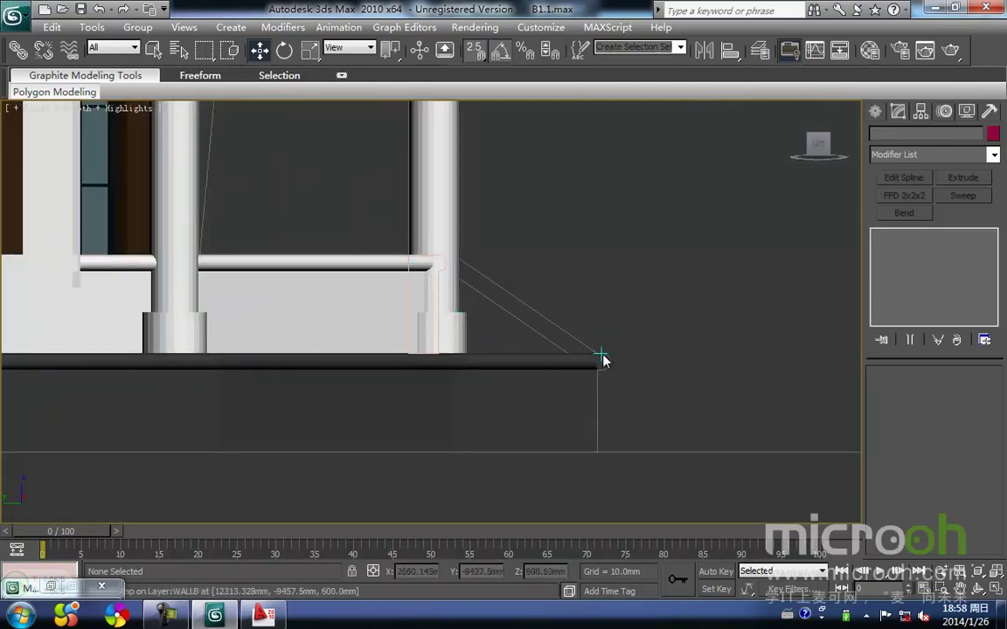
scroll(386, 322, "down", 5)
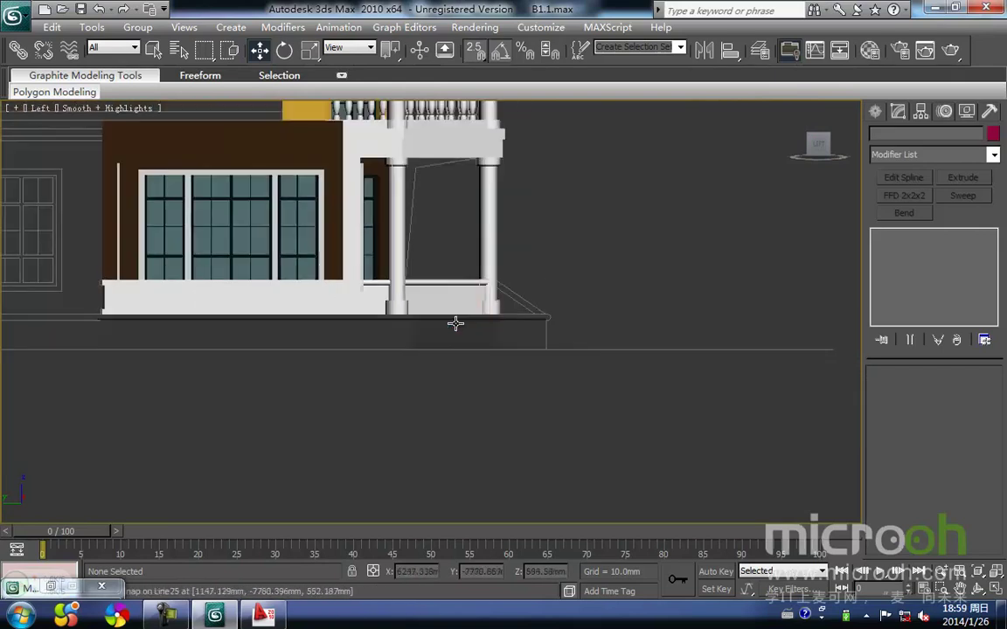
middle_click_drag(452, 355, 380, 342, "alt")
key("l")
key("z")
scroll(600, 412, "up", 5)
middle_click_drag(599, 413, 580, 323)
scroll(512, 319, "up", 3)
mouse_move(512, 319)
middle_mouse_down()
mouse_move(526, 328)
mouse_move(187, 300)
mouse_move(446, 331)
middle_mouse_up()
scroll(531, 321, "up", 3)
key("F3")
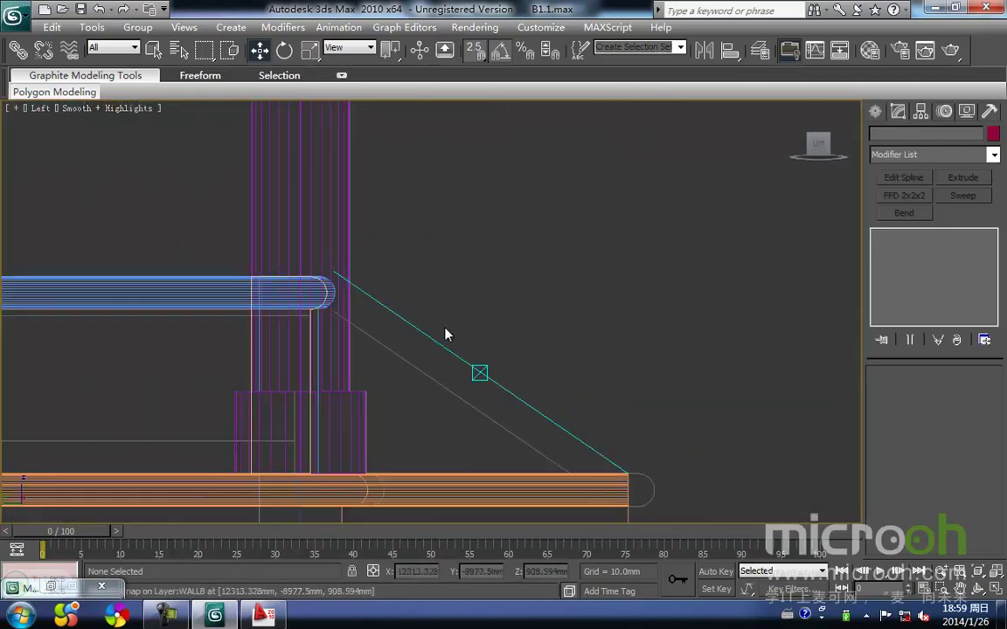
middle_click_drag(363, 254, 380, 231)
Step: Draw a closed triangular line from the railing's top end to the terrace's front edge and back along the floor
left_click(875, 113)
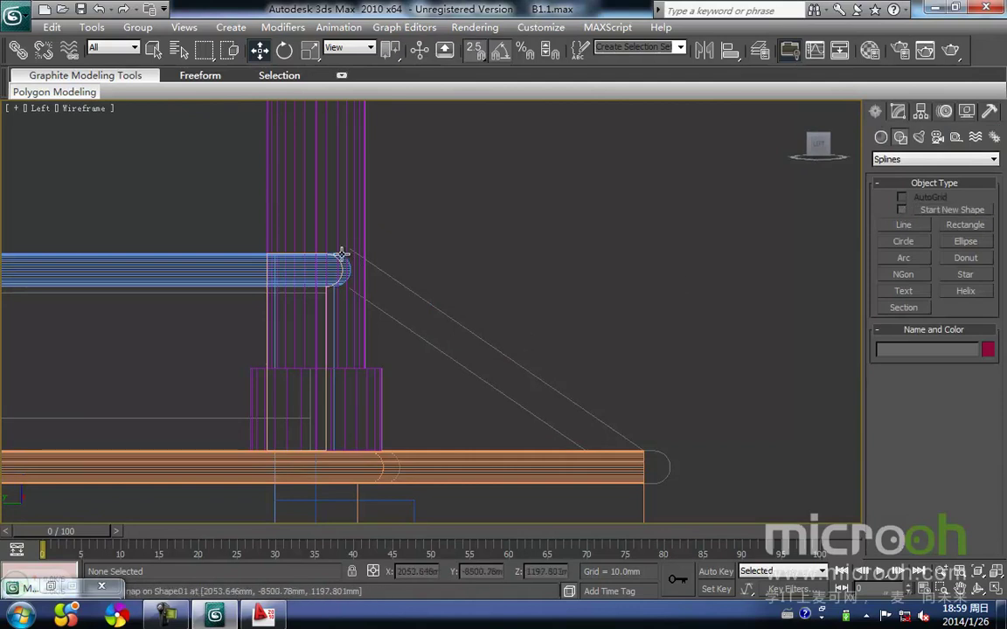
scroll(367, 214, "up", 2)
mouse_move(377, 269)
middle_mouse_down()
mouse_move(370, 201)
mouse_move(387, 275)
middle_mouse_up()
left_click(907, 227)
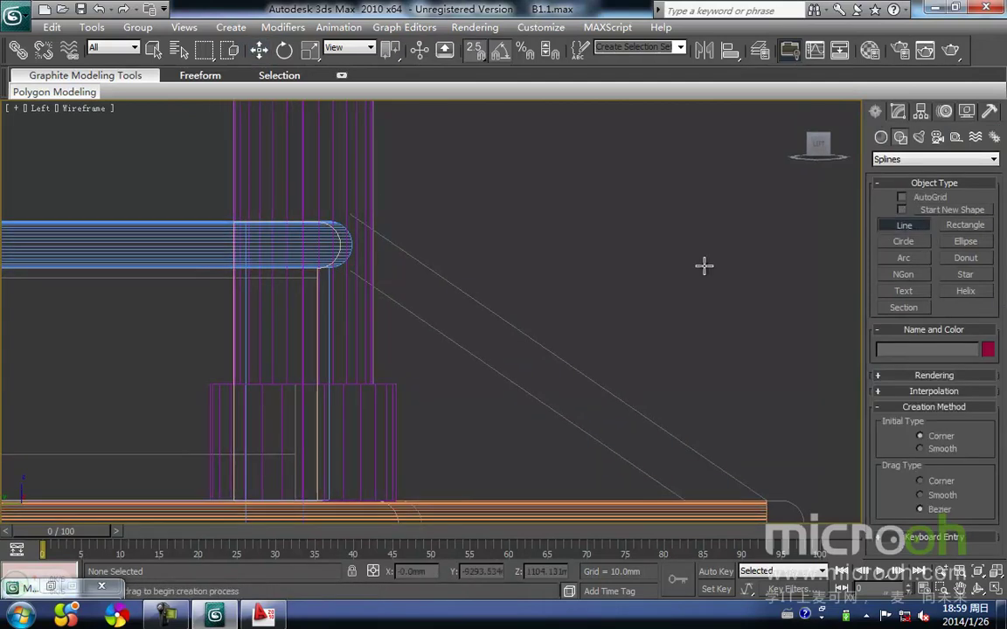
left_click(313, 215)
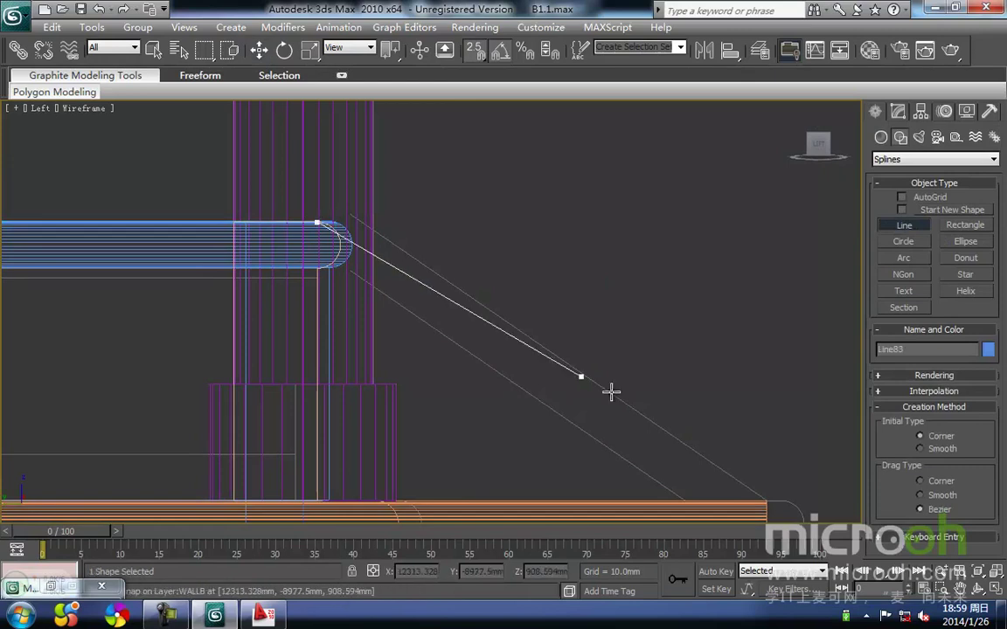
left_click(761, 493)
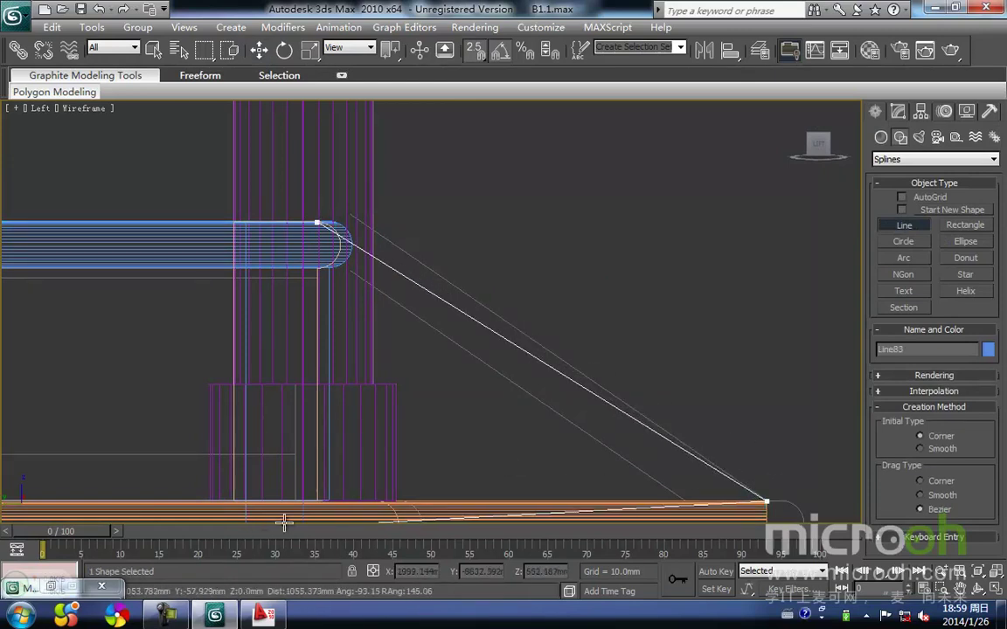
left_click(324, 499)
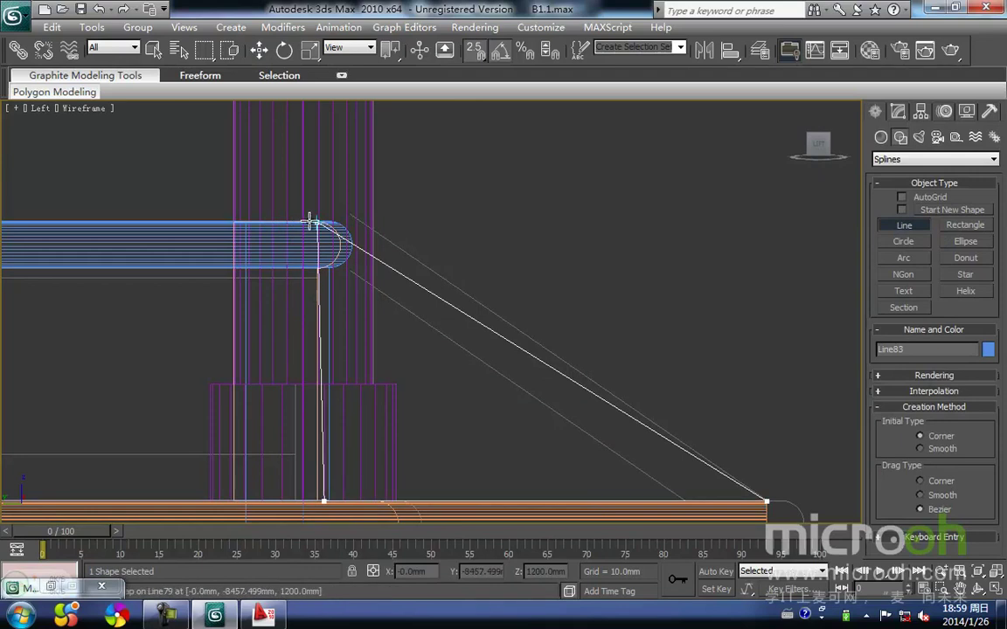
left_click(317, 223)
left_click(499, 361)
Step: Align the triangular outline's lower inner vertex vertically beneath its upper vertex
key("w")
key("1")
middle_click_drag(411, 415, 537, 310)
left_click(451, 395)
middle_click_drag(497, 439, 491, 482)
left_click_drag(443, 443, 436, 160)
middle_click_drag(638, 222, 619, 234)
Step: In the Front view, move the triangular outline sideways and snap it to the inner edge of the step's side wall
key("f")
scroll(519, 274, "down", 6)
scroll(521, 278, "up", 5)
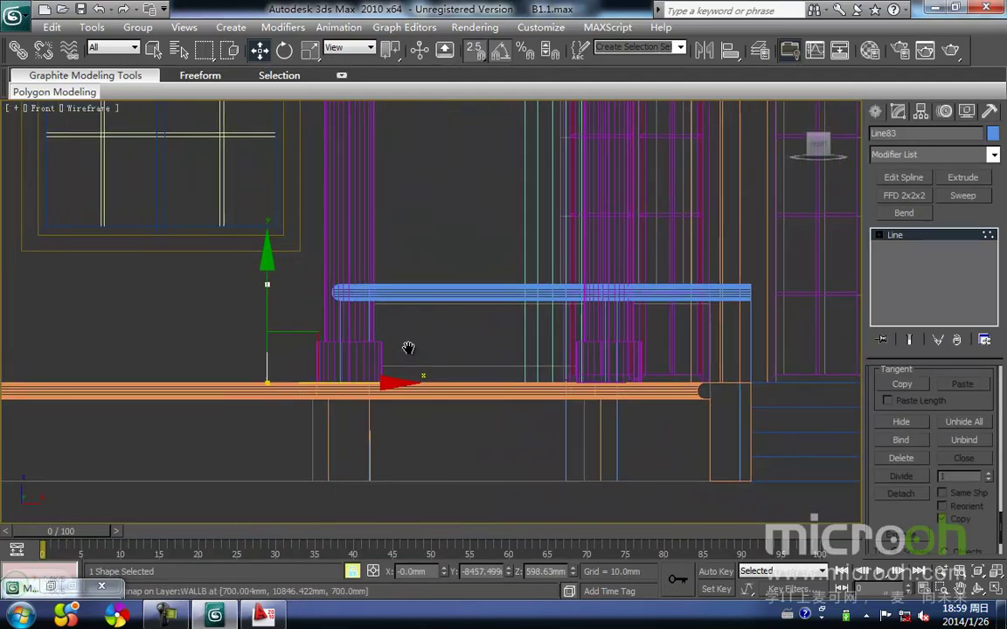
left_click_drag(407, 350, 788, 389)
middle_click_drag(702, 383, 560, 381)
key("shift+g")
scroll(567, 389, "up", 4)
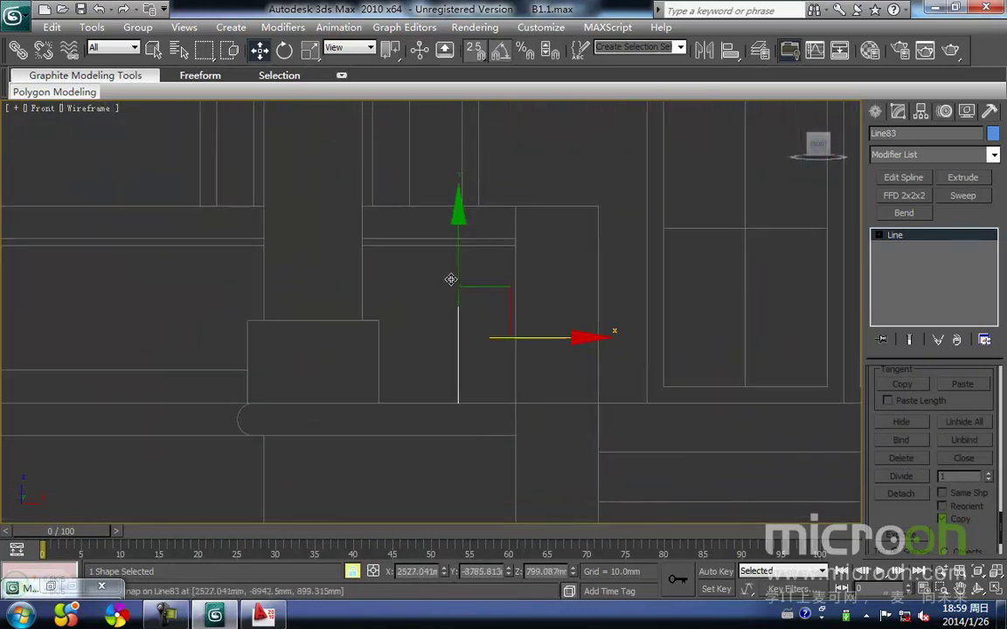
left_click_drag(554, 339, 521, 403)
left_click(551, 395)
left_click(514, 373)
scroll(504, 349, "down", 2)
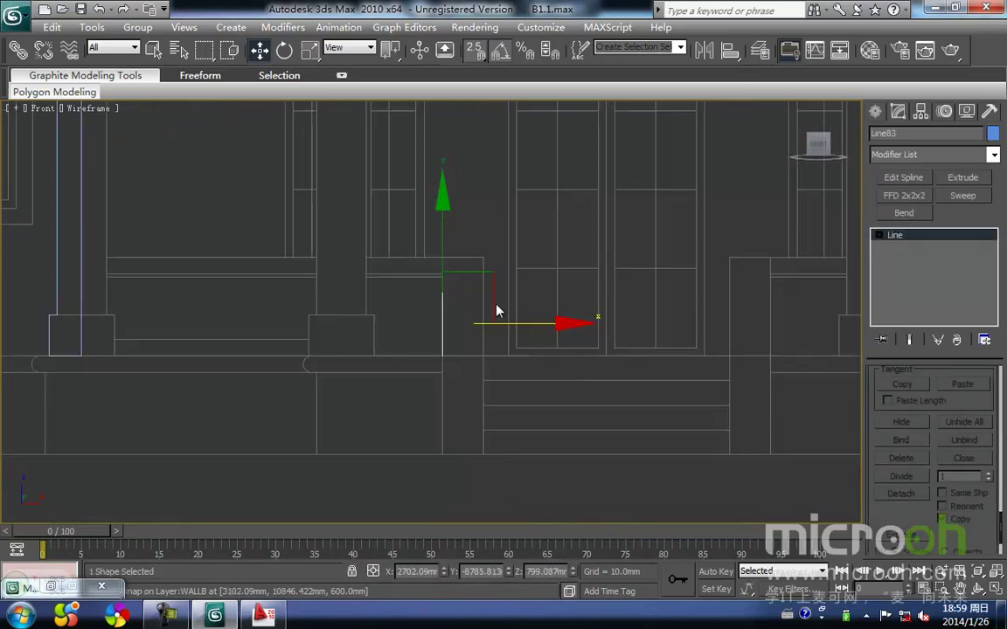
scroll(461, 327, "up", 2)
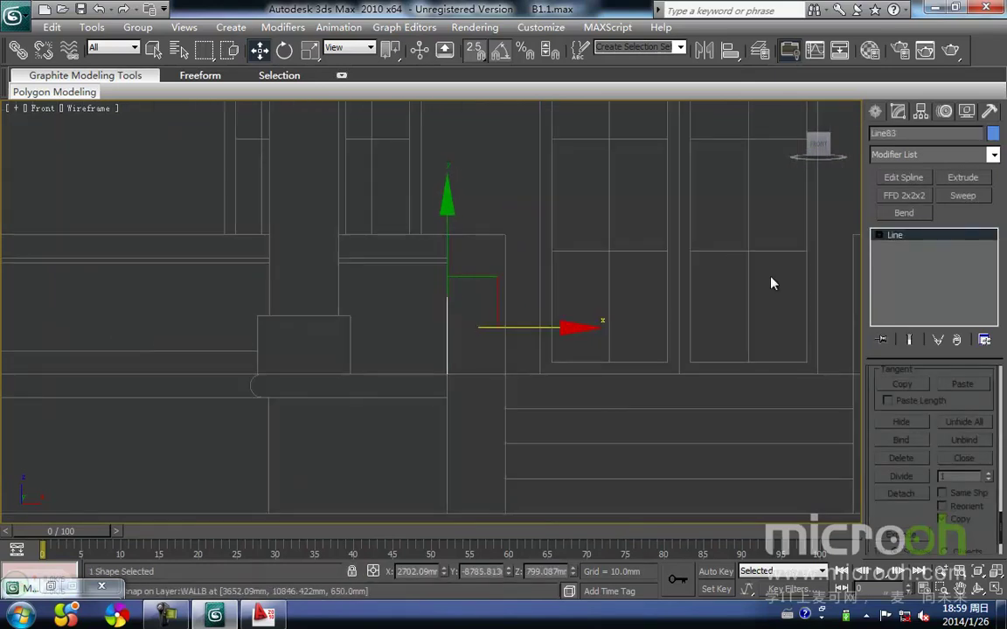
Step: Measure the width of the step's side wall in the Front elevation with a temporary circle
left_click(878, 111)
left_click(904, 241)
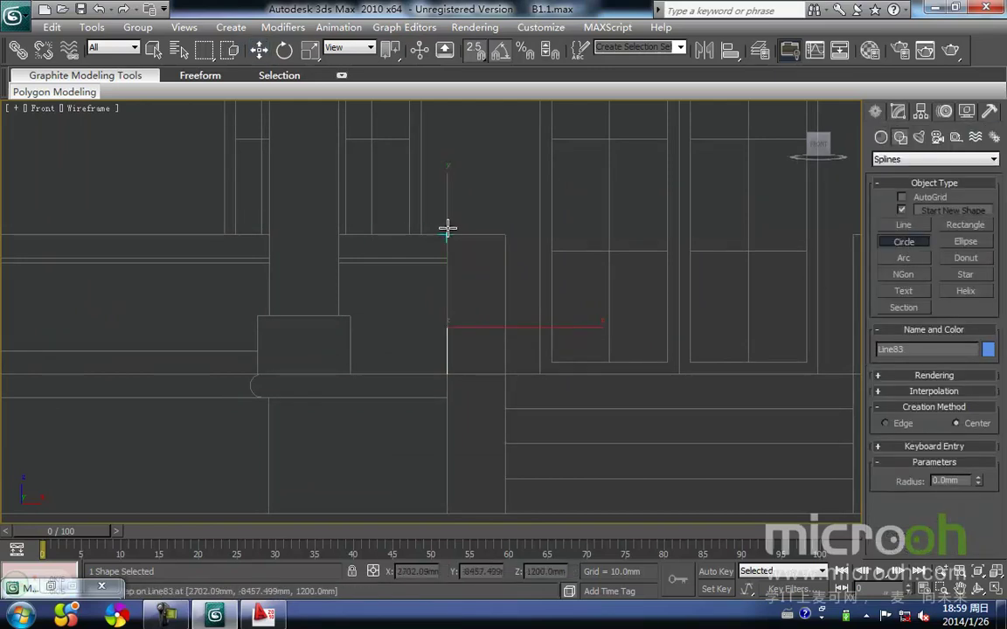
left_click_drag(447, 228, 505, 235)
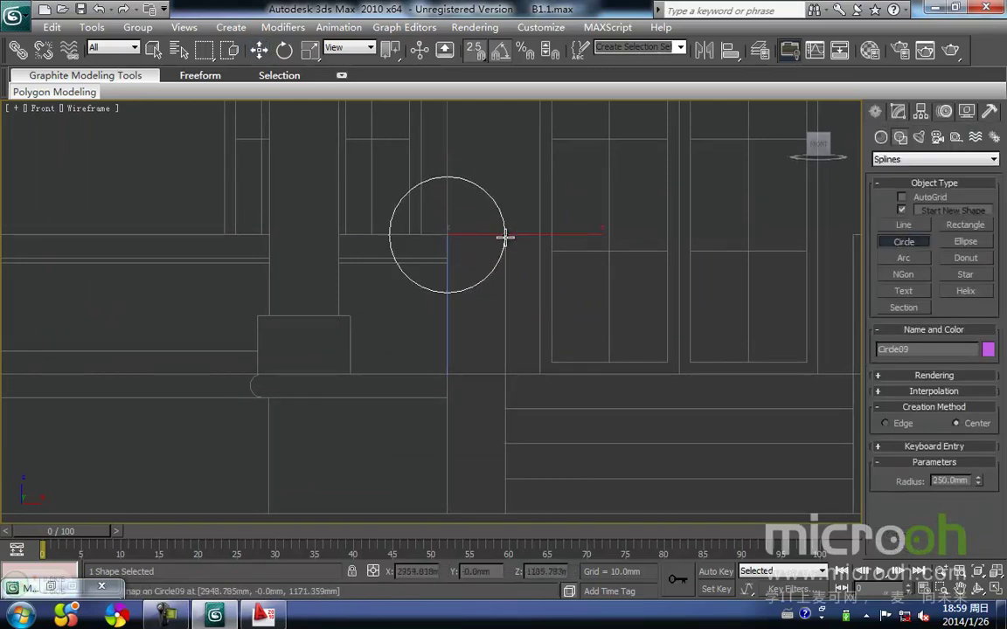
key("Delete")
key("w")
Step: Select the triangular outline and extrude it 250 mm
left_click(448, 307)
middle_click_drag(472, 371, 482, 354)
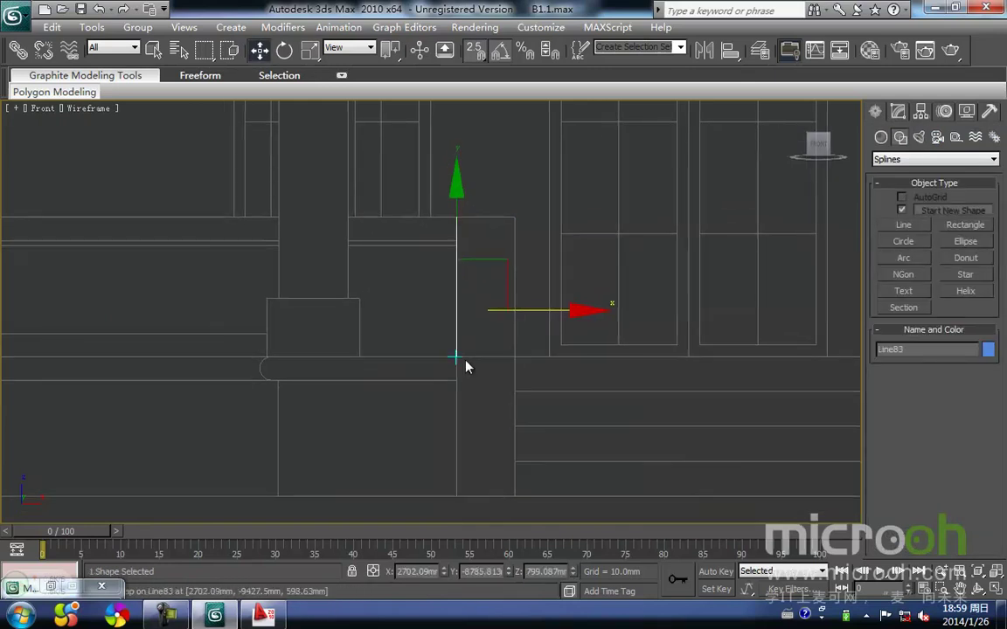
key("shift+g")
left_click(921, 113)
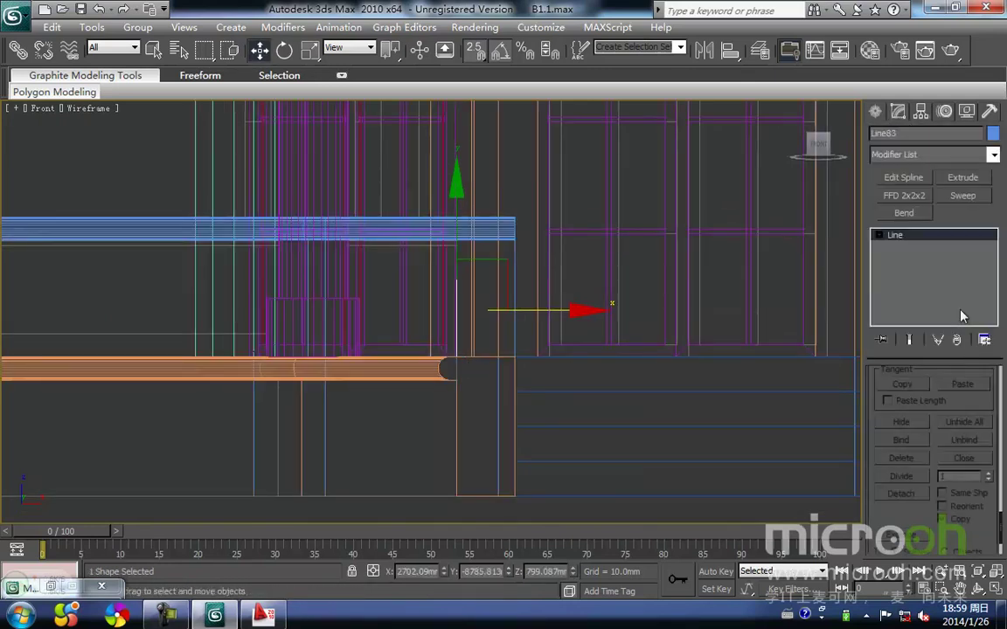
left_click(963, 178)
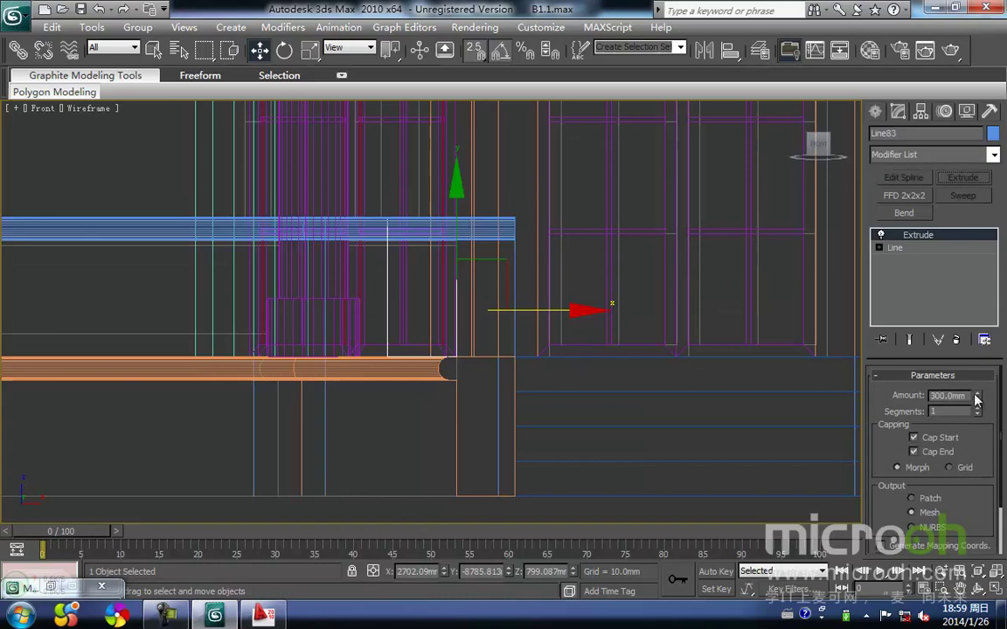
left_click_drag(968, 395, 759, 395)
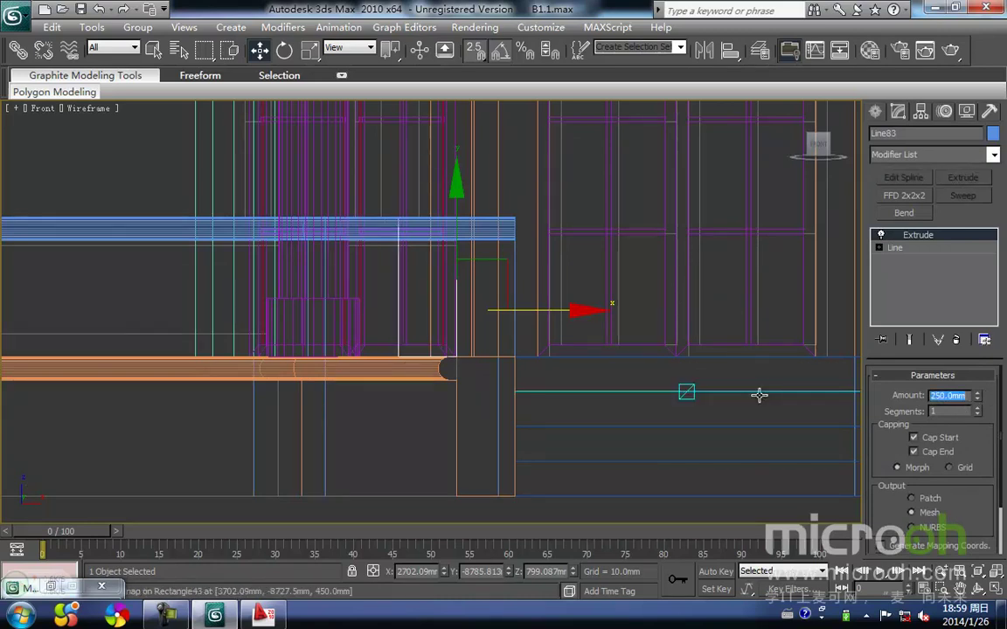
Step: In shaded display, snap the extruded sloping wall flush with the edge of the steps and check it in 3D
mouse_move(576, 327)
middle_mouse_down()
mouse_move(546, 385)
mouse_move(501, 355)
mouse_move(526, 294)
middle_mouse_up()
key("F3")
key("space")
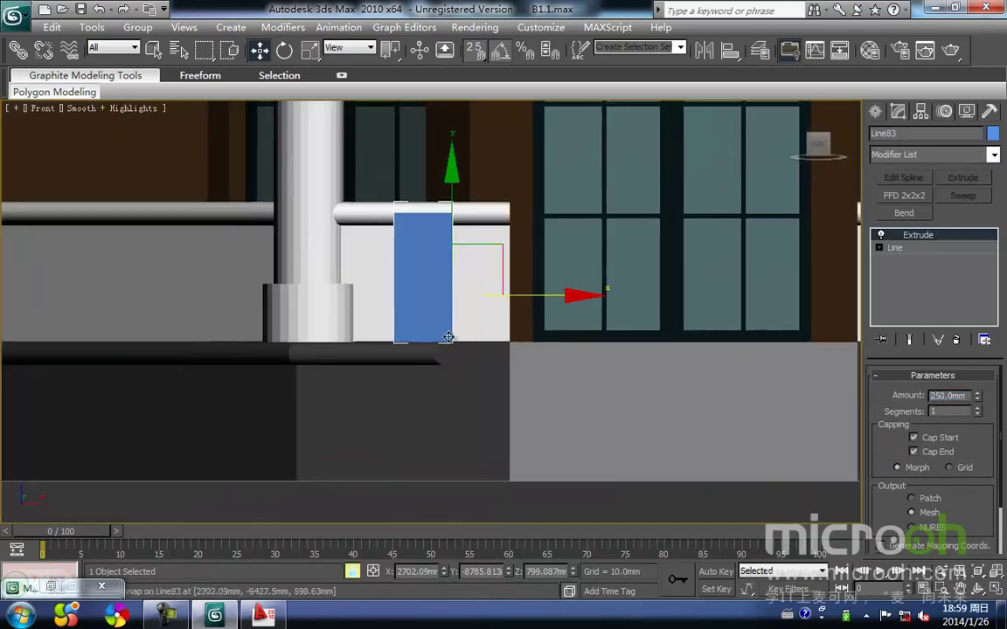
left_click_drag(451, 342, 505, 347)
scroll(505, 347, "down", 2)
middle_click_drag(505, 347, 542, 429)
scroll(542, 430, "down", 2)
middle_click_drag(473, 332, 176, 194)
scroll(597, 407, "up", 4)
middle_click_drag(597, 407, 396, 338)
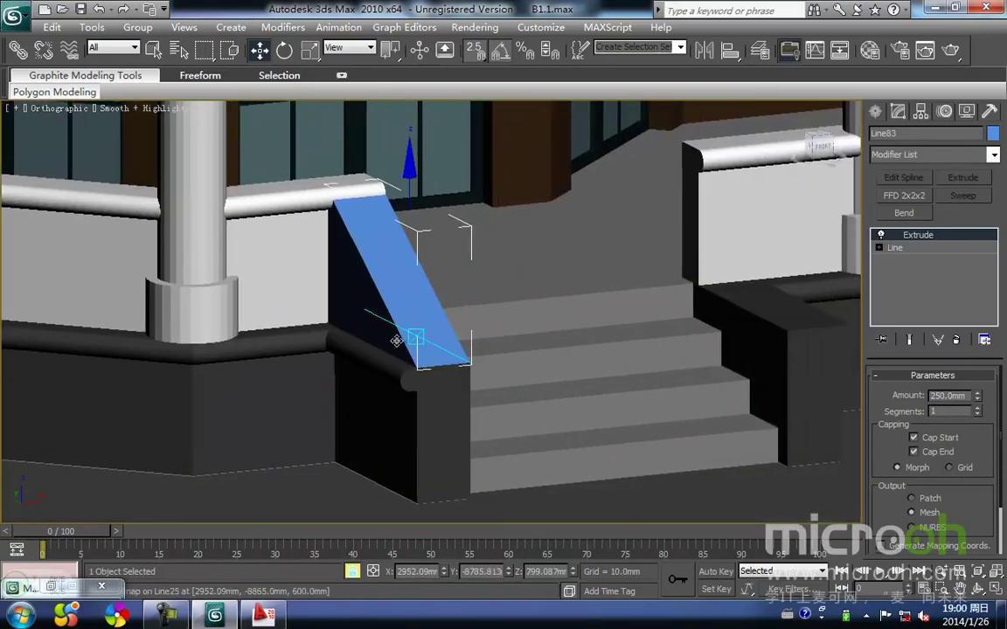
Step: Assign the 白色外墙涂料 material to the sloping wall and put the Material Editor away
key("m")
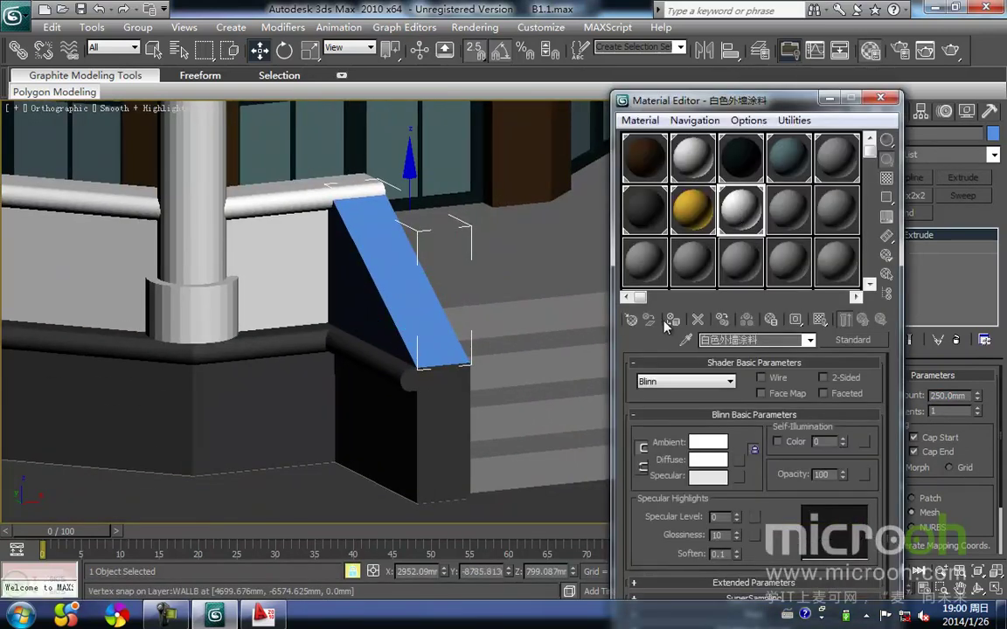
left_click(673, 320)
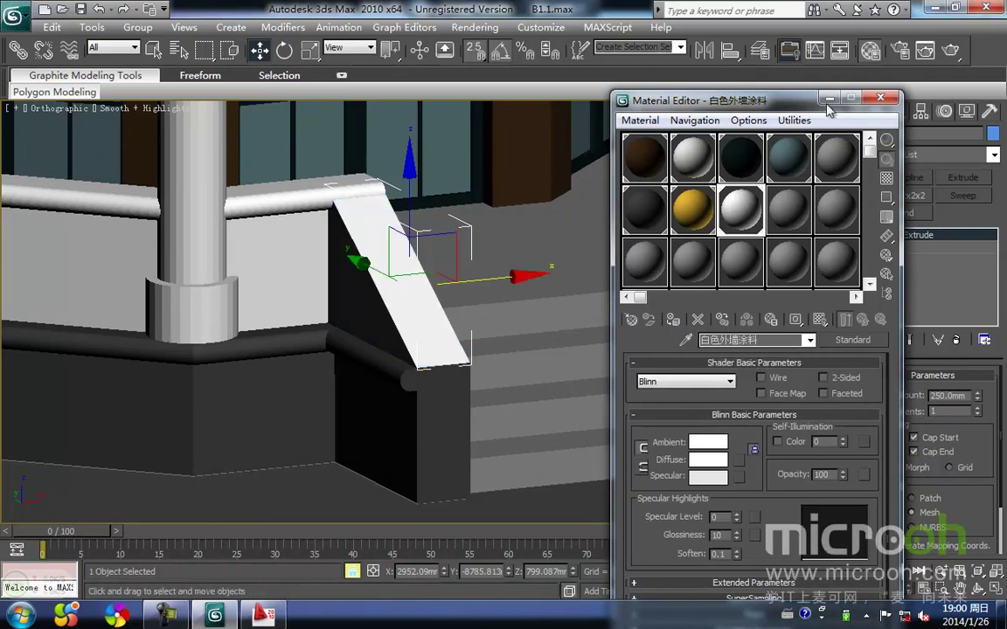
left_click(828, 101)
Step: In the Front view, copy the sloping wall to the opposite side of the steps and snap it onto that side wall
middle_click_drag(363, 242, 316, 269)
key("f")
key("z")
mouse_move(493, 342)
middle_mouse_down()
mouse_move(403, 284)
mouse_move(259, 259)
middle_mouse_up()
key("F3")
scroll(306, 252, "down", 2)
key("space")
left_click_drag(311, 259, 773, 262, "shift")
key("Return")
middle_click_drag(738, 341, 477, 379)
key("space")
left_click_drag(376, 380, 617, 381)
key("F3")
scroll(585, 371, "down", 5)
Step: Examine the sloping outline of the other entrance's steps in the Left view, in shaded and wireframe display
middle_click_drag(547, 380, 495, 305)
key("l")
key("z")
scroll(497, 313, "down", 6)
middle_click_drag(594, 411, 681, 398)
key("space")
middle_click_drag(550, 422, 639, 412)
key("F3")
scroll(625, 307, "up", 4)
middle_click_drag(639, 294, 594, 333)
key("F3")
middle_click_drag(454, 359, 813, 352)
key("F3")
middle_click_drag(513, 346, 606, 332)
middle_click_drag(513, 269, 531, 252)
scroll(531, 252, "down", 2)
scroll(534, 274, "up", 2)
scroll(534, 274, "down", 2)
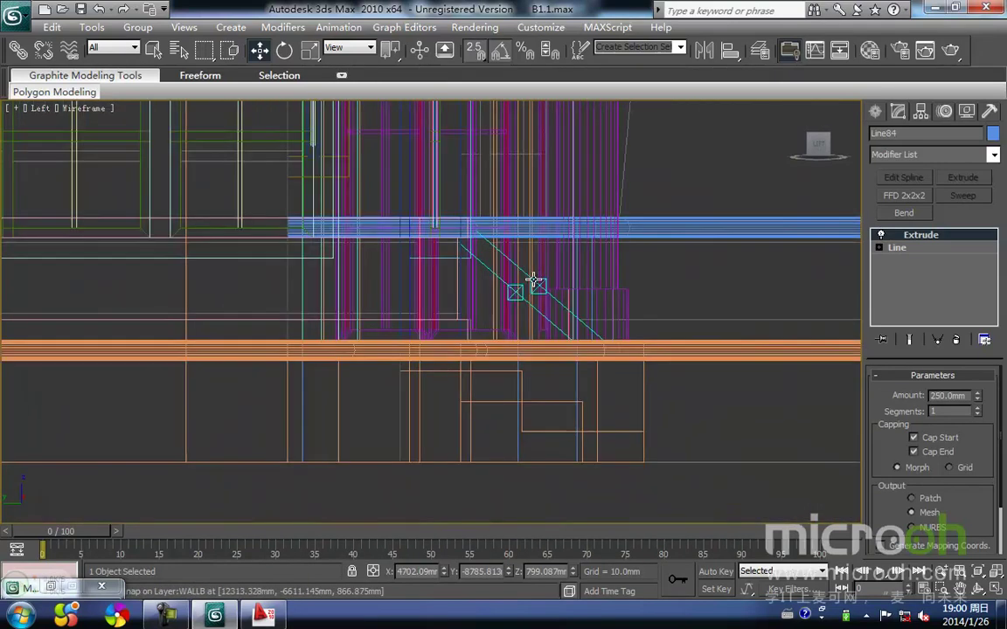
Step: Hide the geometry and draw a closed triangular line from the parapet's top corner along the slope to the floor and back
key("shift+g")
scroll(522, 319, "up", 2)
middle_click_drag(522, 319, 583, 318)
scroll(553, 280, "up", 2)
middle_click_drag(552, 281, 560, 320)
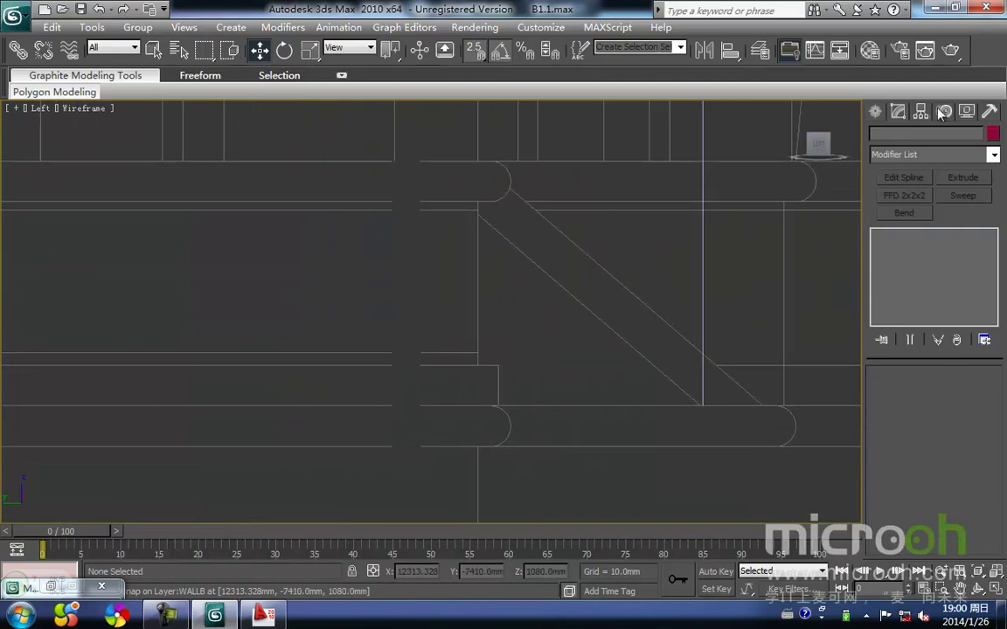
left_click(875, 112)
left_click(903, 226)
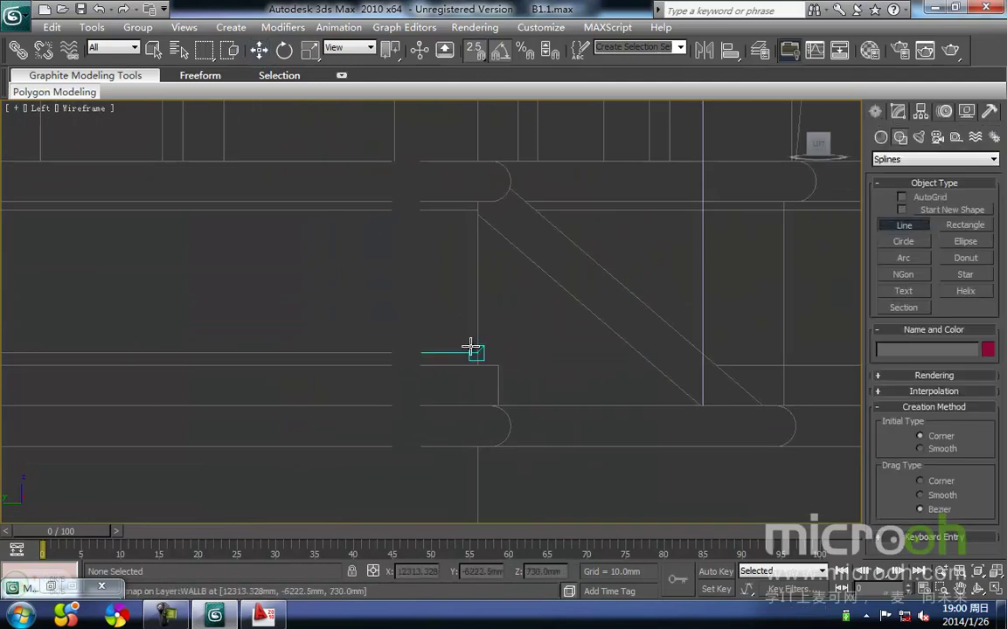
left_click(478, 161)
left_click(763, 406)
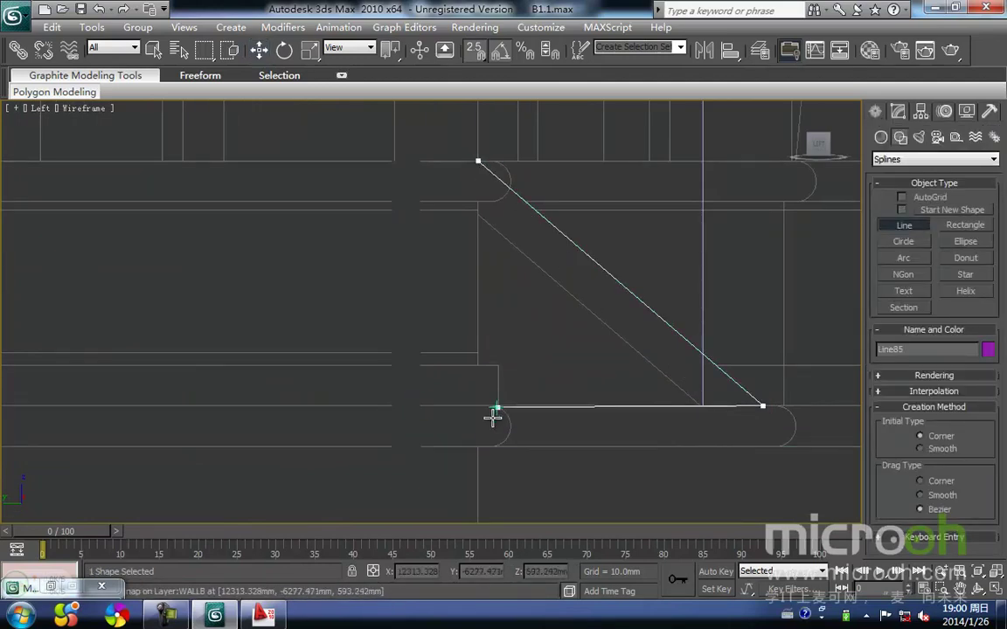
left_click(474, 159)
left_click(510, 360)
right_click(662, 252)
Step: In the Front view, move the new triangular outline across the elevation toward the other entrance's steps
middle_click_drag(583, 308, 610, 284)
key("f")
scroll(573, 313, "down", 7)
middle_click_drag(557, 325, 697, 373)
key("shift+g")
scroll(622, 348, "down", 4)
left_click_drag(704, 344, 473, 346)
middle_click_drag(517, 352, 805, 329)
left_click_drag(776, 320, 609, 318)
Step: With only the drawing lines shown, snap the new triangular outline to the outer edge of the entrance step's side wall
key("shift+f")
middle_click_drag(537, 315, 568, 374)
key("shift+f")
key("shift+g")
scroll(499, 346, "up", 4)
middle_click_drag(500, 346, 617, 363)
scroll(616, 363, "up", 3)
middle_click_drag(704, 375, 470, 338)
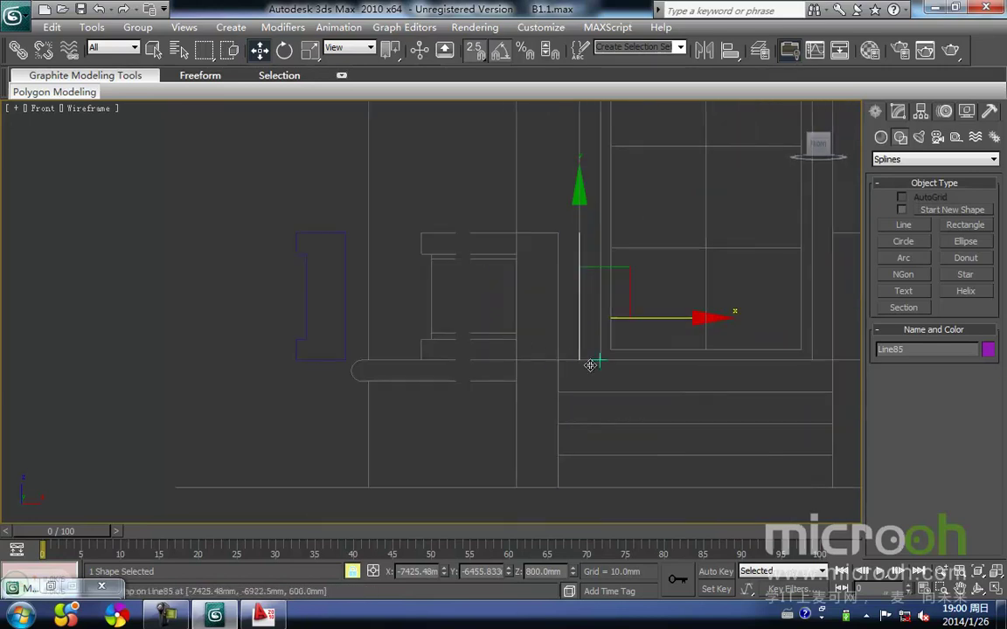
left_click_drag(579, 365, 520, 360)
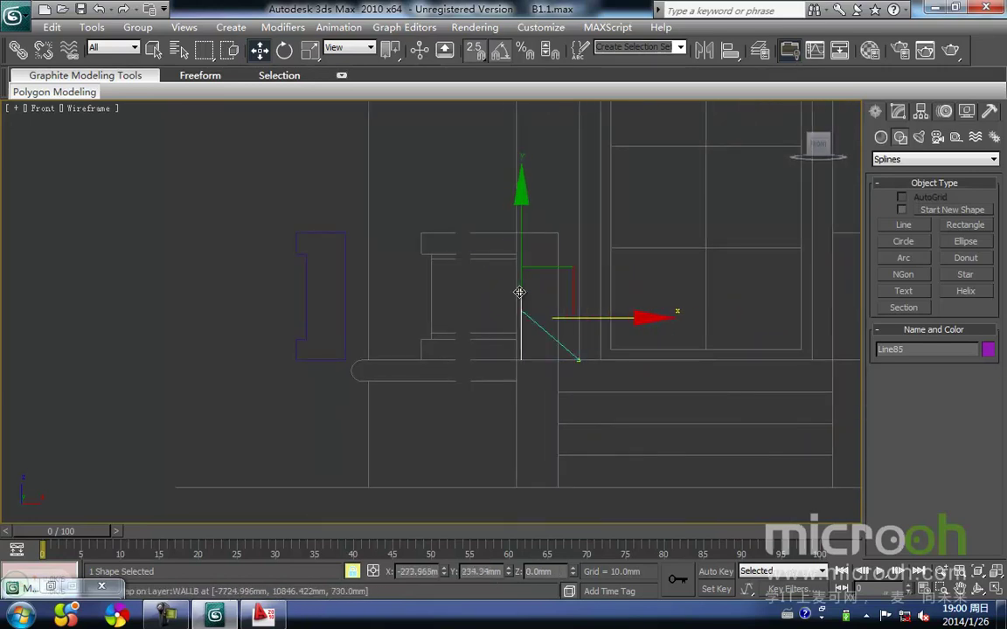
left_click_drag(512, 238, 515, 235)
Step: Extrude the new triangular outline 250 mm and show the surrounding geometry again
left_click(898, 112)
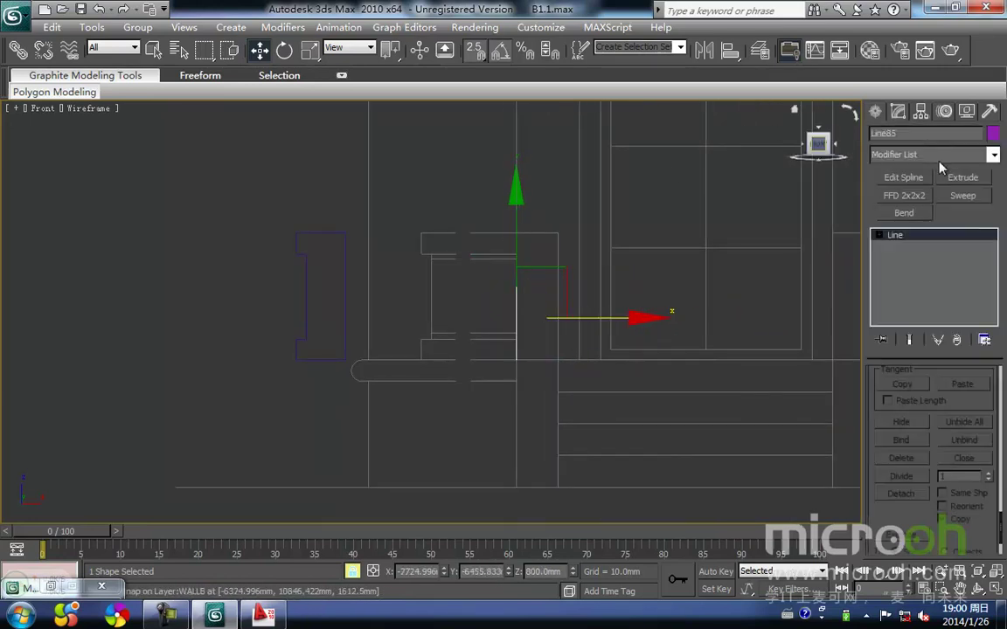
left_click(963, 179)
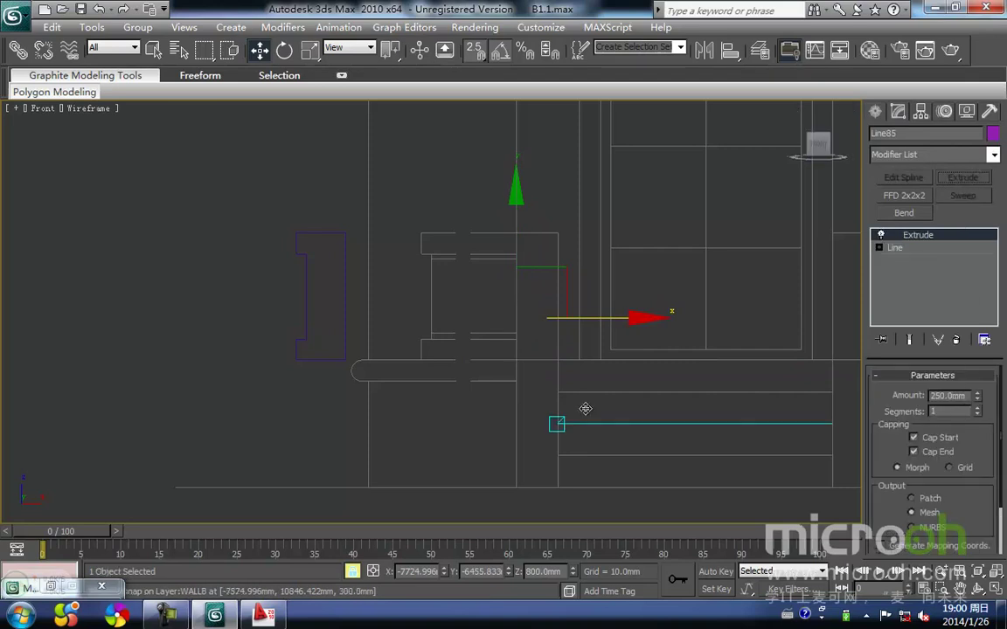
middle_click_drag(613, 413, 561, 425)
middle_click_drag(552, 377, 537, 382)
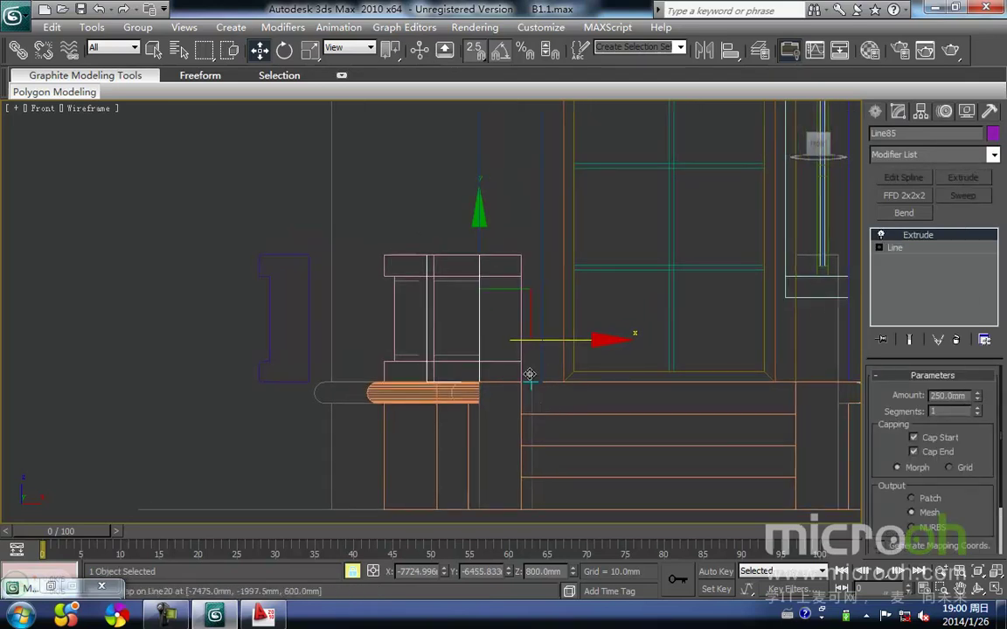
Step: Move the second extruded wall sideways and snap its edge flush with the edge of the steps
left_click_drag(484, 383, 522, 384)
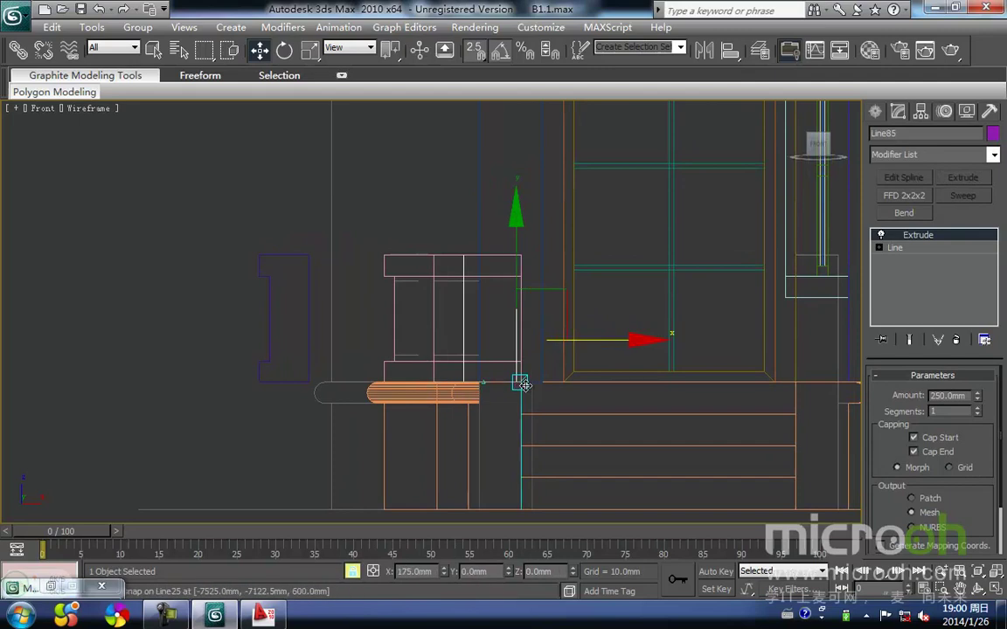
scroll(588, 398, "up", 2)
middle_click_drag(571, 393, 480, 349)
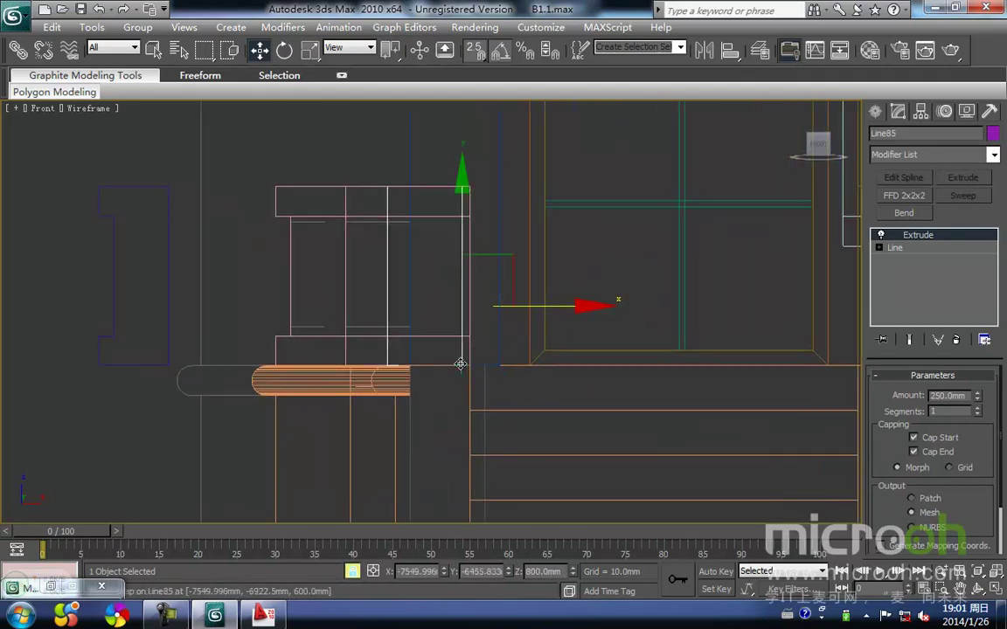
left_click_drag(461, 365, 469, 364)
Step: Assign the white exterior paint material 白色外墙涂料 to the extruded wall beside the entrance steps
middle_click_drag(856, 441, 841, 438)
key("F3")
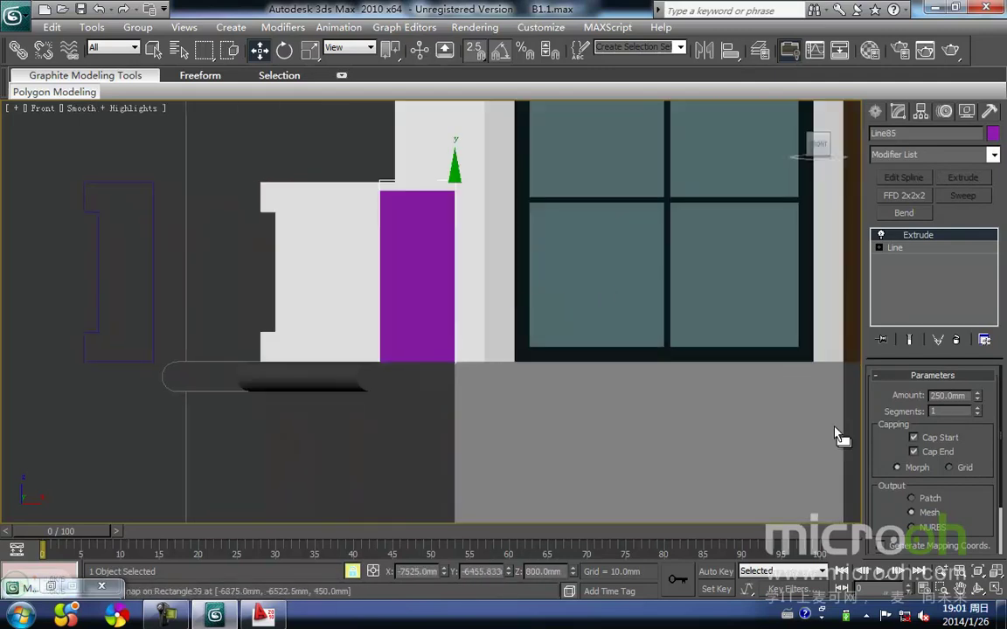
middle_click_drag(454, 363, 397, 372)
key("m")
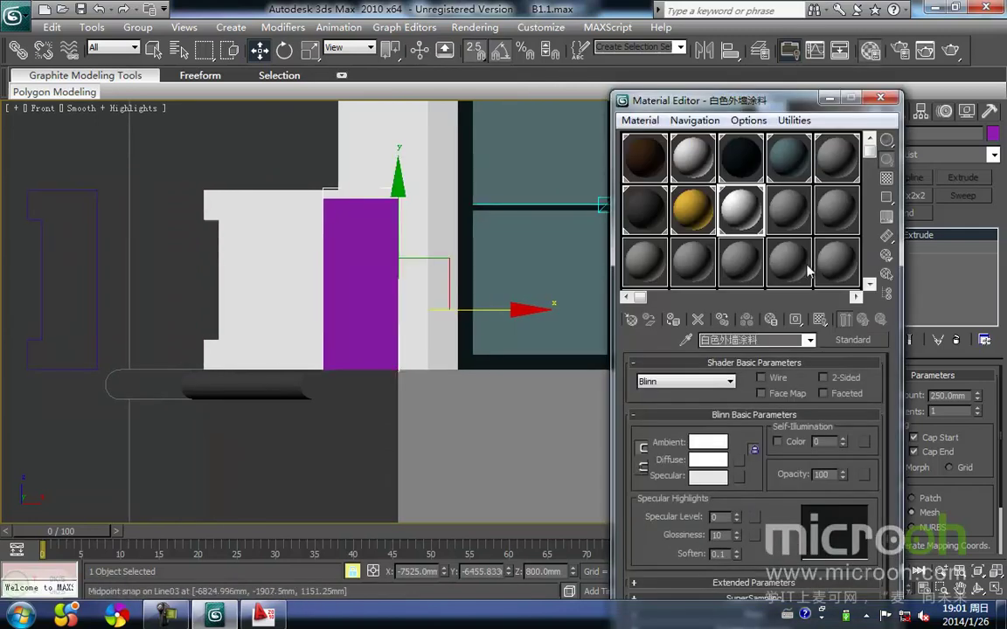
left_click(674, 320)
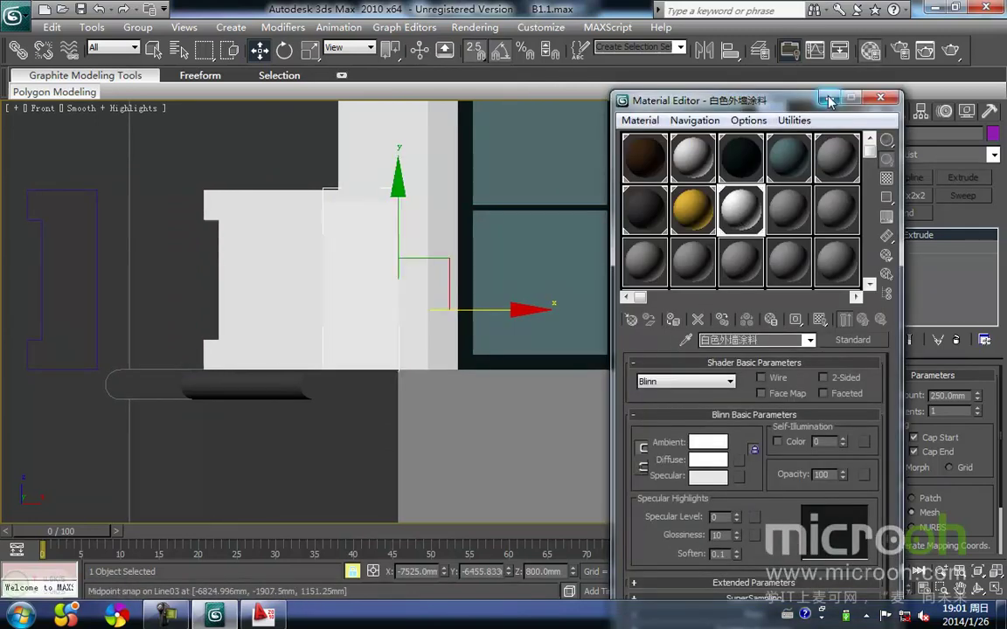
left_click(829, 102)
Step: Clone the sloping side wall as one instance, snapping it to the outer edge on the opposite side of the entrance steps
middle_click_drag(408, 300, 375, 304)
key("F3")
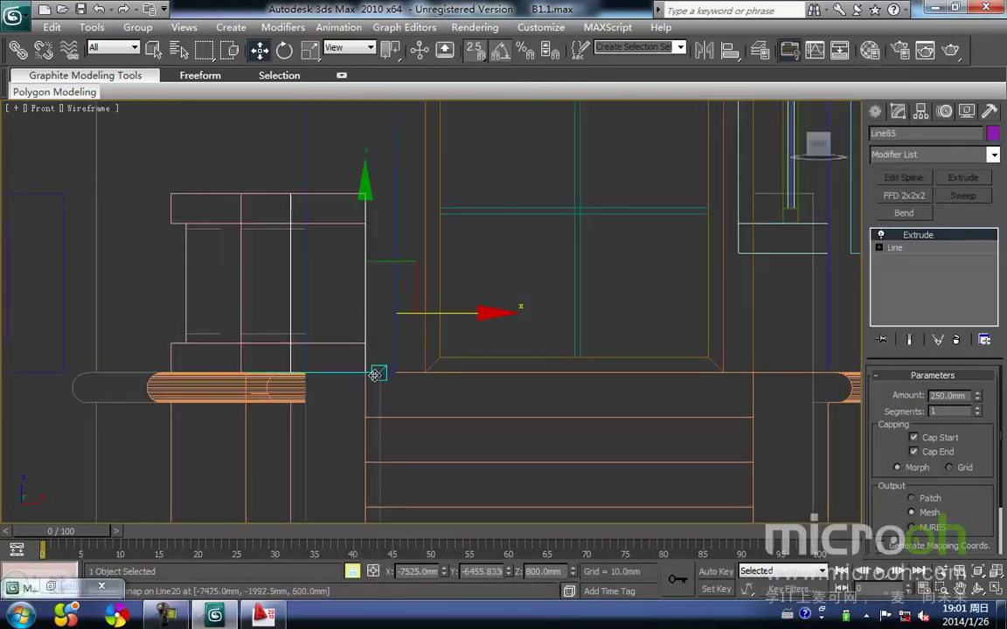
middle_click_drag(375, 375, 314, 378)
mouse_move(311, 377)
left_mouse_down("shift")
mouse_move(681, 380)
mouse_move(783, 371)
mouse_move(772, 371)
left_mouse_up("shift")
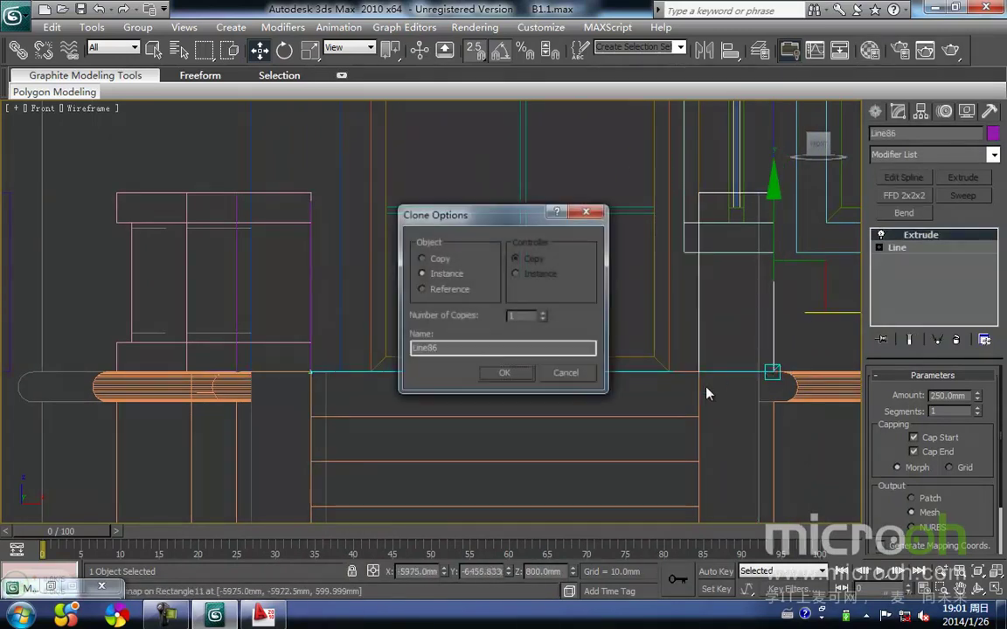
left_click(504, 373)
scroll(508, 375, "up", 4)
key("F3")
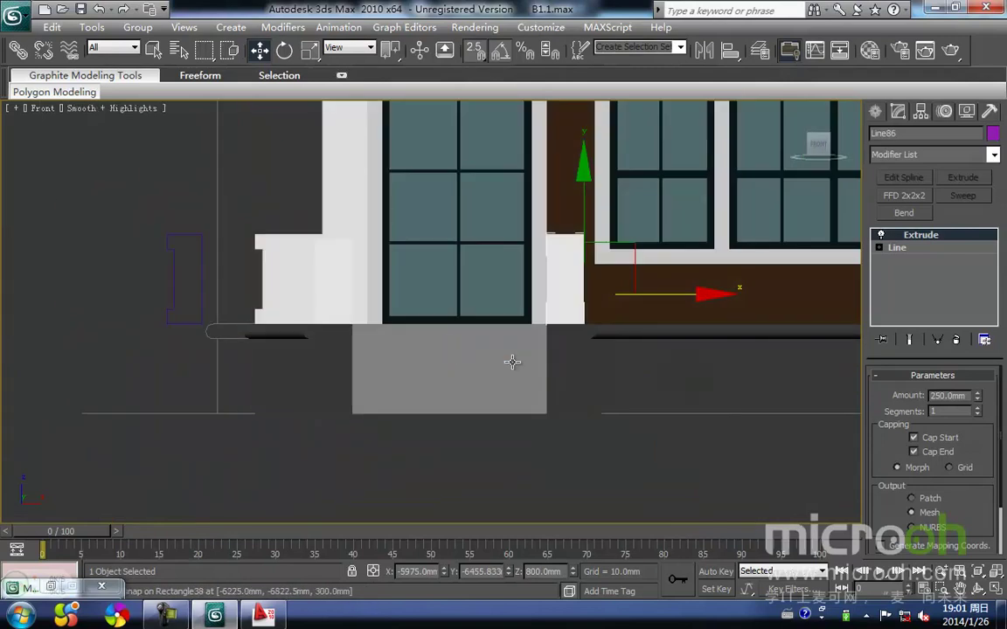
Step: Deselect everything and examine the new side walls and the whole villa model from several angles
scroll(512, 362, "down", 5)
mouse_move(469, 343)
middle_mouse_down("alt")
mouse_move(548, 411)
mouse_move(714, 472)
mouse_move(472, 328)
mouse_move(440, 348)
mouse_move(390, 346)
mouse_move(495, 347)
mouse_move(529, 333)
mouse_move(370, 397)
middle_mouse_up("alt")
left_click(751, 480)
scroll(473, 330, "down", 2)
scroll(369, 398, "down", 2)
middle_click_drag(527, 369, 507, 373, "alt")
scroll(414, 353, "up", 2)
middle_click_drag(413, 353, 501, 402)
scroll(501, 402, "down", 3)
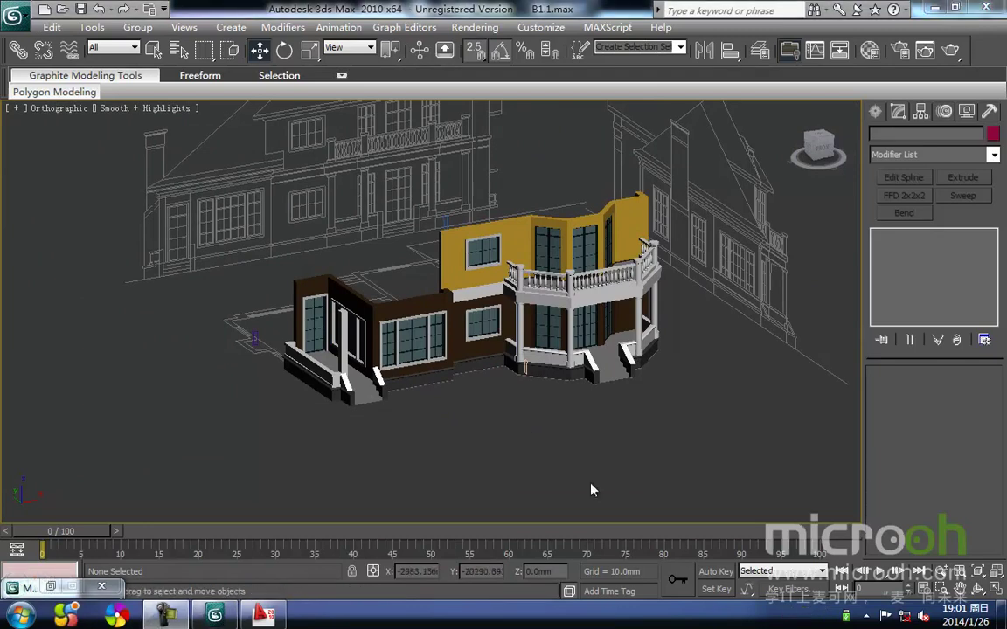
middle_click_drag(585, 490, 476, 490, "alt")
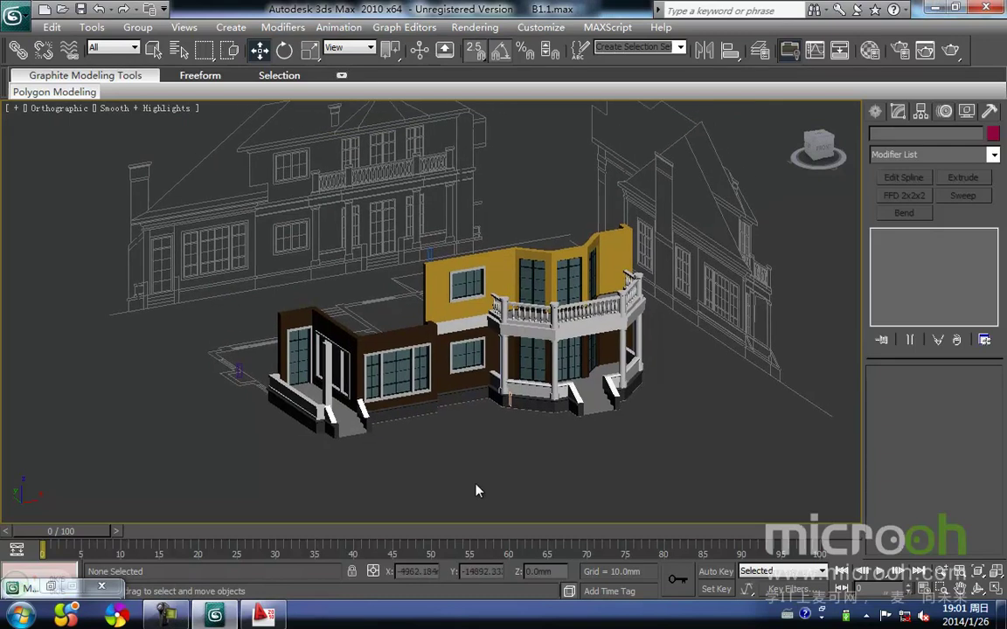
Step: Compare the left elevation with the floor plan around the unbuilt side wall, its chimney and its two windows
key("l")
key("z")
middle_click_drag(362, 420, 431, 389)
scroll(378, 407, "up", 5)
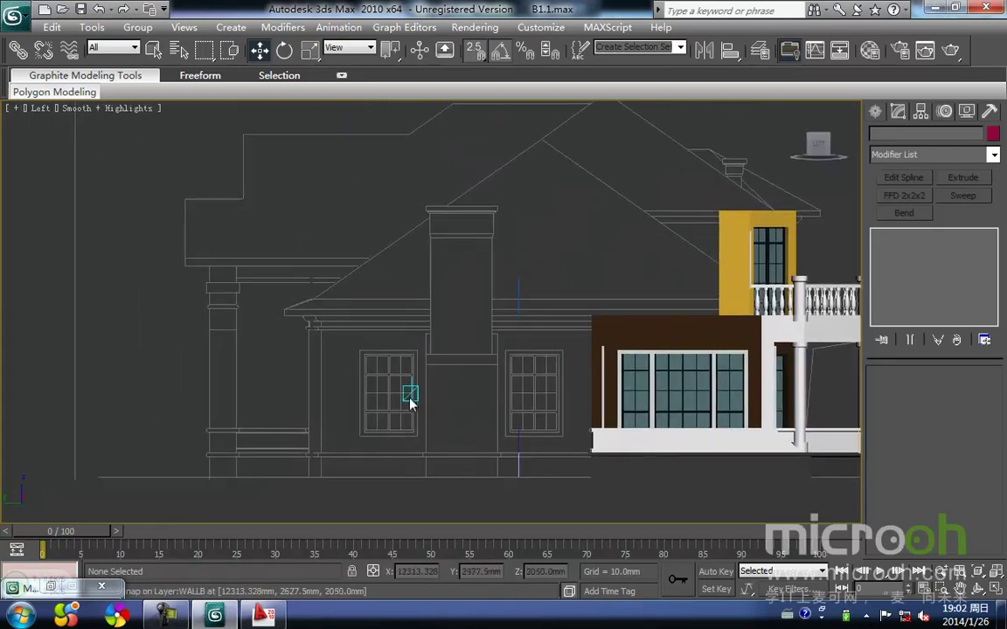
middle_click_drag(368, 377, 357, 337)
middle_click_drag(388, 380, 463, 371)
key("t")
scroll(413, 363, "down", 6)
scroll(413, 325, "up", 4)
middle_click_drag(413, 324, 453, 354)
middle_click_drag(340, 373, 374, 382)
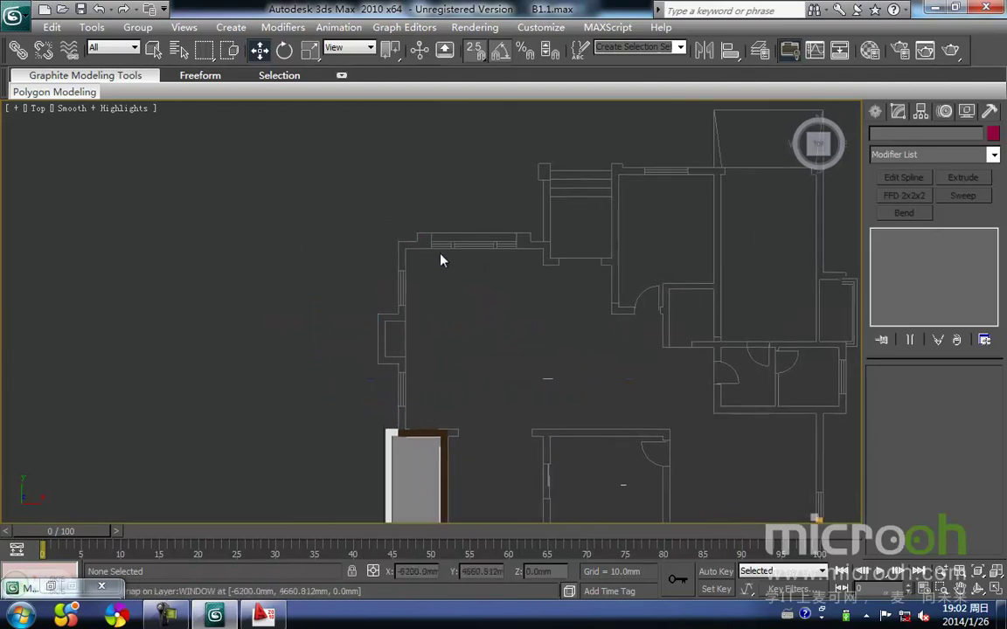
scroll(428, 386, "up", 3)
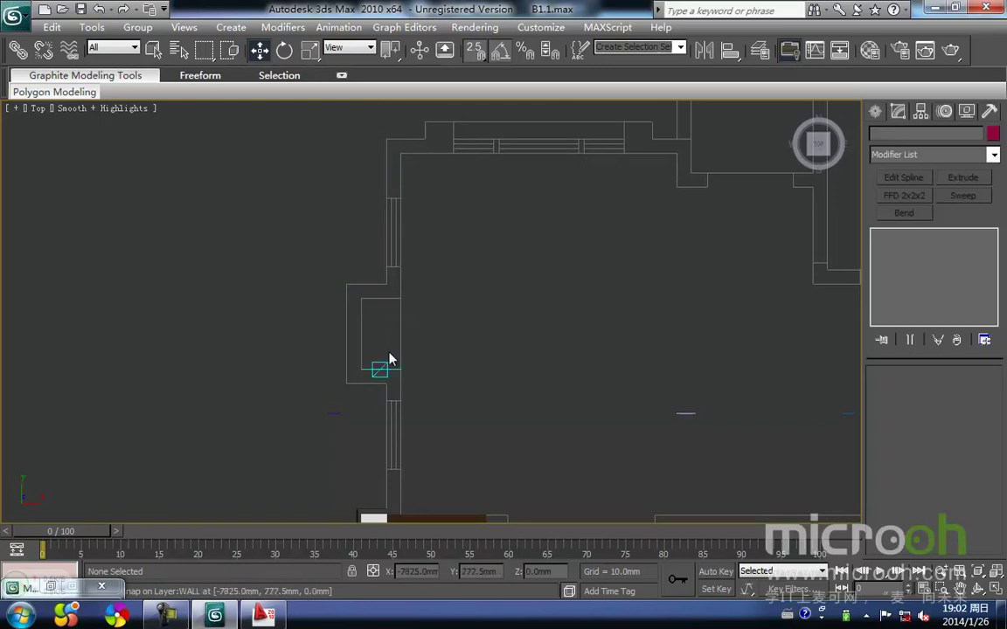
middle_click_drag(387, 411, 378, 403)
Step: In the Left view, draw a rectangle about 3343 mm long and 6600 mm wide over the unbuilt wall between plinth and eaves
key("l")
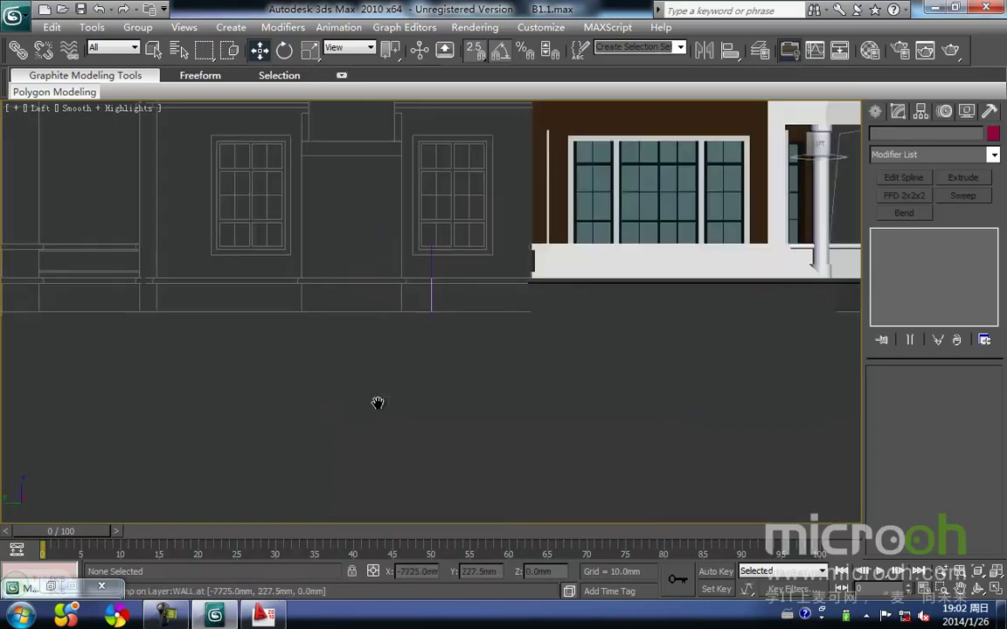
scroll(388, 403, "down", 2)
middle_click_drag(457, 309, 623, 374)
scroll(623, 373, "up", 1)
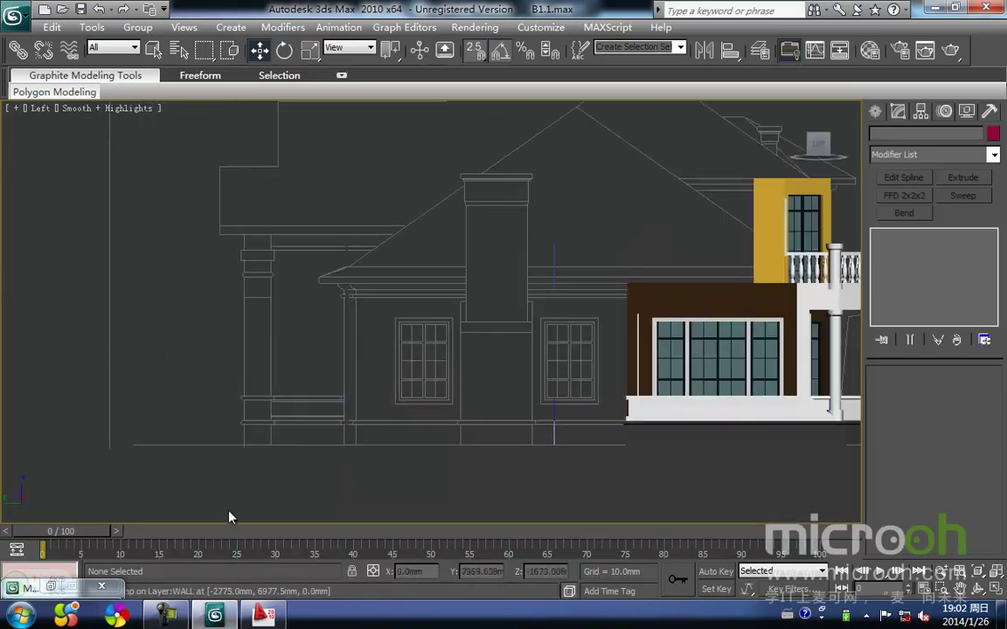
left_click(877, 113)
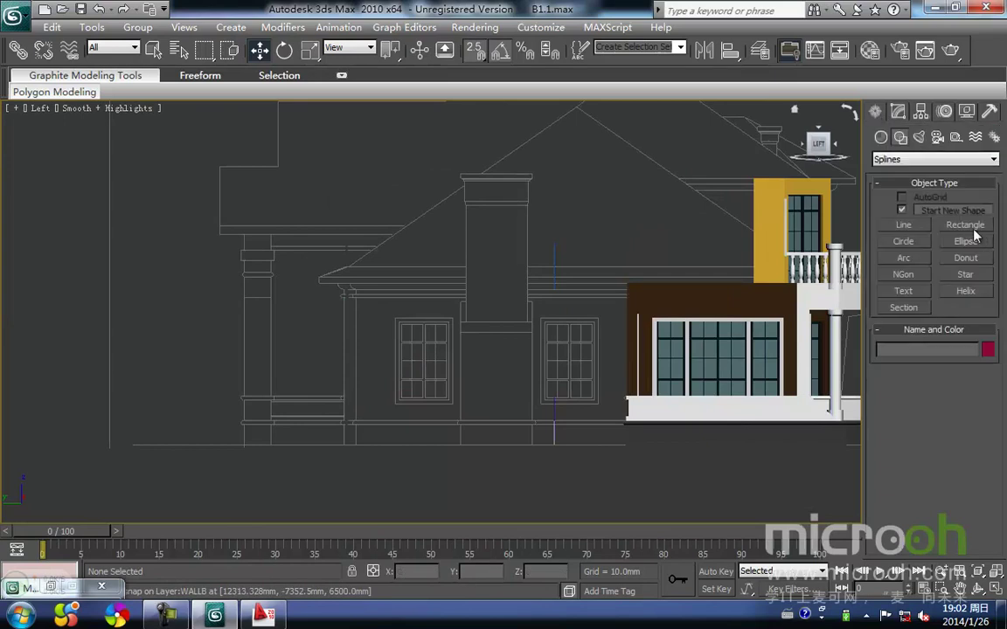
left_click(965, 225)
scroll(400, 288, "up", 5)
middle_click_drag(395, 309, 391, 312)
left_click_drag(318, 328, 681, 143)
middle_click_drag(603, 213, 593, 282)
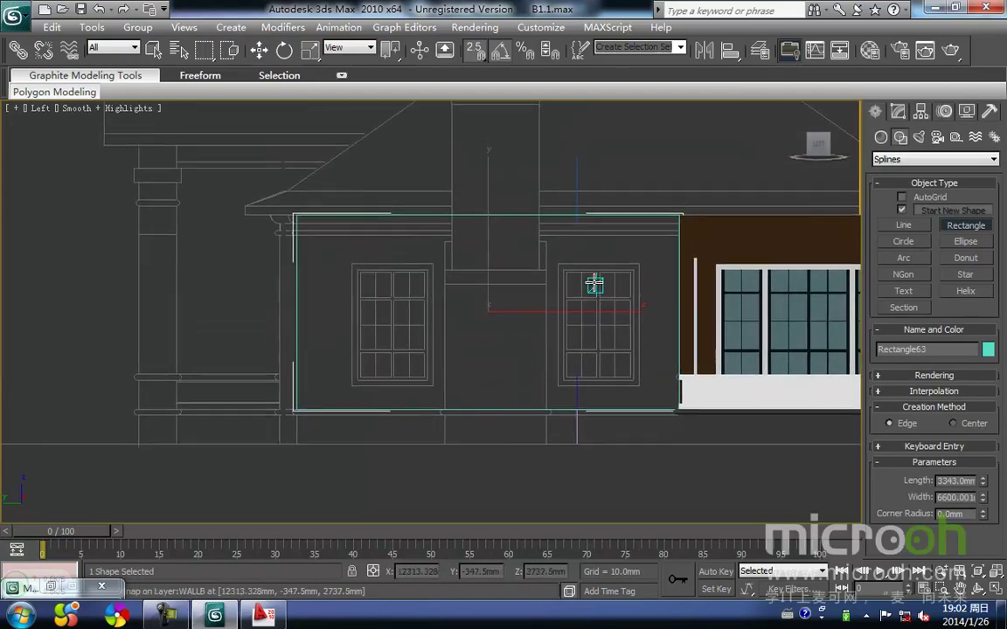
Step: Turn off Start New Shape and draw a 2100 by 1400 mm rectangle around the window farther from the existing walls
left_click(904, 209)
middle_click_drag(439, 291, 462, 230)
mouse_move(413, 204)
left_mouse_down()
mouse_move(490, 360)
mouse_move(496, 330)
left_mouse_up()
middle_click_drag(611, 289, 481, 324)
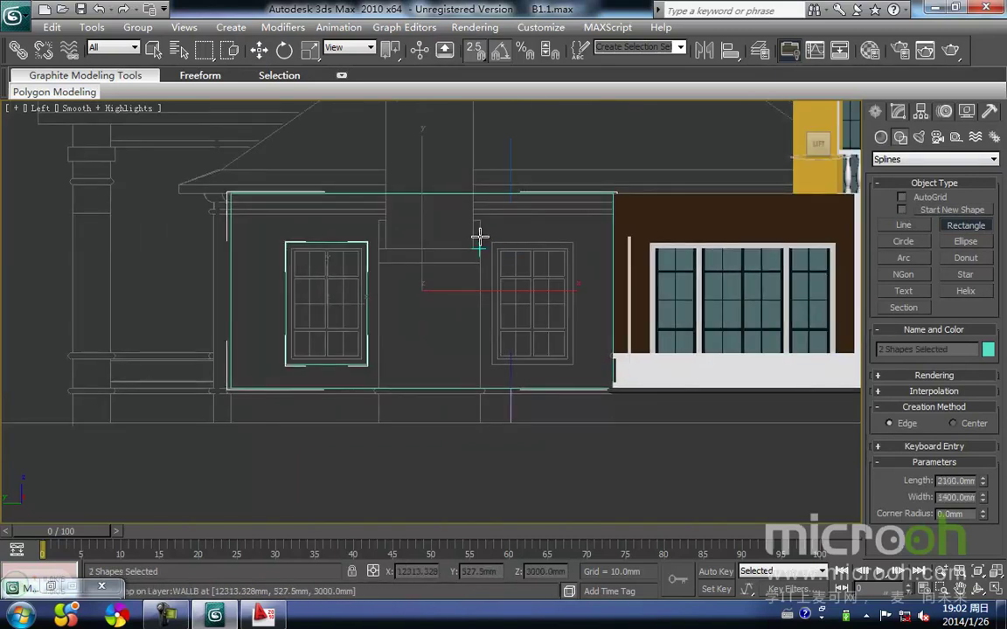
Step: Add a 2100 by 1400 mm rectangle to the wall outline, tracing the right-hand window opening in the left elevation
left_click_drag(491, 243, 571, 364)
key("w")
left_click(591, 337)
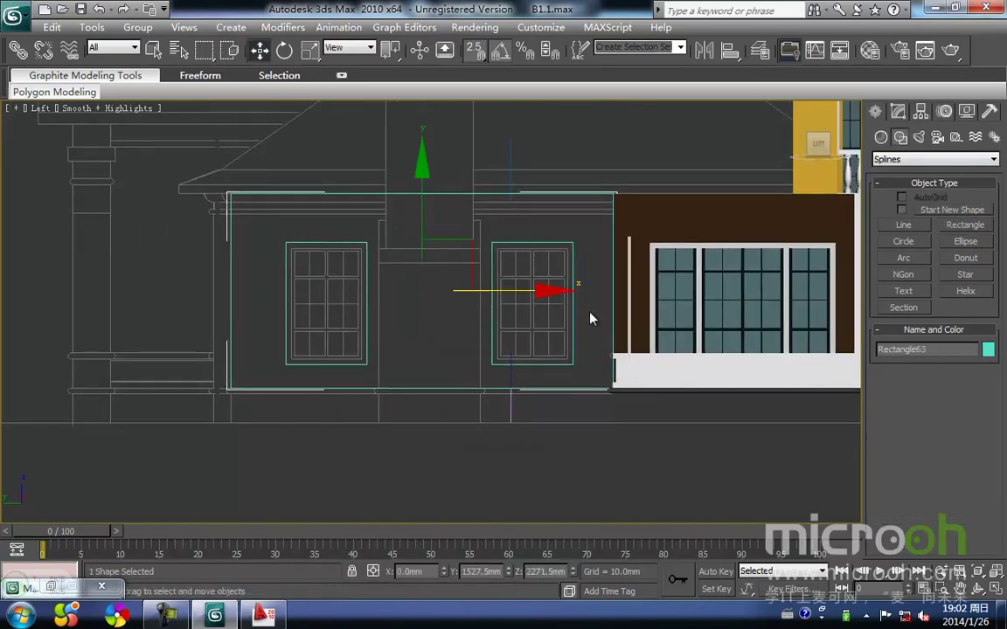
left_click(574, 300)
Step: Move the wall outline in the top view across to the building's outer side wall on the floor plan
key("t")
scroll(503, 194, "down", 1)
middle_click_drag(501, 193, 596, 304)
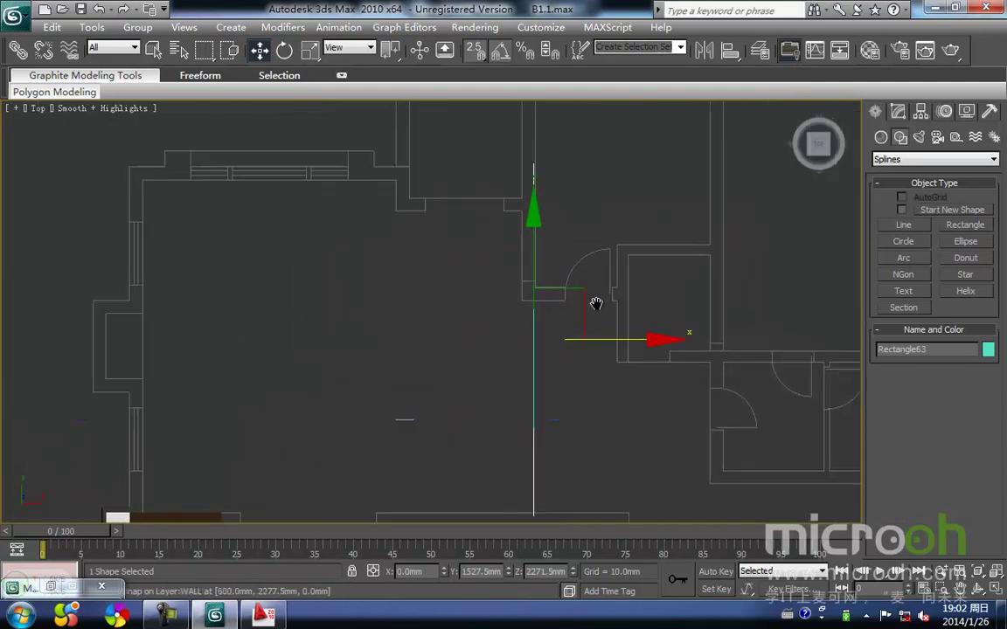
scroll(596, 303, "down", 2)
middle_click_drag(524, 314, 591, 272)
scroll(603, 278, "up", 2)
key("space")
left_click_drag(748, 252, 396, 339)
Step: Align the wall outline with the side wall's edge on the floor plan, snapping it at the wall corner
middle_click_drag(390, 346, 556, 301)
scroll(557, 301, "up", 2)
middle_click_drag(535, 367, 552, 296)
key("F3")
left_click_drag(545, 398, 482, 397)
scroll(521, 378, "up", 2)
middle_click_drag(521, 379, 491, 221)
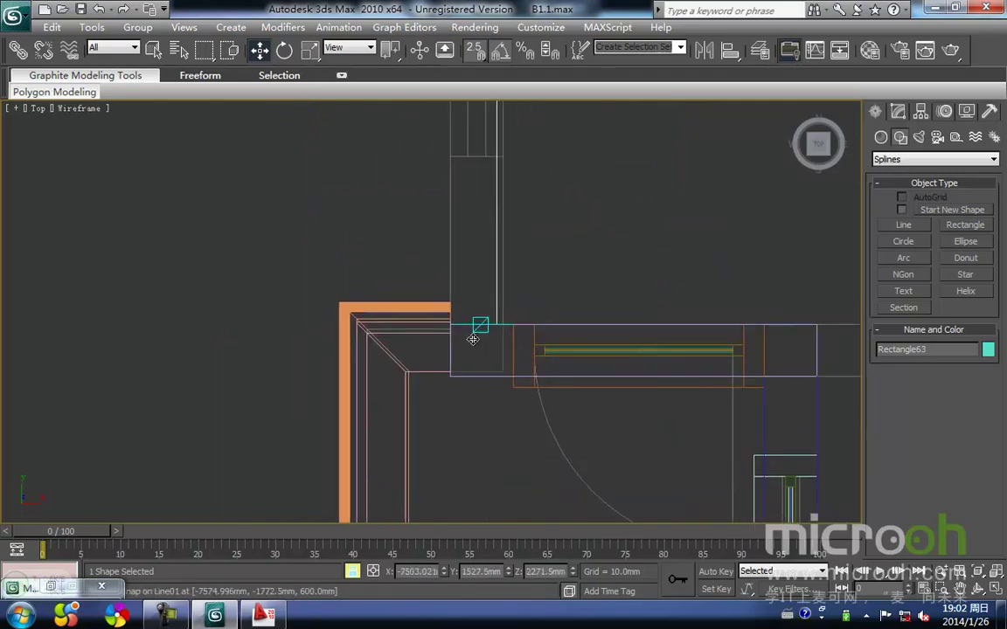
left_click_drag(495, 319, 500, 322)
Step: Extrude the wall outline with its two window openings by 250 mm
scroll(518, 287, "down", 3)
middle_click_drag(537, 267, 535, 392)
scroll(532, 335, "down", 2)
scroll(532, 384, "up", 2)
scroll(454, 249, "up", 2)
middle_click_drag(473, 246, 472, 397)
key("1")
key("1")
middle_click_drag(532, 372, 560, 252)
left_click(963, 179)
scroll(577, 326, "down", 2)
key("space")
left_click(551, 365)
left_click(452, 334)
Step: Examine the extruded wall in the left view, comparing it with the elevation drawing and the adjoining facade
mouse_move(367, 304)
middle_mouse_down()
mouse_move(358, 278)
mouse_move(423, 319)
mouse_move(433, 302)
middle_mouse_up()
key("l")
scroll(440, 309, "down", 2)
key("F3")
middle_click_drag(496, 374, 436, 360)
scroll(435, 360, "down", 2)
left_click(500, 453)
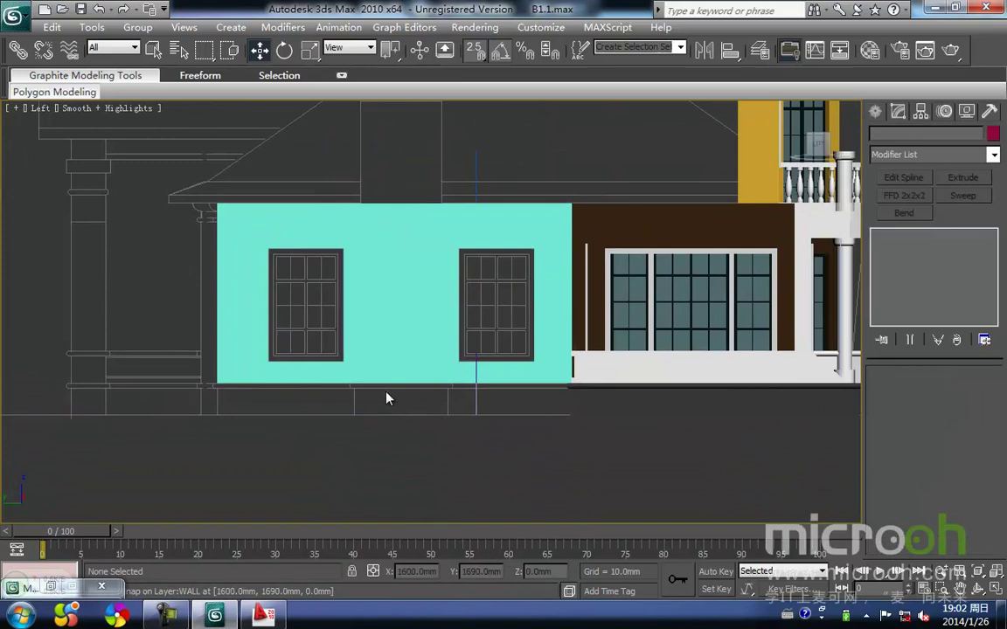
scroll(388, 398, "up", 2)
scroll(669, 255, "up", 2)
middle_click_drag(559, 276, 431, 270)
scroll(391, 315, "down", 2)
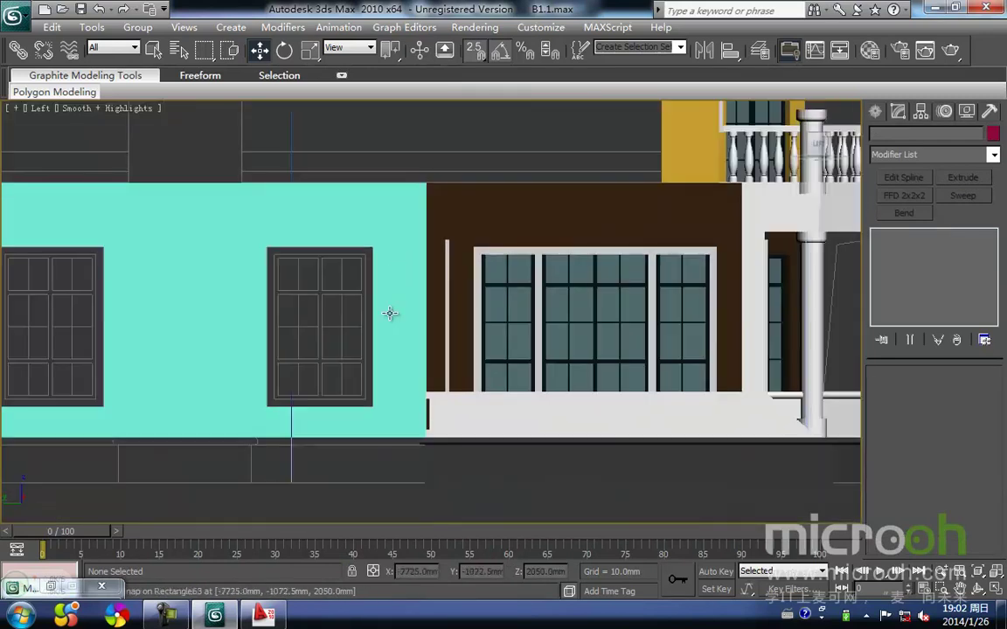
key("F3")
middle_click_drag(372, 360, 636, 341)
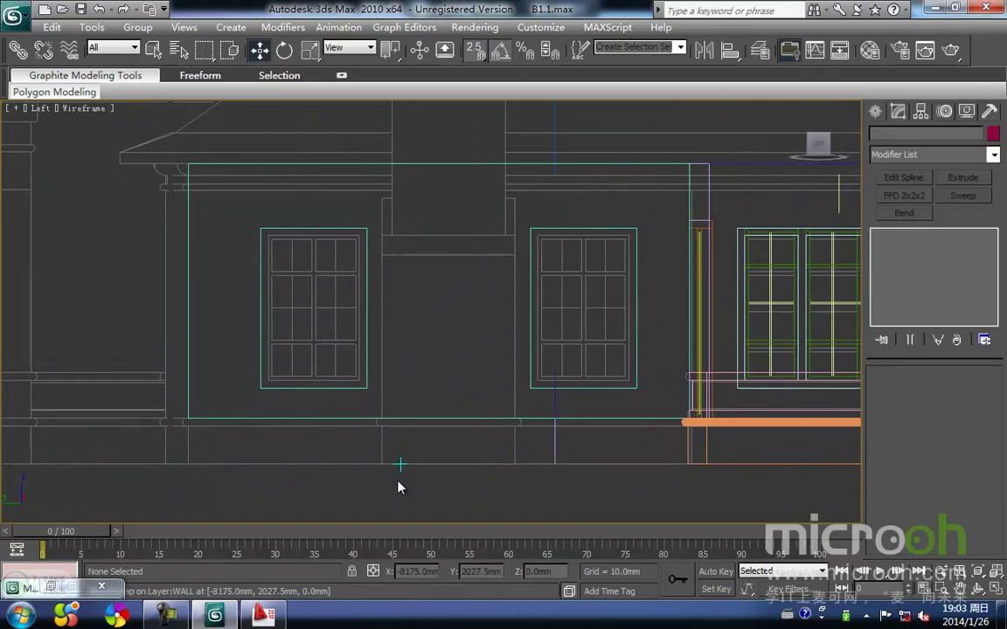
key("F3")
mouse_move(312, 312)
middle_mouse_down()
mouse_move(312, 332)
mouse_move(348, 343)
middle_mouse_up()
Step: Assign the 文化石贴面 material to the extruded side wall
left_click(338, 260)
middle_click_drag(337, 263, 348, 262)
key("m")
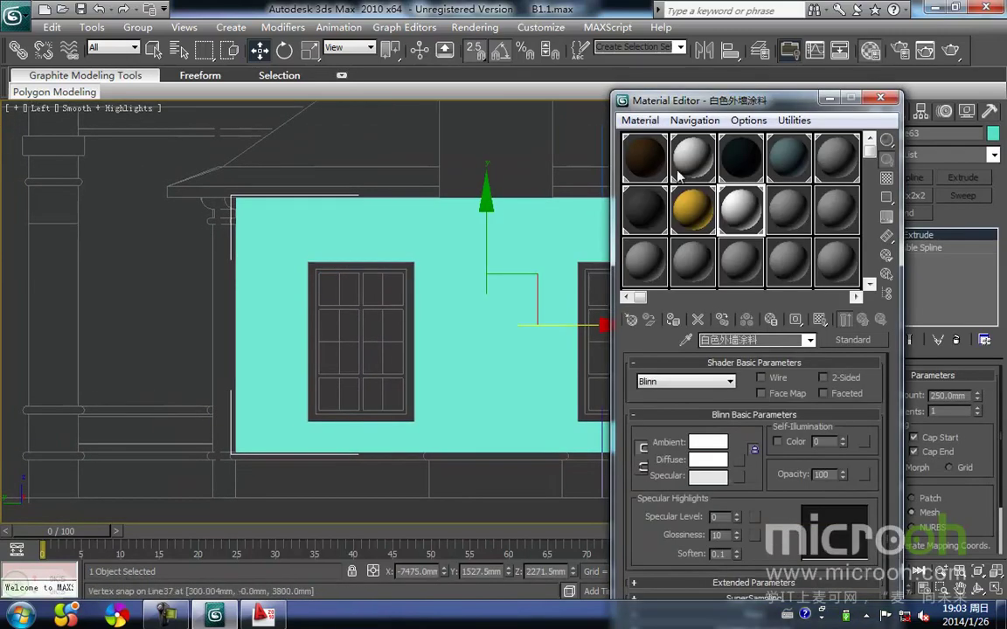
left_click(633, 154)
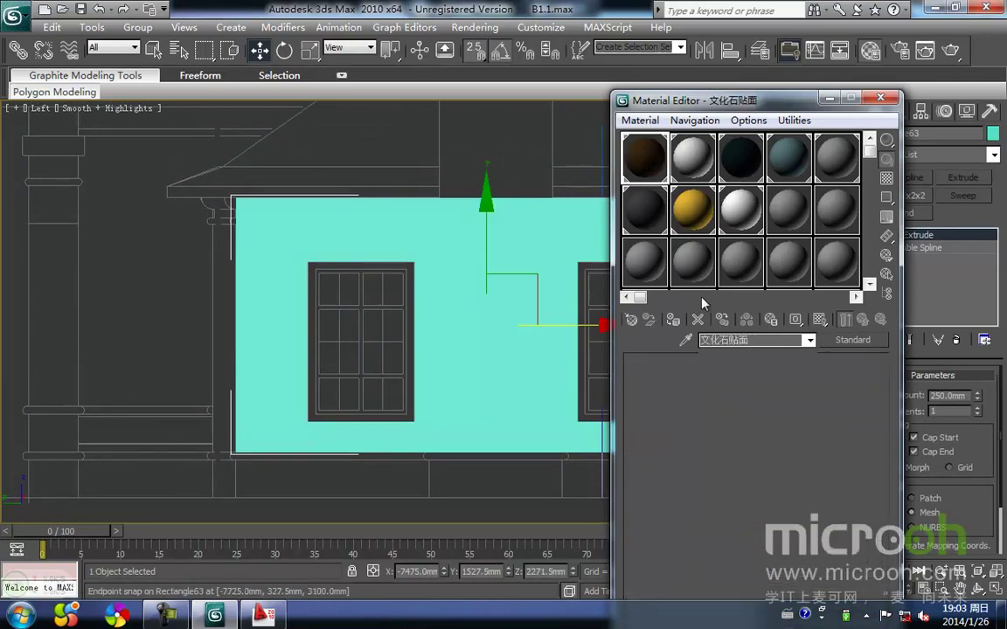
left_click(675, 321)
left_click(830, 100)
Step: Draw the left window's casing as one shape, with a 2100 by 1400 mm outer and a 1900 by 1200 mm inner rectangle
middle_click_drag(398, 273, 501, 271)
scroll(501, 273, "up", 3)
middle_click_drag(413, 299, 414, 265)
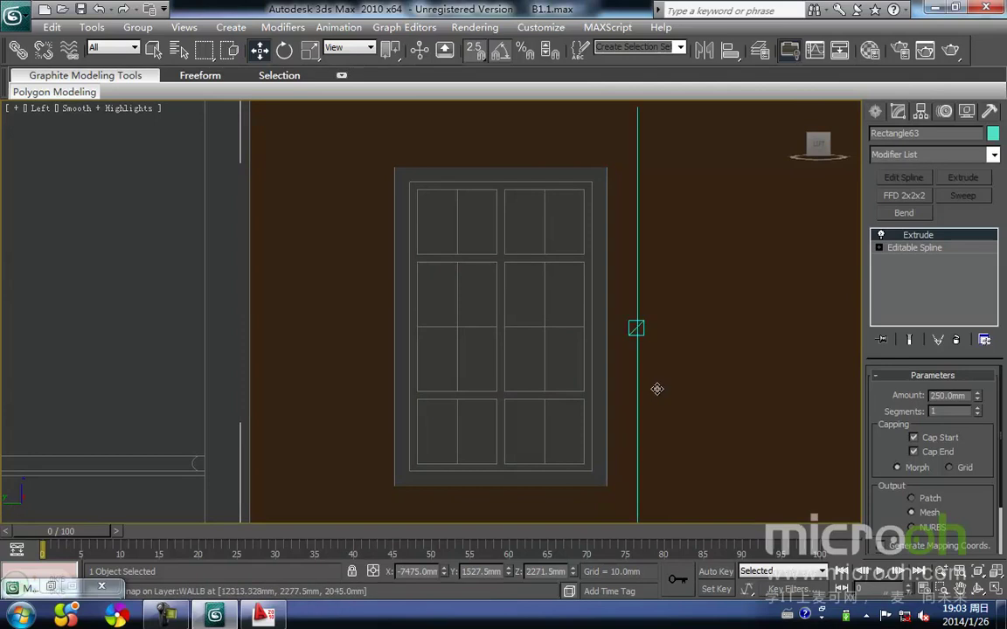
left_click(875, 111)
left_click(965, 225)
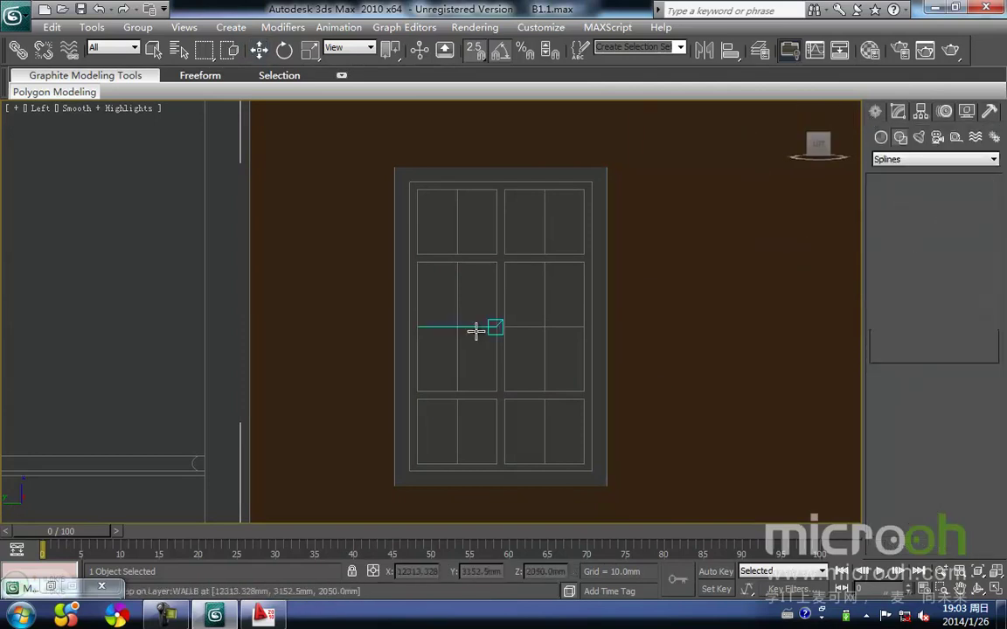
left_click_drag(407, 145, 617, 462)
left_click(901, 210)
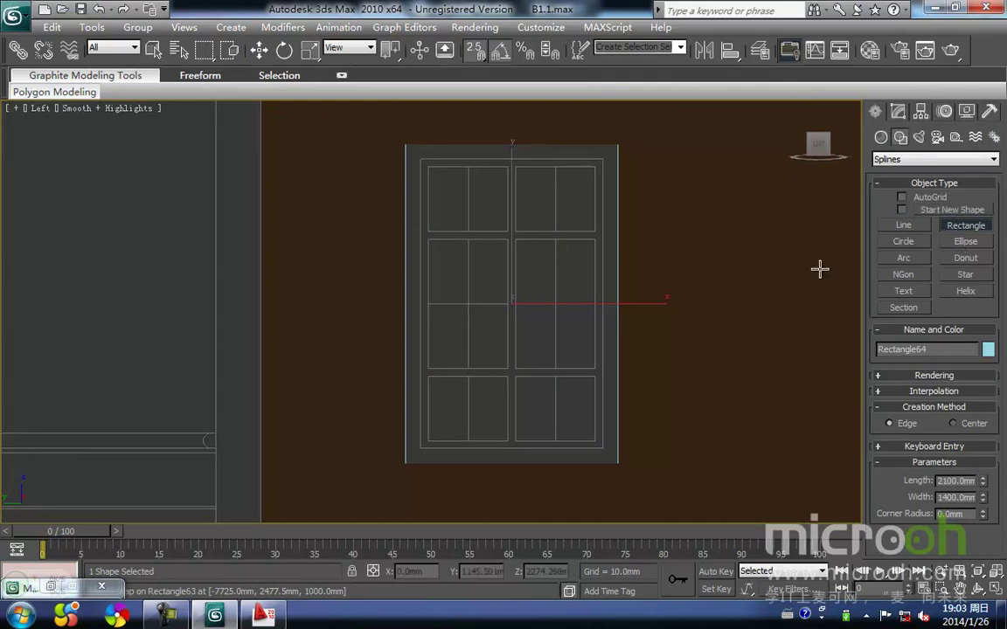
left_click_drag(429, 233, 599, 455)
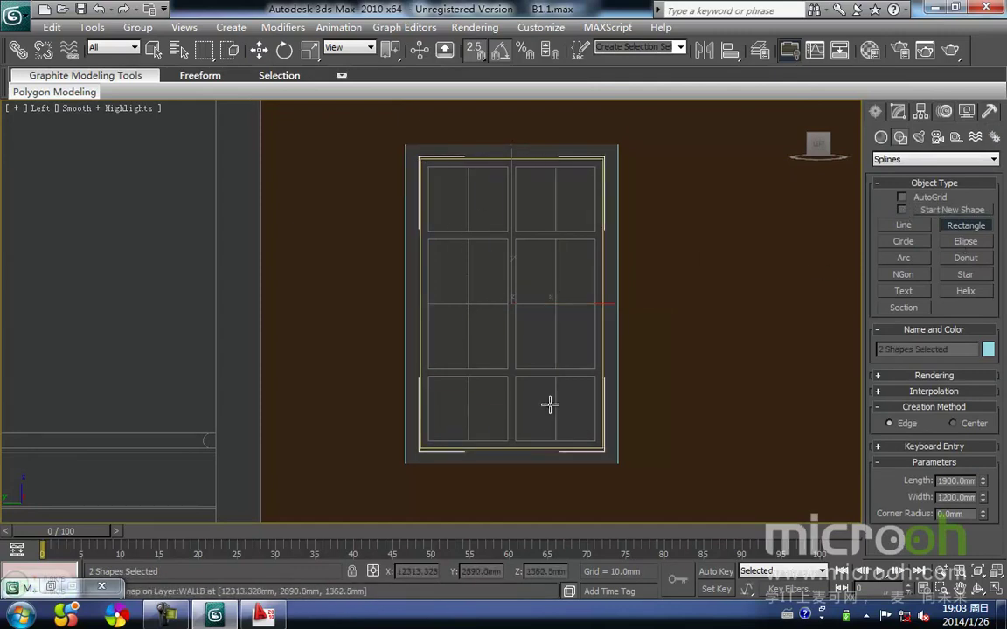
key("w")
left_click(528, 366)
left_click(417, 347)
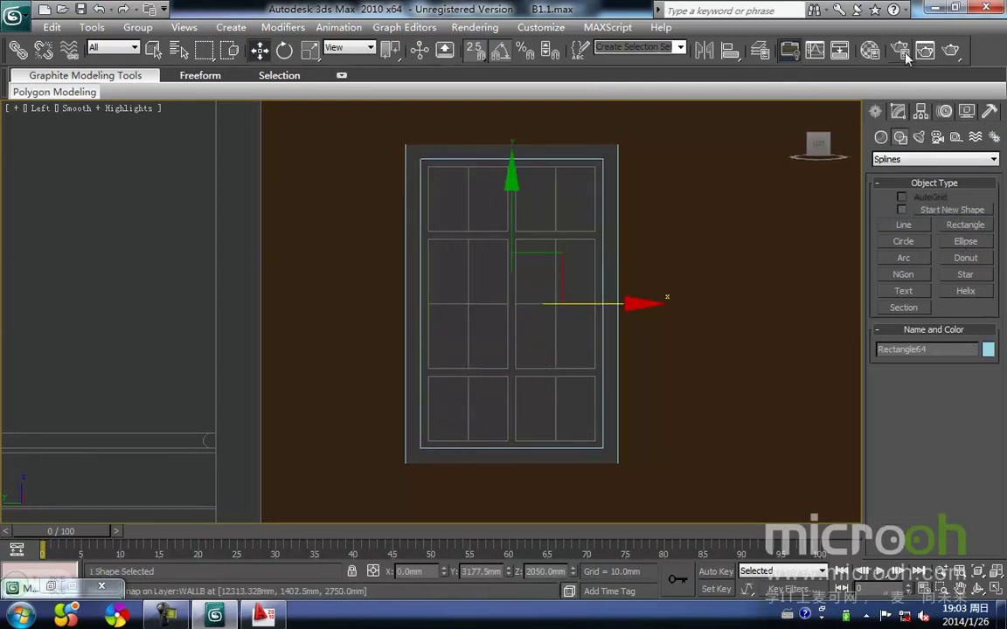
Step: Extrude the window casing shape by 300 mm
left_click(899, 111)
left_click(962, 178)
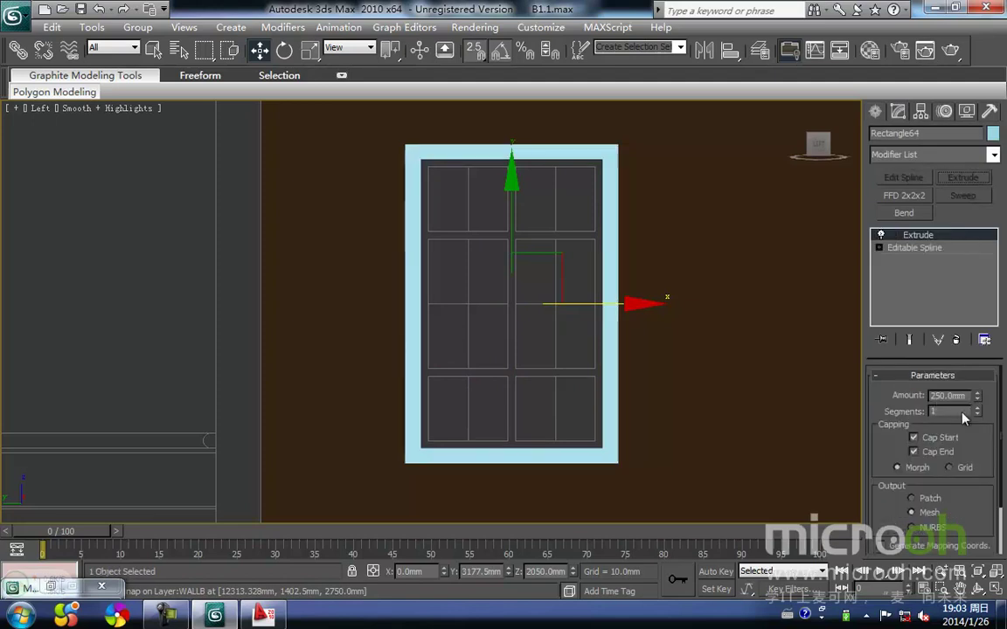
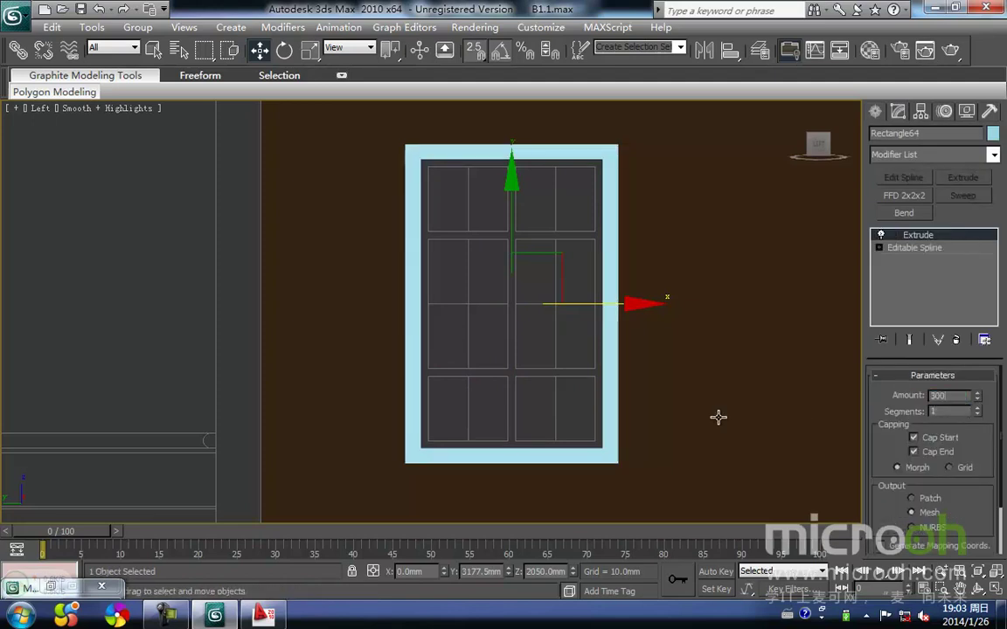
left_click(441, 386)
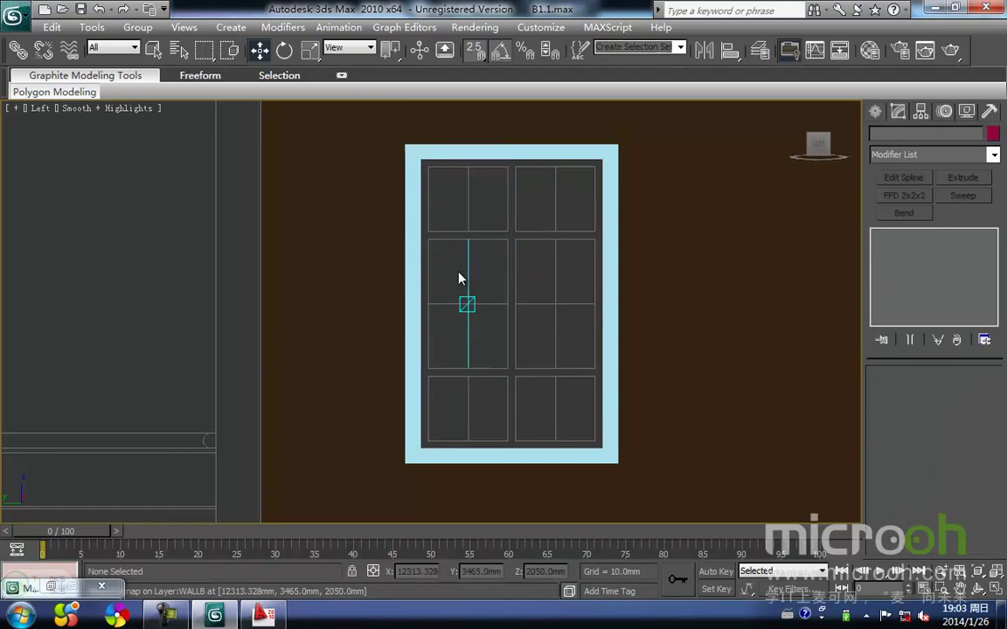
Step: Move the extruded window casing in the top view into the window opening of the side wall
middle_click_drag(442, 181, 449, 250)
left_click(448, 247)
key("t")
scroll(462, 323, "down", 8)
key("F3")
left_click_drag(586, 304, 160, 365)
middle_click_drag(186, 353, 417, 330)
left_click_drag(319, 329, 298, 325)
mouse_move(301, 333)
middle_mouse_down()
mouse_move(435, 296)
mouse_move(442, 268)
mouse_move(424, 308)
middle_mouse_up()
Step: Assign the 门窗套 material to the window casing
key("F3")
key("m")
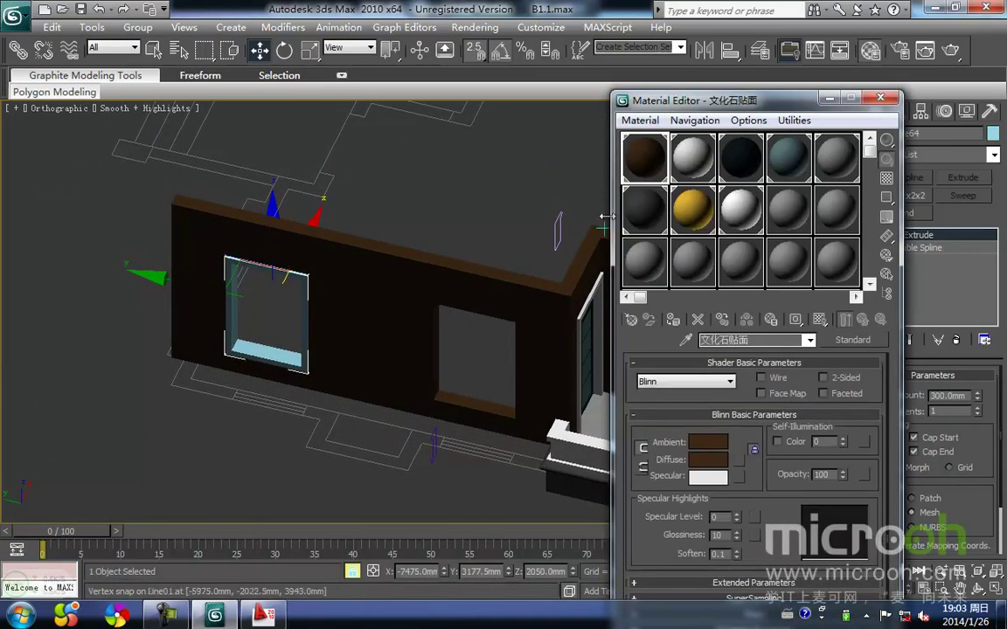
left_click(695, 159)
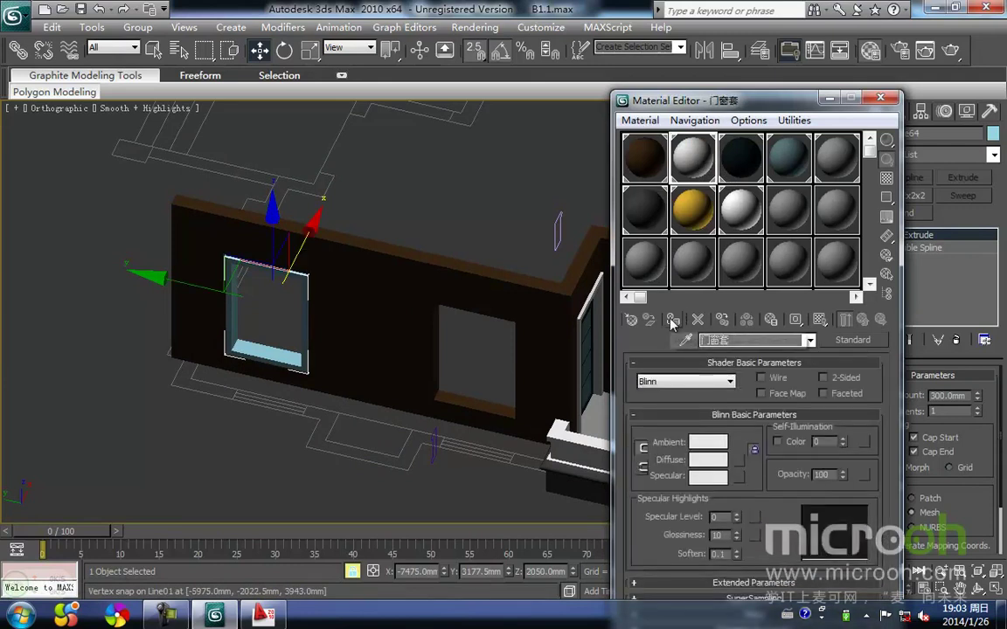
left_click(670, 321)
left_click(830, 97)
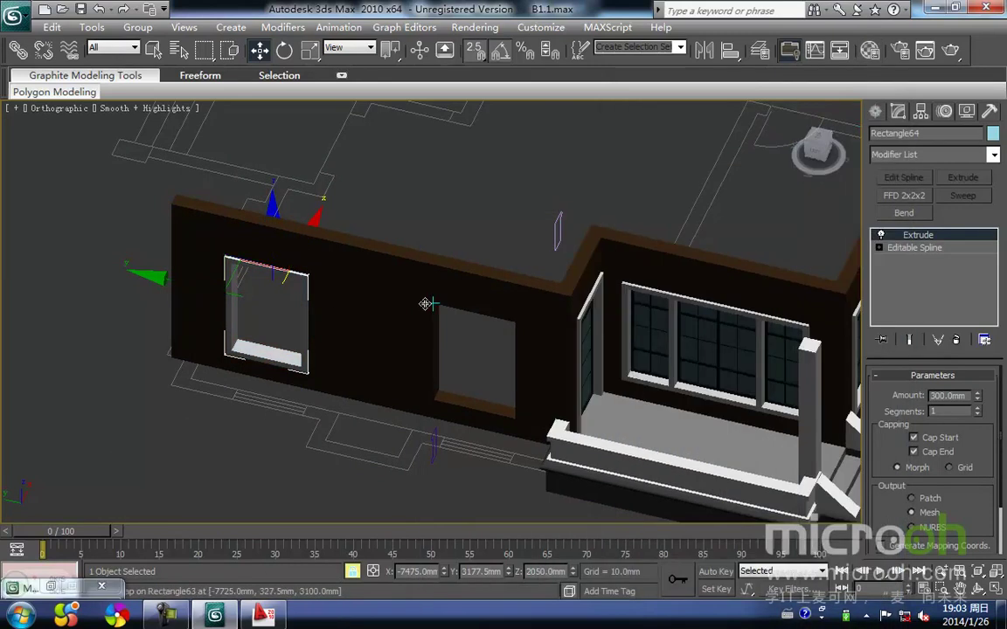
Step: Draw a 1900 by 1200 mm rectangle in the left view along the casing's inner edge as the window frame outline
key("l")
key("z")
middle_click_drag(389, 365, 437, 422)
left_click(429, 372)
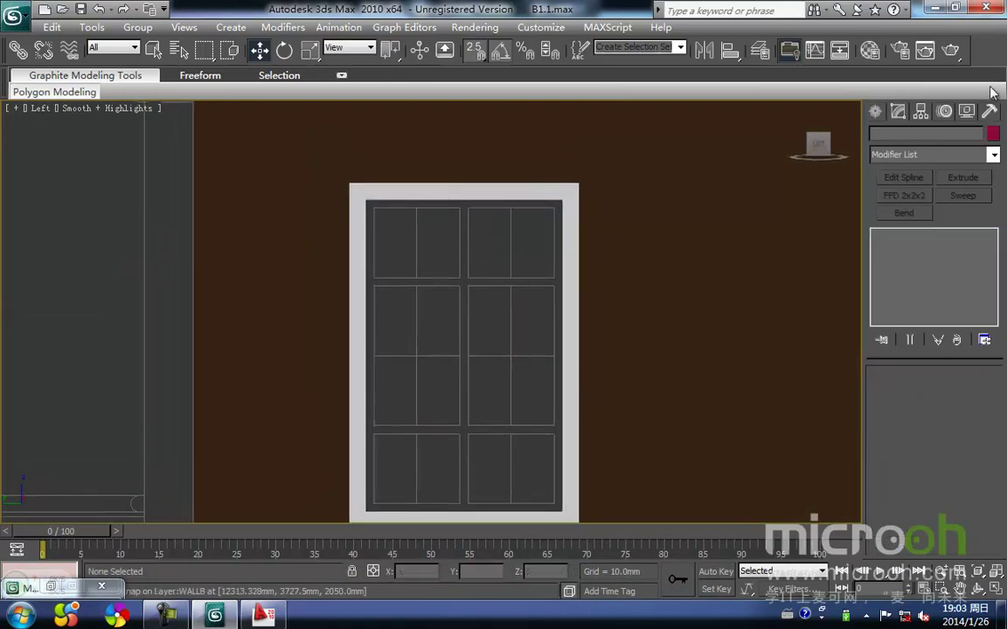
left_click(877, 112)
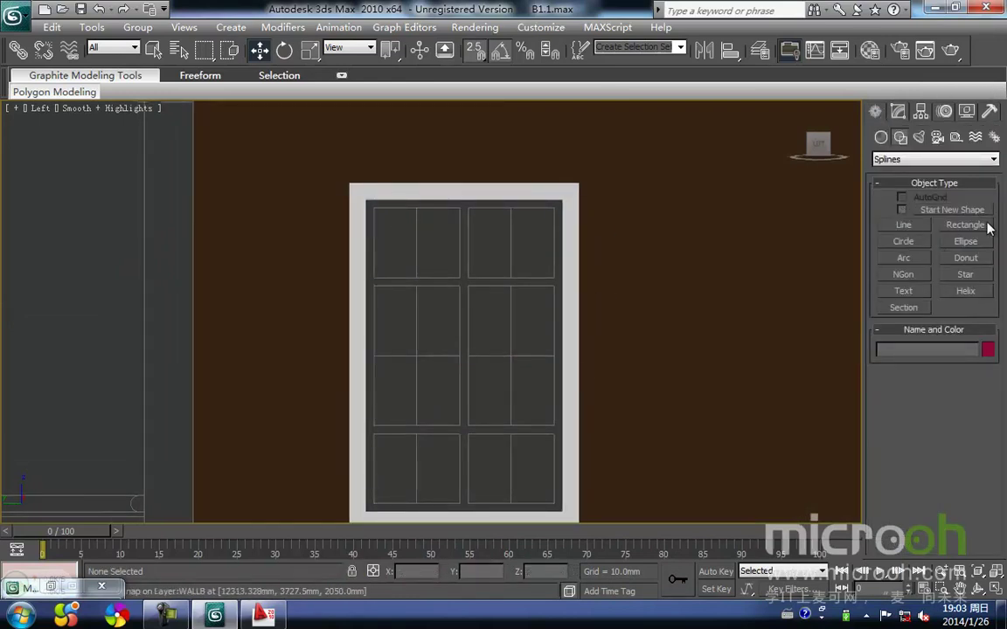
left_click(987, 225)
middle_click_drag(430, 264, 440, 218)
mouse_move(376, 156)
left_mouse_down()
mouse_move(532, 454)
mouse_move(573, 463)
left_mouse_up()
middle_click_drag(482, 284, 488, 344)
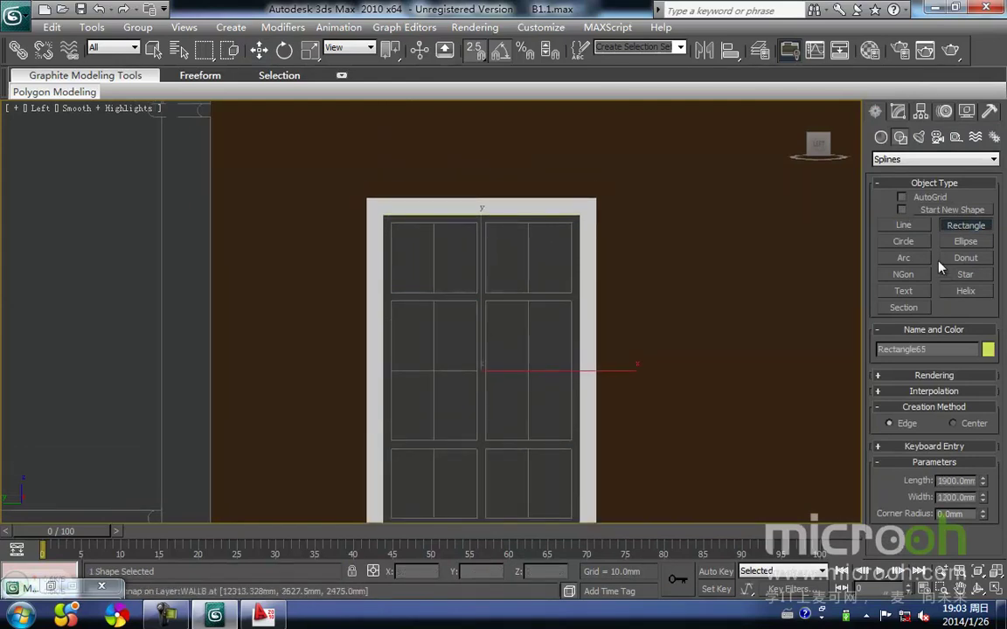
Step: Trace the two upper panes at 425 by 525 mm, the two middle panes, and the lower-left pane at 425 by 525 mm
left_click_drag(394, 225, 468, 279)
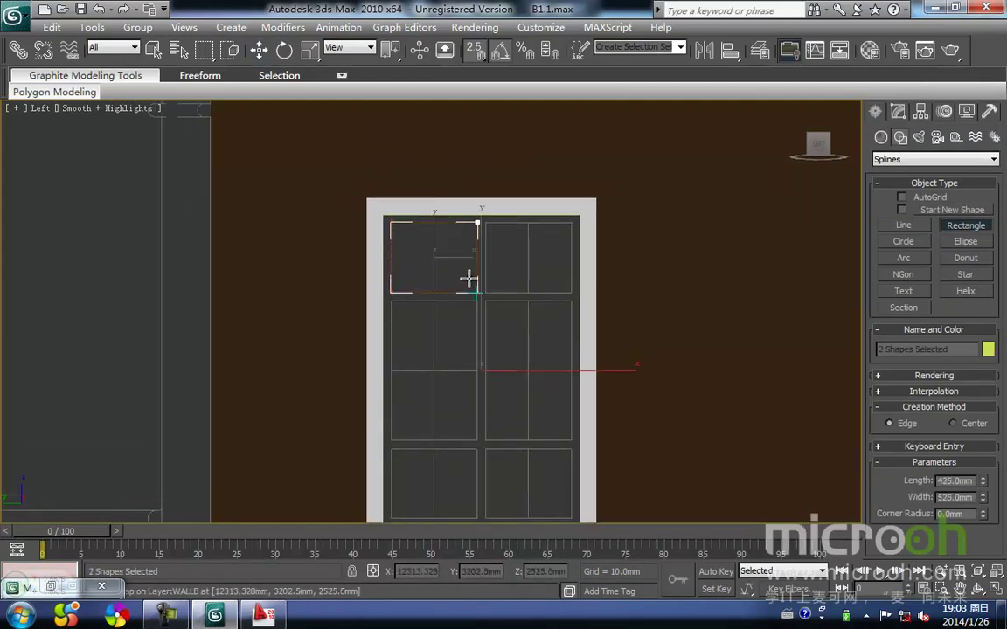
left_click_drag(496, 229, 566, 290)
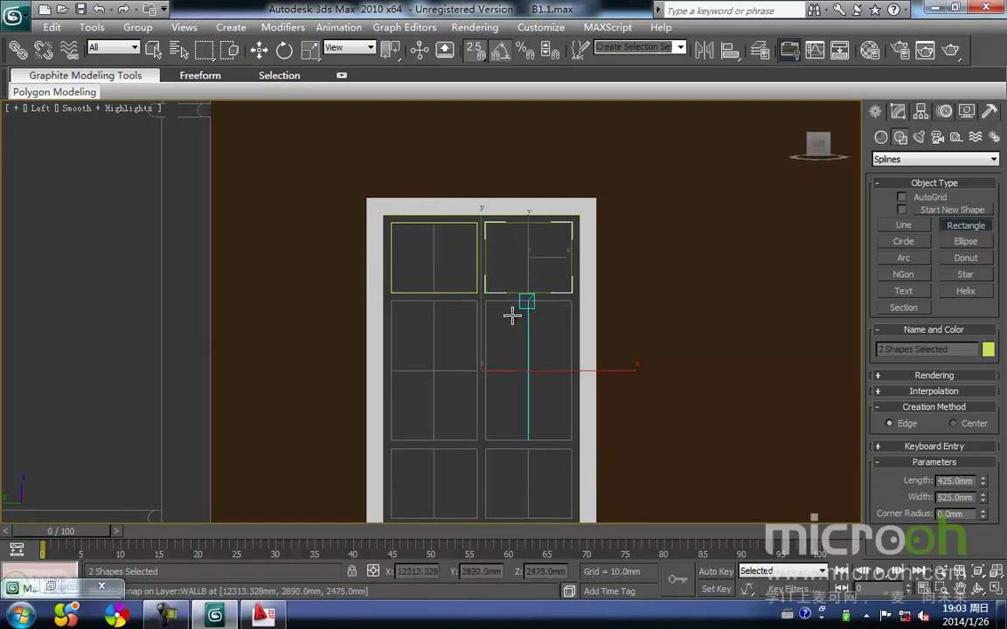
middle_click_drag(512, 316, 537, 262)
left_click_drag(413, 247, 496, 386)
left_click_drag(511, 248, 592, 393)
middle_click_drag(521, 390, 560, 341)
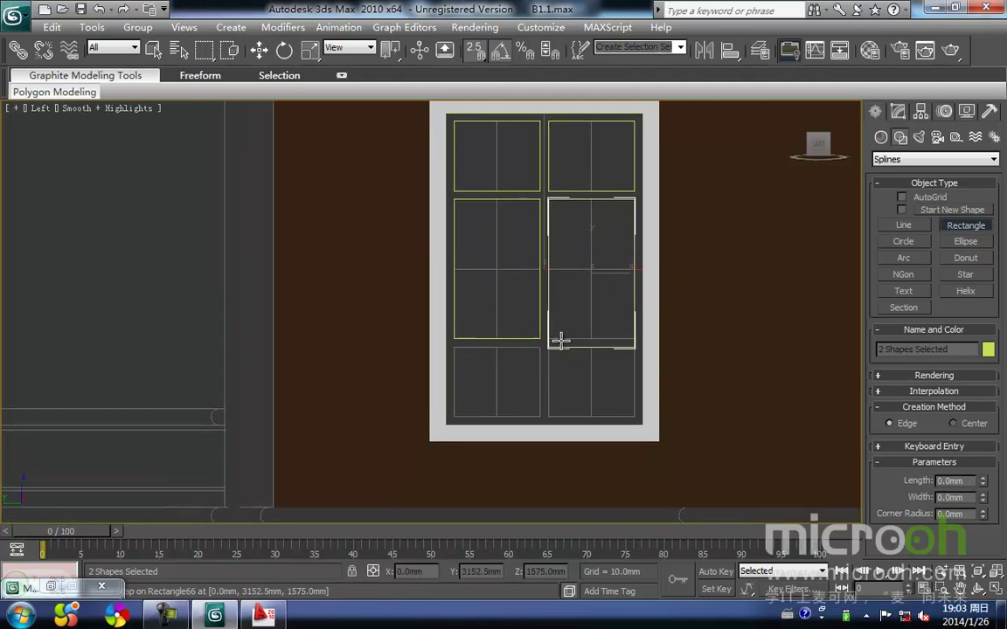
left_click_drag(457, 348, 542, 408)
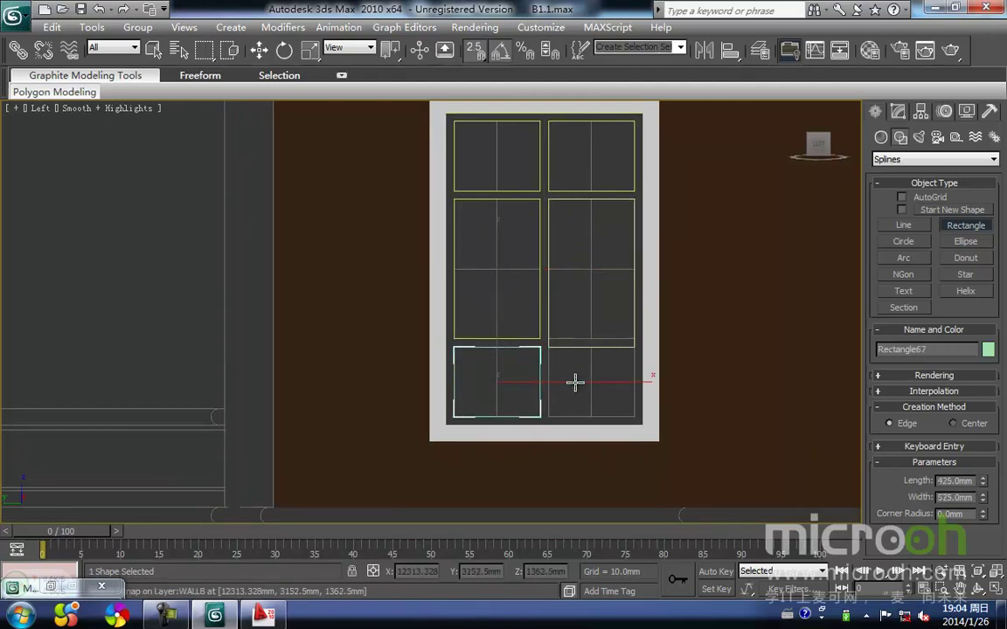
Step: Convert the oversized middle-right pane rectangle to an editable spline
scroll(569, 380, "up", 3)
middle_click_drag(553, 375, 522, 310)
middle_click_drag(577, 280, 527, 339)
key("w")
left_click(573, 353)
left_click(560, 315)
middle_click_drag(542, 298, 545, 409)
key("1")
right_click(562, 382)
mouse_move(697, 521)
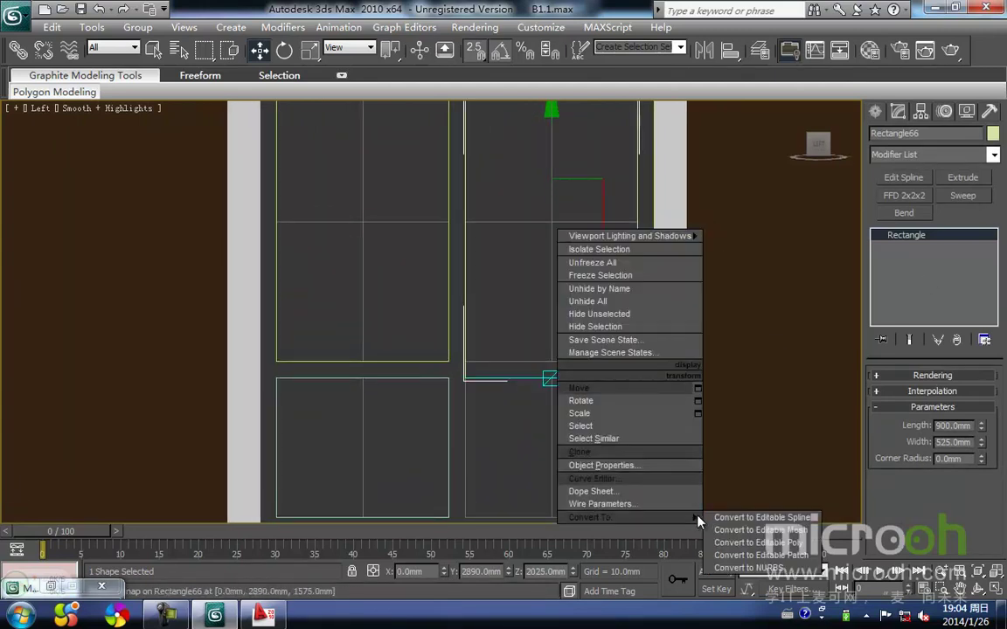
left_click(731, 519)
Step: Move the bottom vertices of the middle-right pane spline up to the pane's lower edge on the elevation drawing
middle_click_drag(527, 403, 524, 393)
key("1")
left_click_drag(580, 402, 463, 355)
key("space")
left_click(520, 408)
key("1")
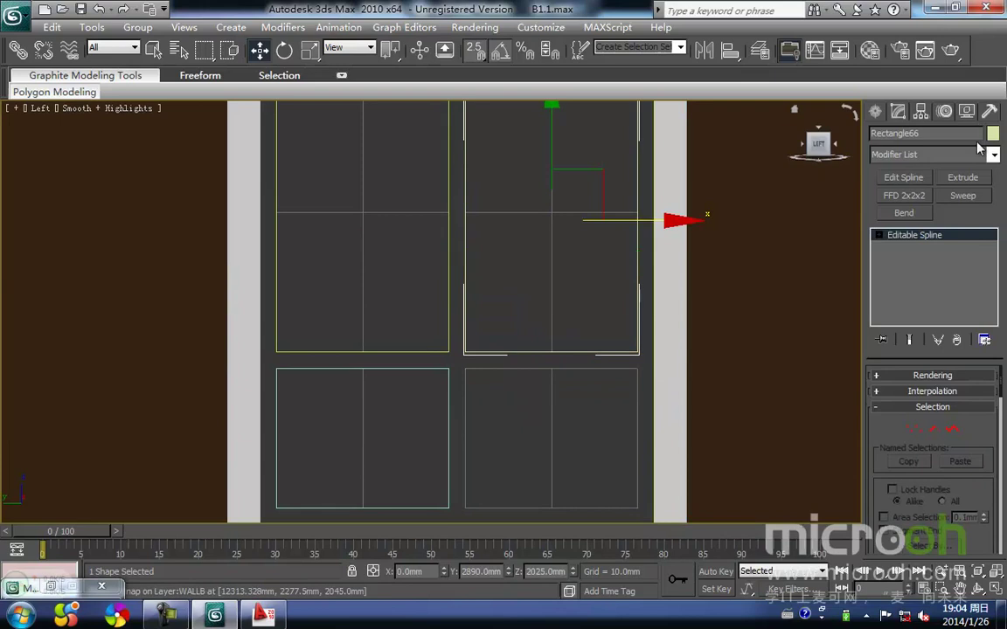
Step: Draw a rectangle over the lower-right pane of the window
left_click(875, 113)
left_click(968, 229)
middle_click_drag(618, 402, 611, 339)
mouse_move(473, 311)
left_mouse_down()
mouse_move(591, 427)
mouse_move(621, 438)
left_mouse_up()
key("w")
left_click(517, 396)
Step: Attach the other pane rectangles and the frame outline to the middle-right pane spline to form one shape
left_click(545, 290)
right_click(548, 290)
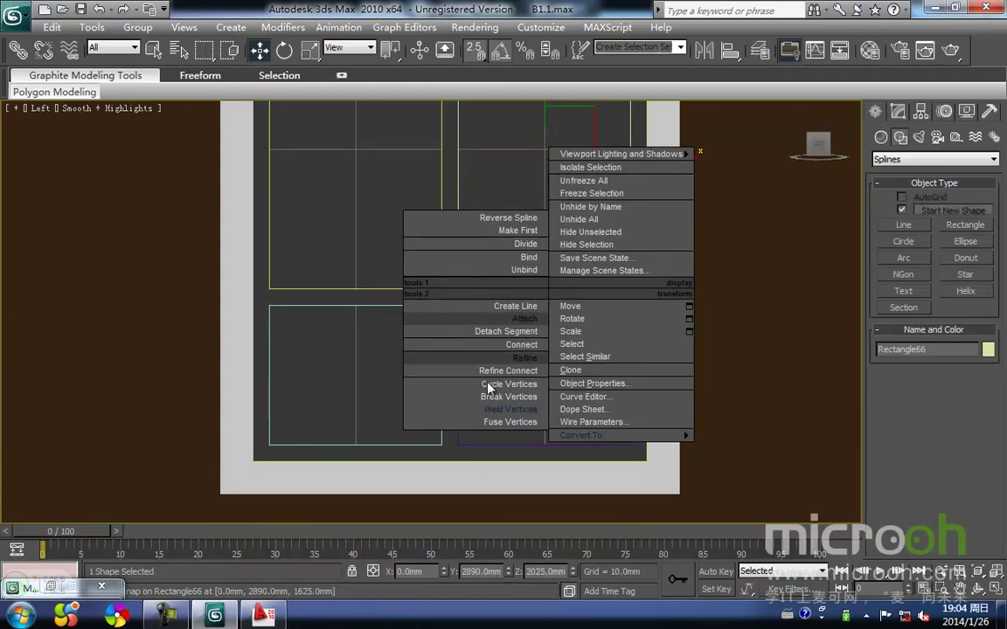
left_click(518, 318)
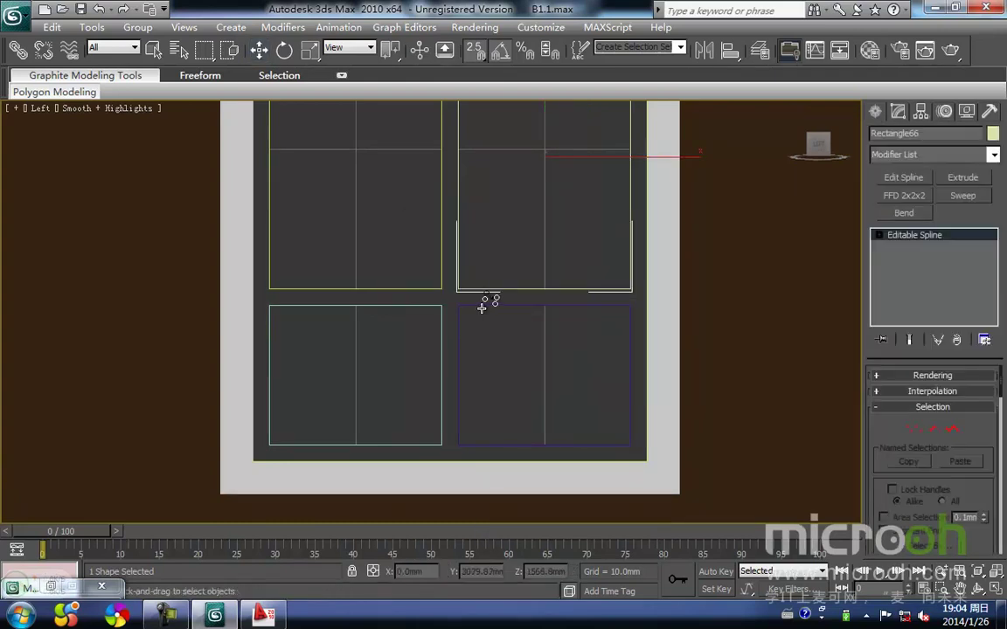
left_click(481, 306)
left_click(418, 305)
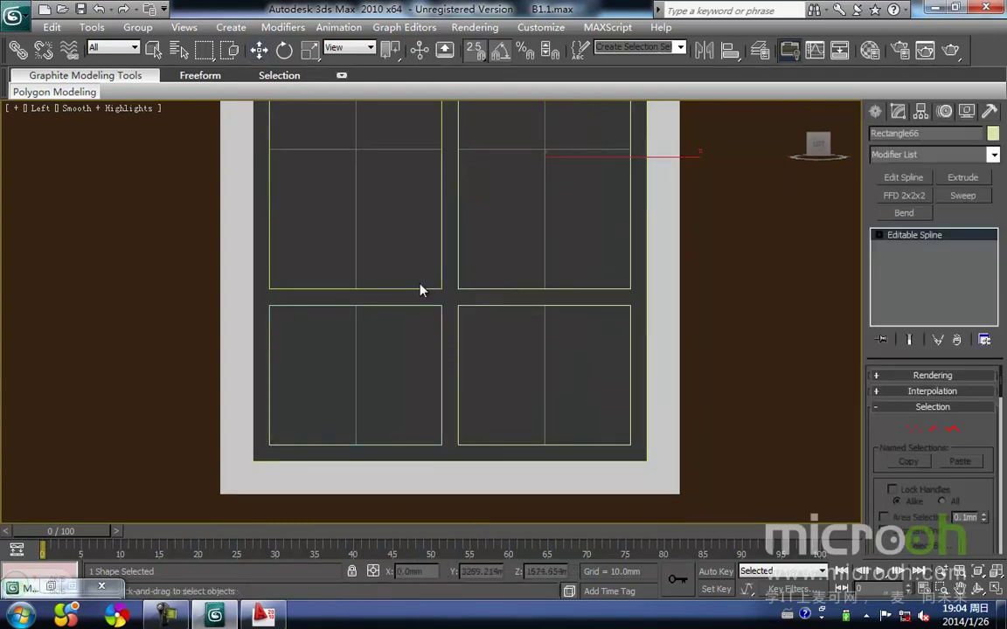
middle_click_drag(428, 253, 435, 417)
scroll(434, 418, "down", 1)
scroll(452, 332, "down", 2)
scroll(454, 333, "up", 2)
middle_click_drag(484, 334, 477, 350)
key("w")
key("space")
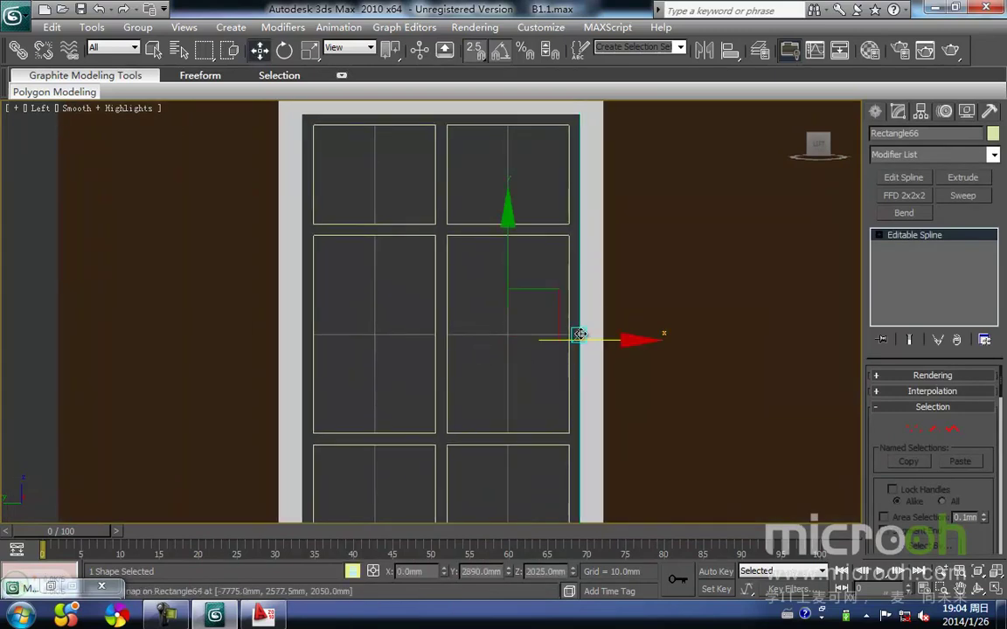
left_click_drag(582, 339, 631, 353)
key("ctrl+z")
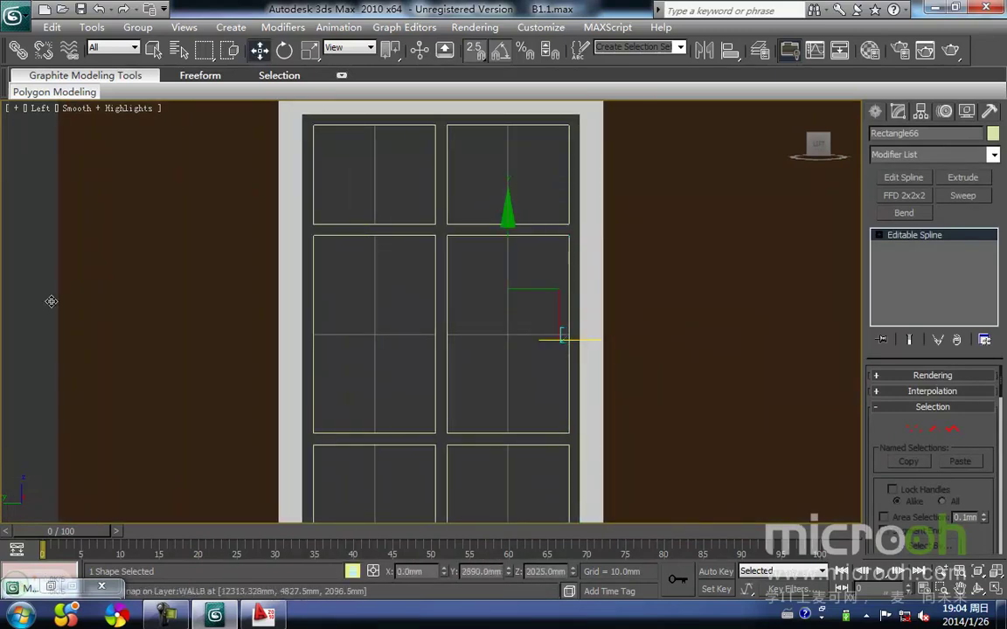
Step: Extrude the combined window frame shape by 50 mm
left_click(963, 177)
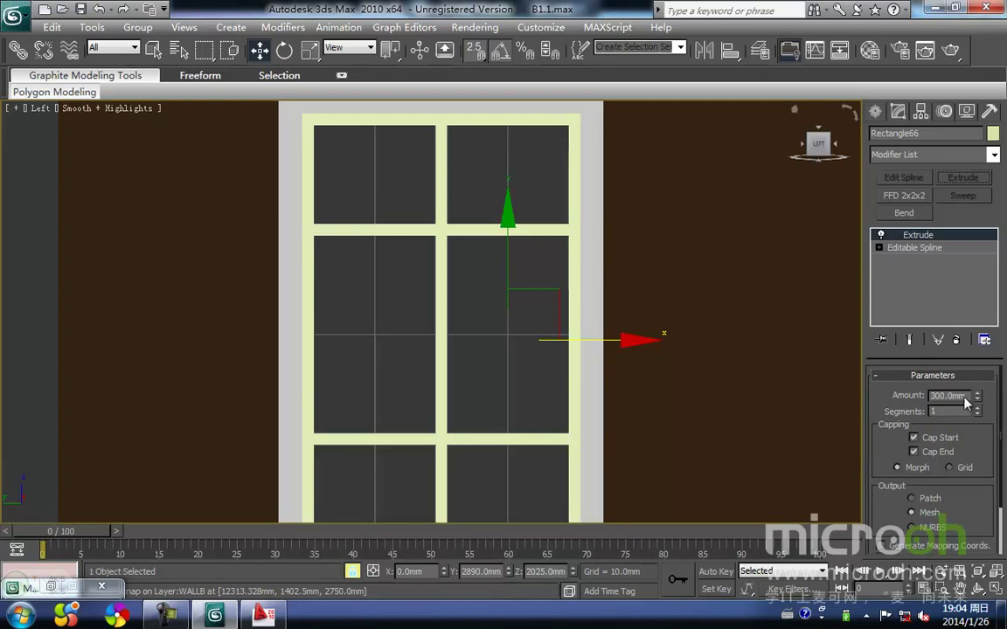
left_click_drag(966, 396, 579, 386)
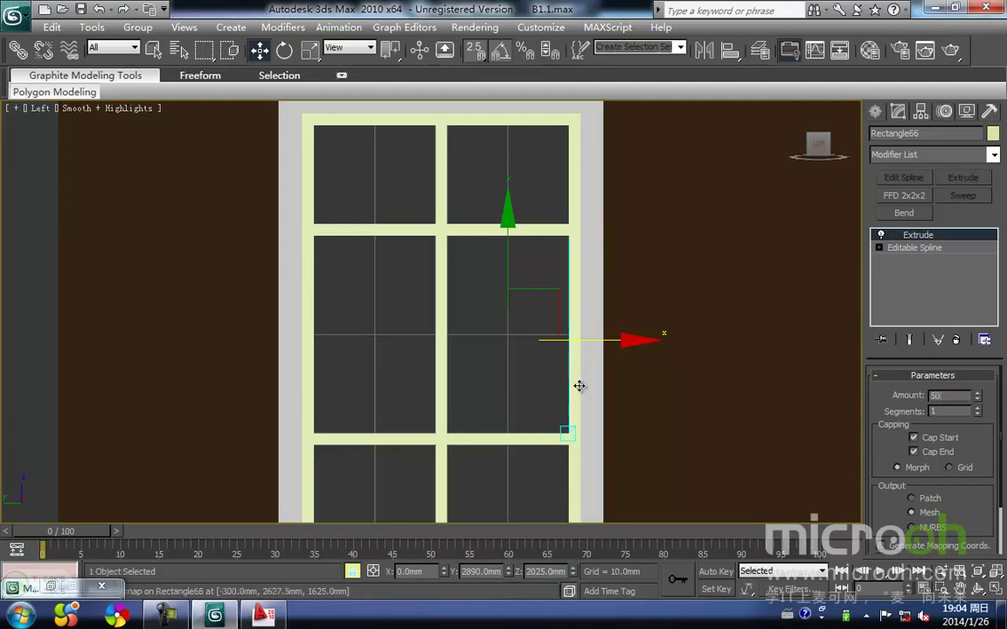
Step: Align the extruded window frame to the window casing on the Z position only, center to center
scroll(16, 252, "down", 2)
middle_click_drag(73, 274, 200, 281)
key("alt+a")
left_click(339, 312)
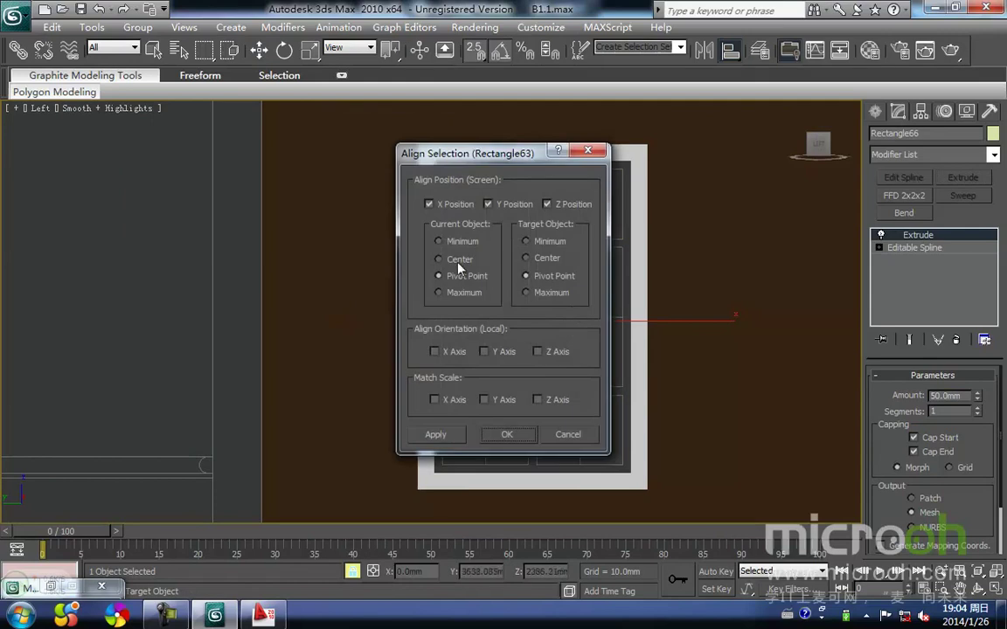
left_click(429, 205)
left_click(488, 204)
left_click(514, 435)
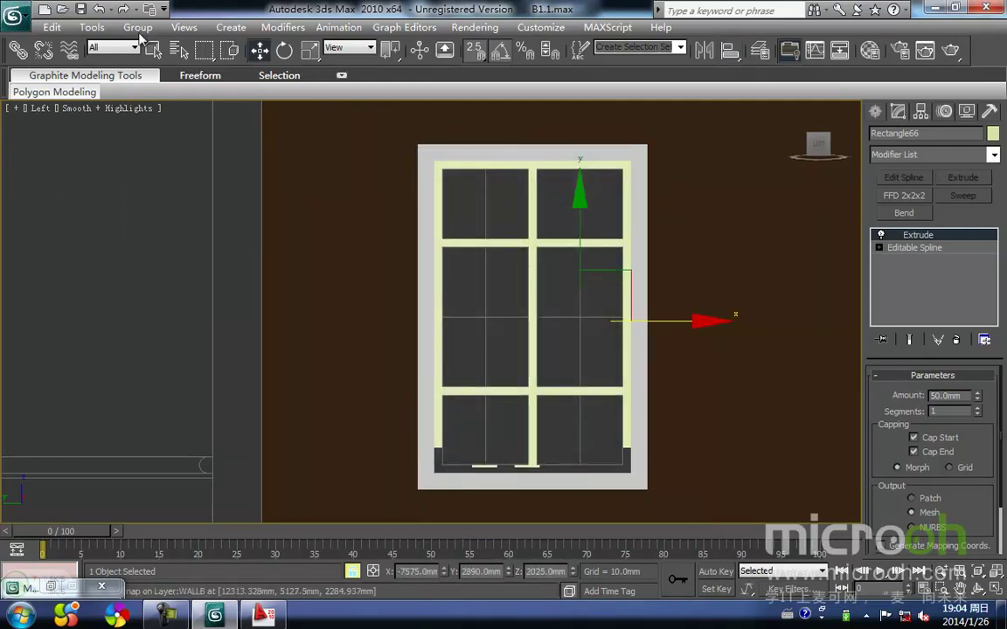
Step: Assign the 门窗框 material to the window frame and put the material editor away
mouse_move(494, 340)
middle_mouse_down()
mouse_move(418, 330)
mouse_move(406, 358)
middle_mouse_up()
key("m")
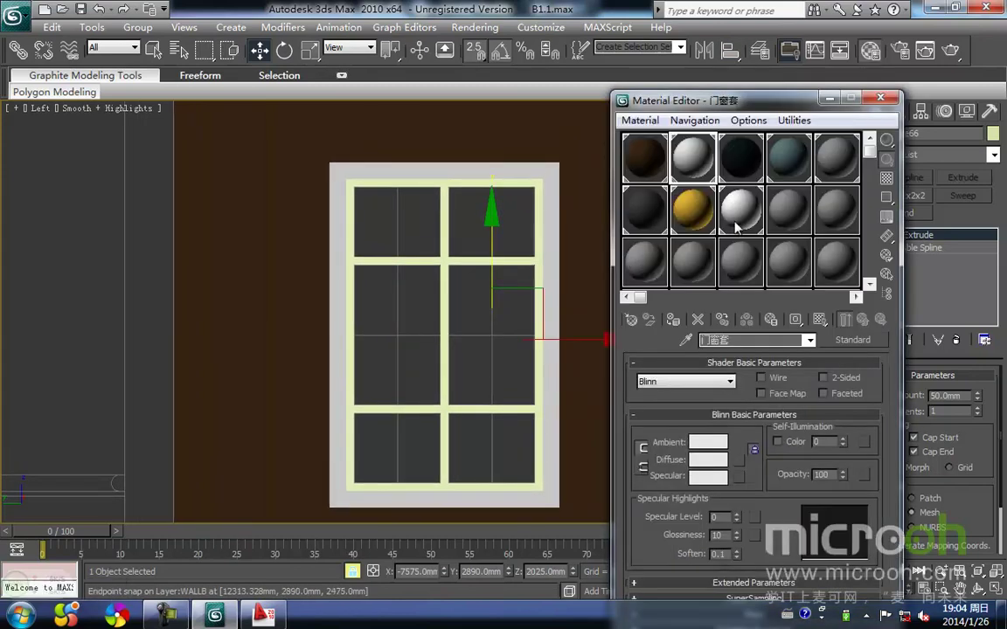
left_click(739, 169)
left_click(671, 322)
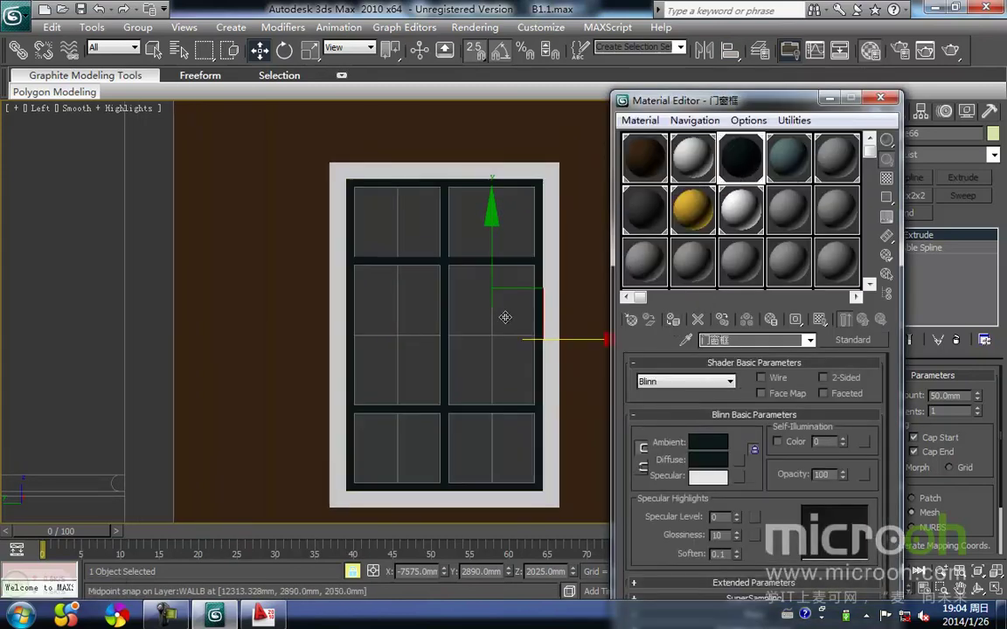
left_click(485, 367)
left_click(829, 99)
right_click(72, 315, "ctrl")
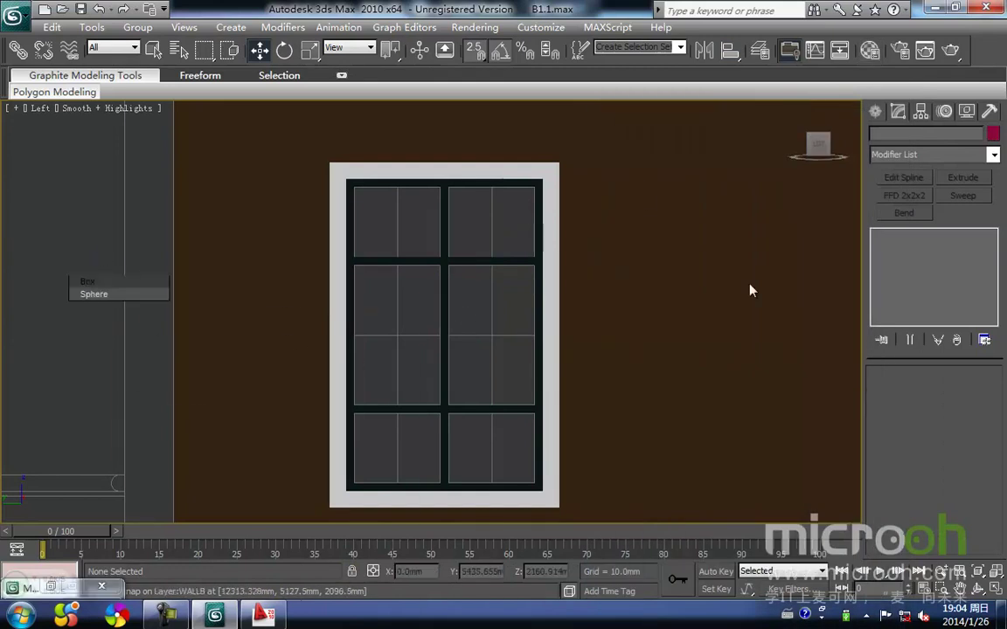
Step: Draw a vertical line through the middle of the window's left pane column, from the top panes to the bottom panes
left_click(872, 117)
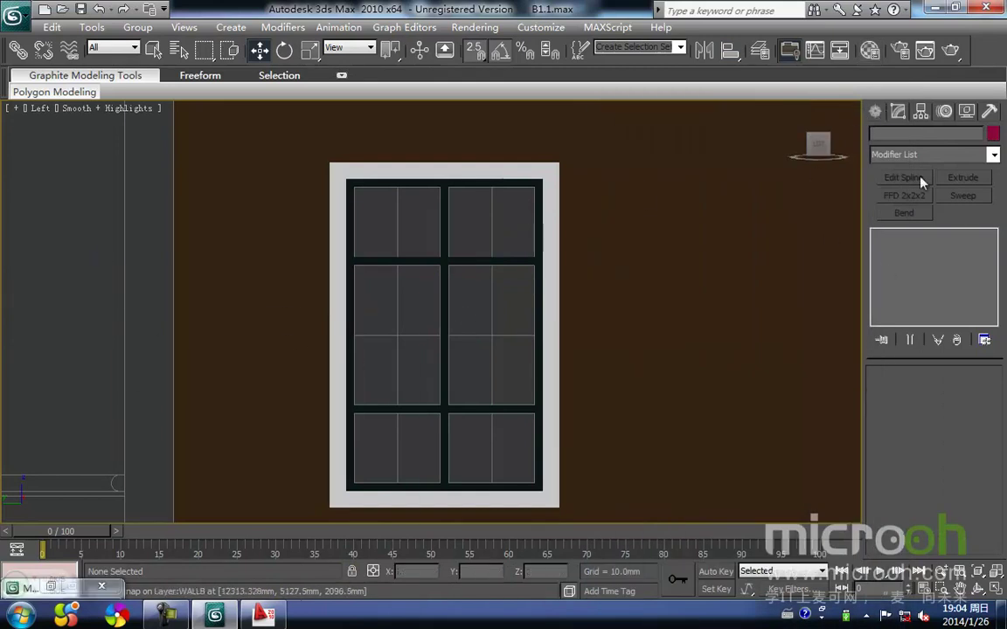
left_click(878, 113)
left_click(904, 225)
left_click(398, 192)
left_click(398, 482)
right_click(398, 480)
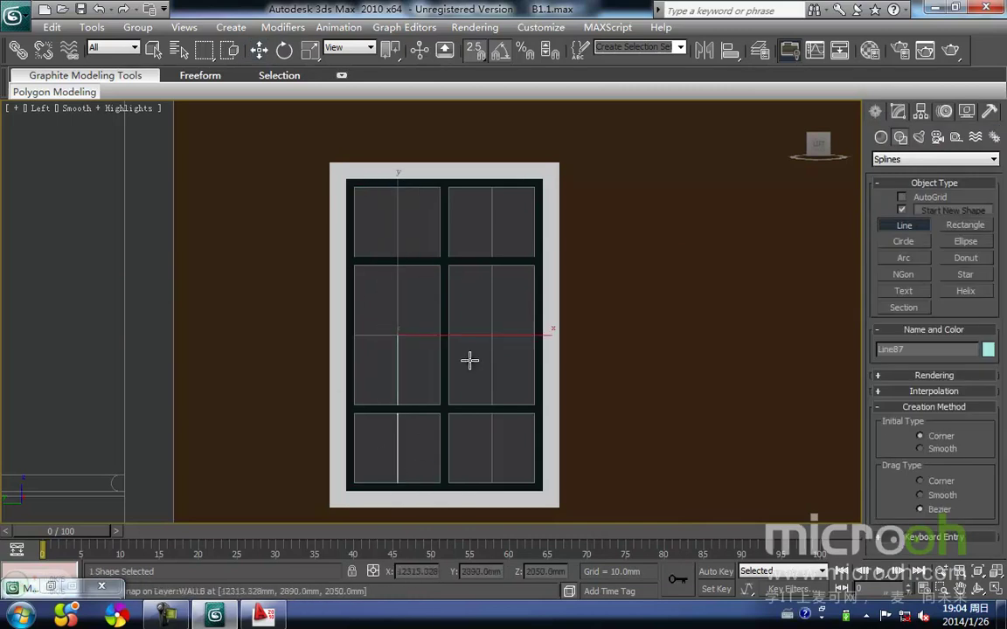
Step: Add a vertical line through the right pane column and a horizontal line across the middle panes, all within the same shape
left_click(903, 210)
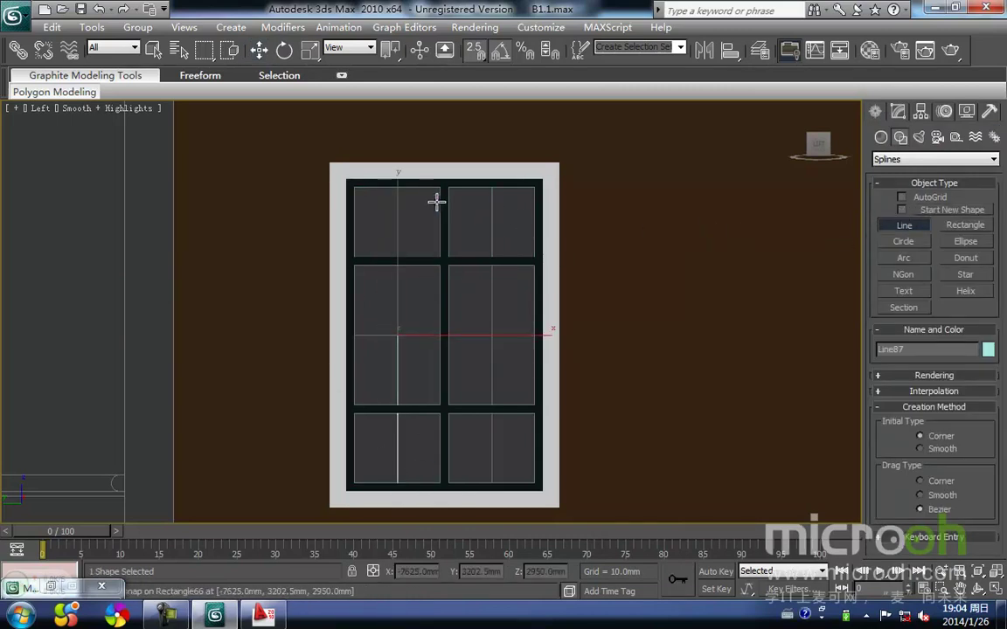
left_click(492, 189)
left_click(497, 477)
right_click(493, 460)
left_click(362, 342)
left_click(535, 337)
right_click(509, 359)
right_click(504, 382)
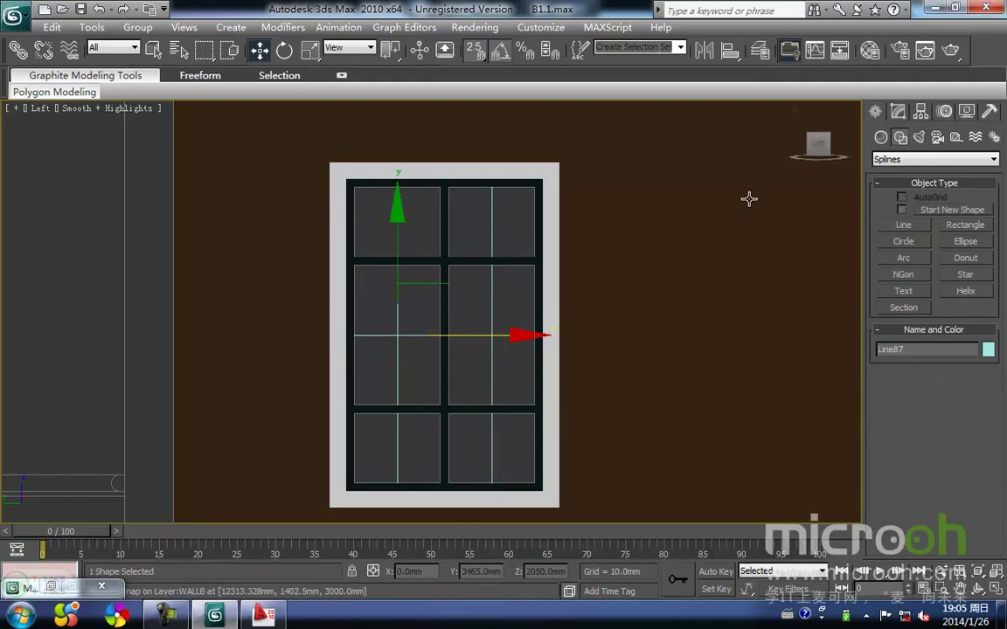
Step: Sweep the glazing bar lines with a Bar section 20 mm long and 20 mm wide
left_click(898, 111)
left_click(965, 195)
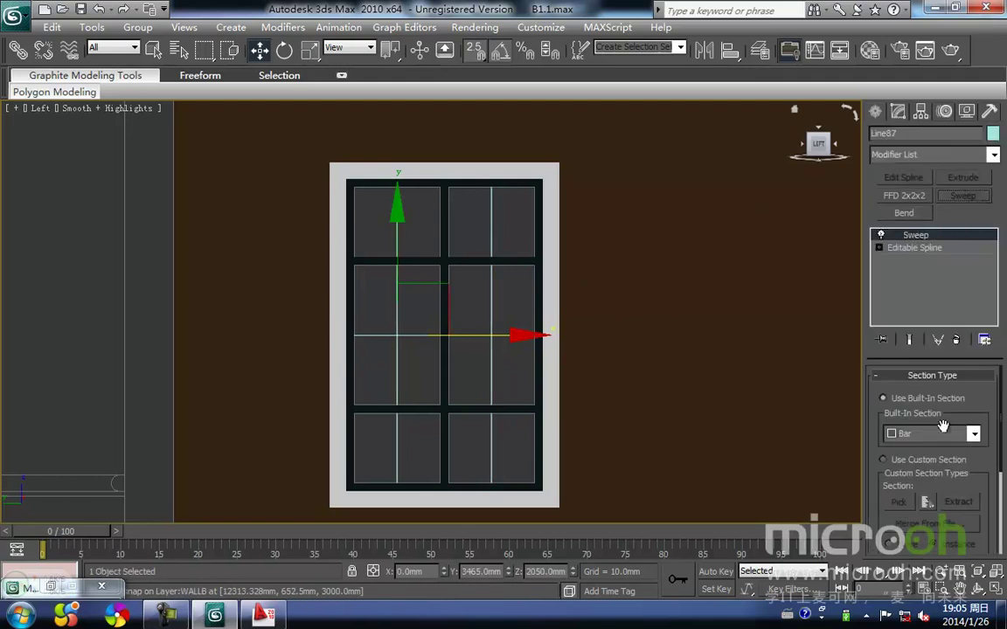
left_click_drag(1002, 446, 1002, 520)
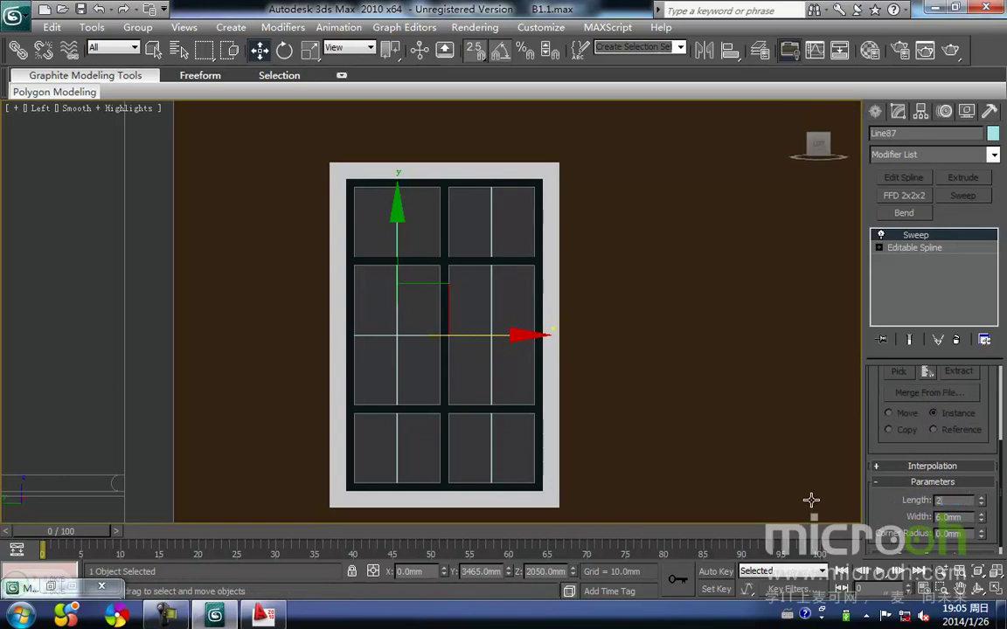
type("20.0mm")
key("Return")
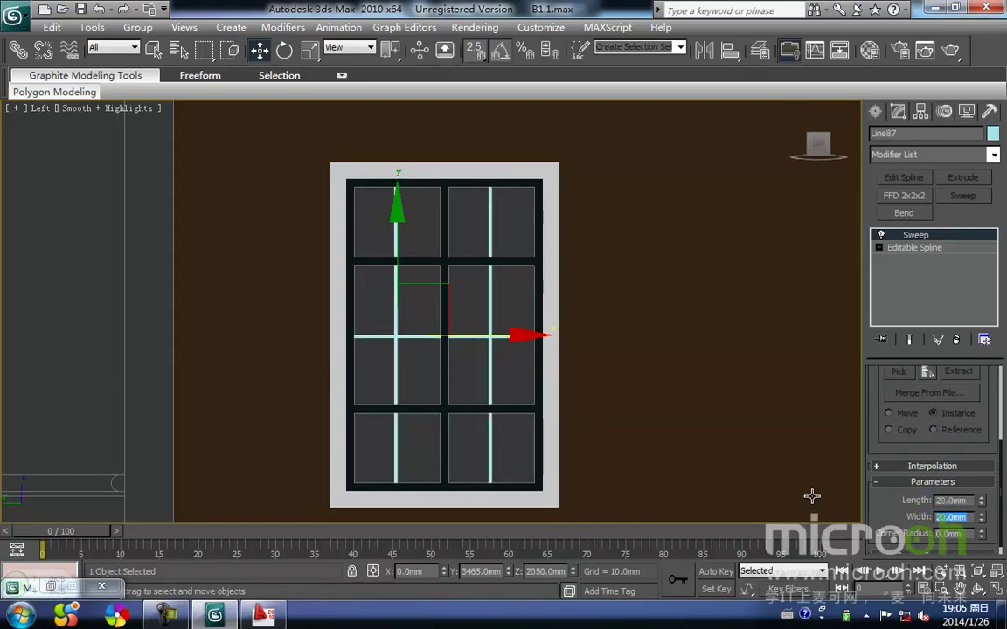
Step: Align the swept glazing bars to the window frame on the Z position, center to center
middle_click_drag(486, 375, 511, 366)
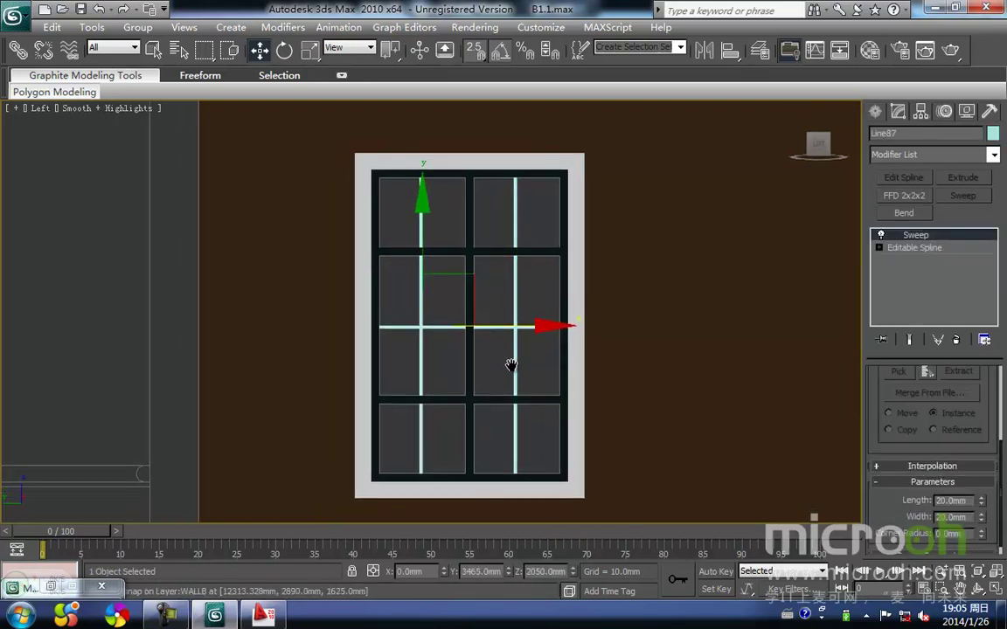
key("alt+a")
left_click(470, 374)
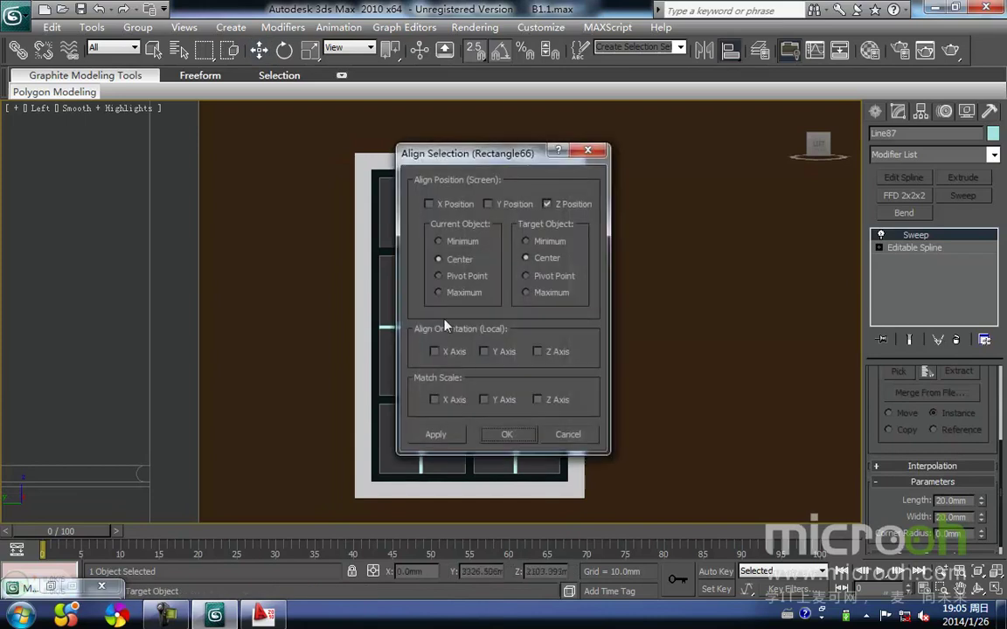
left_click(500, 438)
Step: Assign the 门窗框 material to the glazing bars together with the frame, and clear the selection
middle_click_drag(485, 376, 495, 390)
scroll(497, 390, "up", 3)
left_click_drag(572, 416, 486, 345)
middle_click_drag(492, 351, 506, 284)
key("m")
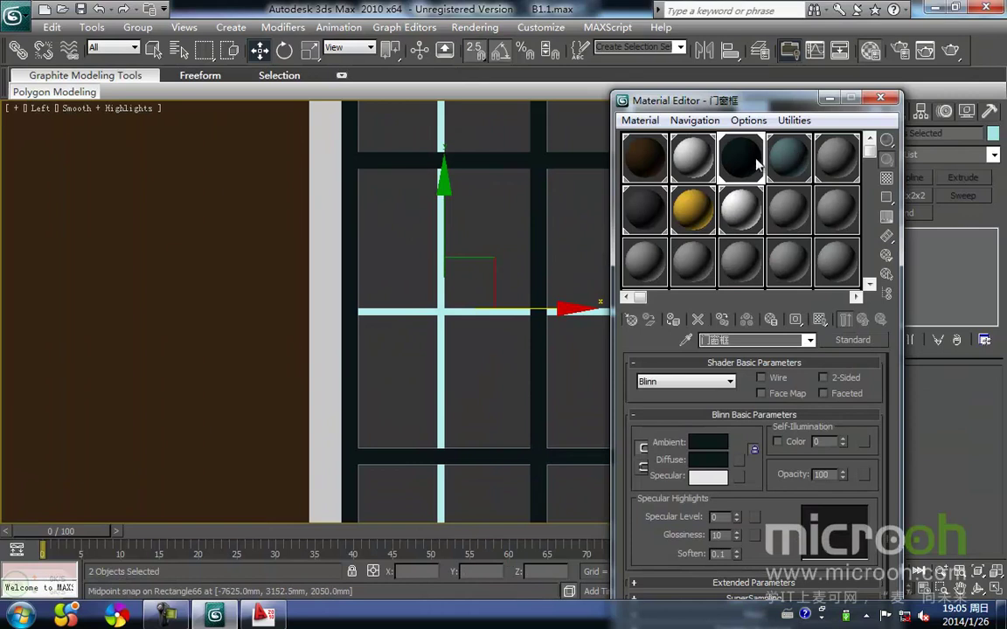
left_click(674, 319)
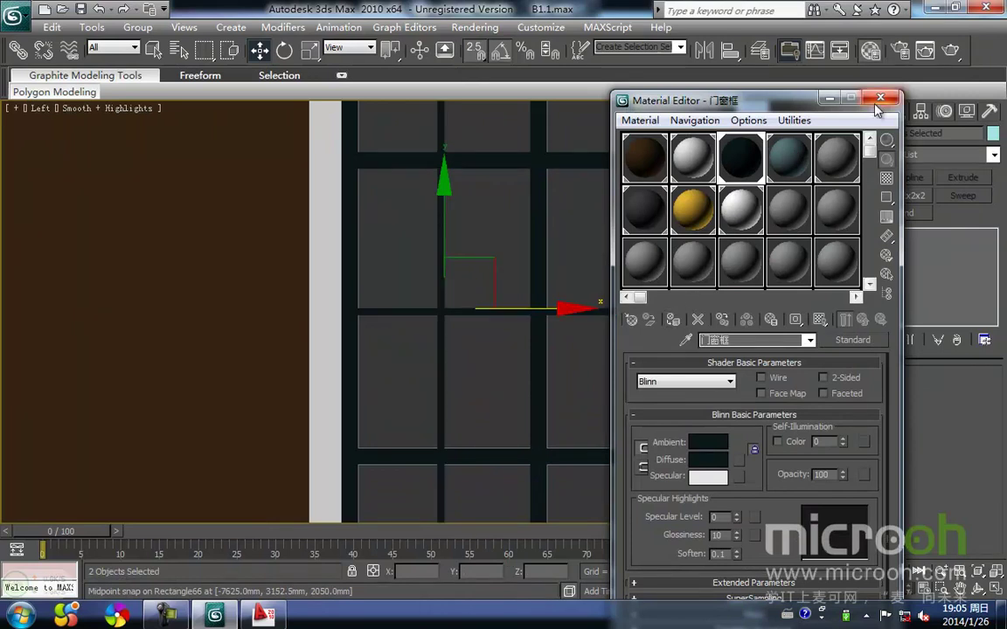
left_click(878, 98)
scroll(604, 325, "down", 4)
left_click(153, 286)
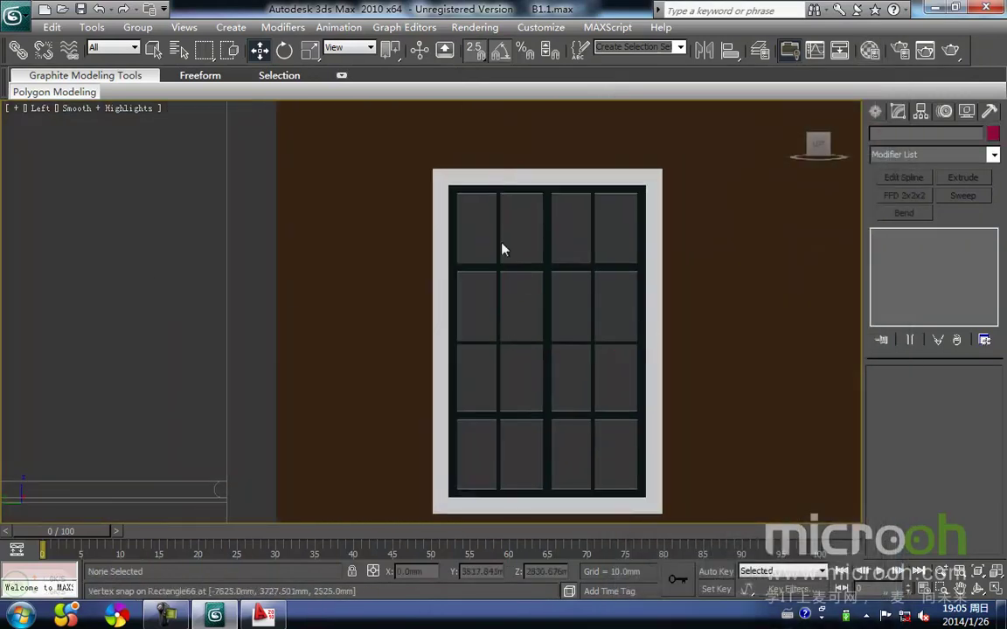
Step: Draw an 1800 by 1100 mm rectangle over all the window panes and extrude it 5 mm as the glass
left_click(878, 114)
left_click(975, 226)
middle_click_drag(565, 252, 564, 240)
left_click_drag(456, 181, 623, 474)
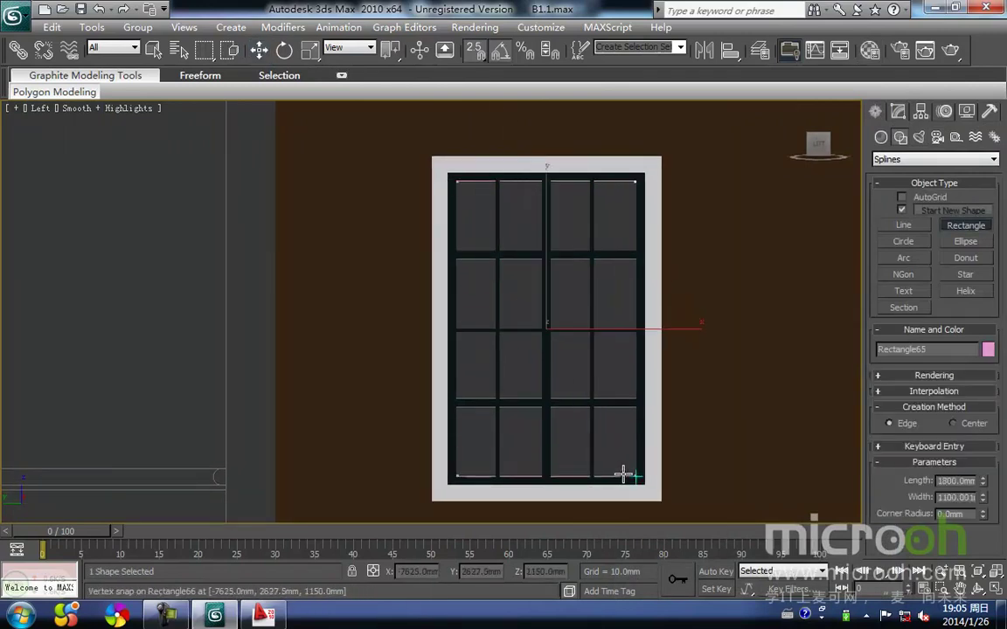
left_click(899, 115)
left_click(961, 177)
left_click_drag(963, 396, 704, 391)
key("Return")
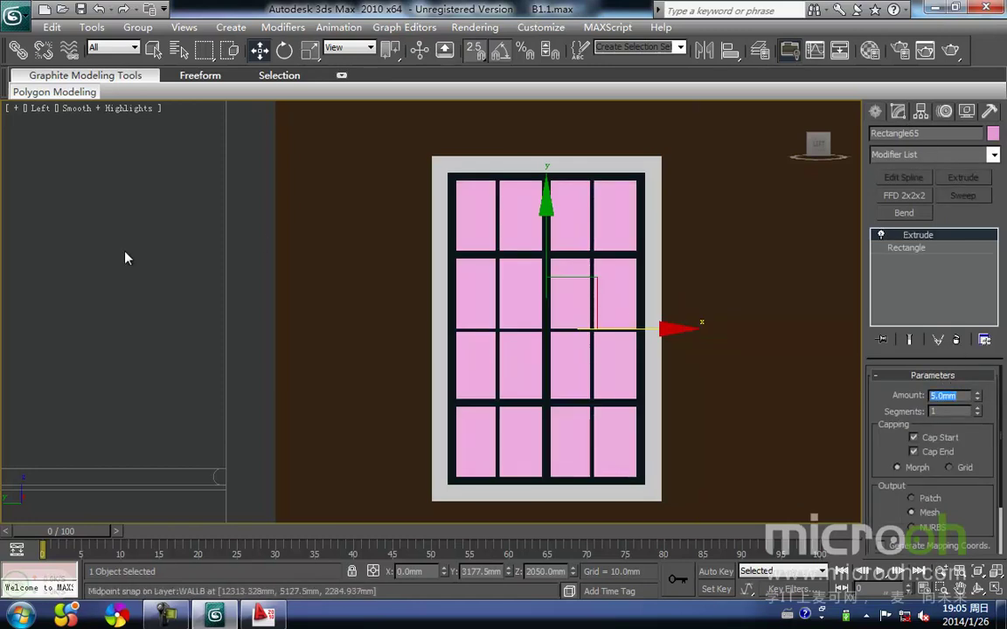
left_click(125, 253)
Step: Assign the teal glass material to the extruded glass and close the material editor
middle_click_drag(454, 330, 431, 345)
key("m")
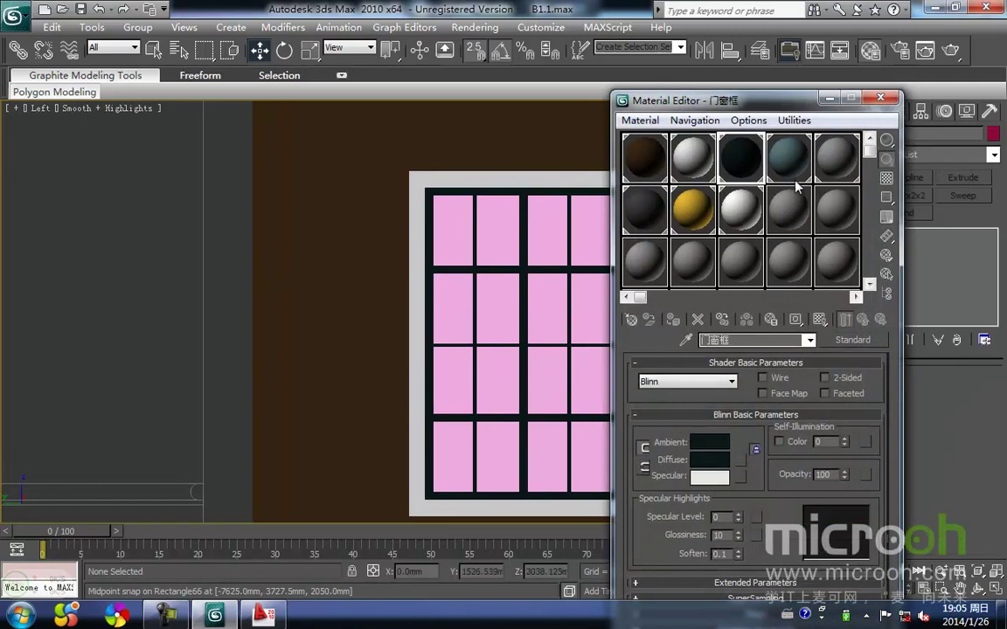
left_click_drag(540, 261, 535, 262)
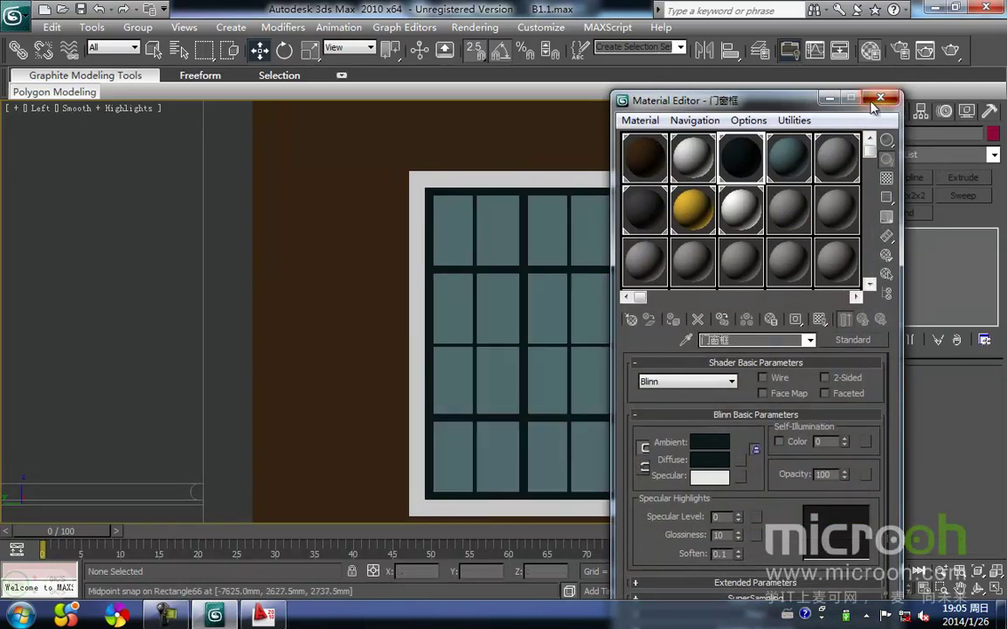
left_click(874, 101)
Step: Align the glass to the window frame on the Z position, center to center
left_click(505, 232)
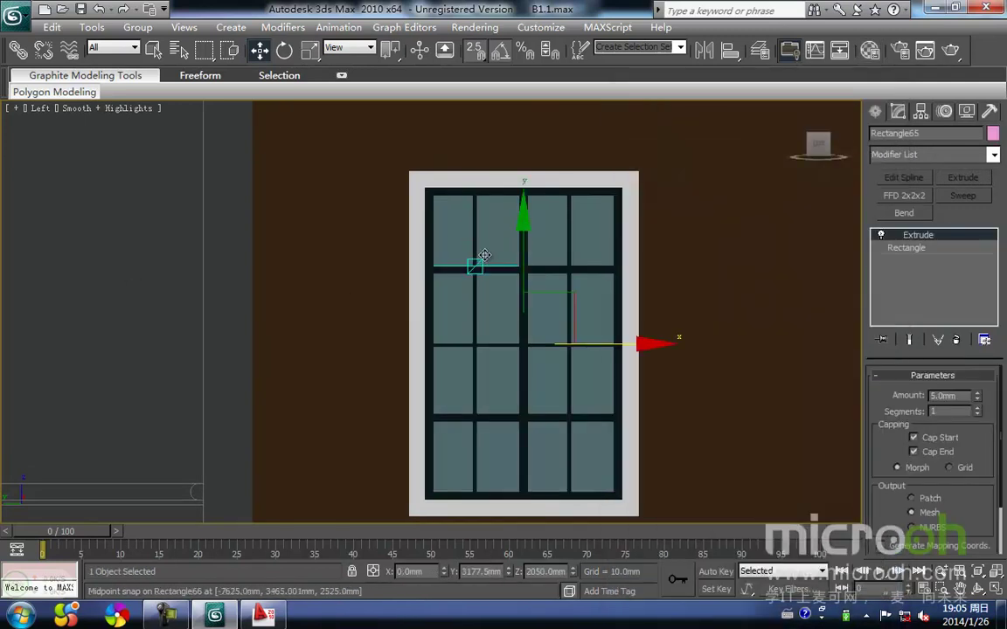
scroll(478, 265, "up", 3)
middle_click_drag(480, 265, 476, 328)
key("alt+a")
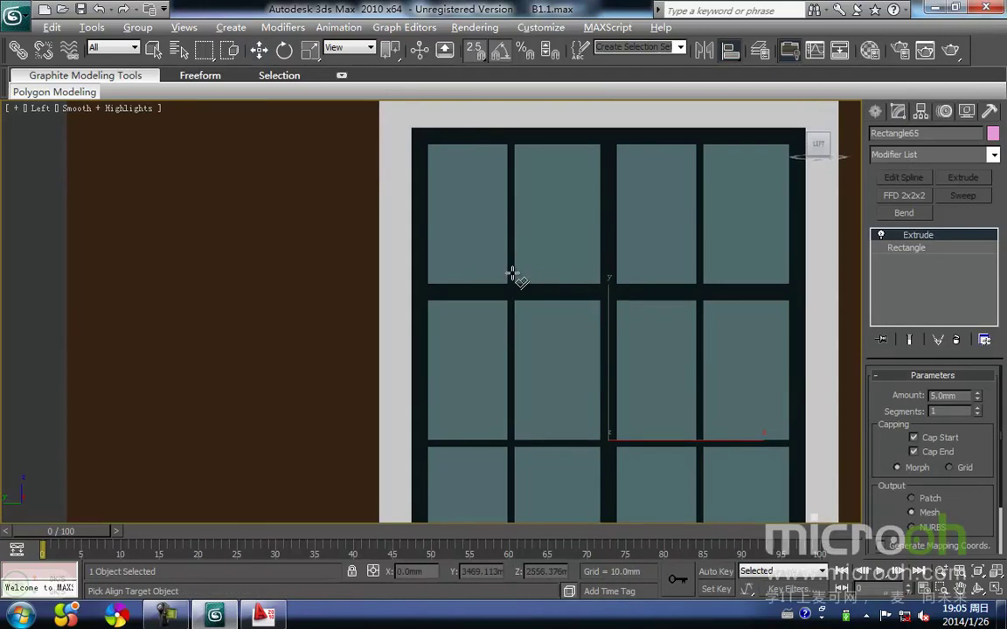
left_click(514, 274)
left_click(498, 433)
middle_click_drag(474, 432, 480, 411)
Step: Examine in a wireframe top view how the glass, glazing bars and frame sit within the casing's depth
scroll(480, 412, "down", 5)
middle_click_drag(240, 404, 342, 421)
key("t")
key("z")
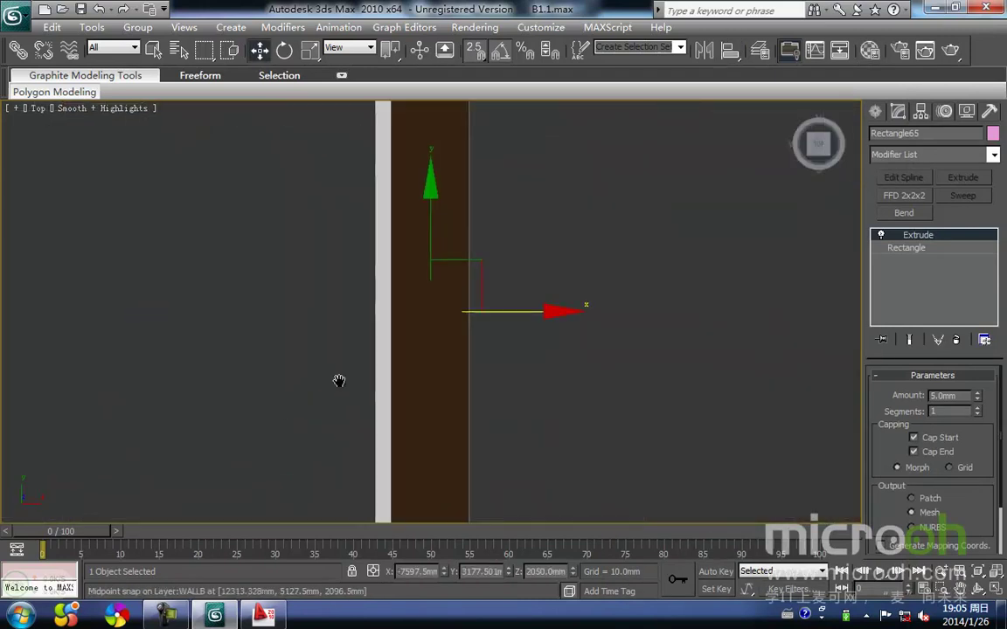
key("F3")
scroll(418, 317, "up", 3)
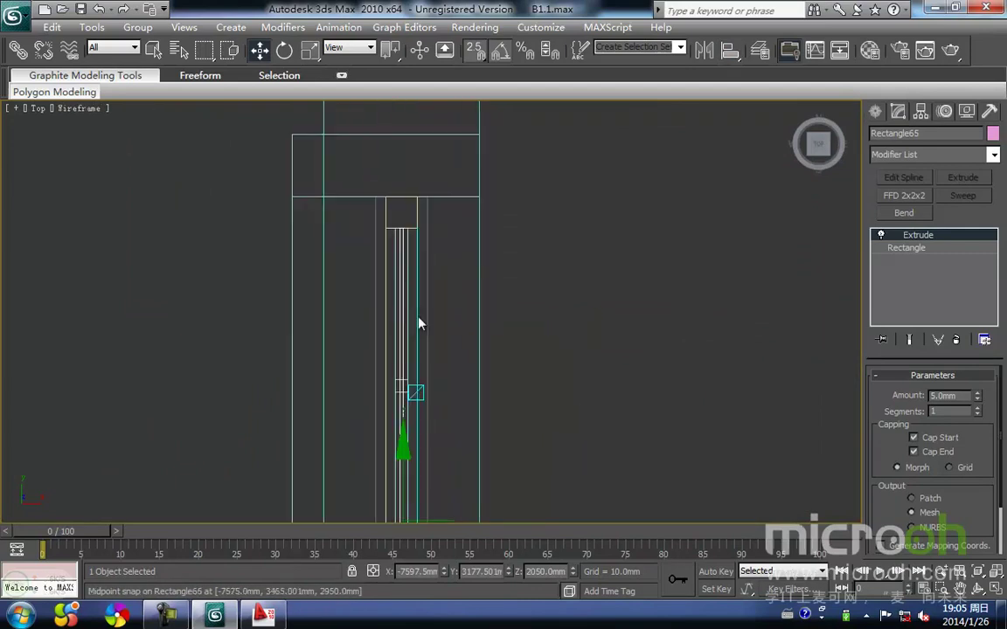
middle_click_drag(411, 331, 467, 385)
scroll(418, 284, "down", 2)
key("l")
key("z")
key("F3")
key("F3")
middle_click_drag(470, 312, 478, 339)
Step: Group the window's casing, frame, glazing bars and glass into one object
left_click(481, 347)
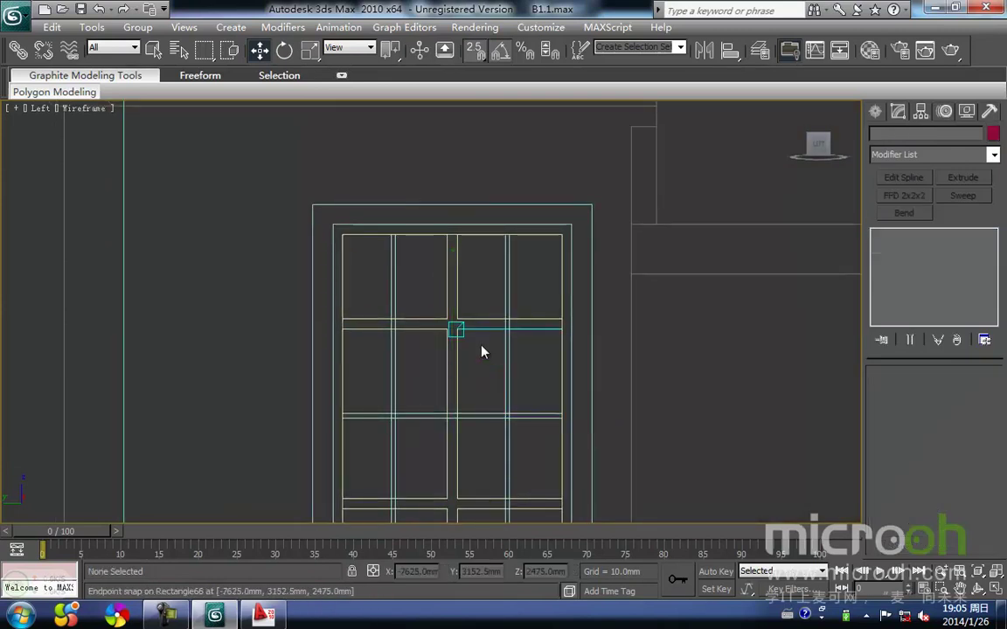
left_click_drag(480, 357, 398, 259)
left_click_drag(366, 215, 363, 215)
middle_click_drag(355, 259, 354, 252)
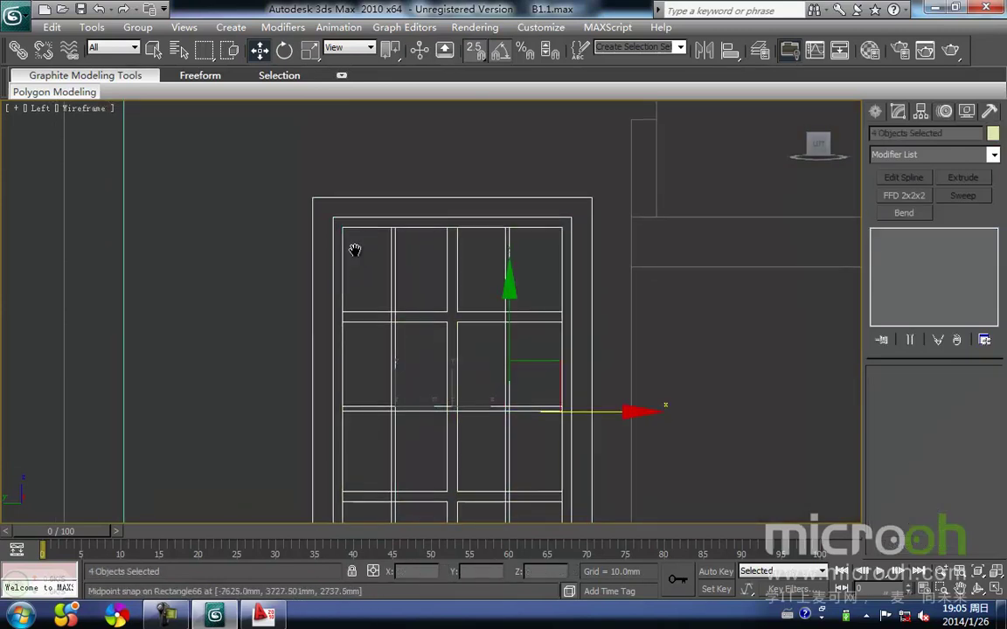
key("F3")
scroll(428, 324, "down", 4)
middle_click_drag(406, 306, 403, 262)
scroll(440, 368, "up", 4)
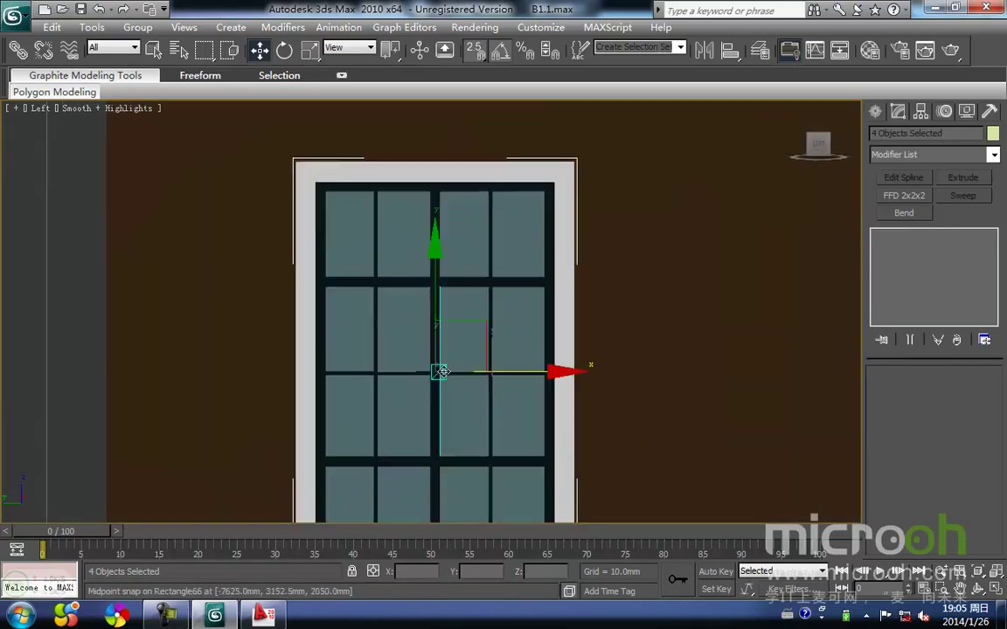
middle_click_drag(434, 348, 413, 450)
middle_click_drag(457, 378, 467, 335)
scroll(446, 358, "down", 2)
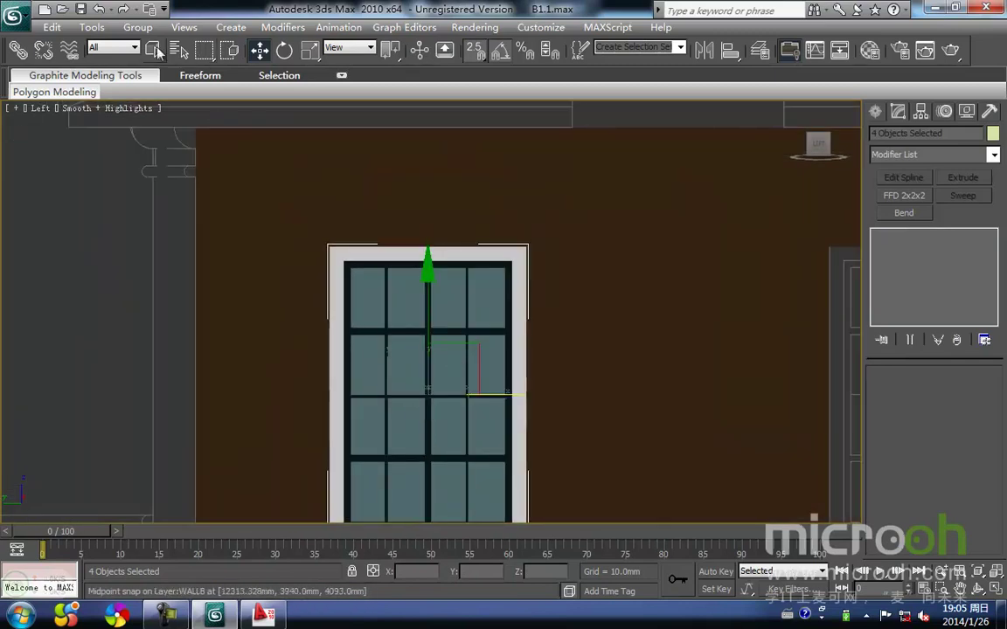
left_click(137, 27)
left_click(187, 54)
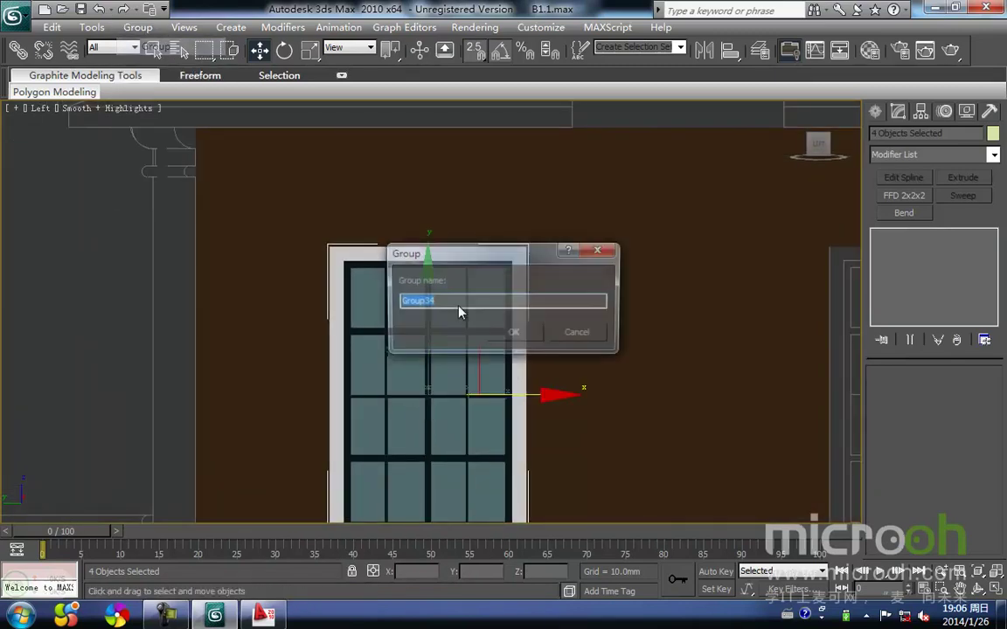
left_click(513, 334)
Step: Copy the window group as a single instance onto the second window opening of the side wall
middle_click_drag(516, 336, 257, 312)
middle_click_drag(348, 263, 270, 313)
left_click_drag(191, 267, 688, 278, "shift")
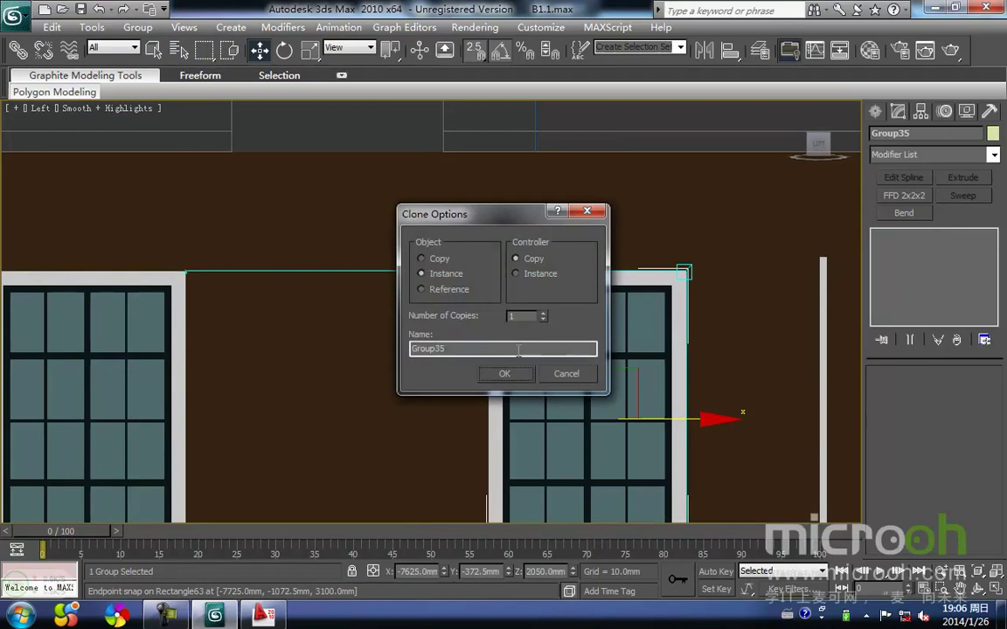
left_click(504, 374)
middle_click_drag(390, 317, 393, 398)
scroll(393, 398, "down", 2)
left_click(525, 239)
scroll(400, 268, "down", 4)
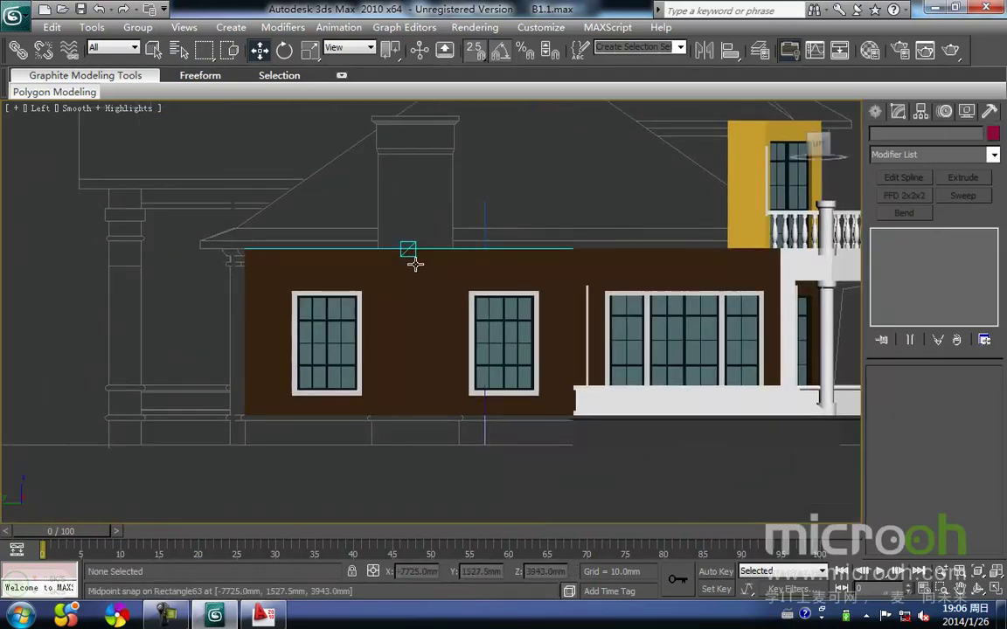
scroll(415, 264, "up", 2)
middle_click_drag(415, 264, 523, 347)
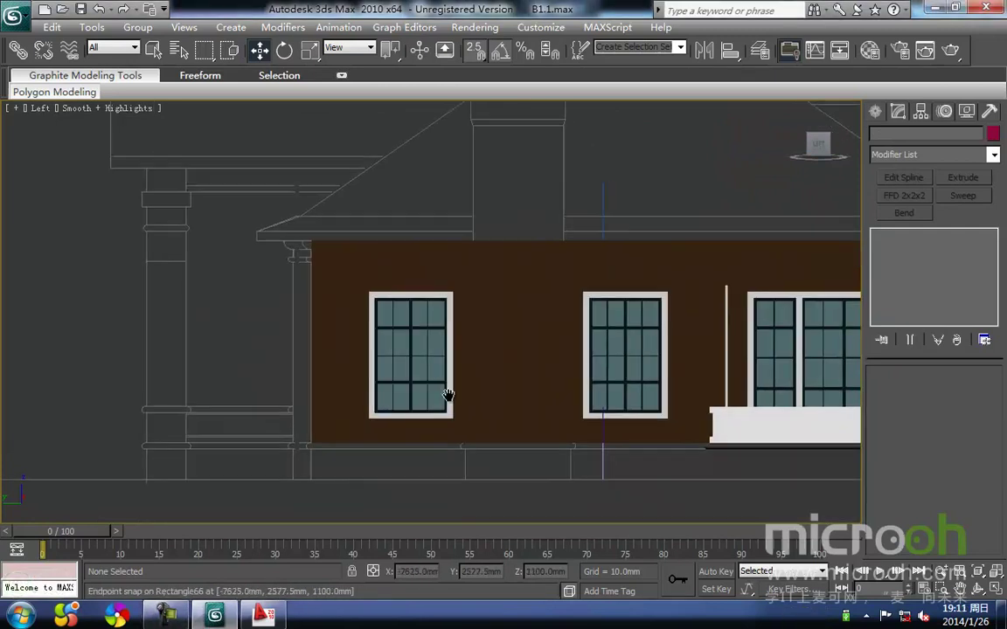
middle_click_drag(447, 400, 412, 432)
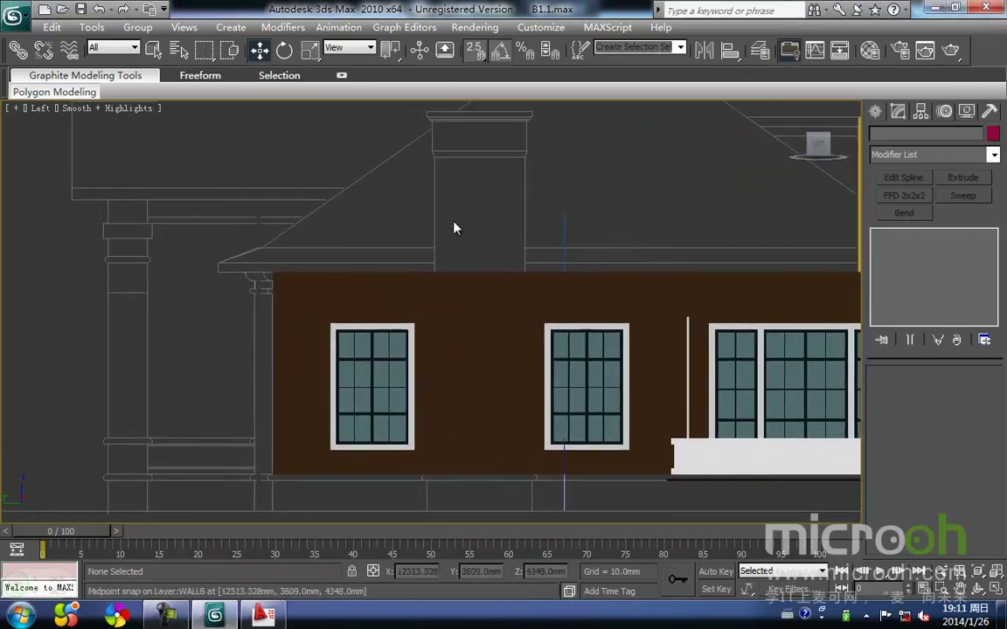
middle_click_drag(440, 382, 469, 369)
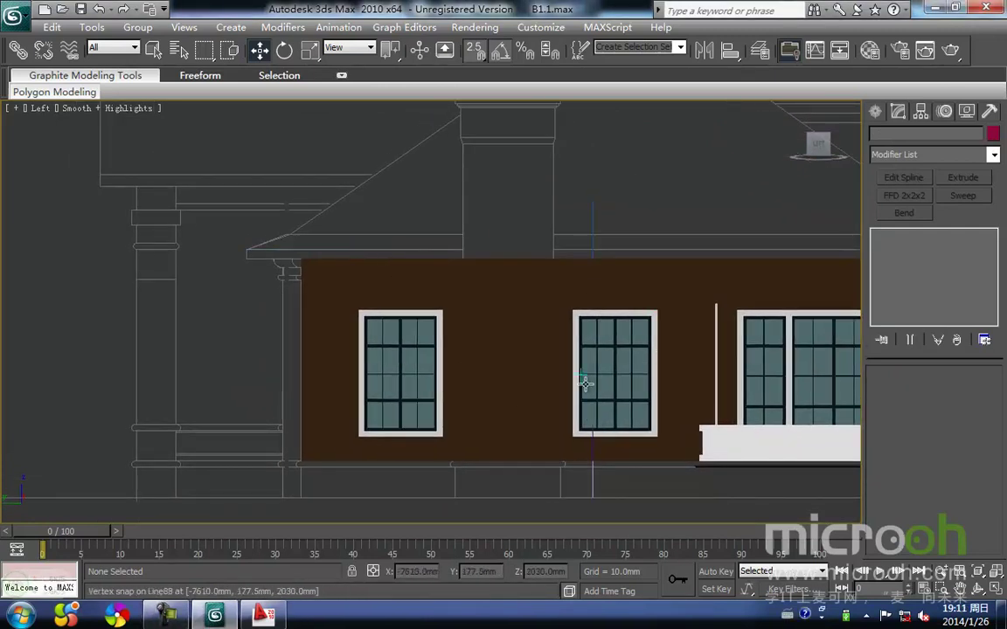
Step: Examine the chimney area of the side wall in wireframe in both the side and front elevations
middle_click_drag(526, 386, 533, 375)
key("F3")
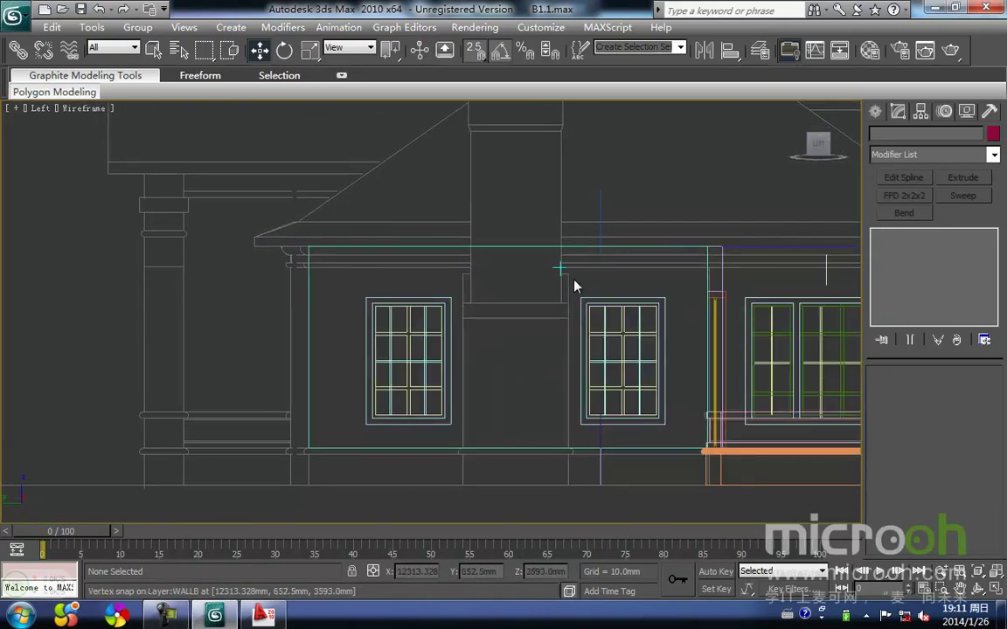
scroll(538, 338, "down", 2)
middle_click_drag(460, 376, 495, 366)
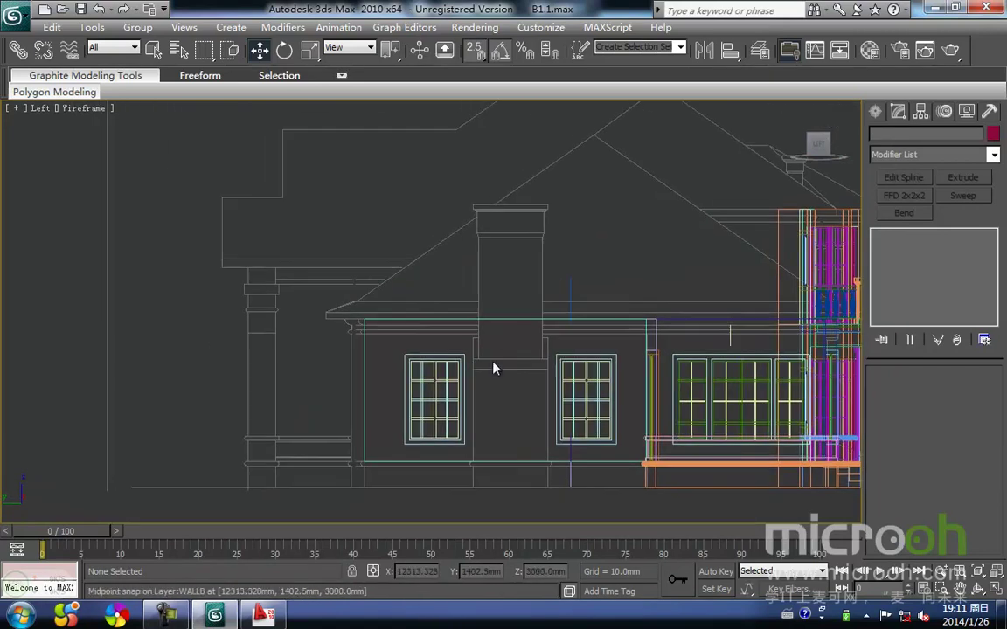
key("f")
scroll(440, 362, "down", 1)
middle_click_drag(558, 197, 762, 350)
scroll(450, 374, "up", 3)
middle_click_drag(448, 373, 554, 264)
middle_click_drag(398, 301, 455, 283)
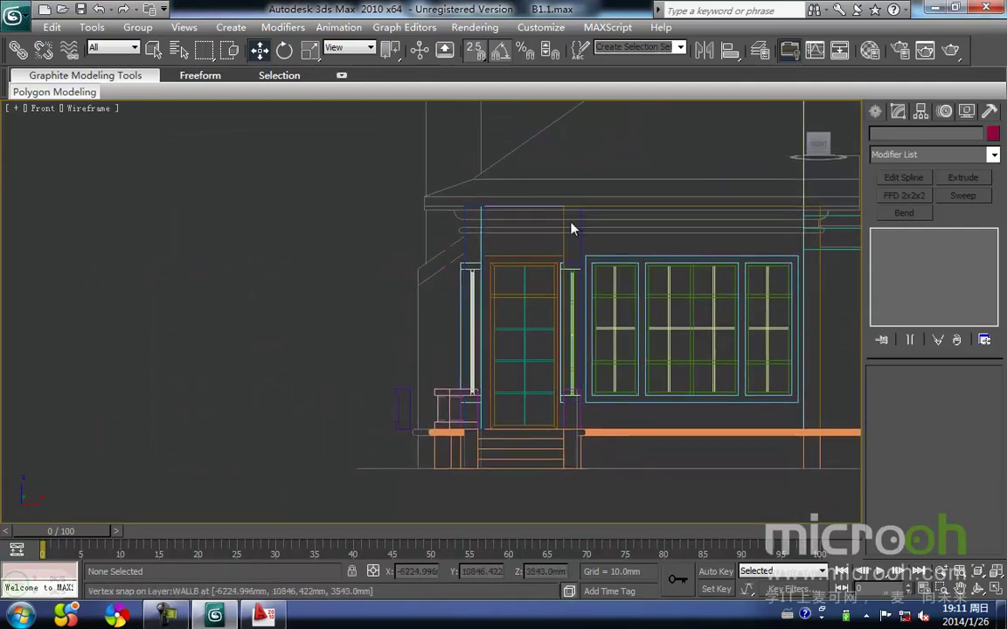
Step: Trace the sloped-top chimney base from the front elevation drawing as a closed line beside the villa's wall
left_click(876, 112)
left_click(912, 227)
middle_click_drag(373, 272, 189, 373)
scroll(488, 235, "up", 3)
middle_click_drag(347, 249, 368, 223)
left_click(266, 291)
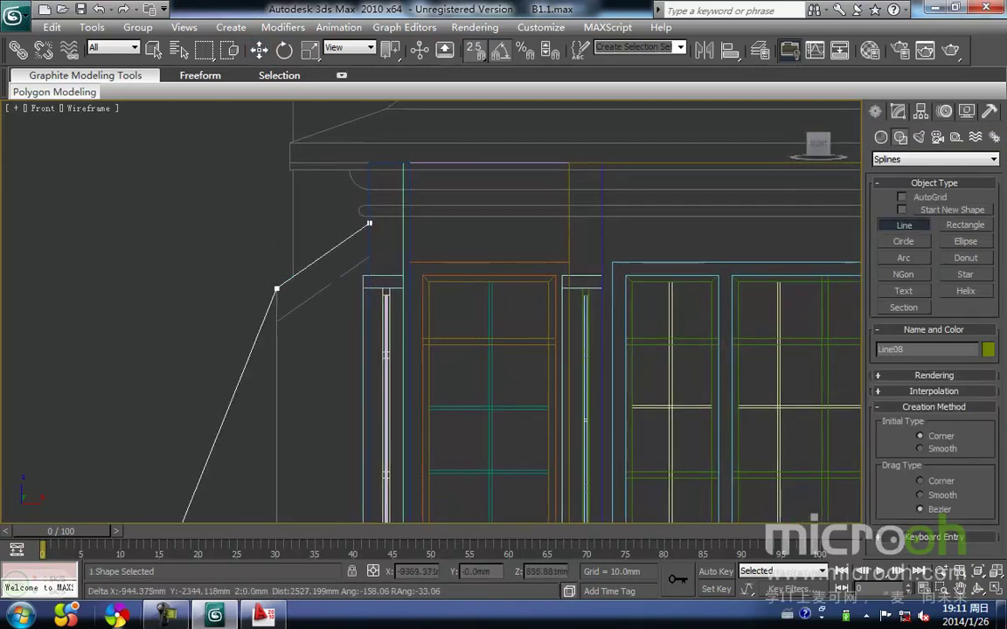
middle_click_drag(181, 517, 467, 233)
scroll(468, 233, "down", 2)
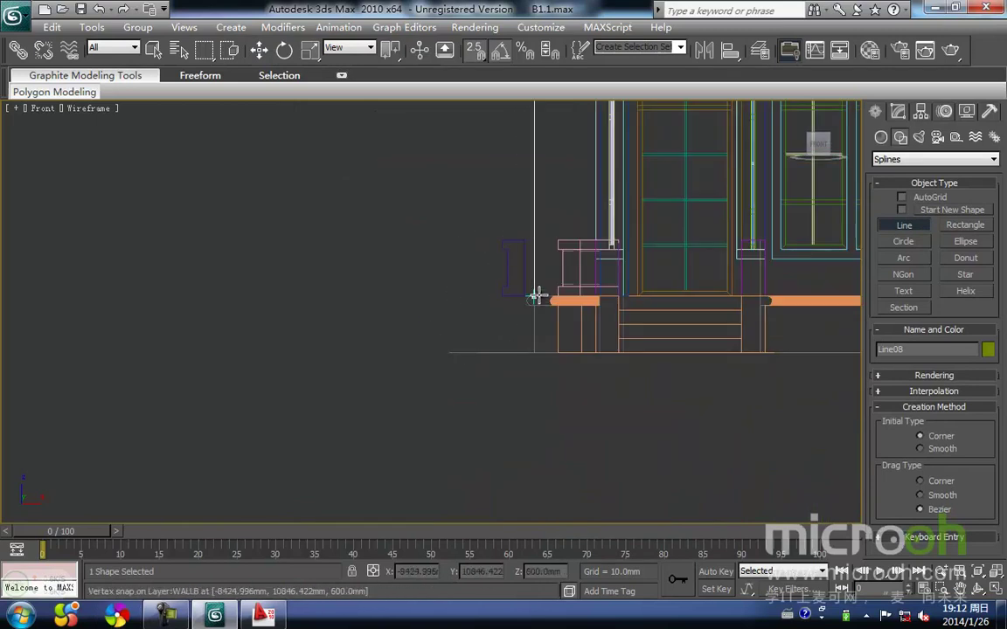
middle_click_drag(536, 297, 427, 310)
scroll(427, 320, "up", 1)
left_click(425, 313)
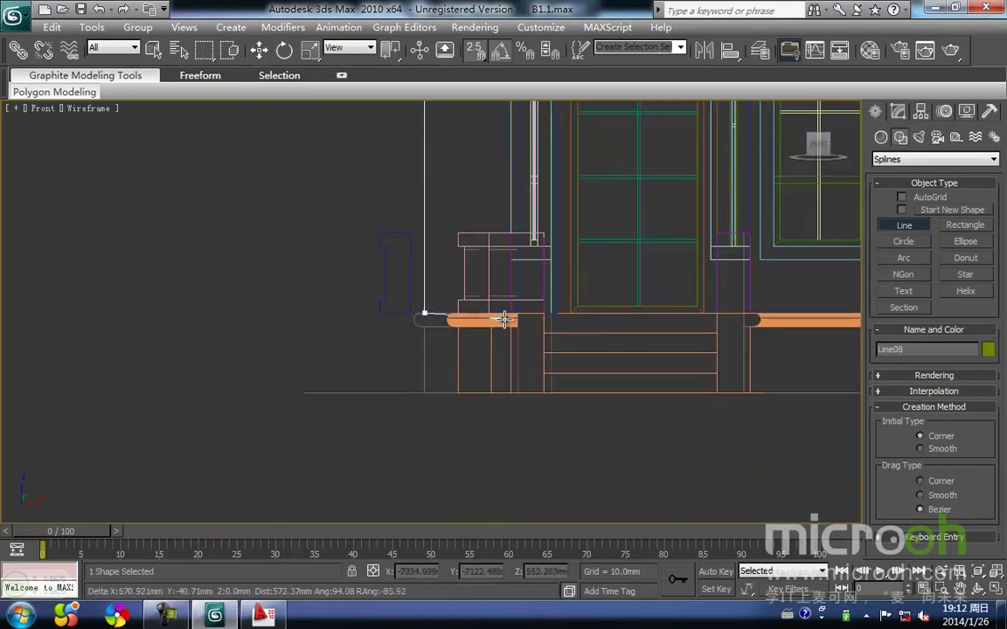
left_click(520, 312)
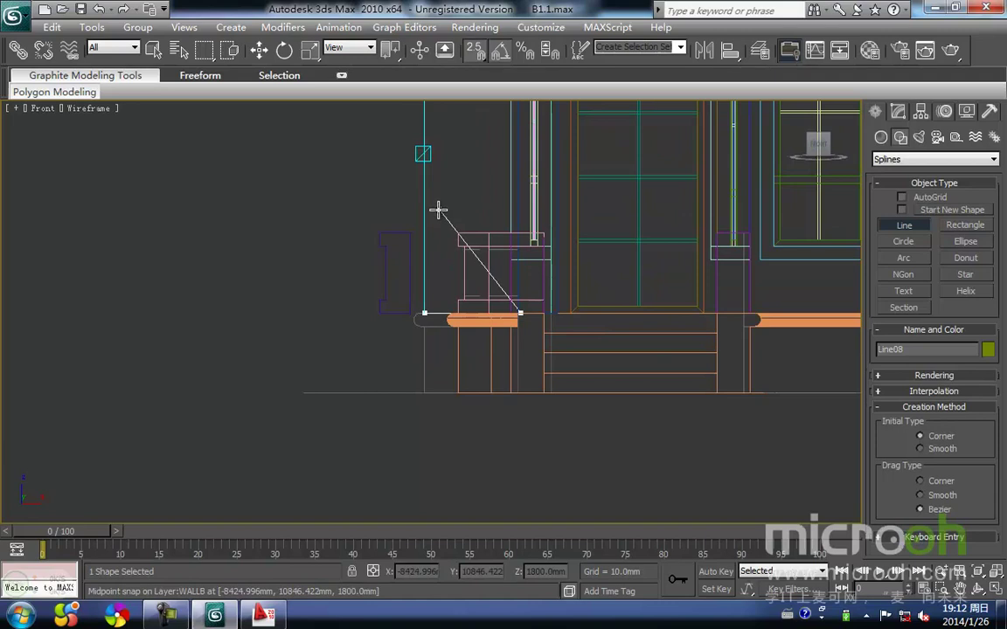
scroll(438, 209, "down", 2)
middle_click_drag(438, 209, 433, 281)
left_click(469, 192)
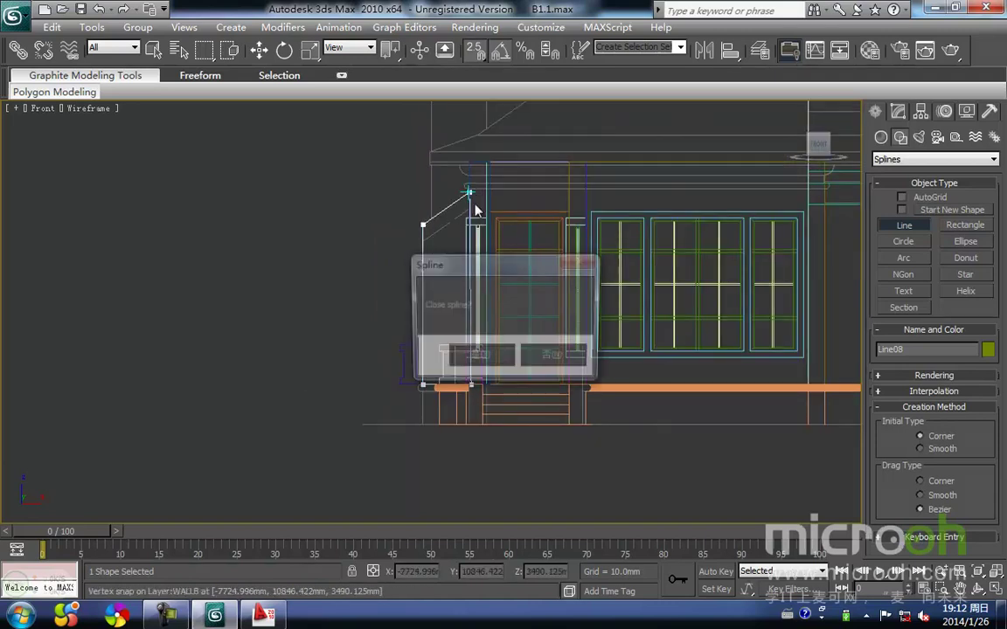
left_click(494, 363)
right_click(443, 298)
Step: Isolate the chimney base outline, snap its lower inner vertex vertically in line with the upper inner vertex, and exit isolation
middle_click_drag(442, 292, 451, 266)
key("alt+q")
left_click_drag(536, 454, 483, 402)
middle_click_drag(482, 410, 476, 376)
key("1")
left_click_drag(501, 456, 467, 376)
middle_click_drag(469, 374, 439, 439)
scroll(446, 440, "down", 1)
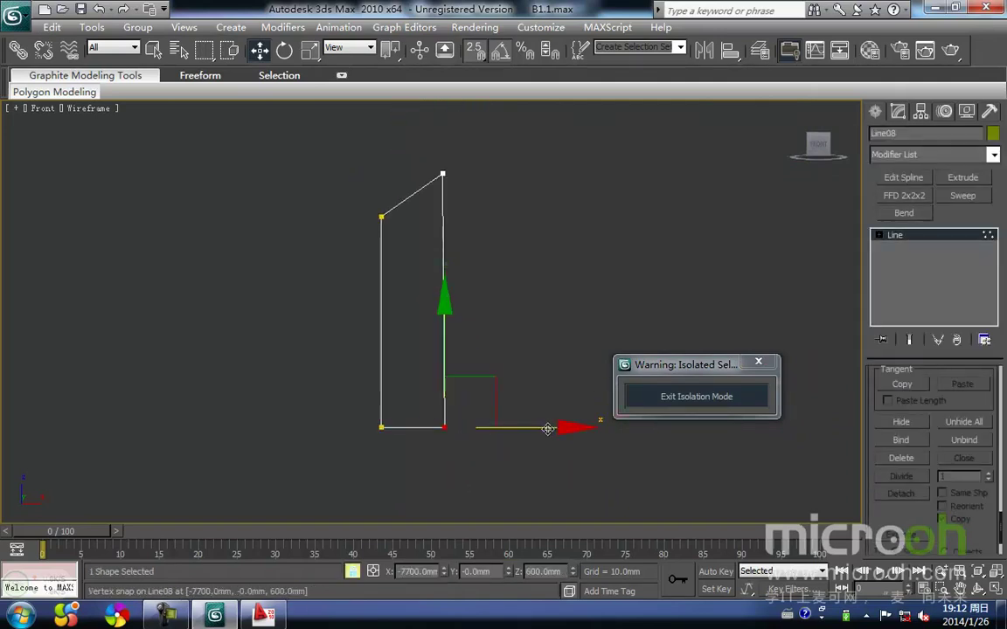
left_click_drag(445, 443, 447, 171)
key("space")
left_click(501, 270)
middle_click_drag(500, 272, 493, 293)
key("1")
left_click_drag(465, 418, 306, 310)
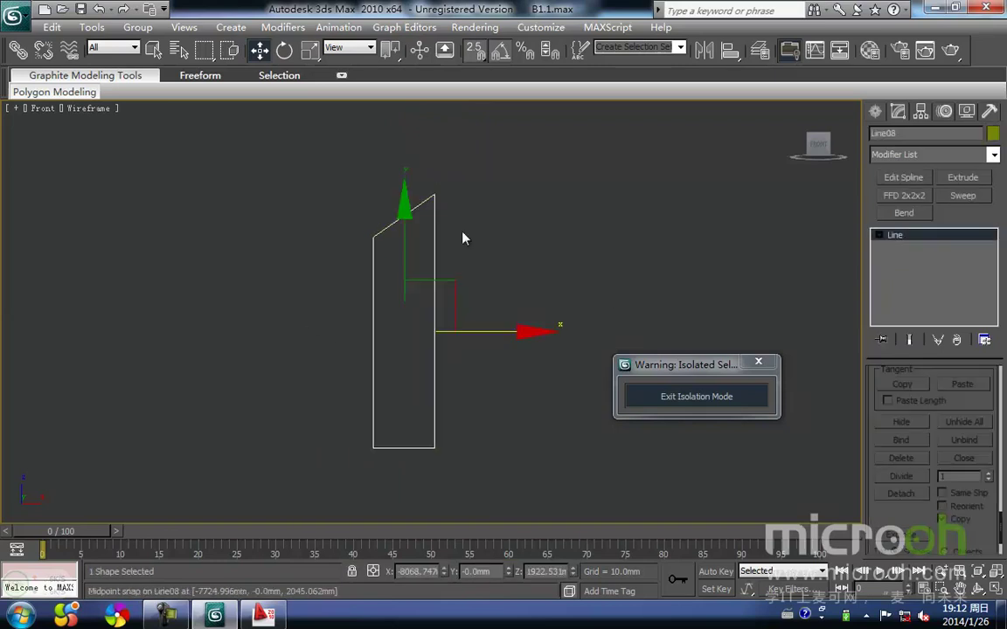
left_click(566, 304)
left_click(691, 399)
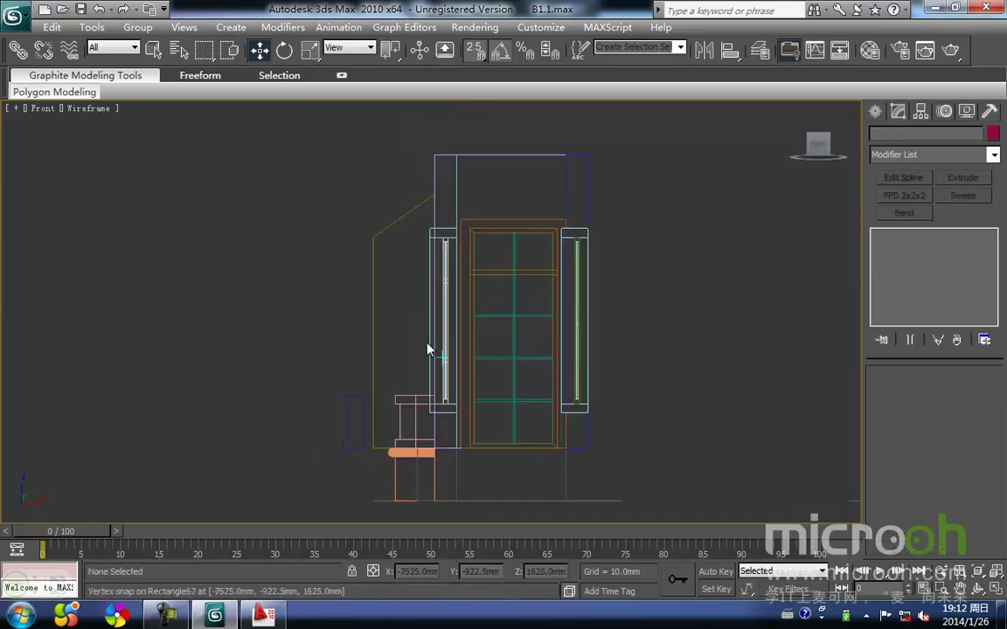
Step: In the side elevation, move the chimney base outline sideways onto the chimney base's edge nearest the bay window
left_click_drag(397, 269, 350, 231)
middle_click_drag(350, 229, 409, 274)
key("l")
key("z")
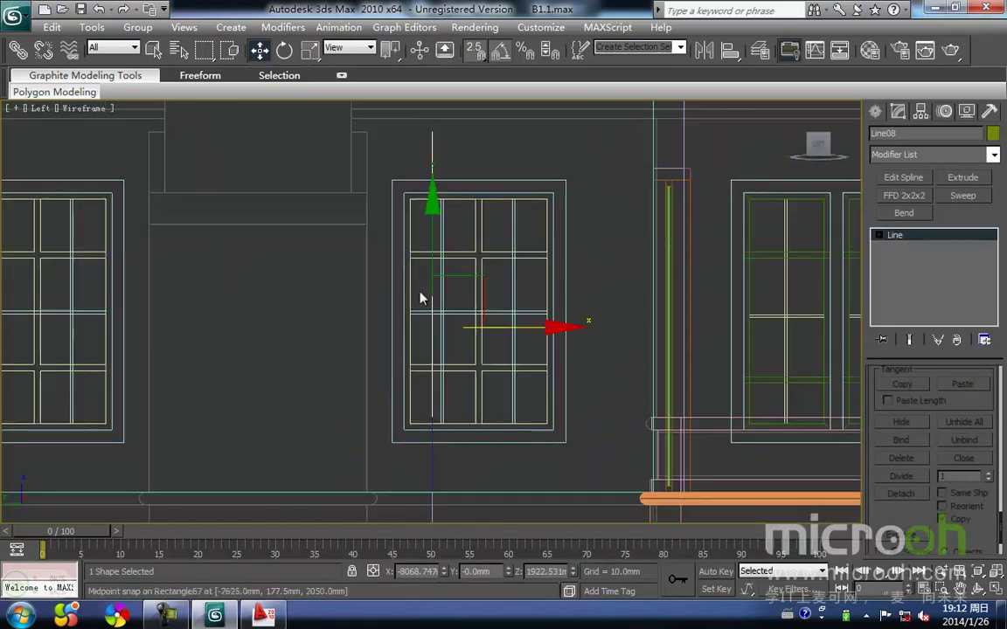
scroll(474, 323, "down", 3)
middle_click_drag(475, 325, 550, 320)
left_click_drag(616, 302, 561, 296)
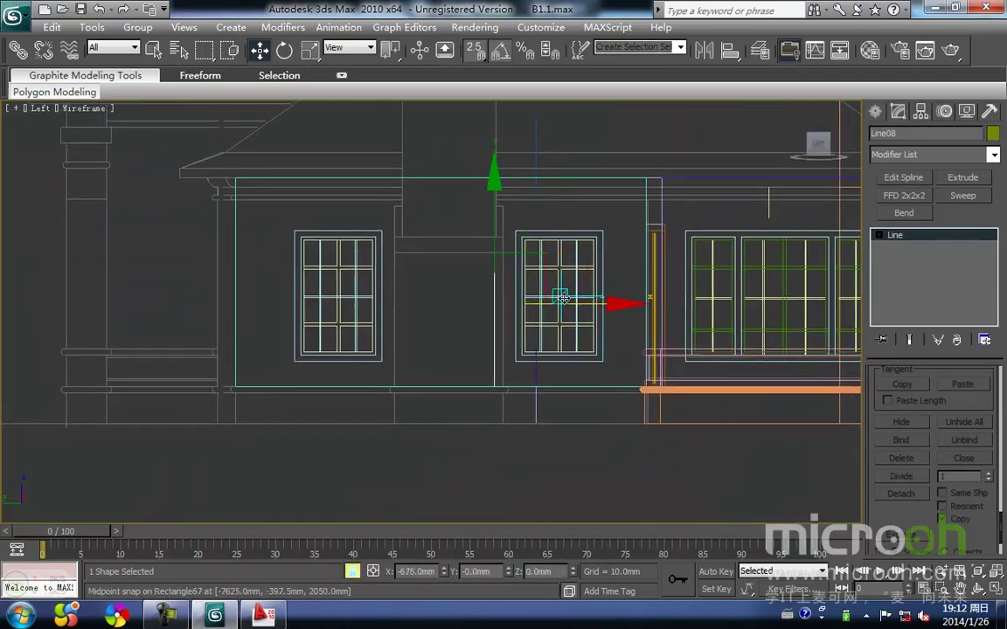
scroll(544, 194, "up", 3)
middle_click_drag(542, 188, 469, 309)
left_click_drag(479, 221, 502, 218)
left_click(535, 231)
left_click(496, 269)
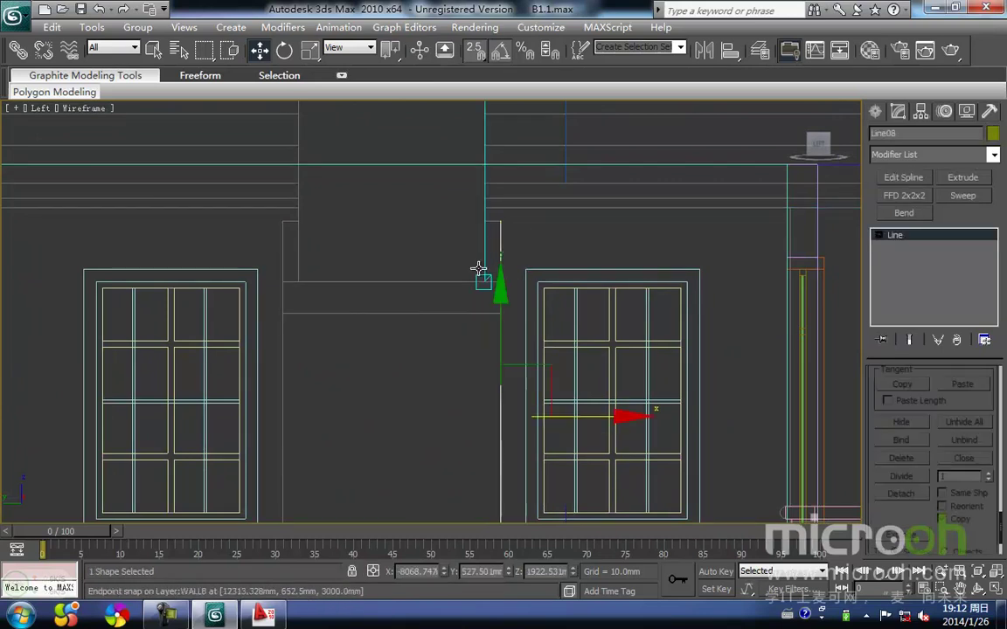
Step: Measure the chimney base's width between its two edges in the side elevation with a Tape helper
left_click(874, 114)
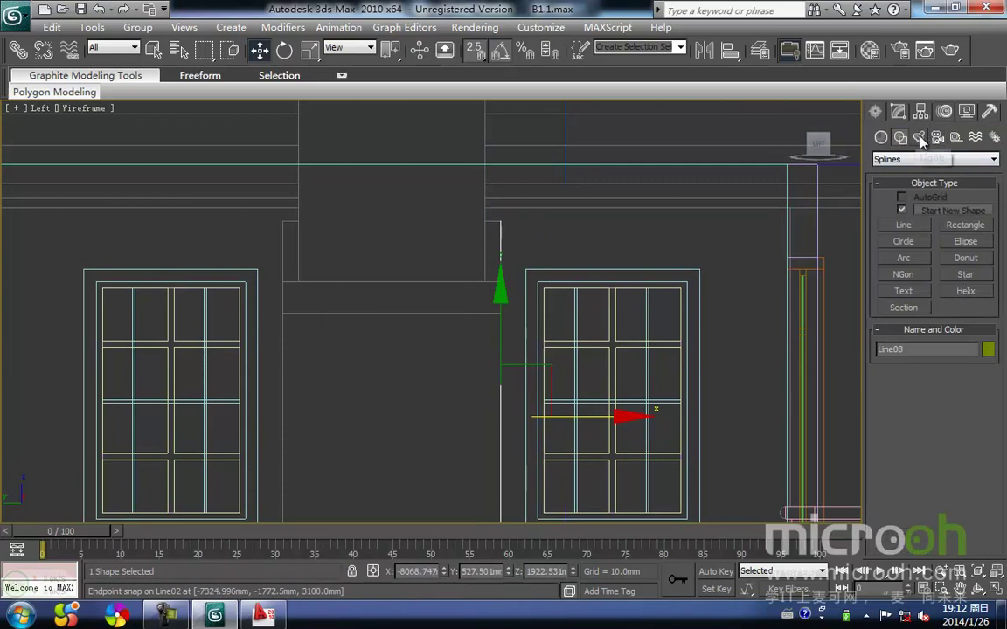
left_click(952, 141)
left_click(949, 263)
left_click_drag(284, 222, 501, 214)
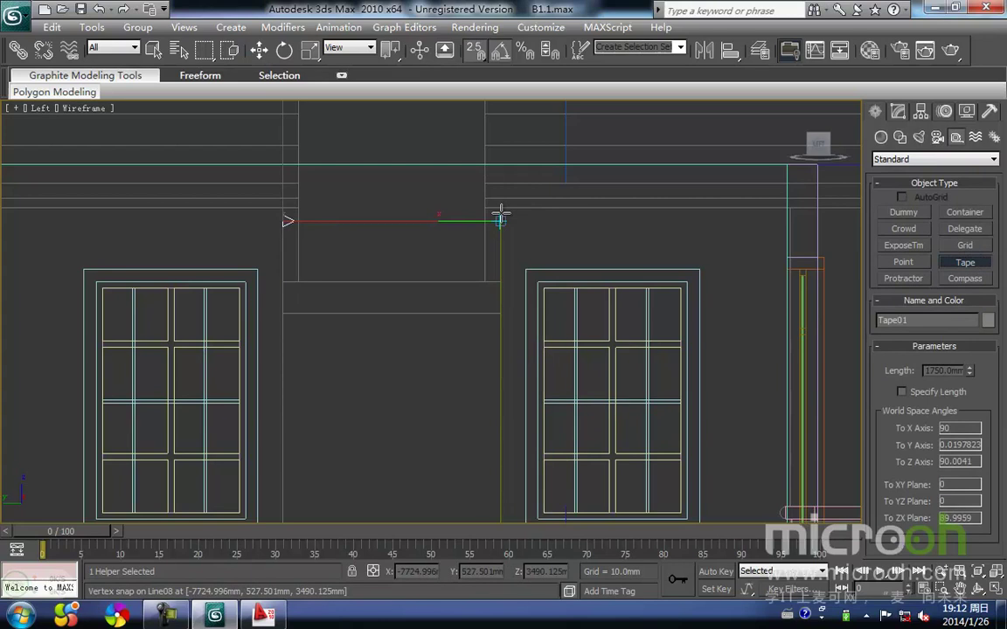
right_click(501, 213)
right_click(521, 234)
Step: Extrude the chimney base outline by 1750 mm
left_click(500, 246)
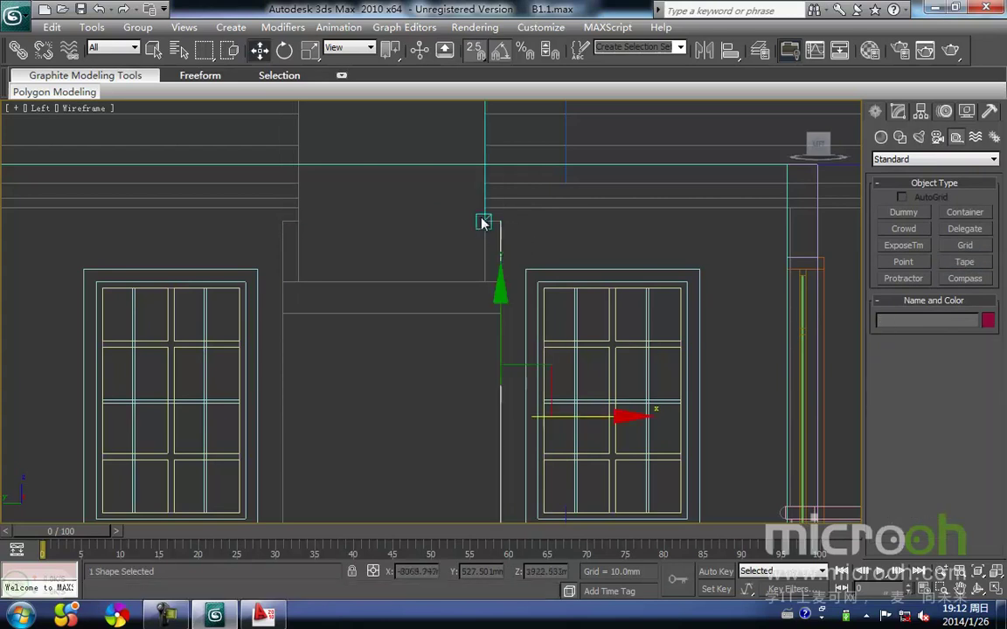
left_click(899, 112)
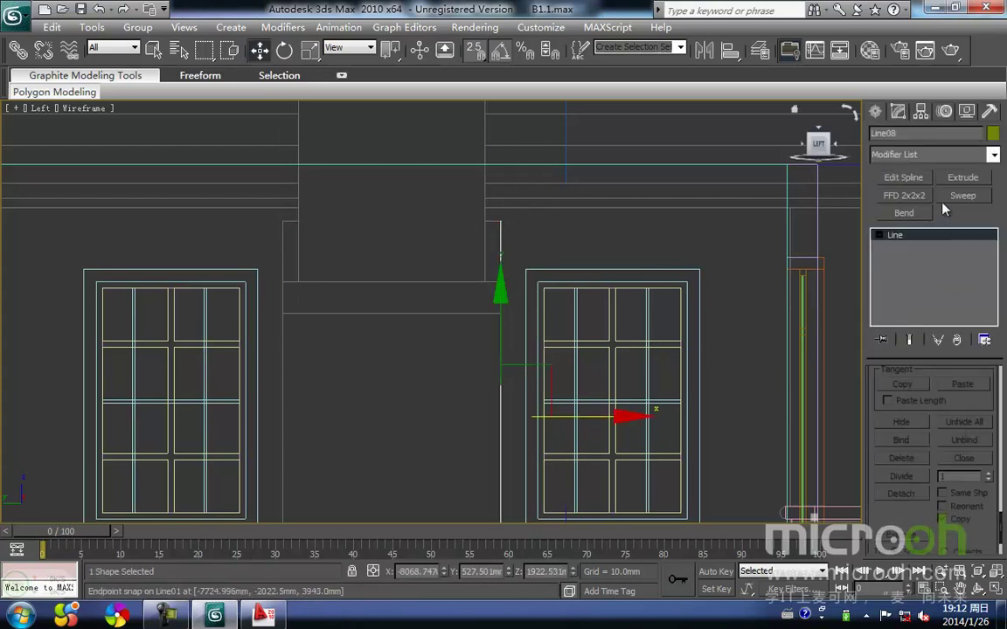
left_click(962, 178)
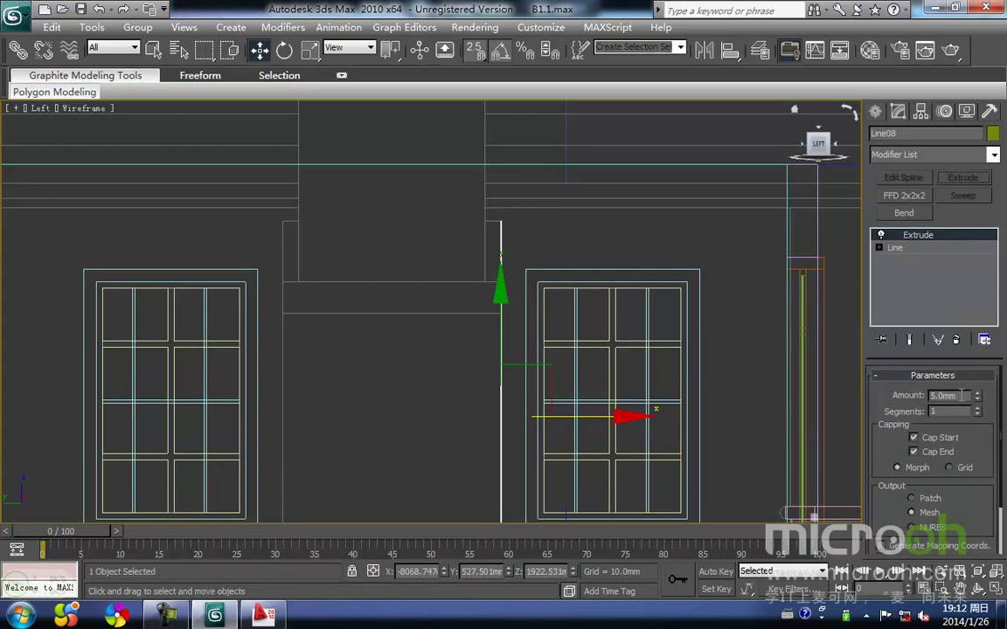
left_click_drag(962, 396, 797, 406)
key("Return")
Step: Snap the extruded chimney base sideways so it spans both base edges in the side elevation, and show it shaded
middle_click_drag(603, 271, 613, 301)
key("space")
left_click_drag(511, 246, 292, 249)
key("space")
left_click(553, 263)
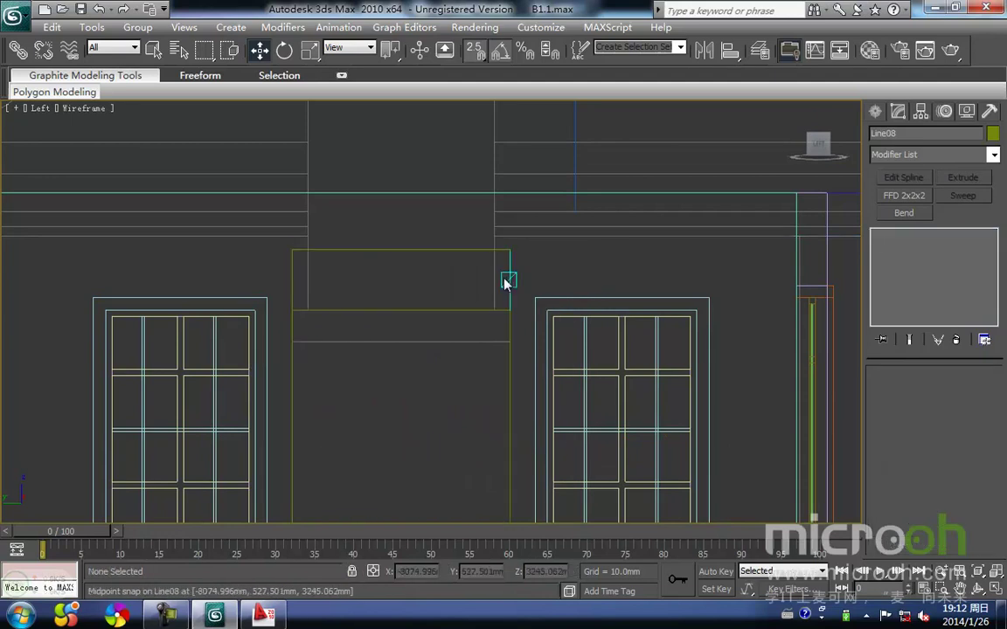
left_click(485, 273)
key("F3")
scroll(467, 293, "down", 4)
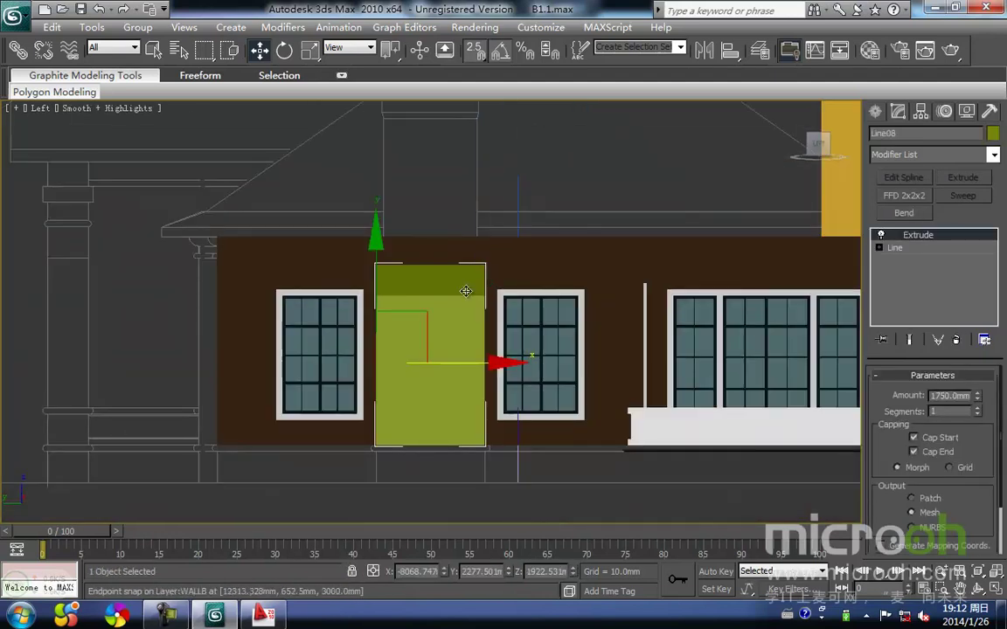
Step: Assign the 灰色拉毛条砖 material to the extruded chimney base
key("f")
scroll(344, 348, "up", 4)
middle_click_drag(344, 348, 396, 323)
left_click(396, 323)
left_click(470, 310)
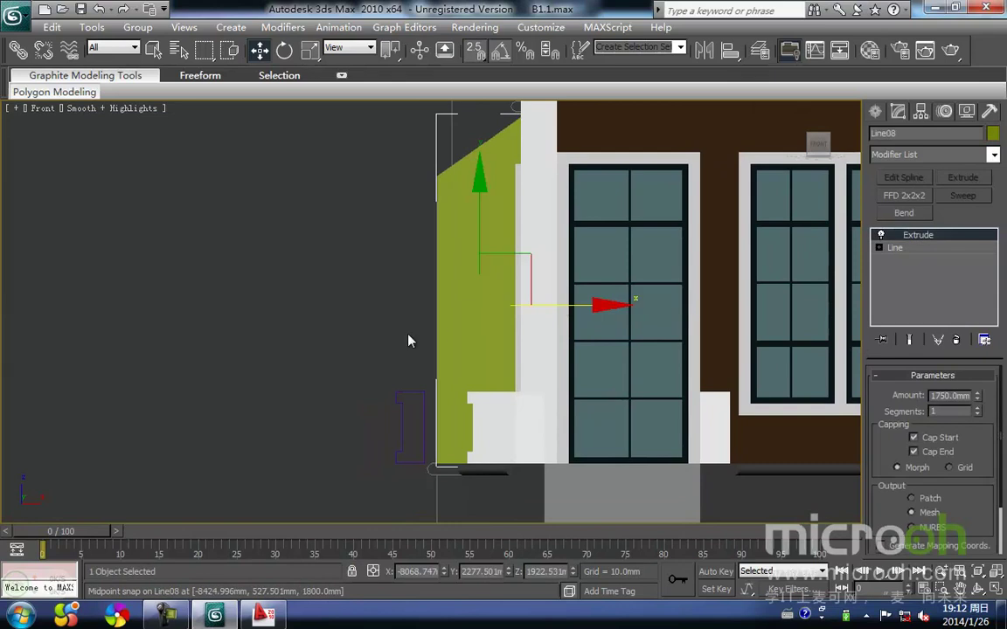
key("m")
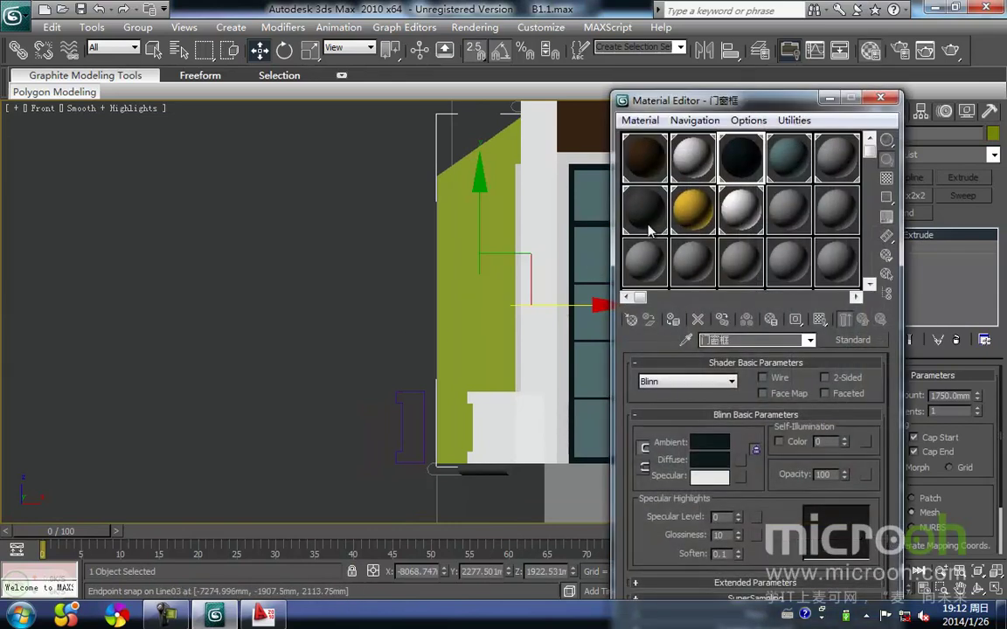
left_click(648, 229)
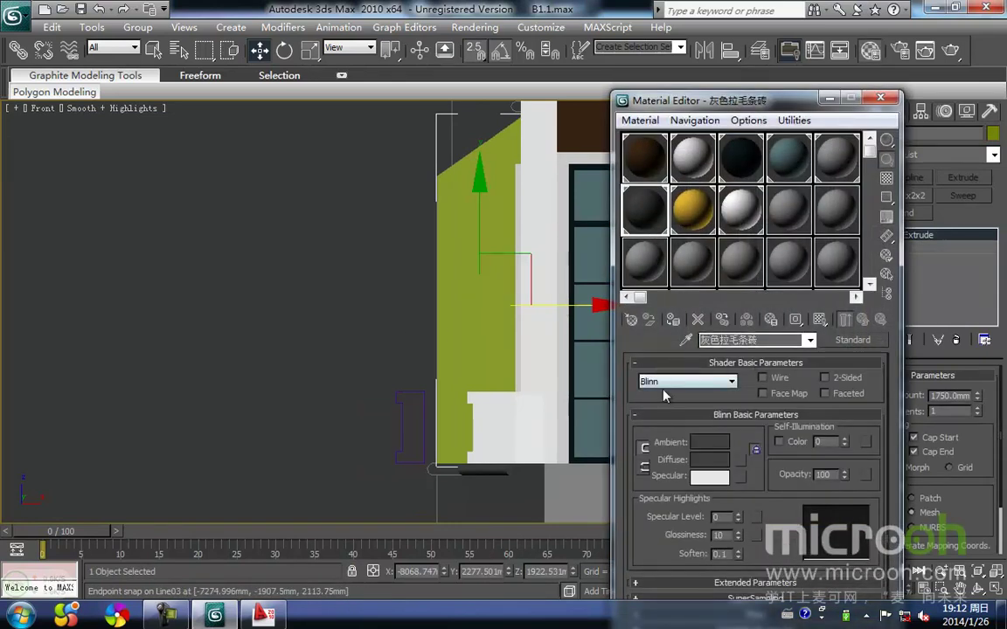
left_click(673, 323)
left_click(368, 289)
middle_click_drag(551, 242, 508, 300)
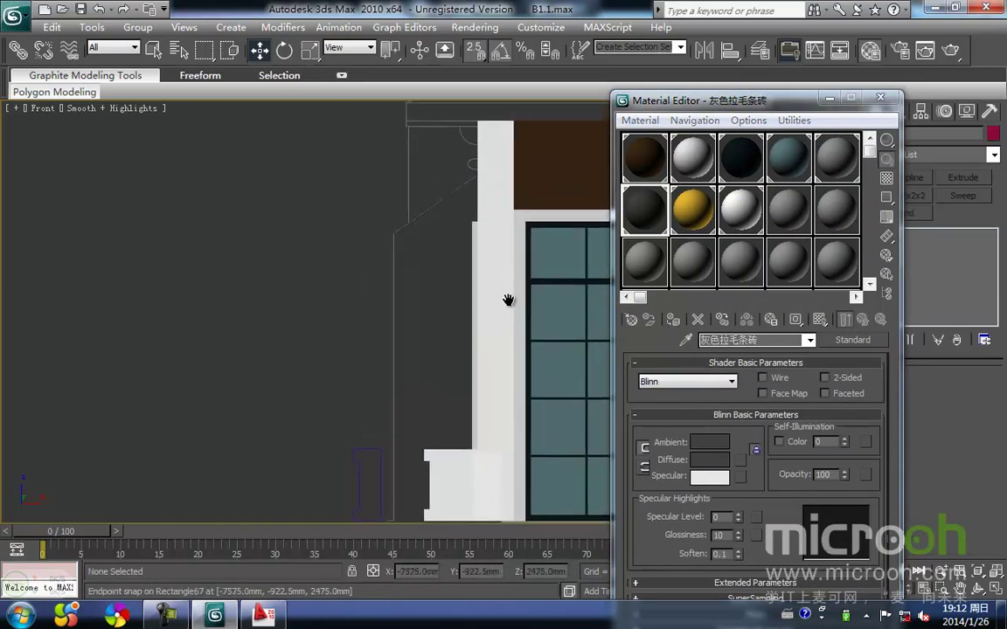
Step: Lighten the grey ambient and diffuse color of the 灰色拉毛条砖 material and close the Material Editor
left_click(709, 441)
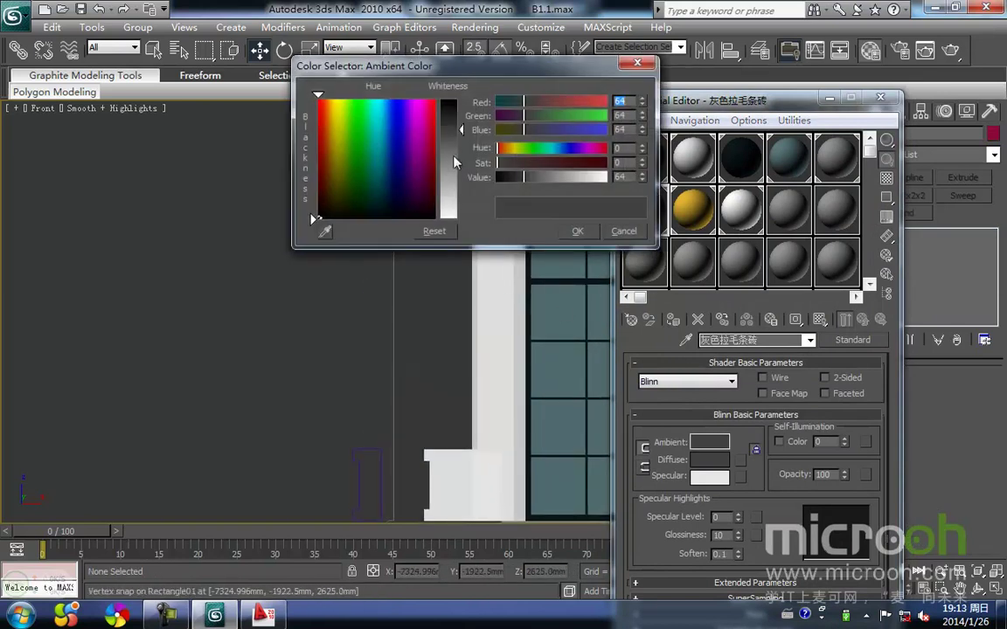
left_click_drag(464, 133, 464, 153)
left_click(578, 229)
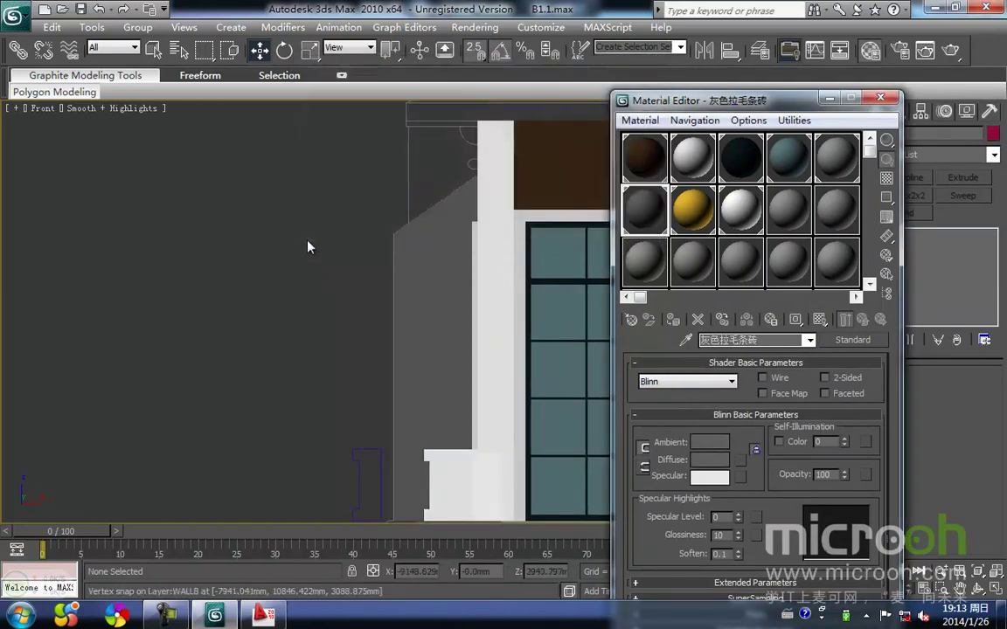
left_click(887, 105)
Step: Examine the chimney's cap, shaft and base in the front elevation in wireframe
middle_click_drag(436, 254, 402, 437)
scroll(423, 266, "down", 4)
middle_click_drag(423, 200, 415, 221)
scroll(420, 248, "up", 2)
key("F3")
middle_click_drag(407, 174, 391, 219)
middle_click_drag(441, 250, 480, 225)
middle_click_drag(406, 436, 392, 295)
scroll(389, 299, "down", 2)
scroll(424, 291, "down", 1)
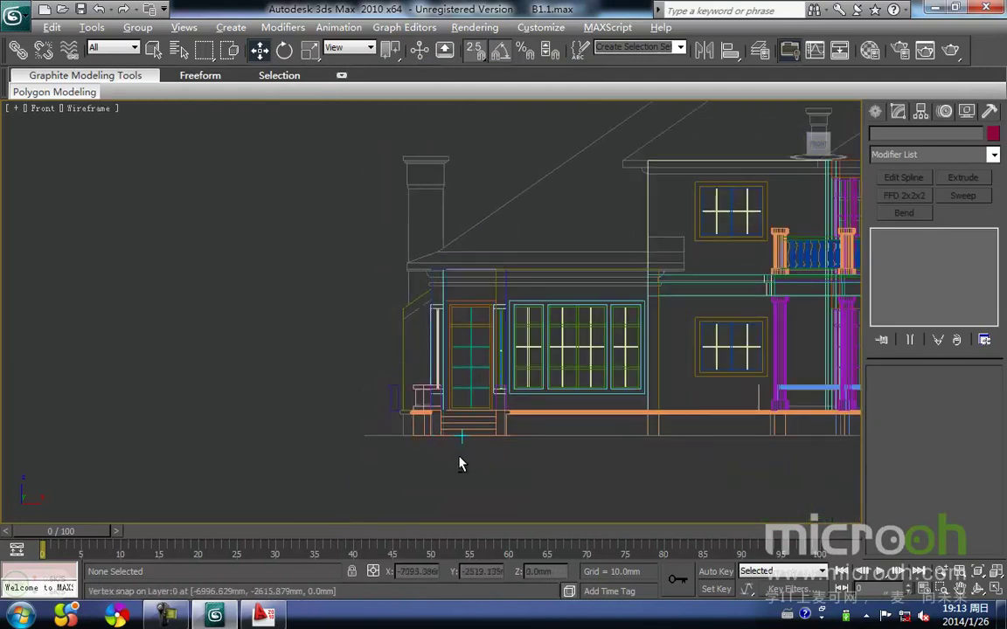
scroll(419, 197, "up", 3)
middle_click_drag(397, 253, 416, 223)
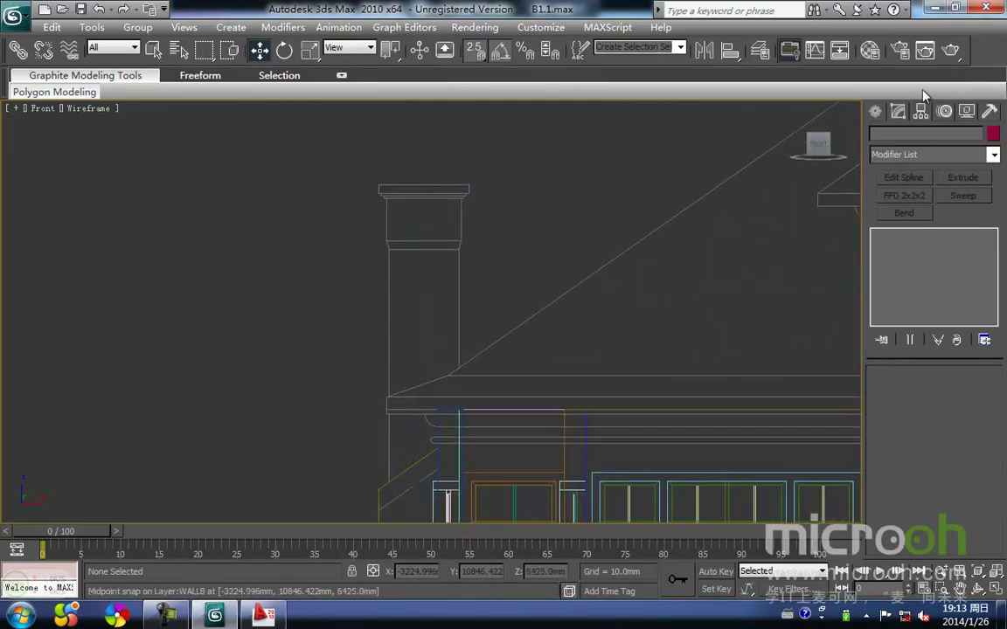
Step: Trace one half of the chimney cap as a line, from its top center through the stepped molding and taper
left_click(874, 113)
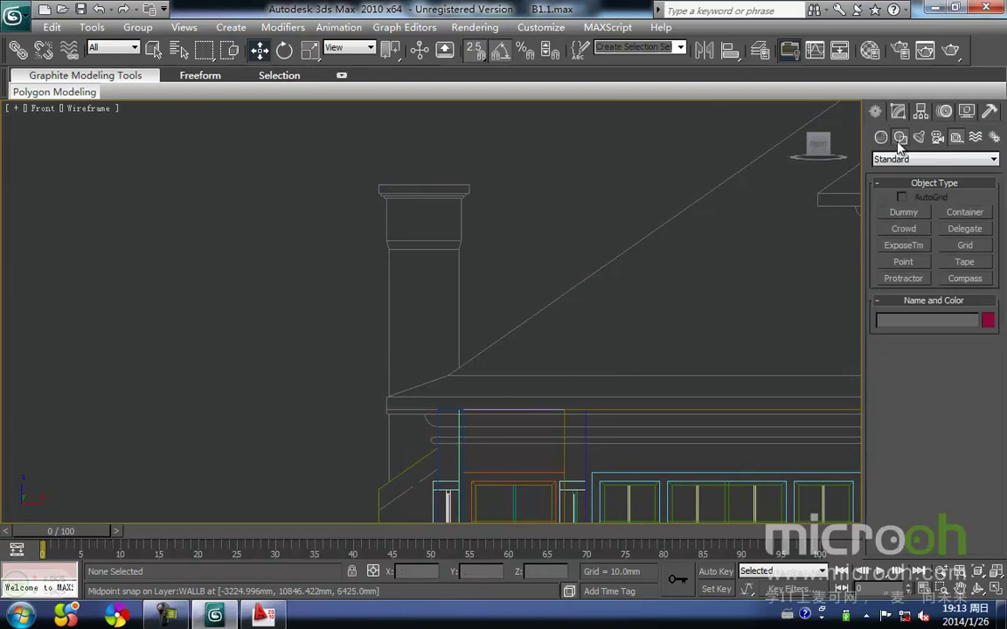
left_click(899, 137)
left_click(904, 226)
scroll(395, 177, "up", 4)
mouse_move(338, 155)
middle_mouse_down()
mouse_move(461, 153)
mouse_move(423, 319)
middle_mouse_up()
scroll(432, 224, "up", 2)
left_click(542, 185)
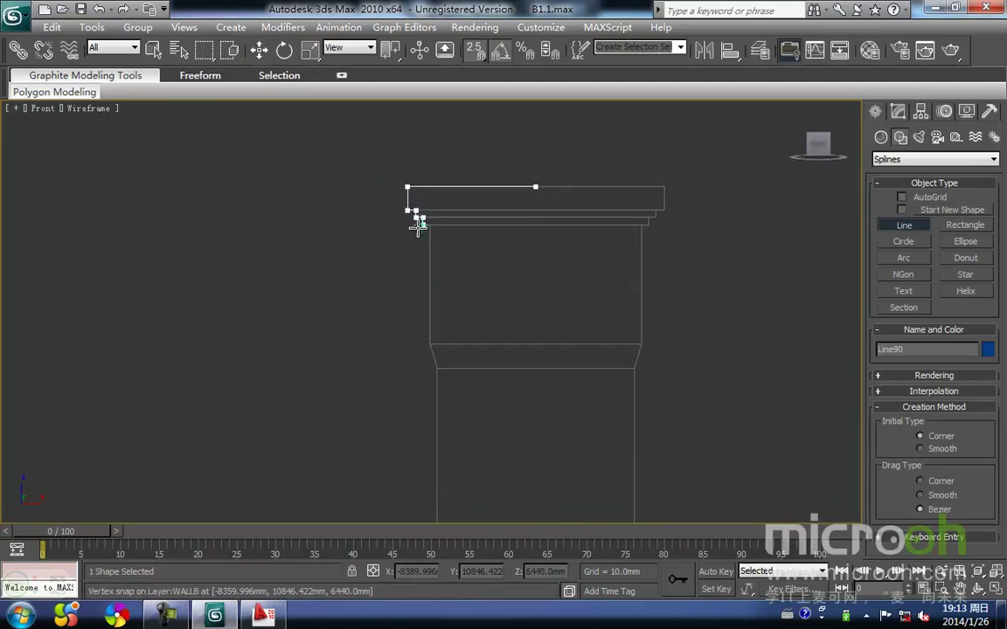
left_click(439, 368)
Step: Continue the chimney profile line down the shaft to the sloped base, add a short bottom edge, and close the spline at the cap's top center
middle_click_drag(477, 442, 393, 319)
scroll(411, 317, "down", 4)
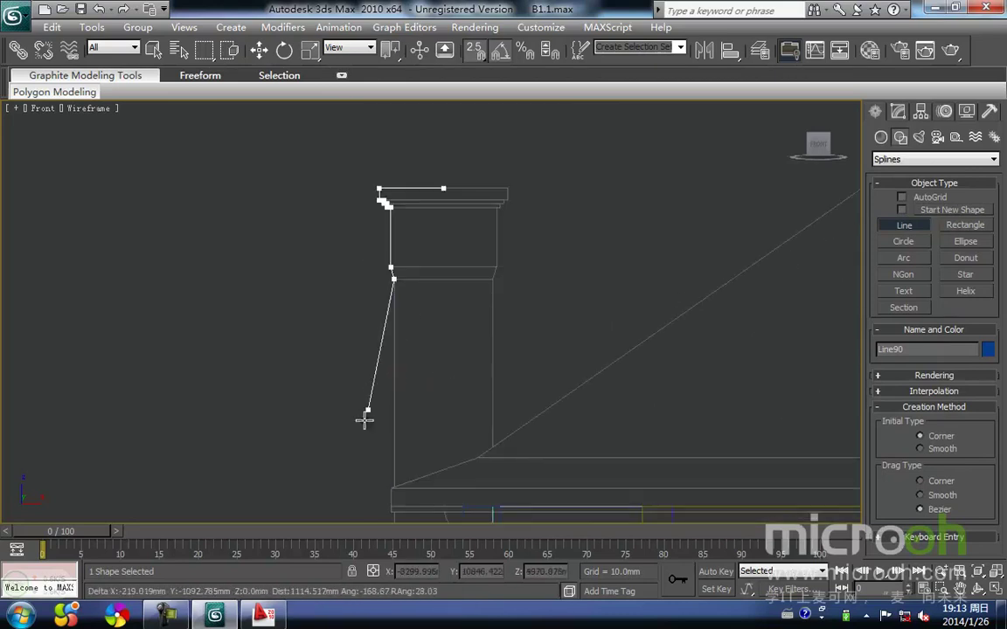
middle_click_drag(376, 388, 435, 240)
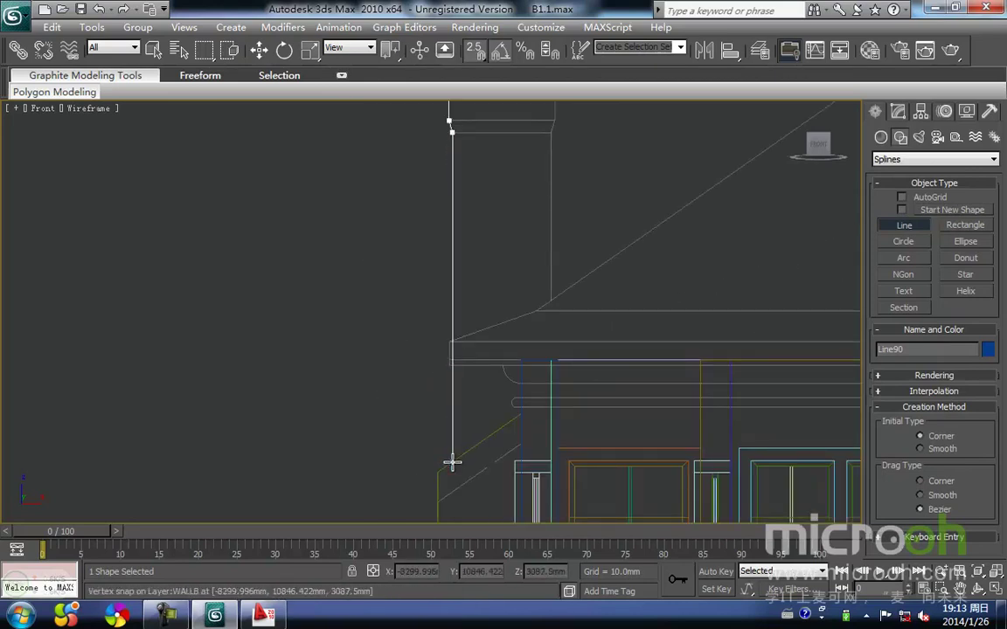
left_click(490, 438)
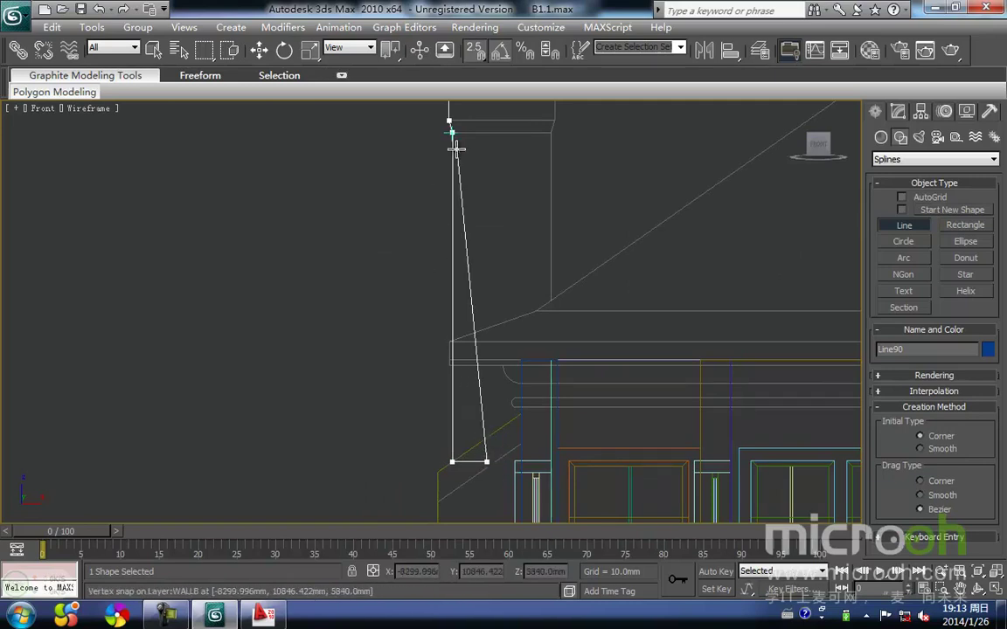
middle_click_drag(456, 149, 431, 311)
left_click(481, 202)
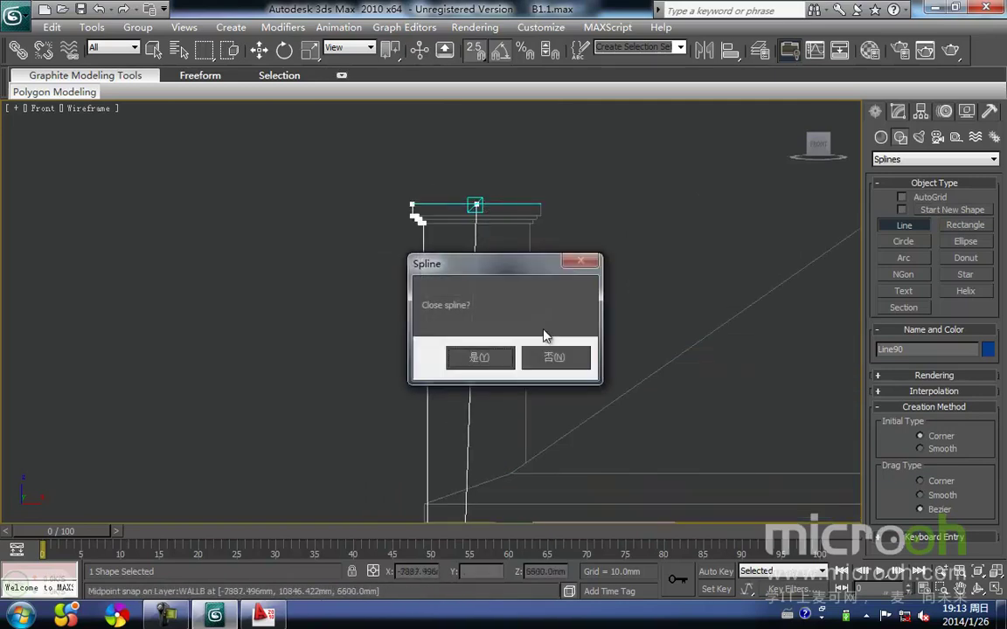
left_click(487, 357)
Step: Align the profile's top inner vertex horizontally with its bottom inner vertex so the inner edge is vertical
key("w")
middle_click_drag(540, 307, 555, 290)
key("1")
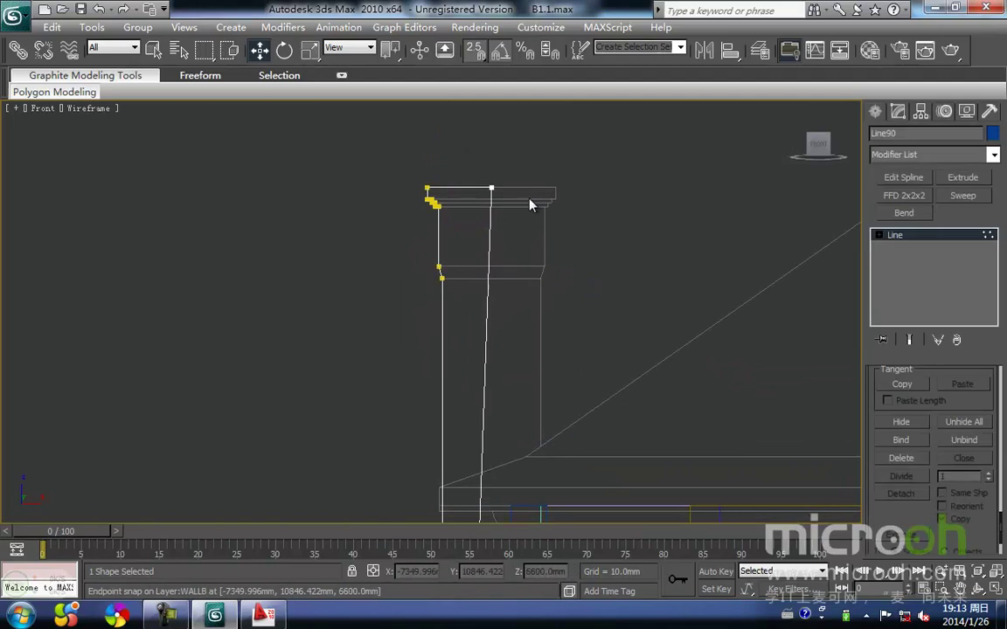
left_click_drag(488, 157, 472, 146)
middle_click_drag(522, 264, 541, 233)
scroll(541, 233, "down", 2)
key("space")
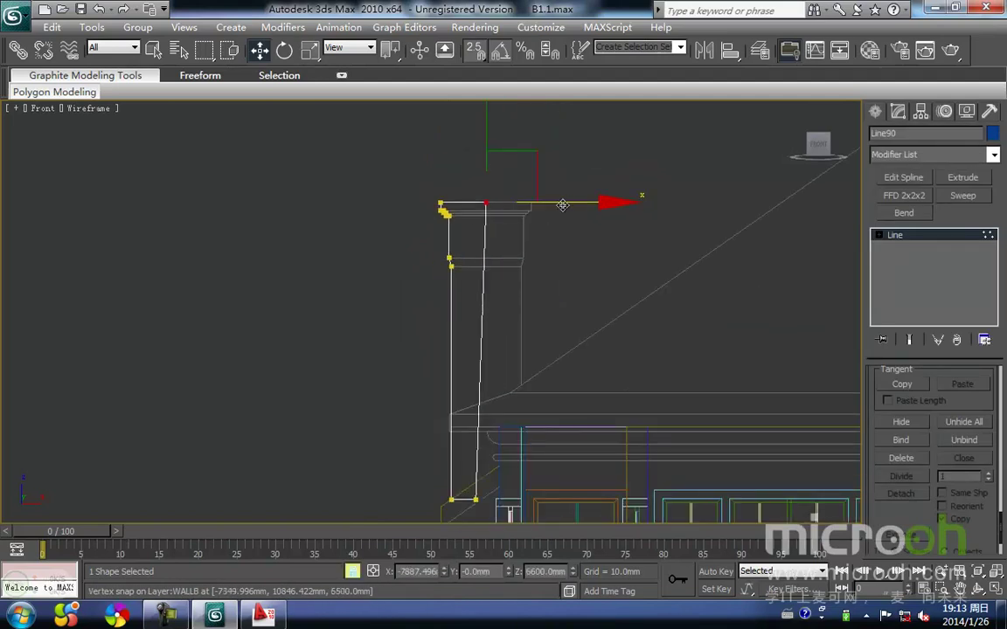
left_click_drag(480, 201, 475, 497)
key("space")
Step: Move both inner vertices of the chimney profile together onto the shaft's outer edge
left_click(522, 326)
left_click_drag(464, 180, 506, 517)
middle_click_drag(503, 376, 518, 294)
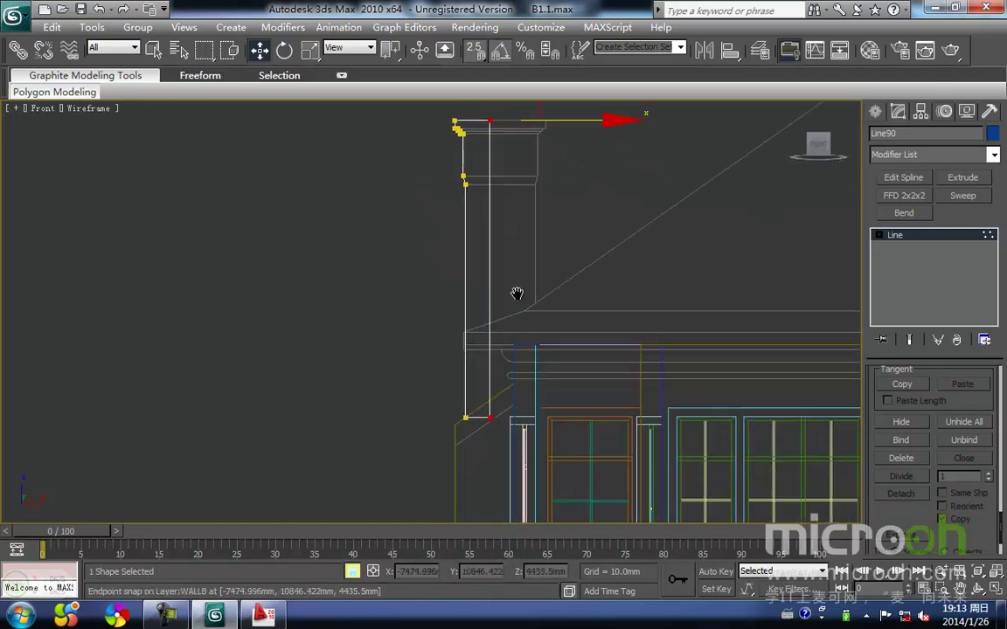
left_click_drag(490, 420, 465, 421)
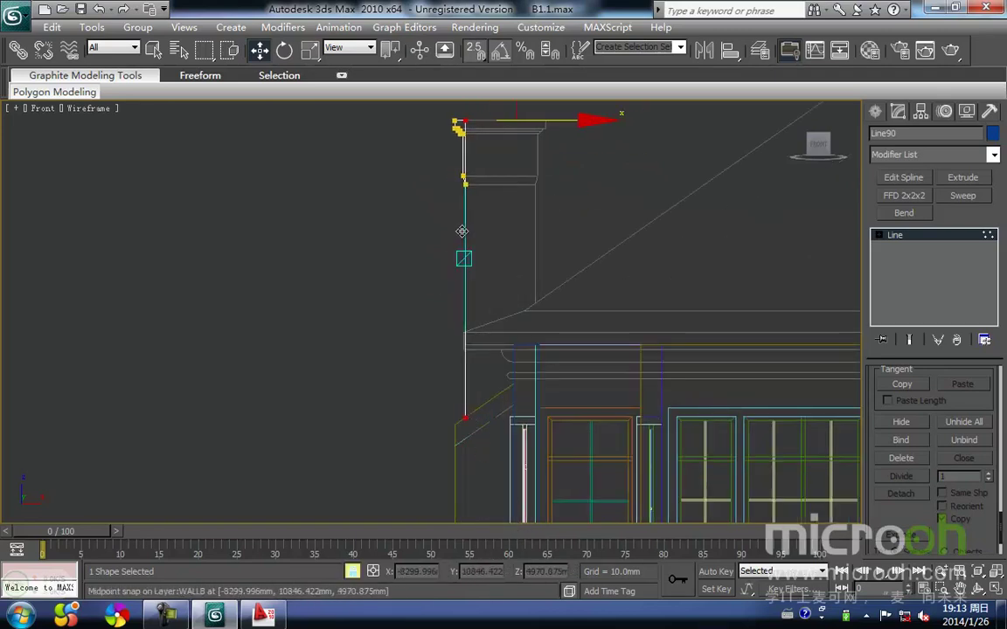
middle_click_drag(469, 335, 463, 368)
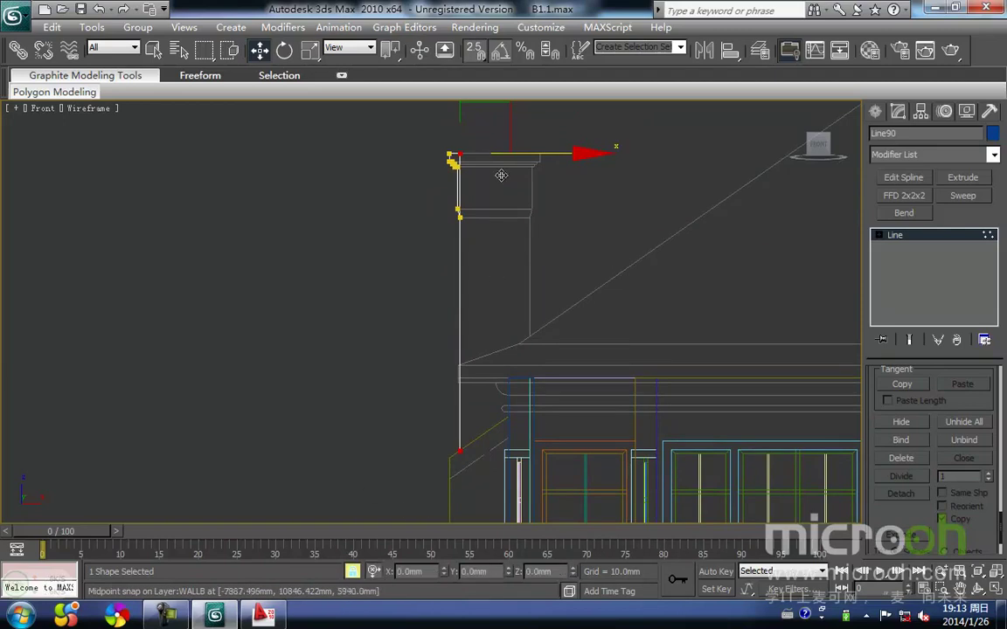
middle_click_drag(492, 291, 486, 255)
middle_click_drag(458, 332, 454, 340)
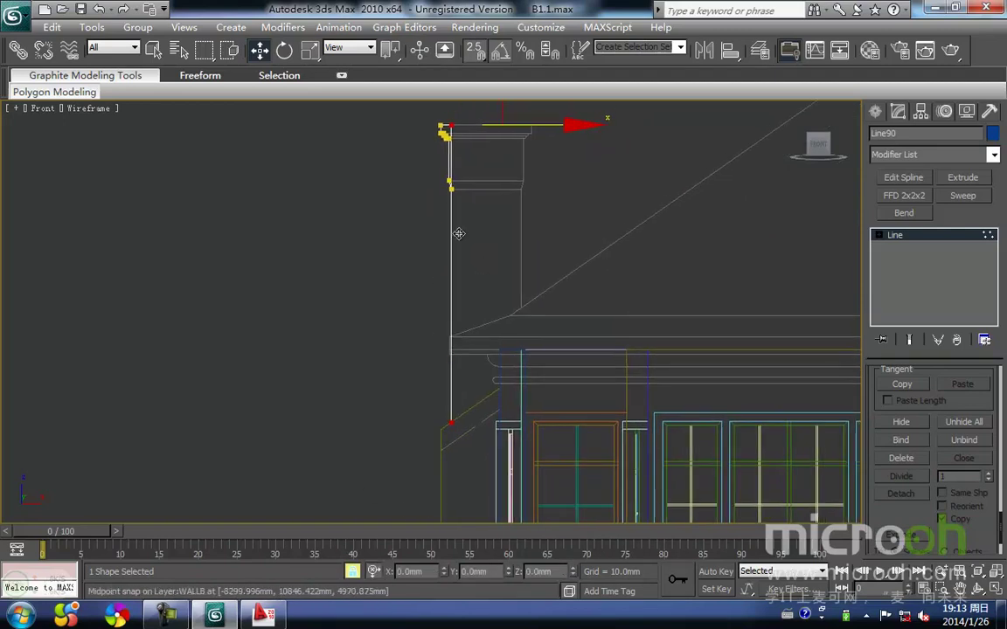
middle_click_drag(458, 234, 461, 202)
middle_click_drag(342, 385, 348, 476)
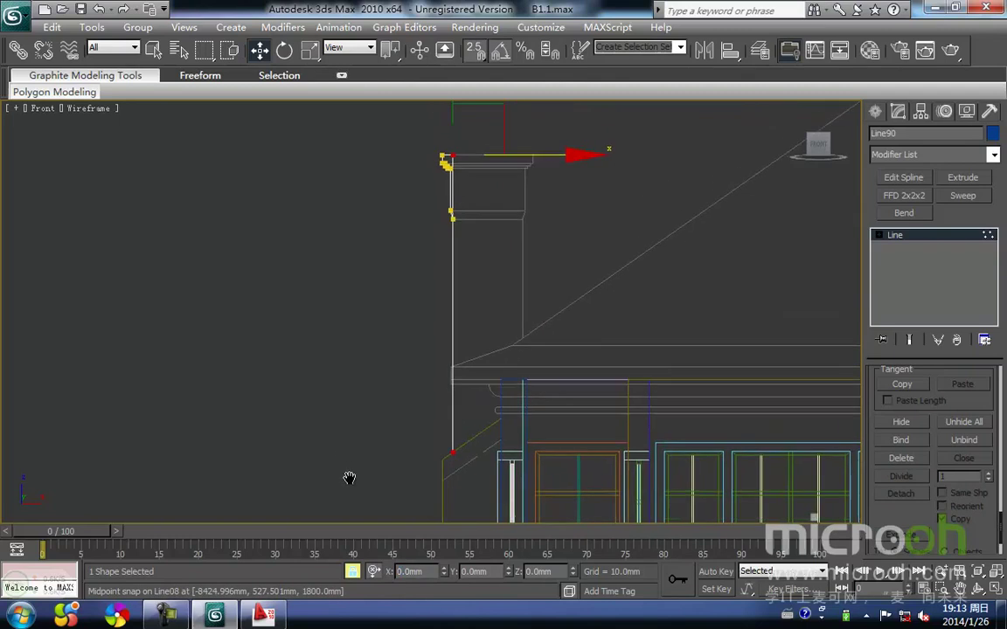
Step: Offset both inner vertices inward from the shaft's outer edge to give the profile thickness, and finish vertex editing
scroll(350, 477, "down", 2)
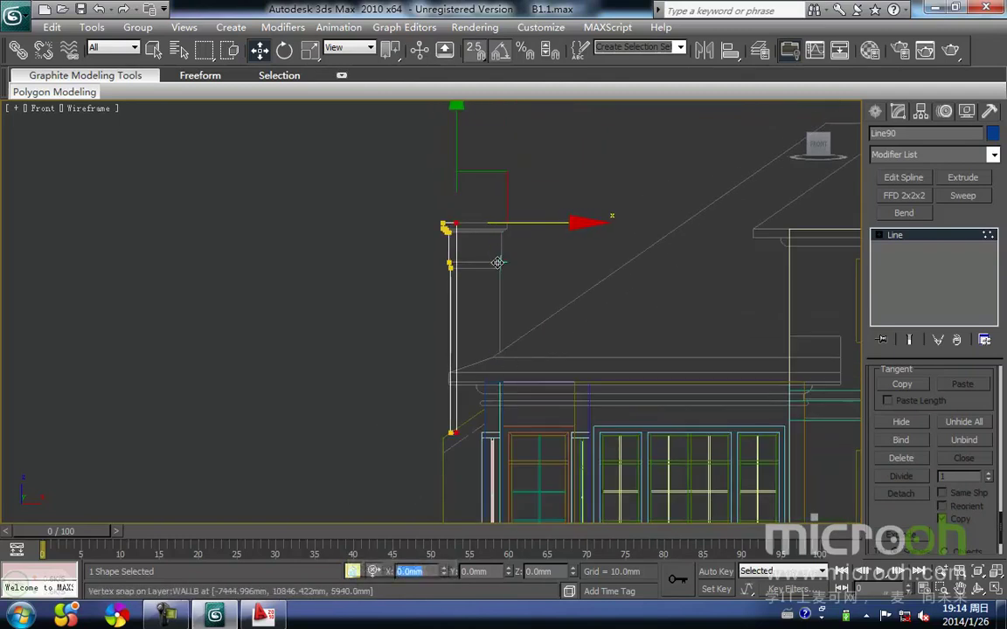
scroll(488, 299, "up", 4)
middle_click_drag(540, 303, 537, 277)
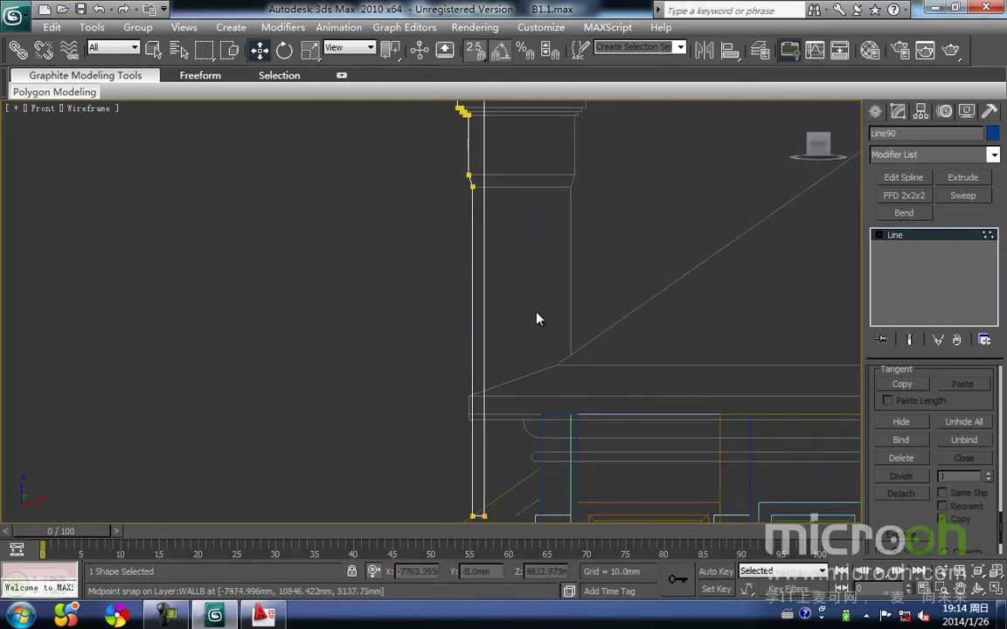
scroll(476, 328, "down", 4)
left_click_drag(452, 223, 457, 231)
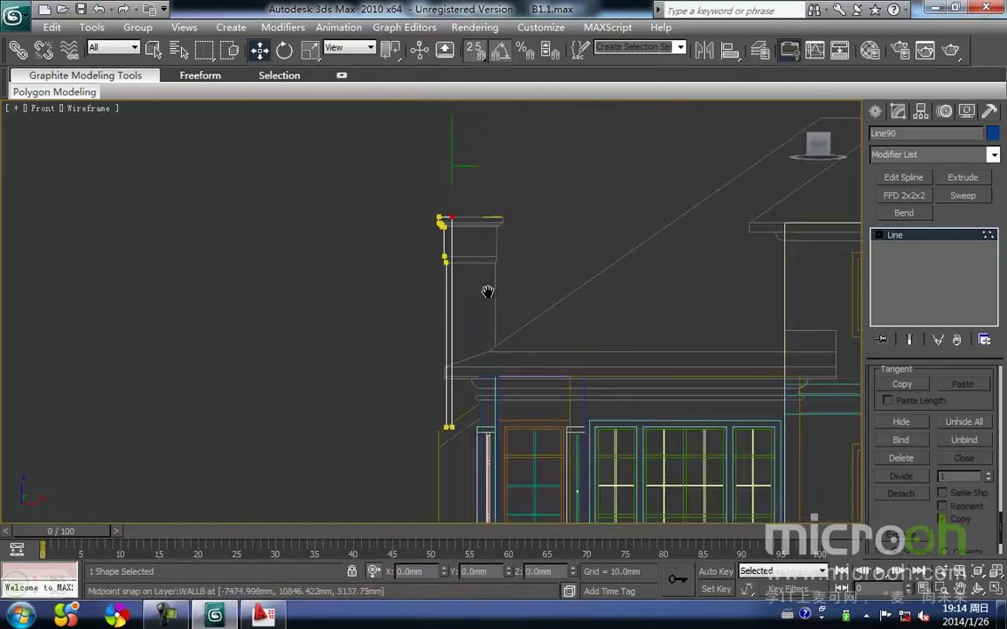
middle_click_drag(488, 292, 509, 232)
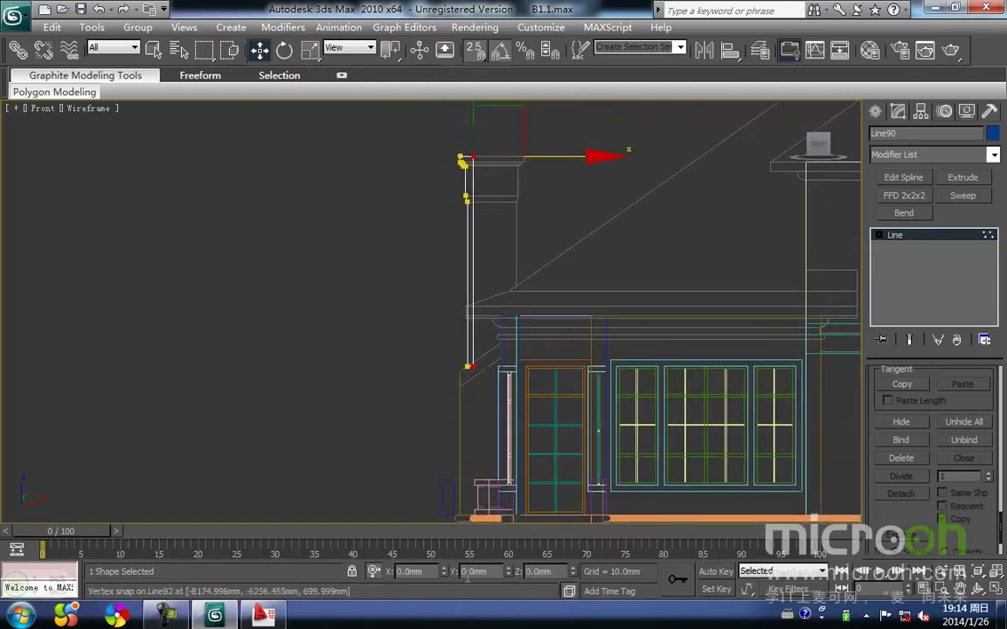
key("Return")
middle_click_drag(534, 198, 523, 224)
key("1")
left_click(513, 244)
left_click(458, 273)
Step: Move the chimney profile beside the chimney outline in the top view
key("t")
middle_click_drag(446, 254, 468, 378)
key("z")
scroll(502, 285, "down", 8)
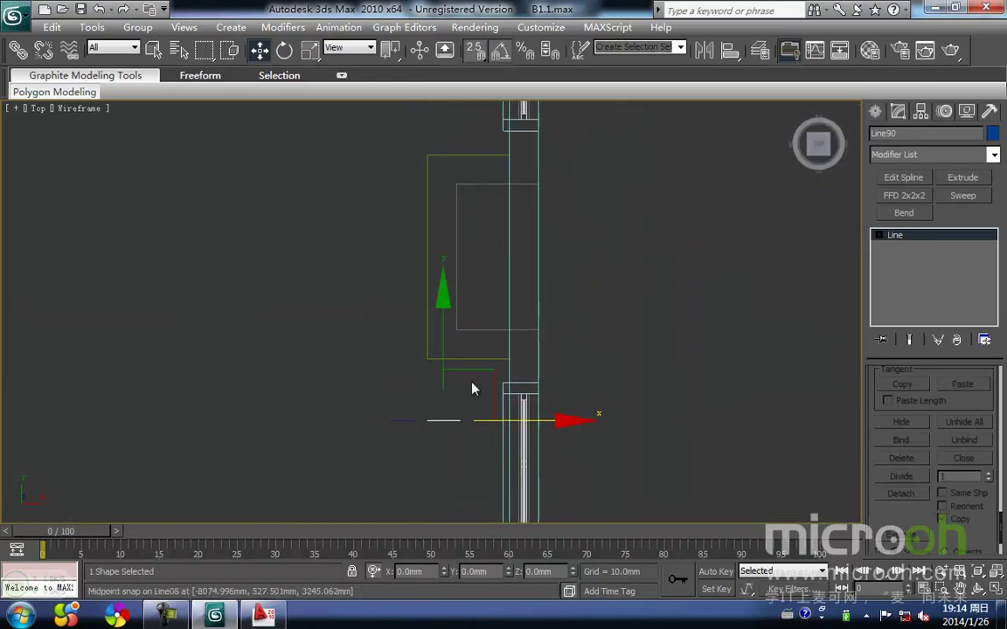
left_click_drag(441, 351, 454, 262)
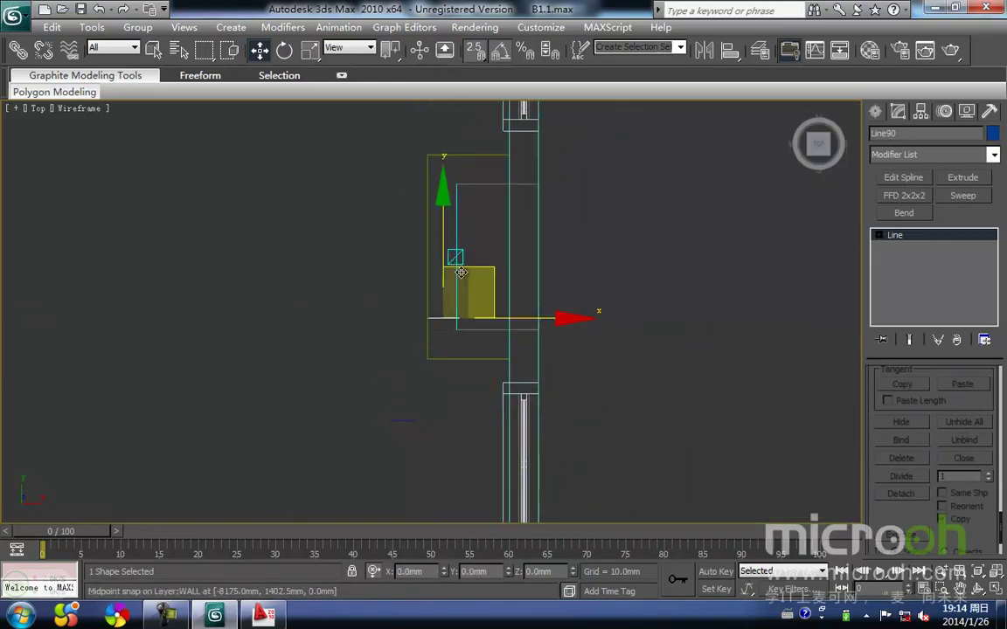
Step: Draw a 1250 by 700 mm rectangle over the inner chimney outline in the top view
left_click(877, 114)
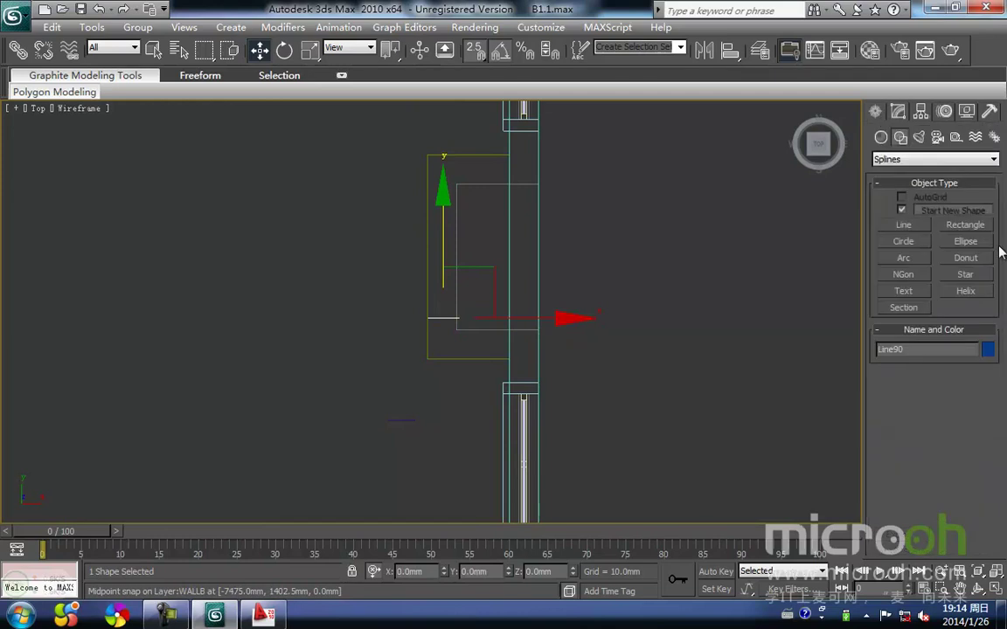
left_click(965, 226)
mouse_move(544, 191)
left_mouse_down()
mouse_move(477, 325)
mouse_move(461, 331)
left_mouse_up()
key("w")
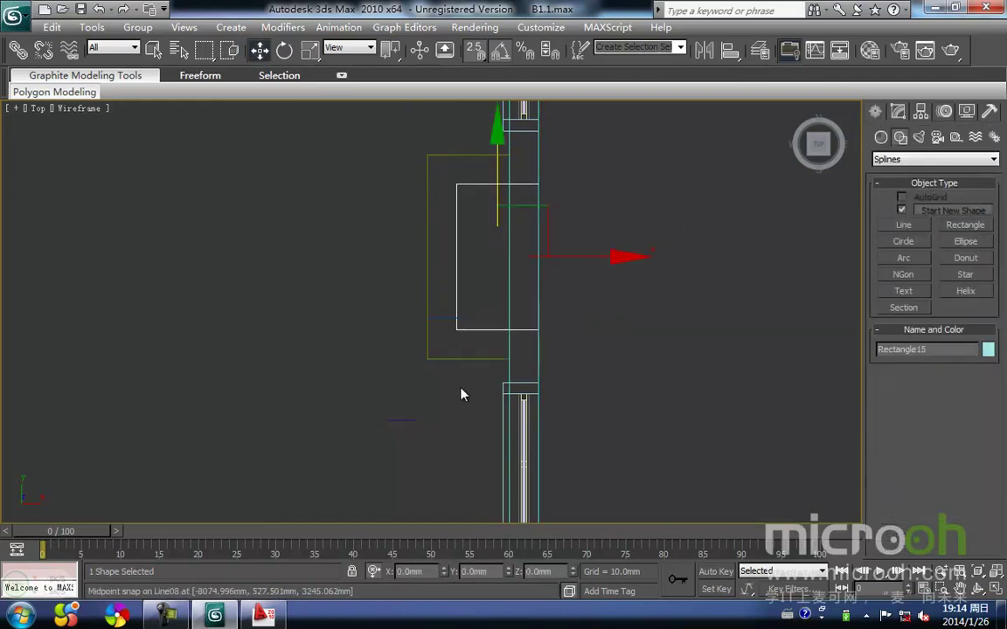
Step: Raise the rectangle from ground level to the chimney stack in the front view
key("f")
key("z")
middle_click_drag(472, 328, 474, 386)
scroll(472, 384, "down", 6)
scroll(447, 356, "down", 6)
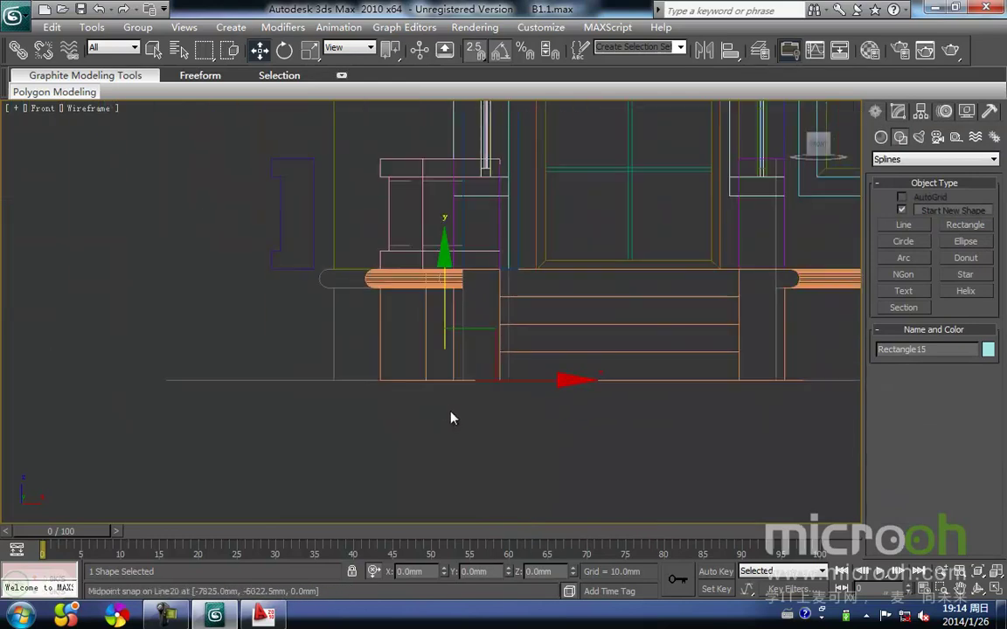
left_click_drag(439, 313, 441, 140)
middle_click_drag(441, 186, 461, 402)
left_click_drag(460, 280, 457, 194)
left_click_drag(461, 234, 462, 232, "shift")
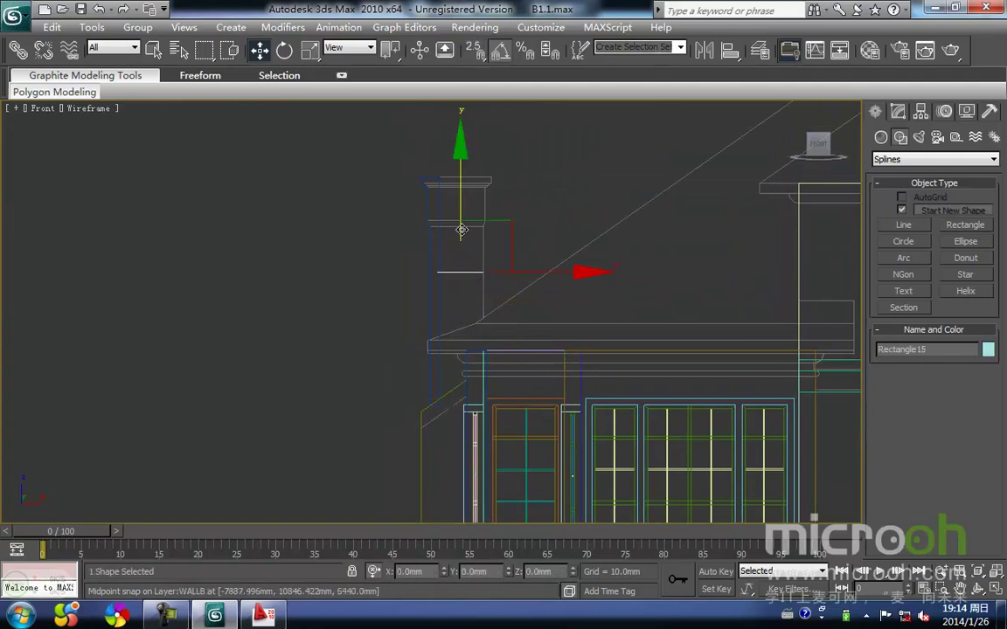
Step: Apply a Sweep modifier to the rectangle, using the closed chimney profile as its custom section
left_click(898, 111)
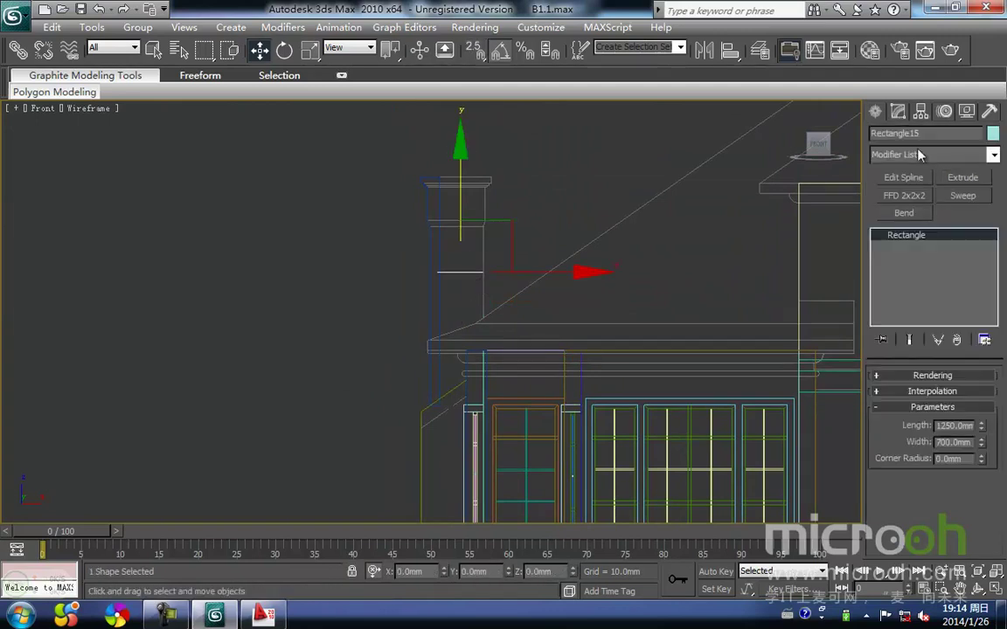
left_click(961, 196)
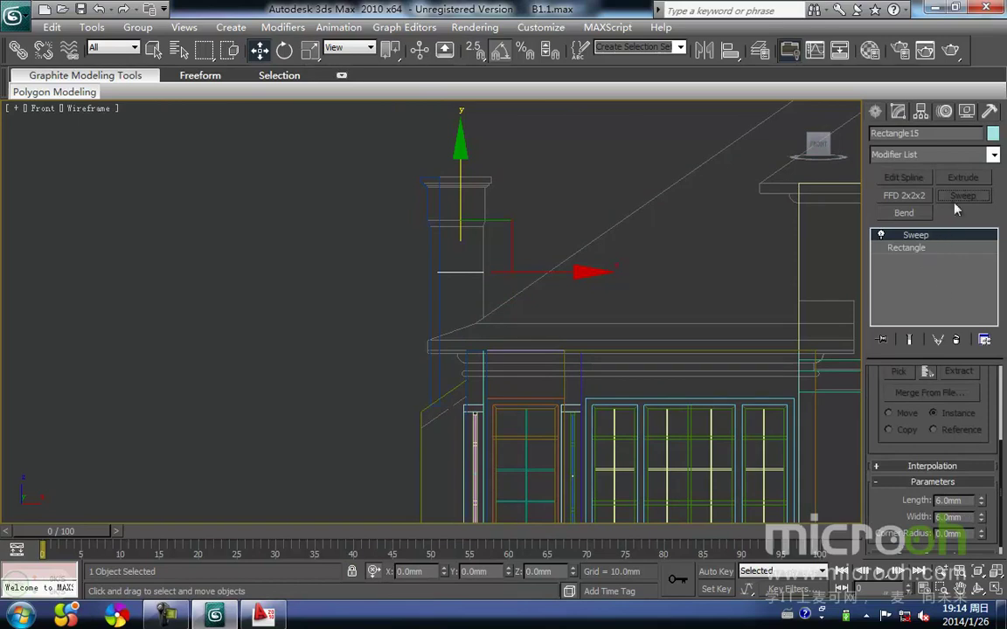
left_click_drag(1002, 485, 996, 417)
left_click(885, 434)
left_click(901, 473)
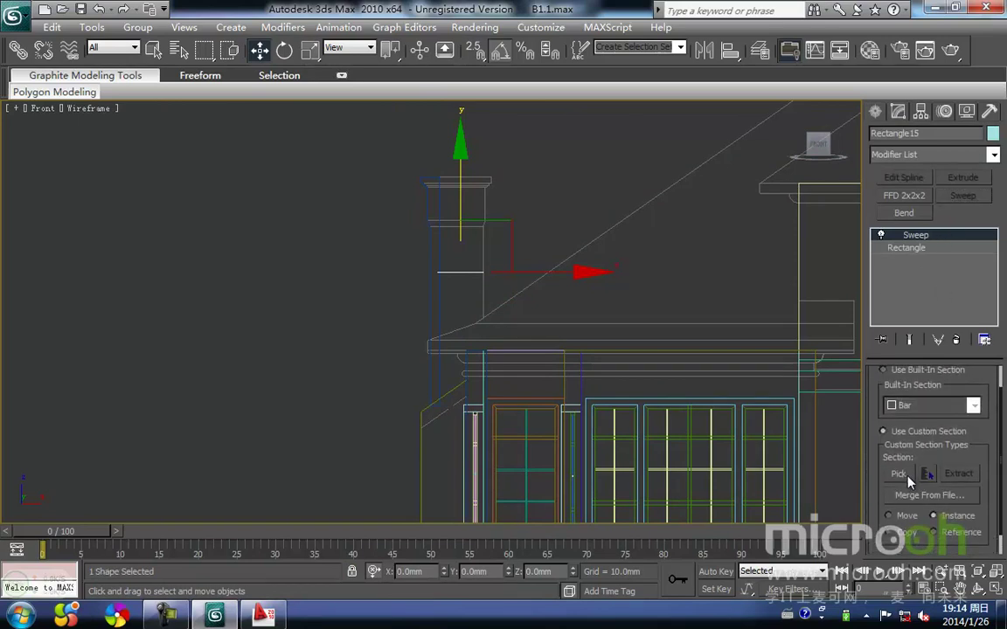
left_click(442, 262)
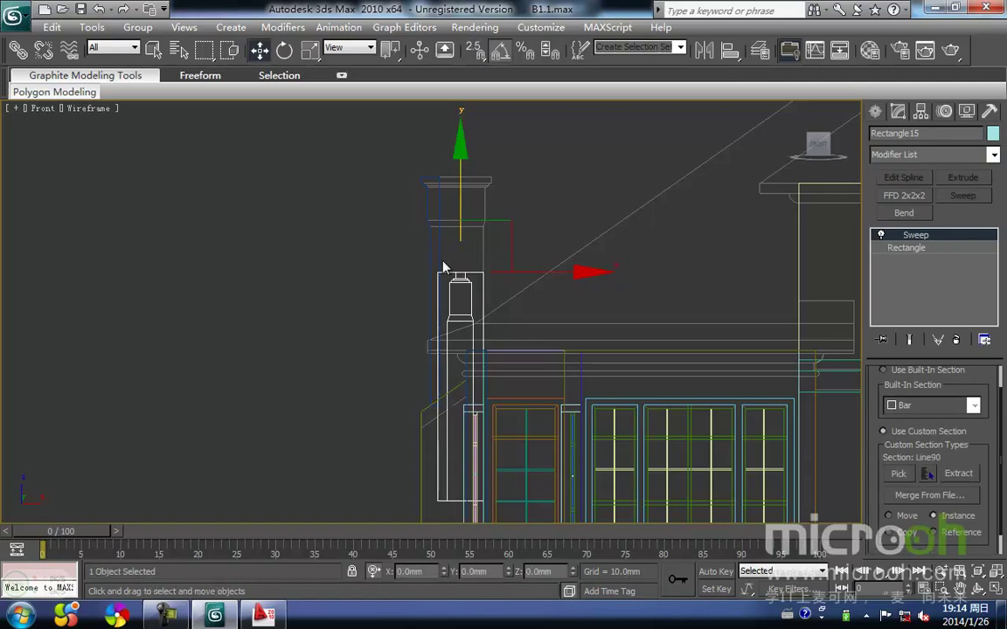
Step: Mirror the sweep section on the XZ plane and set its pivot alignment to top center
mouse_move(1003, 464)
left_mouse_down()
mouse_move(1005, 443)
mouse_move(1006, 471)
left_mouse_up()
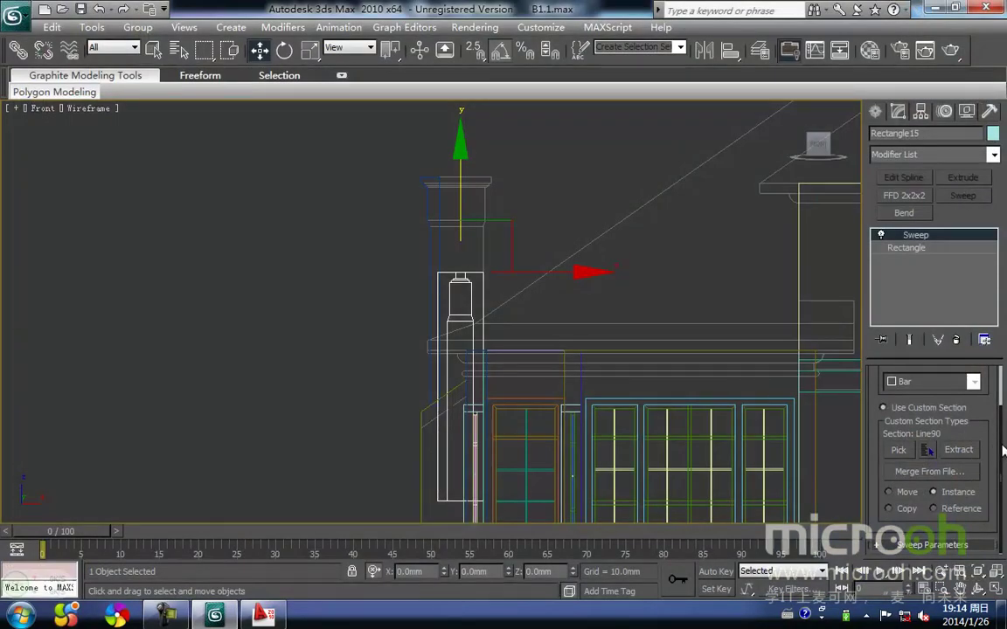
scroll(1002, 486, "up", 2)
scroll(1002, 486, "down", 2)
left_click(932, 544)
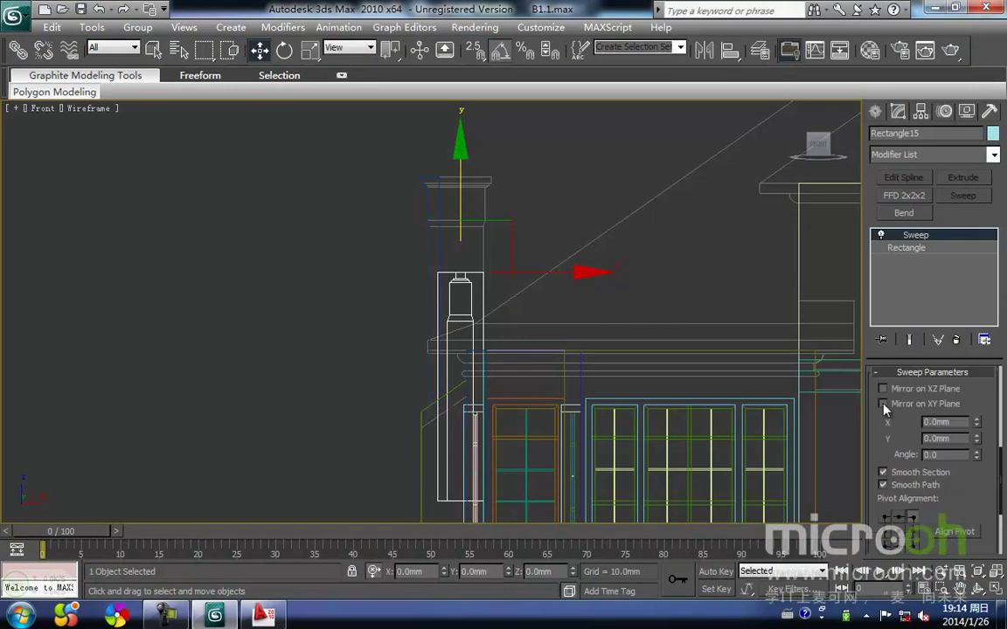
left_click(882, 389)
left_click(903, 518)
Step: Move the swept chimney up and snap its top to the height of the cap in the elevation drawing
middle_click_drag(595, 263, 628, 305)
left_click_drag(496, 248, 495, 162)
scroll(505, 219, "up", 3)
middle_click_drag(504, 223, 445, 366)
scroll(619, 310, "up", 3)
middle_click_drag(620, 309, 522, 389)
middle_click_drag(434, 322, 514, 337)
key("s")
left_click_drag(411, 340, 398, 316)
middle_click_drag(516, 356, 521, 337)
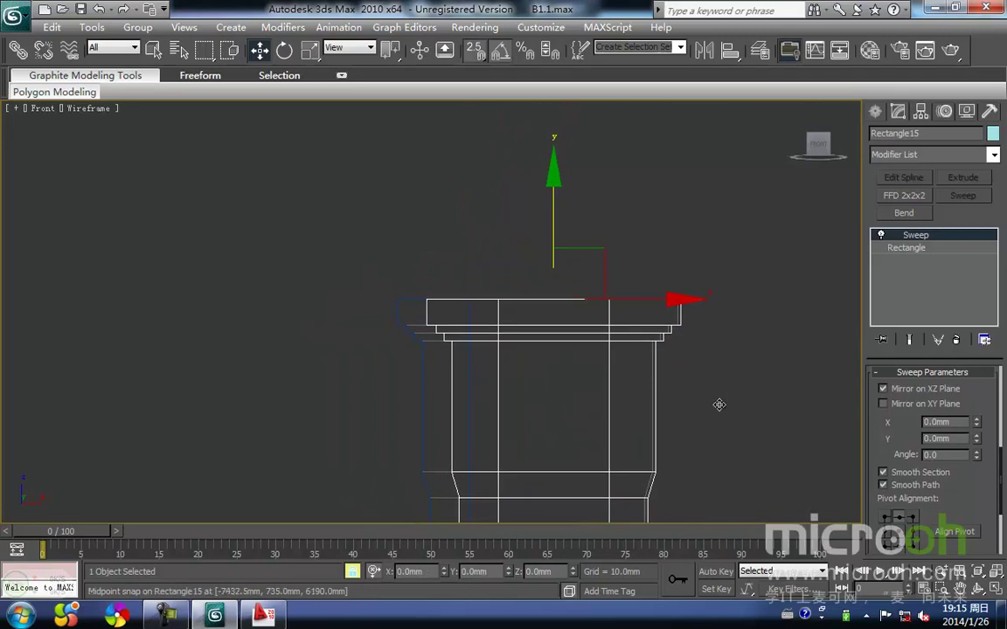
Step: Try other pivot alignments for the chimney sweep and return to the top-center one
middle_click_drag(804, 384, 820, 369)
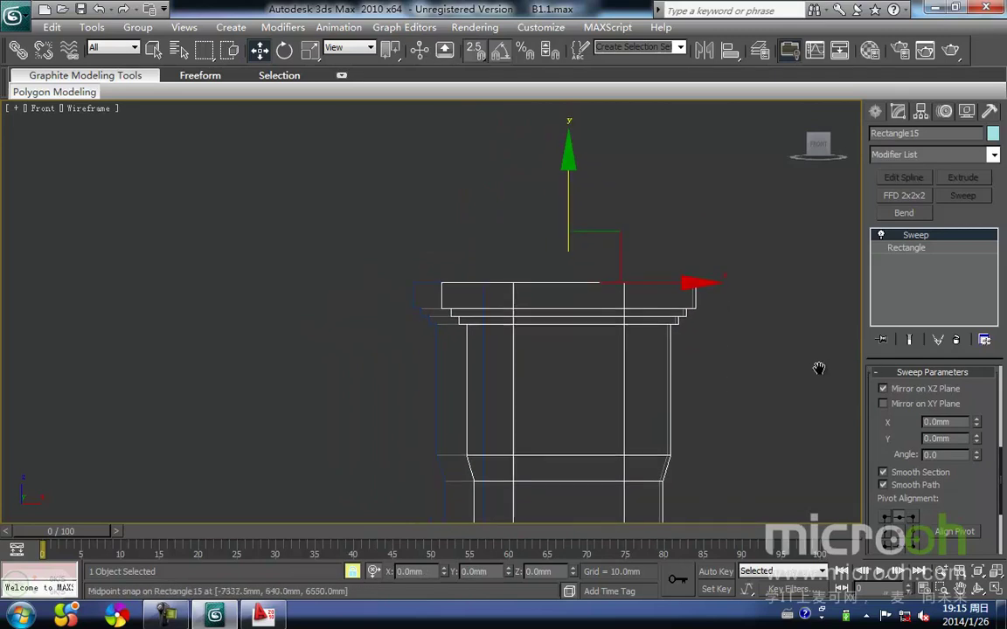
left_click(912, 518)
left_click(913, 518)
middle_click_drag(650, 370, 646, 343)
scroll(651, 354, "down", 2)
key("space")
left_click(669, 372)
left_click(539, 276)
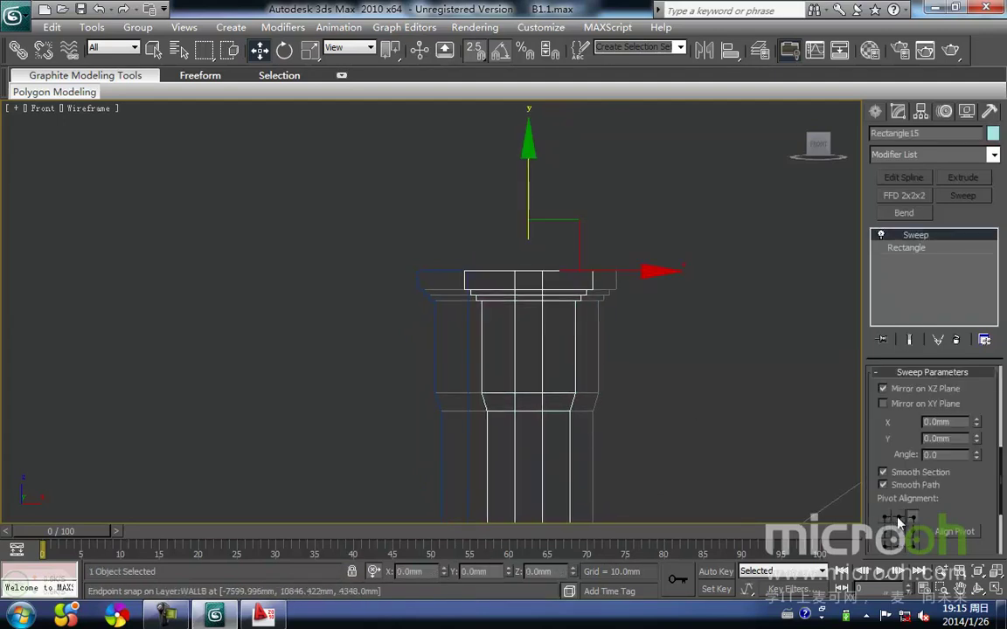
left_click(900, 520)
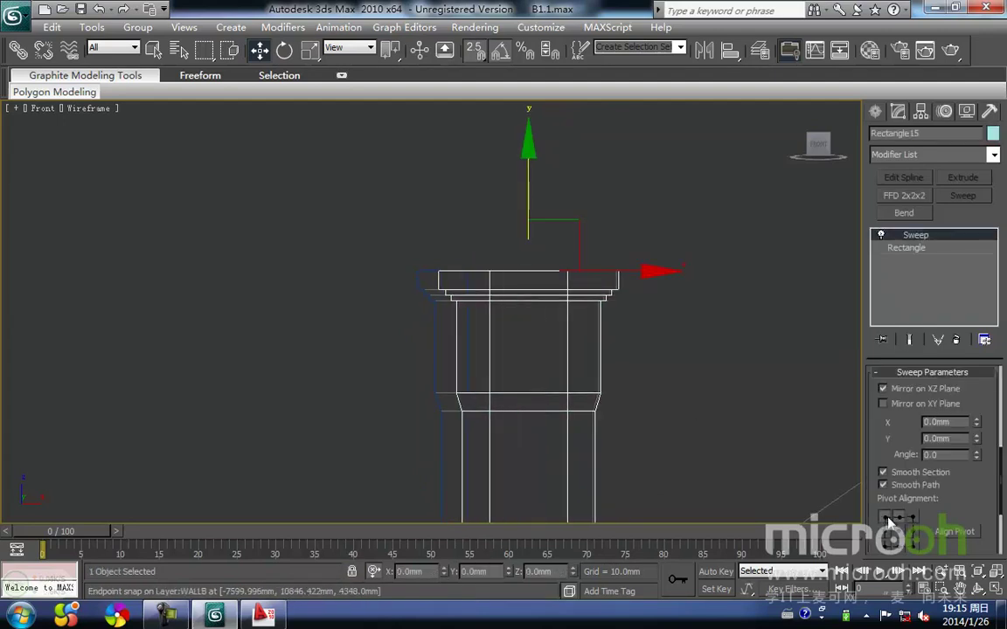
left_click(889, 523)
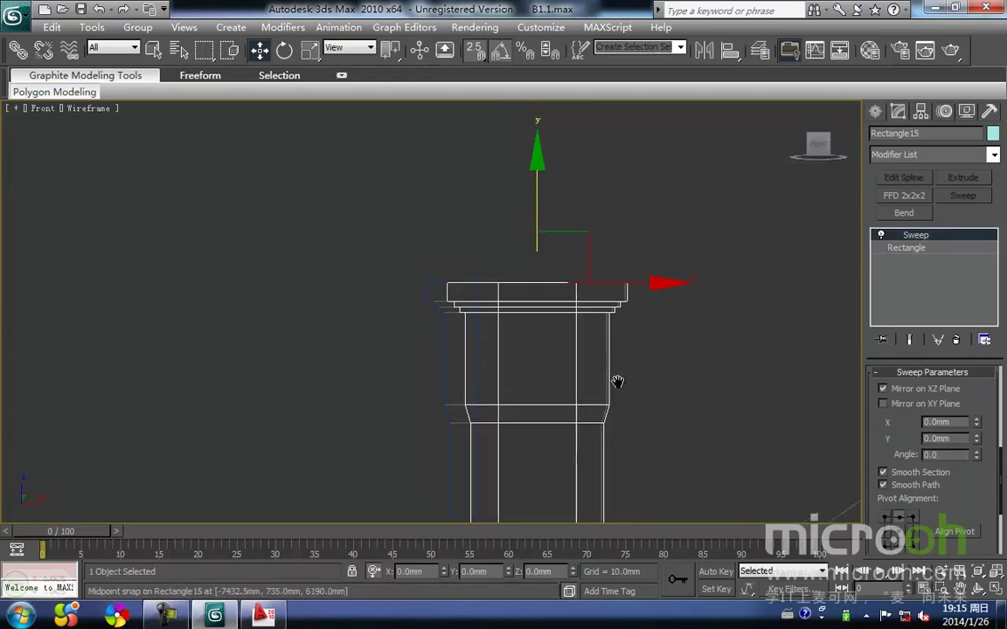
left_click_drag(676, 400, 603, 276)
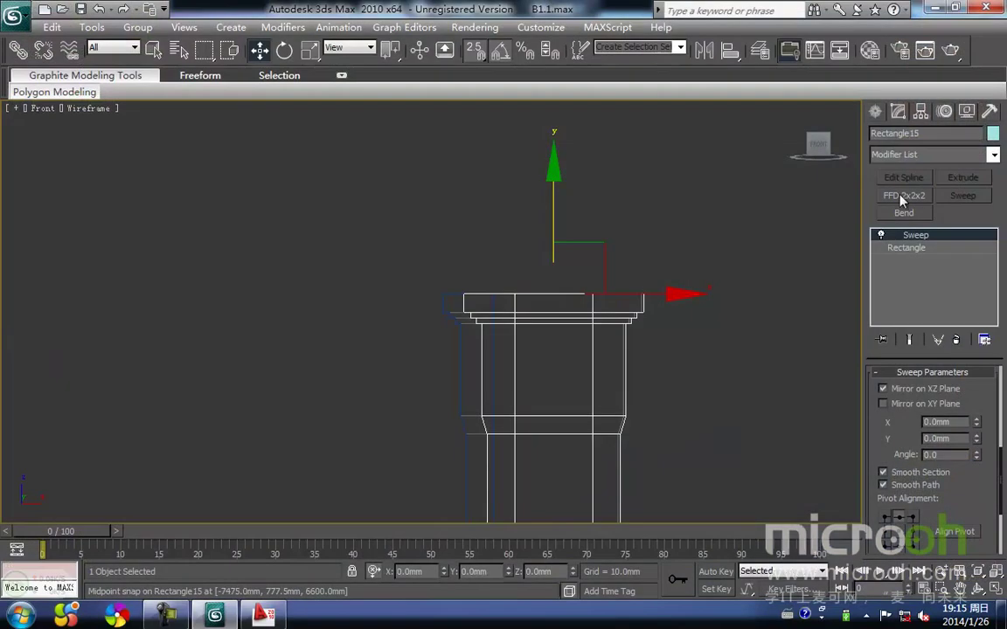
Step: Insert an Edit Spline modifier between the chimney's Rectangle and Sweep, and edit its vertices with the end result shown
left_click(910, 249)
left_click(900, 177)
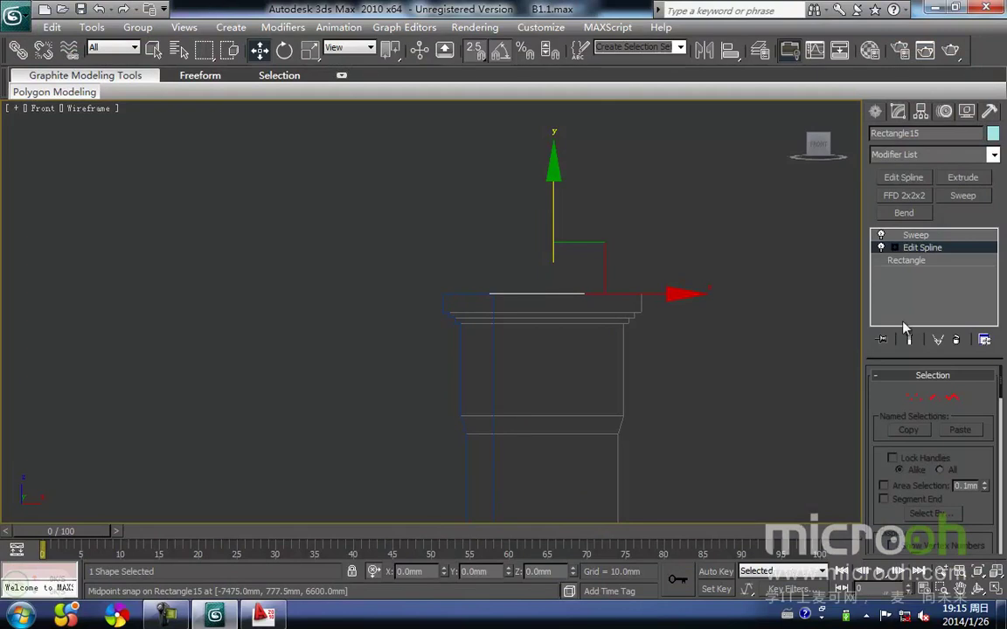
left_click(913, 400)
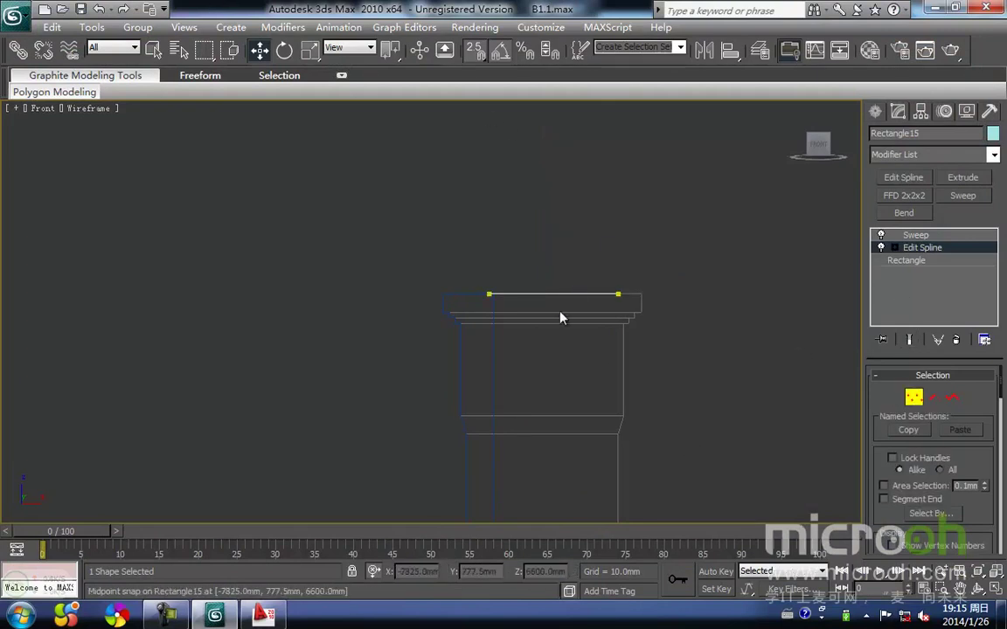
left_click(909, 341)
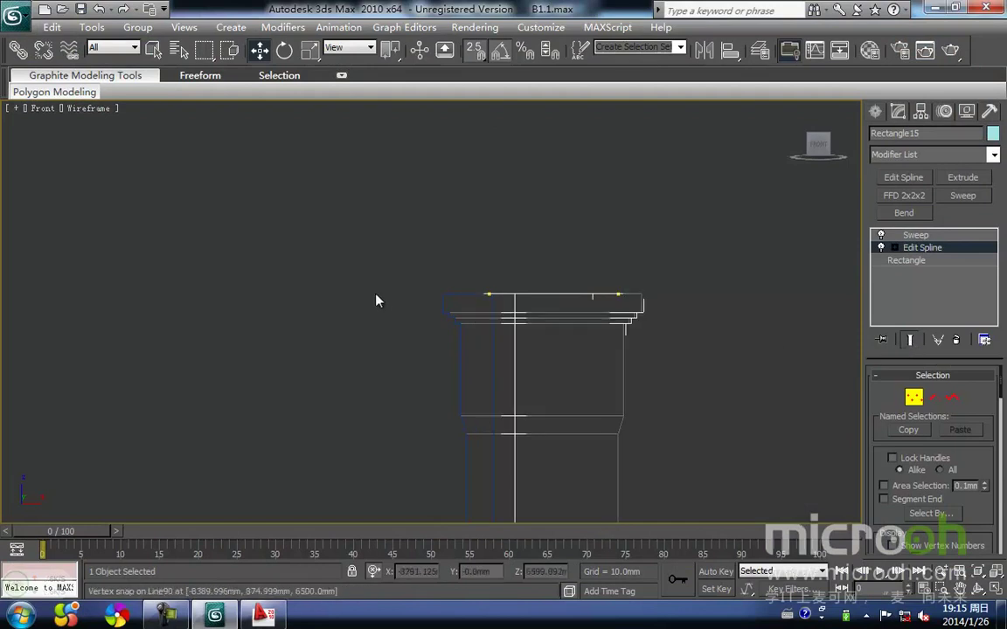
Step: Snap the path's left vertices in the front view to align the chimney cap's left edge with the elevation outline
scroll(522, 297, "up", 3)
middle_click_drag(558, 283, 532, 316)
left_click_drag(503, 271, 451, 301)
key("space")
key("space")
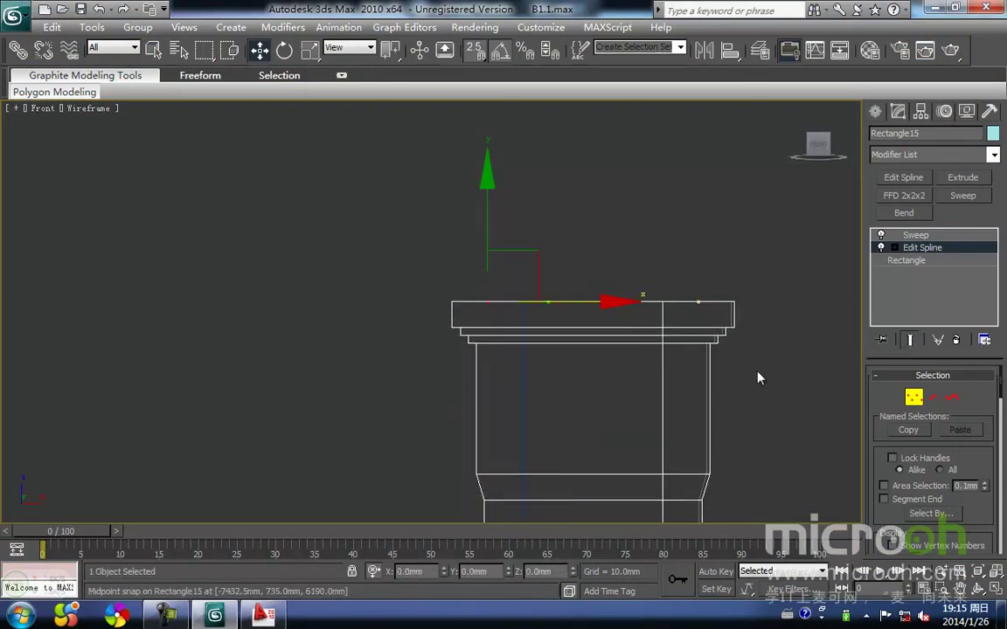
Step: Snap the path's right vertices so the chimney cap's right edge meets the front elevation outline
left_click_drag(711, 321, 688, 286)
key("space")
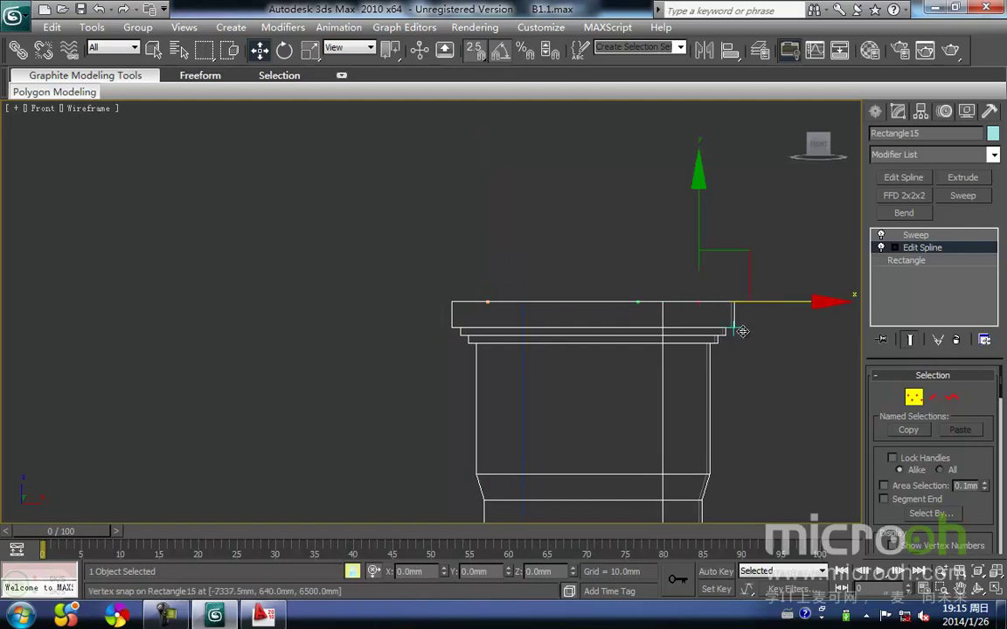
left_click_drag(734, 331, 729, 329)
key("space")
scroll(746, 352, "up", 3)
middle_click_drag(739, 337, 560, 371)
key("space")
left_click_drag(544, 340, 556, 337)
key("space")
left_click(573, 378)
Step: Move the path's right-hand vertices in the left view so the cap's right edge aligns with the side elevation
scroll(302, 384, "down", 2)
middle_click_drag(299, 385, 408, 312)
scroll(408, 313, "down", 3)
scroll(373, 297, "down", 1)
middle_click_drag(341, 355, 299, 300)
key("l")
key("z")
middle_click_drag(505, 266, 507, 331)
left_click_drag(443, 138, 442, 137)
scroll(539, 243, "up", 3)
middle_click_drag(539, 243, 427, 401)
left_click_drag(446, 248, 505, 258)
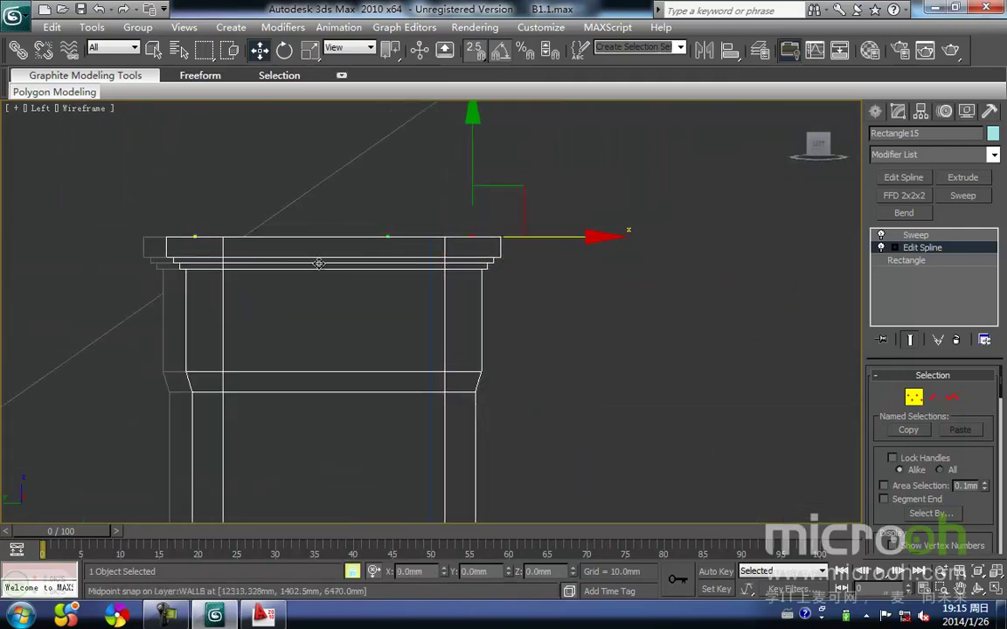
Step: Snap the path's left-hand vertices in the left view to the side elevation's cap edge and finish vertex editing
middle_click_drag(215, 272, 357, 316)
left_click_drag(351, 313, 322, 260)
key("space")
scroll(323, 326, "up", 3)
middle_click_drag(232, 282, 407, 326)
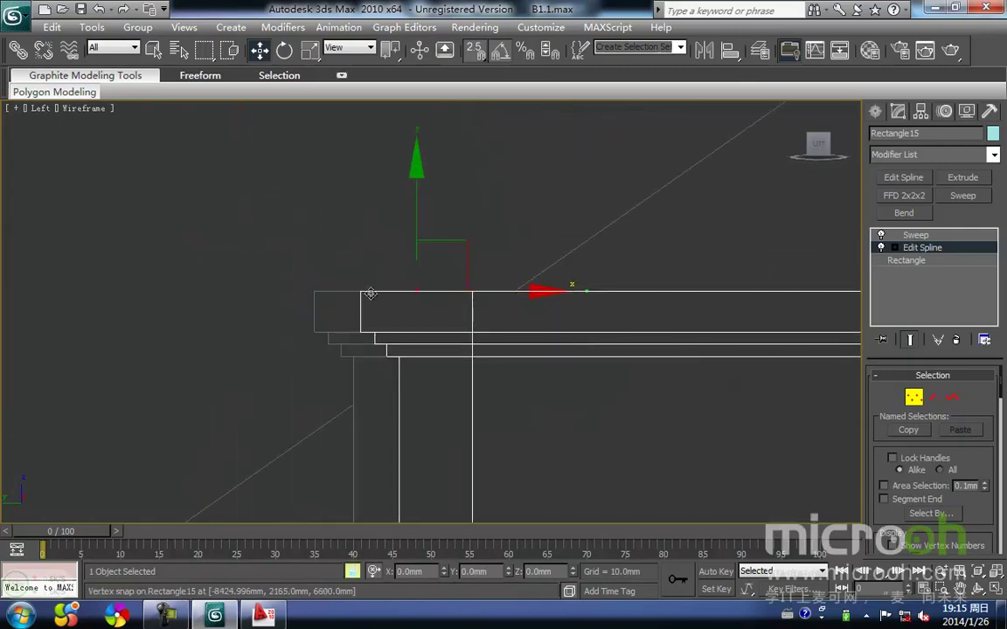
left_click_drag(366, 282, 320, 284)
left_click(512, 246)
left_click(914, 398)
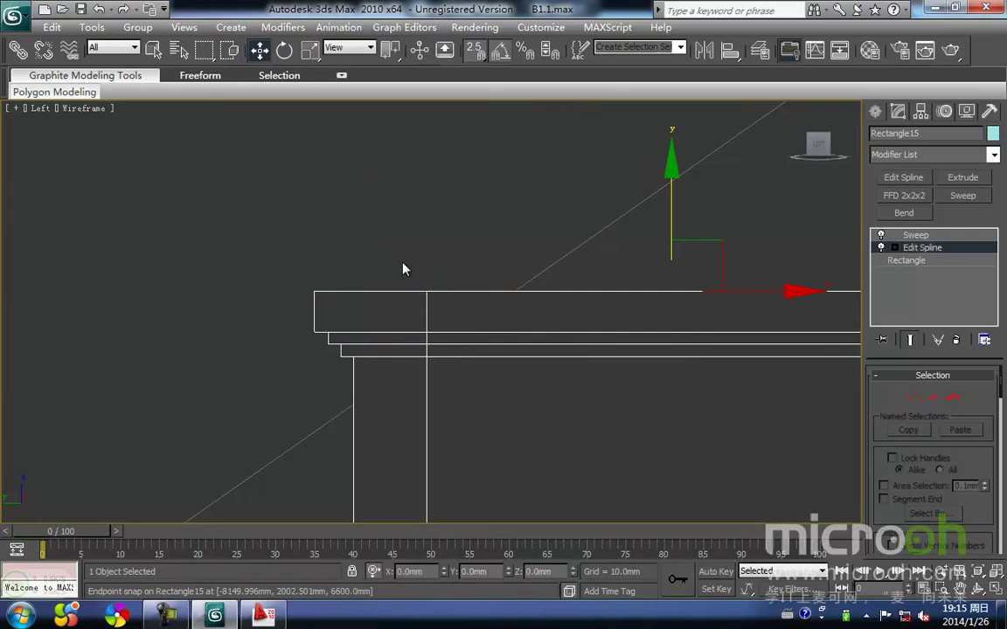
Step: Shade the model and turn off Smooth Section and Smooth Path for the chimney's Sweep
left_click(403, 264)
key("F3")
scroll(420, 299, "down", 12)
mouse_move(497, 379)
middle_mouse_down("alt")
mouse_move(456, 391)
mouse_move(443, 382)
middle_mouse_up("alt")
scroll(454, 302, "up", 4)
middle_click_drag(459, 299, 523, 223)
scroll(542, 223, "up", 2)
left_click(463, 237)
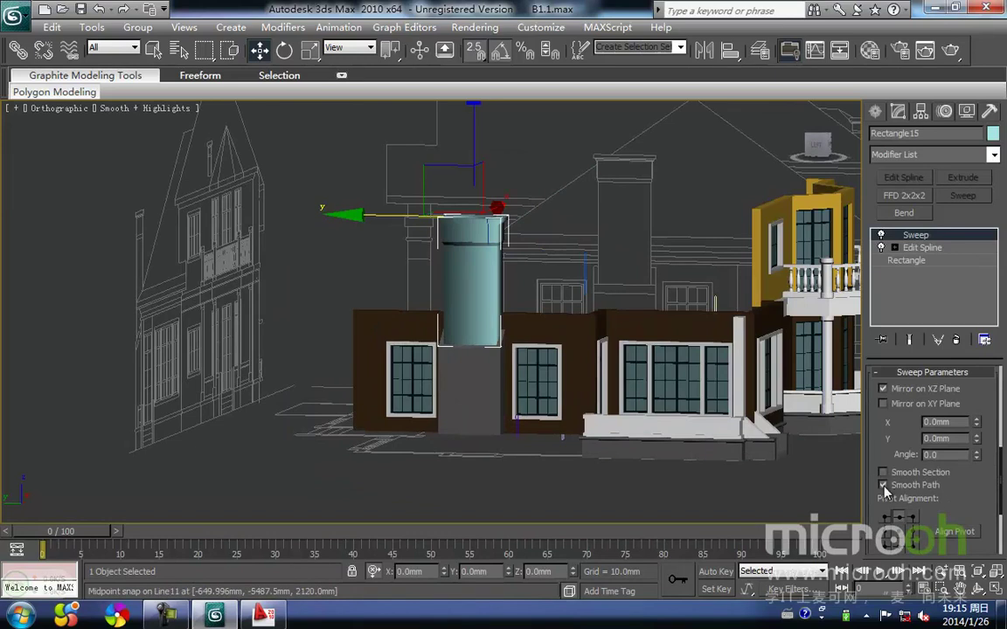
left_click(883, 486)
left_click(522, 275)
Step: Assign the grey 灰色拉毛条砖 material to the swept chimney
middle_click_drag(522, 276, 606, 322)
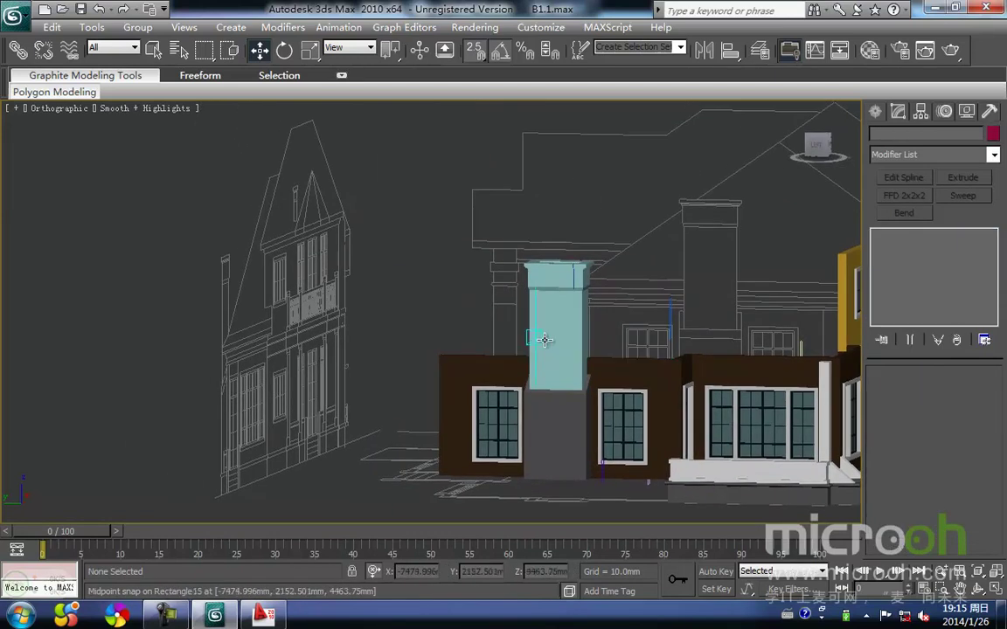
key("f")
middle_click_drag(216, 263, 583, 294)
scroll(577, 295, "up", 4)
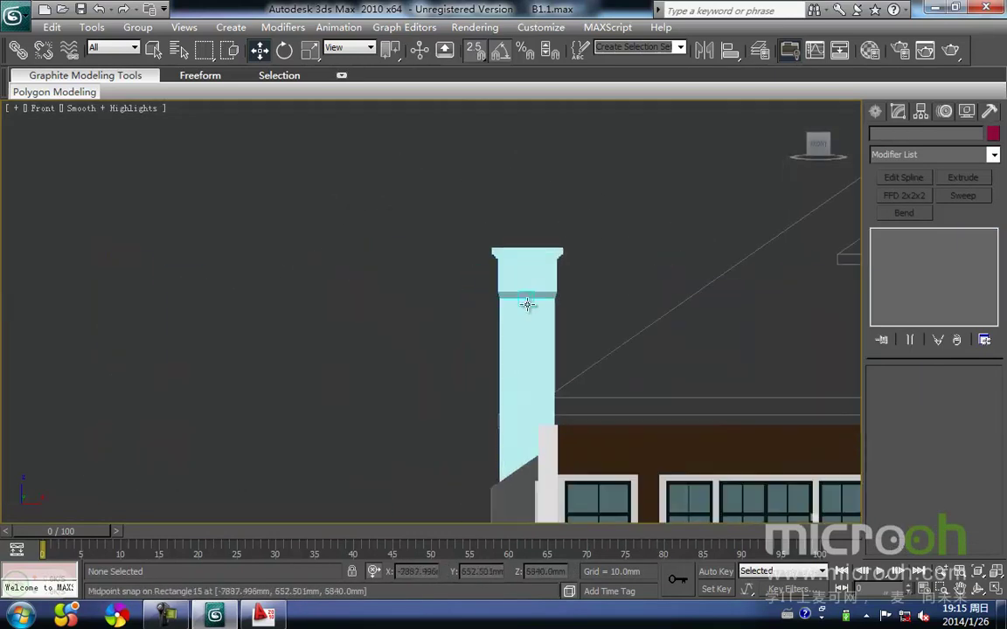
left_click(536, 356)
middle_click_drag(535, 355, 535, 333)
key("m")
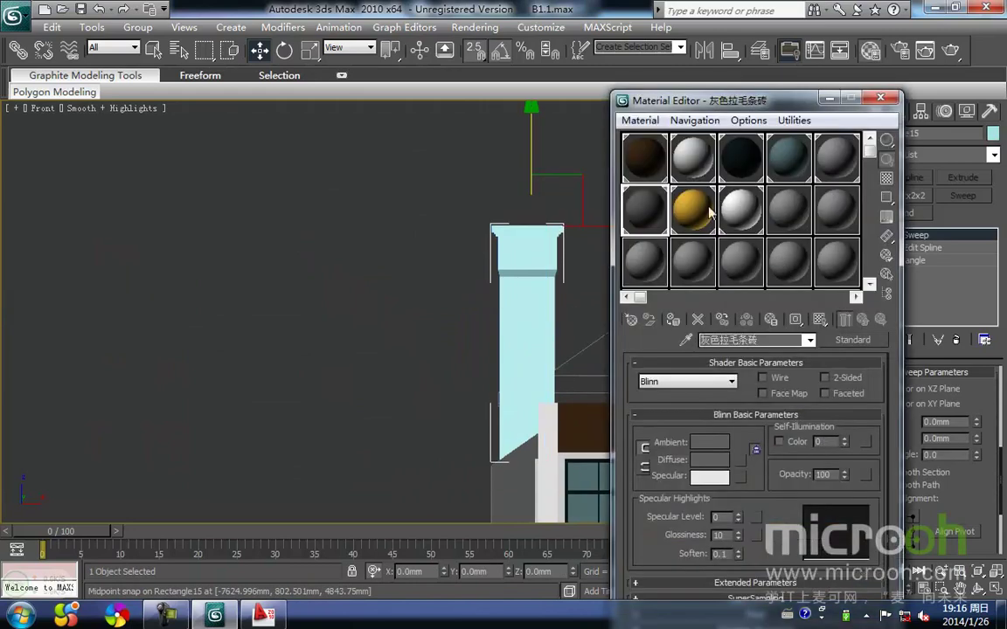
left_click(674, 321)
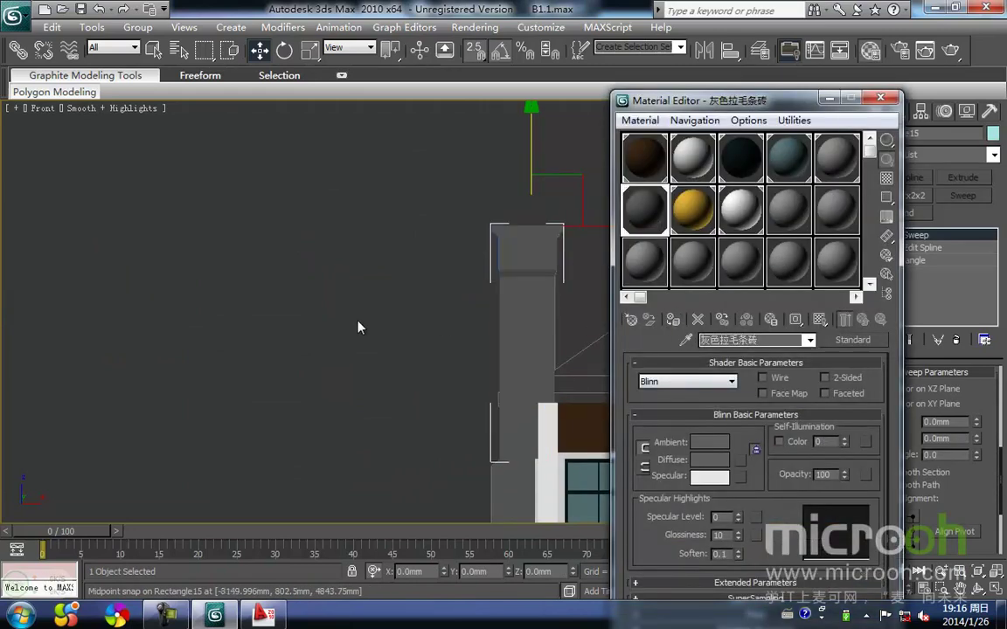
left_click(359, 326)
left_click(889, 103)
Step: Examine the chimney and side wall against the drawings in the front, left and top views
scroll(603, 308, "down", 2)
middle_click_drag(598, 319, 584, 304)
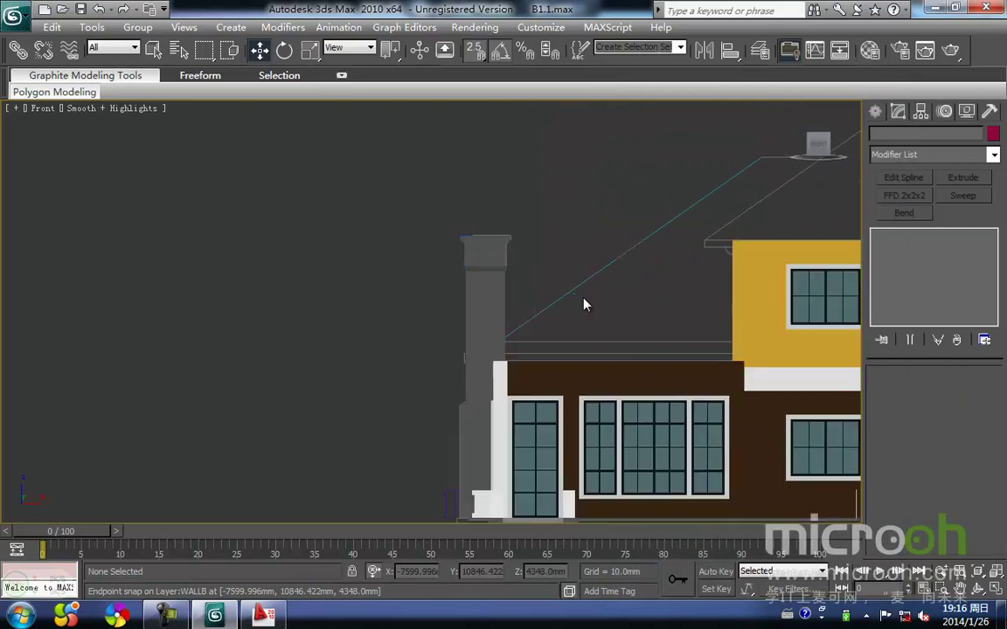
key("l")
scroll(459, 380, "down", 3)
middle_click_drag(458, 245, 592, 350)
scroll(437, 362, "up", 4)
middle_click_drag(441, 361, 497, 351)
key("t")
scroll(385, 297, "down", 5)
middle_click_drag(367, 310, 439, 340)
scroll(391, 271, "up", 2)
middle_click_drag(390, 268, 447, 337)
scroll(461, 363, "up", 1)
scroll(449, 339, "down", 1)
key("f")
scroll(458, 219, "up", 1)
mouse_move(458, 219)
middle_mouse_down()
mouse_move(411, 358)
mouse_move(477, 262)
middle_mouse_up()
key("l")
scroll(407, 228, "down", 1)
middle_click_drag(409, 218, 434, 245)
scroll(394, 306, "up", 5)
middle_click_drag(293, 335, 553, 350)
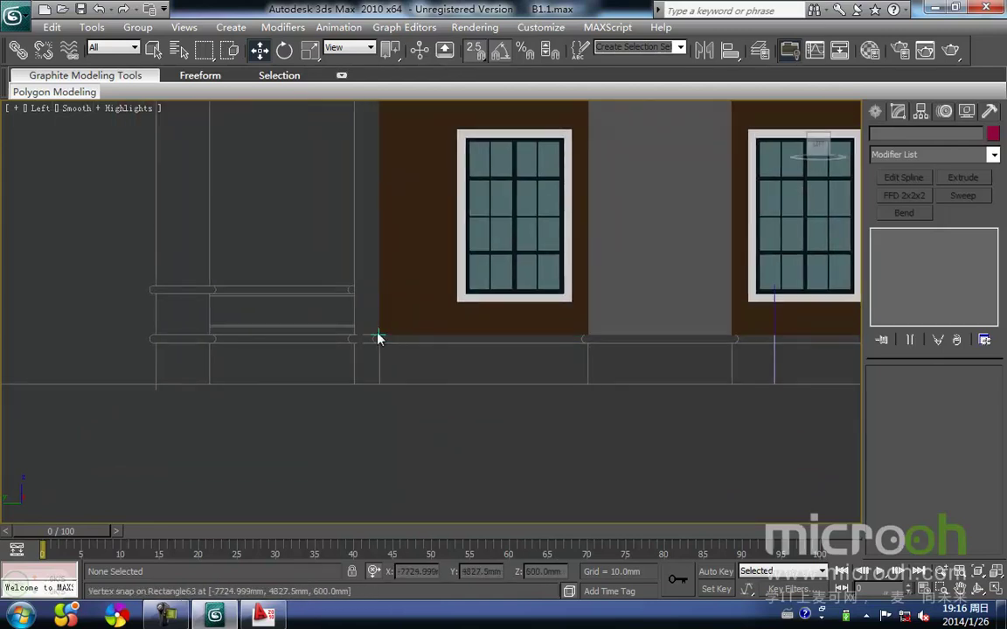
Step: Examine the base course beneath the side wall and chimney in elevation, and the wall's corner in plan
middle_click_drag(411, 352, 301, 352)
middle_click_drag(577, 358, 479, 381)
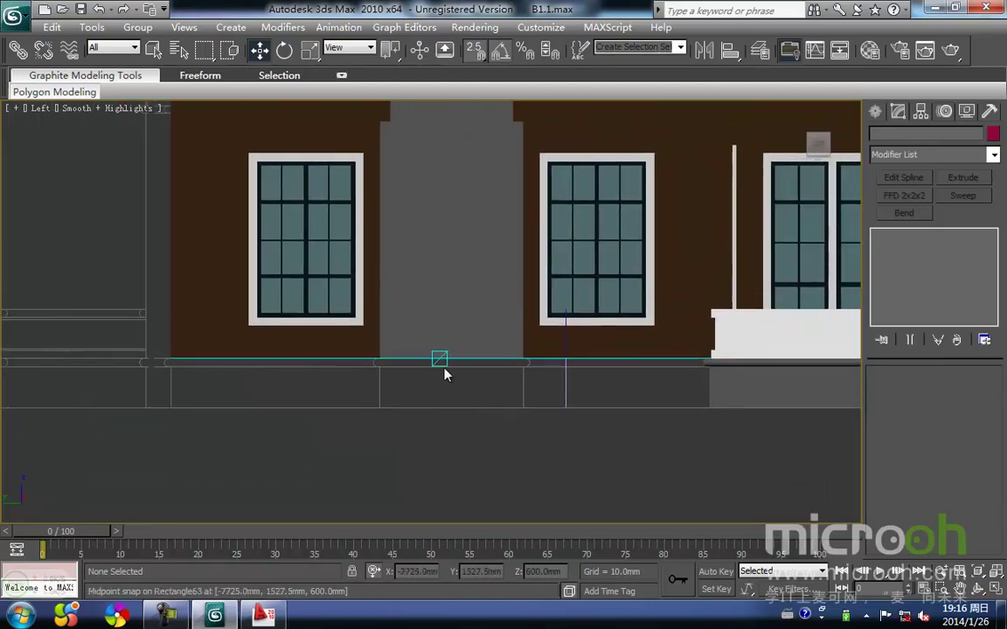
mouse_move(409, 349)
middle_mouse_down()
mouse_move(491, 332)
mouse_move(485, 346)
middle_mouse_up()
scroll(460, 330, "up", 4)
scroll(394, 415, "down", 4)
middle_click_drag(393, 415, 515, 376)
scroll(396, 346, "down", 2)
middle_click_drag(396, 353, 368, 376)
middle_click_drag(597, 385, 487, 422)
middle_click_drag(631, 392, 643, 357)
key("t")
scroll(385, 342, "down", 6)
middle_click_drag(378, 337, 566, 402)
scroll(559, 341, "up", 5)
scroll(556, 276, "up", 3)
middle_click_drag(555, 275, 410, 392)
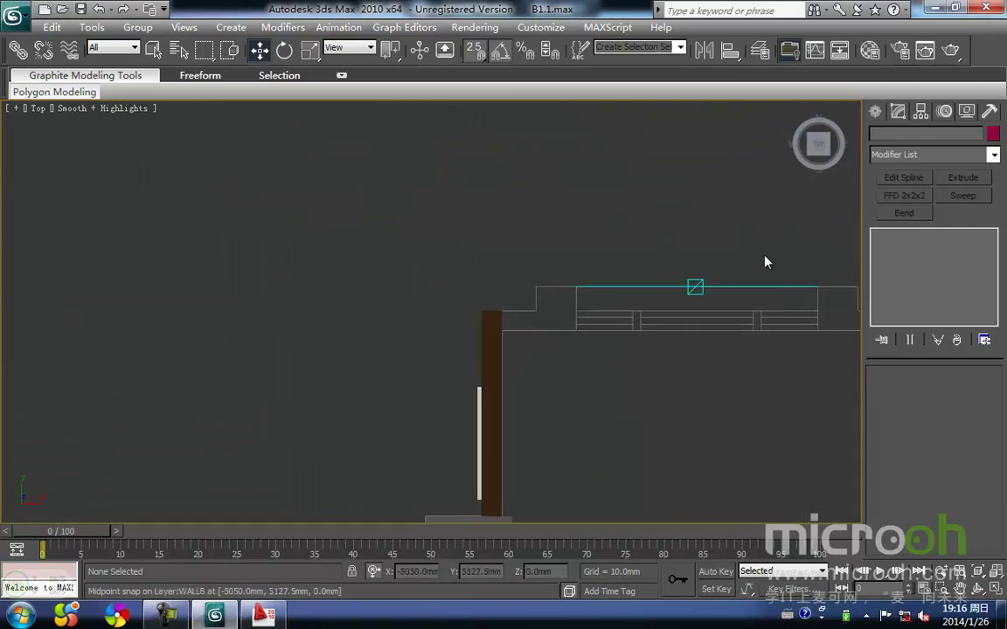
Step: Start a line in the top view wireframe at the side wall's upper inner corner and run it to the chimney's outer edge
left_click(875, 113)
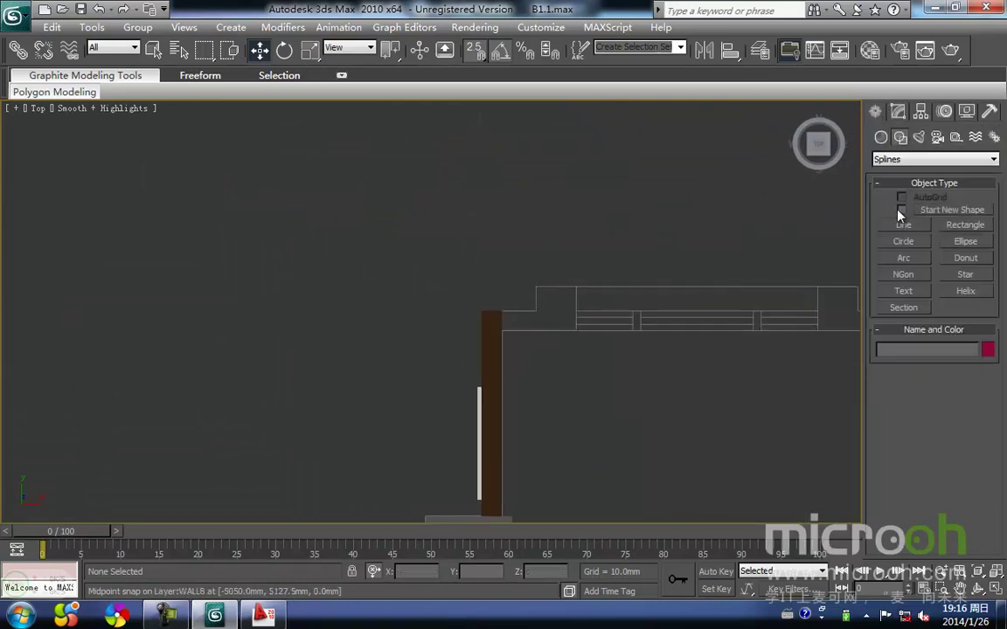
left_click(902, 224)
scroll(535, 330, "up", 3)
middle_click_drag(535, 331, 491, 327)
key("F3")
left_click(415, 282)
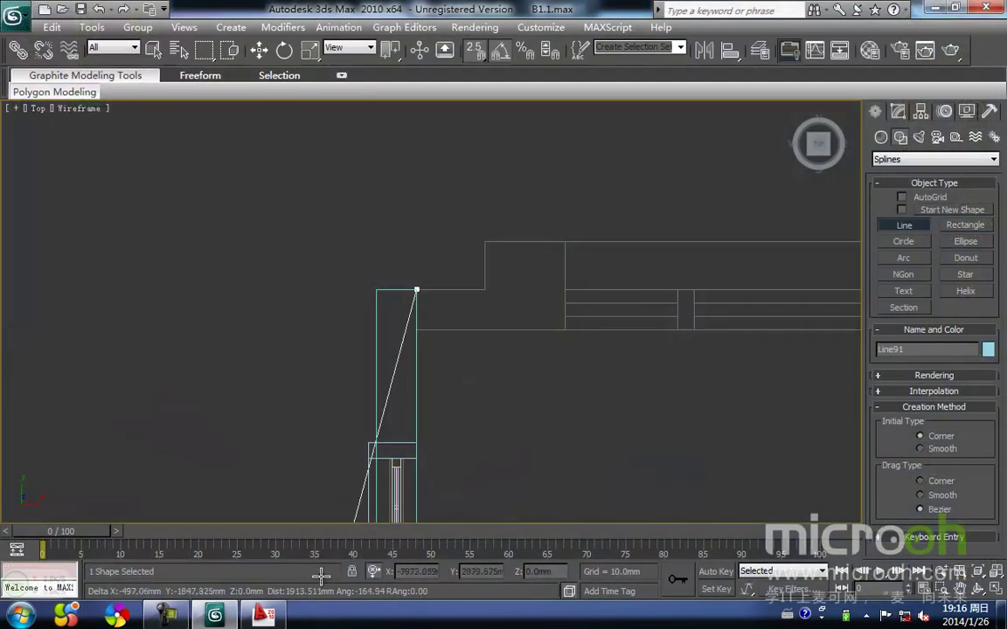
scroll(434, 311, "up", 4)
scroll(431, 312, "down", 3)
middle_click_drag(444, 466, 427, 302)
scroll(430, 309, "up", 3)
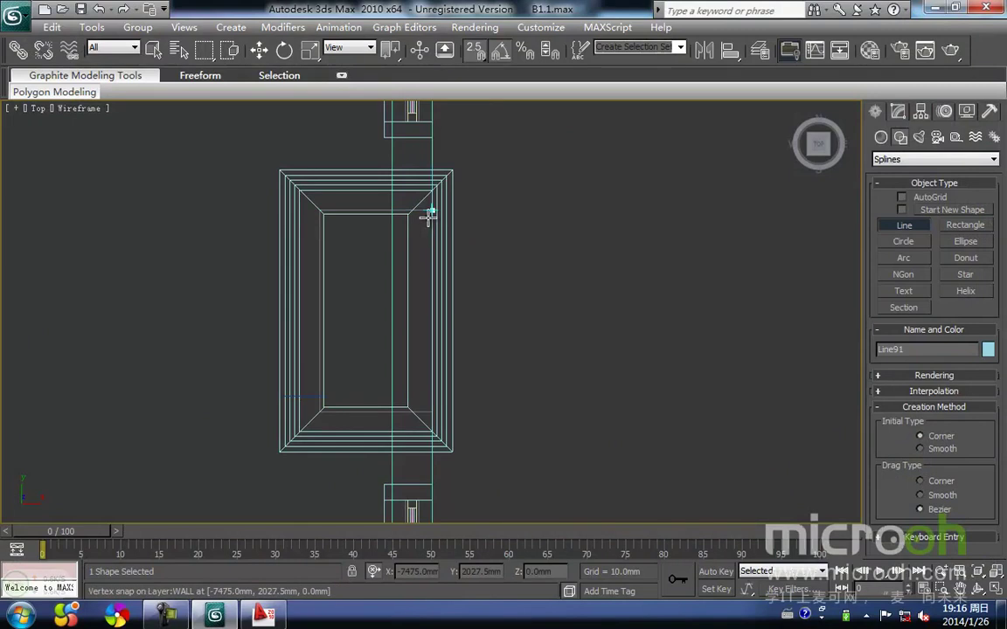
scroll(428, 179, "up", 2)
scroll(434, 147, "down", 2)
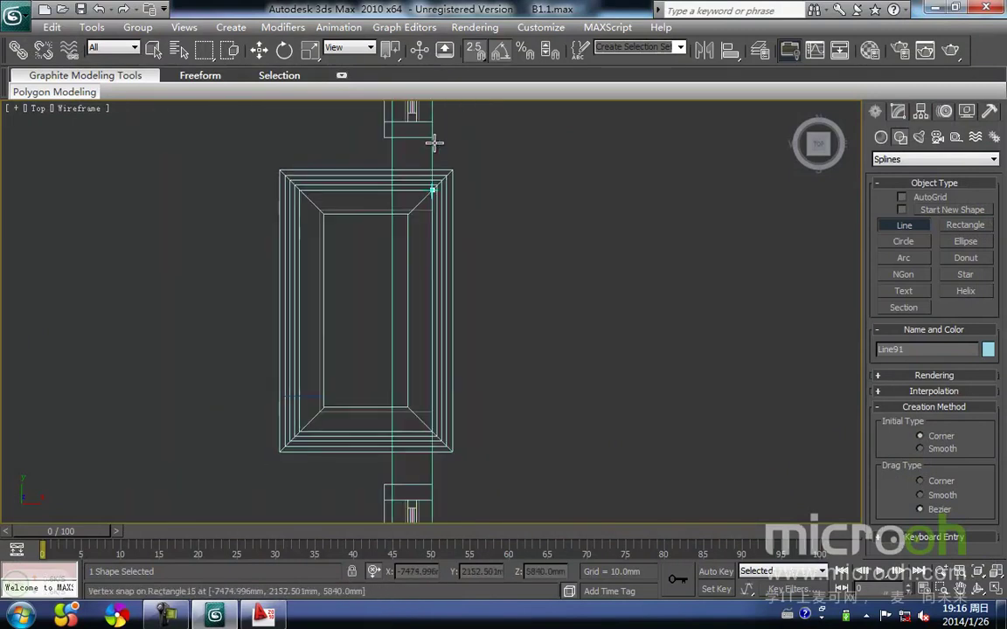
scroll(433, 155, "up", 1)
scroll(435, 129, "down", 2)
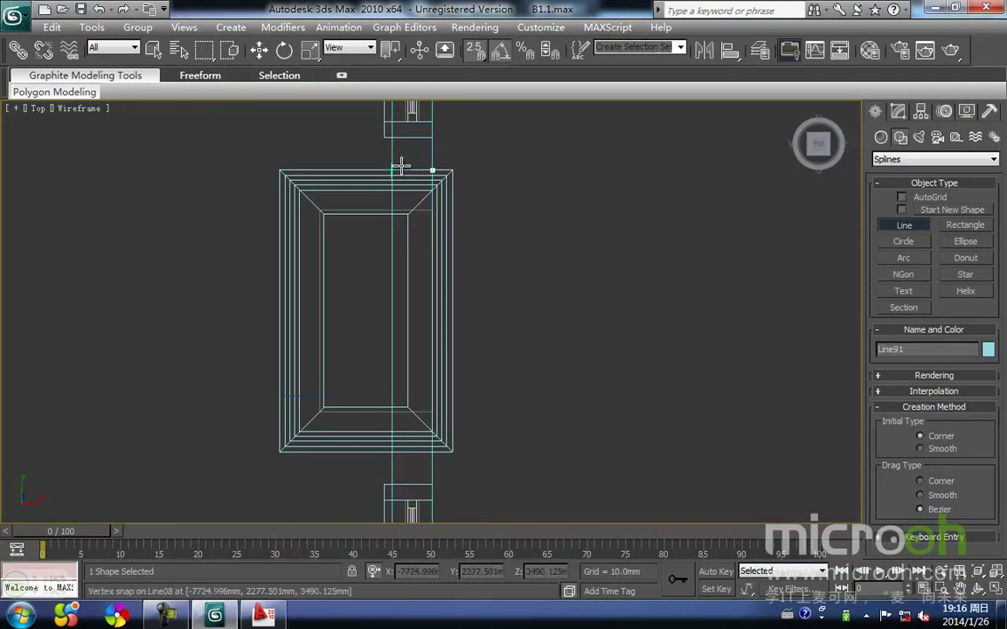
Step: Continue the line around the chimney's outer corners and down the wall face to the terrace corner, and finish it
left_click(272, 174)
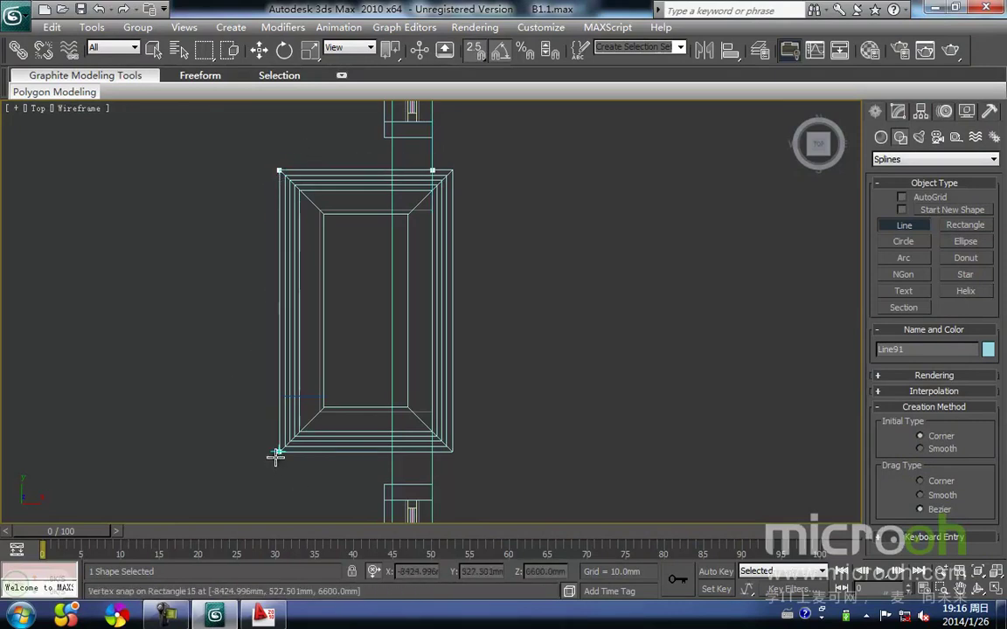
scroll(361, 548, "down", 3)
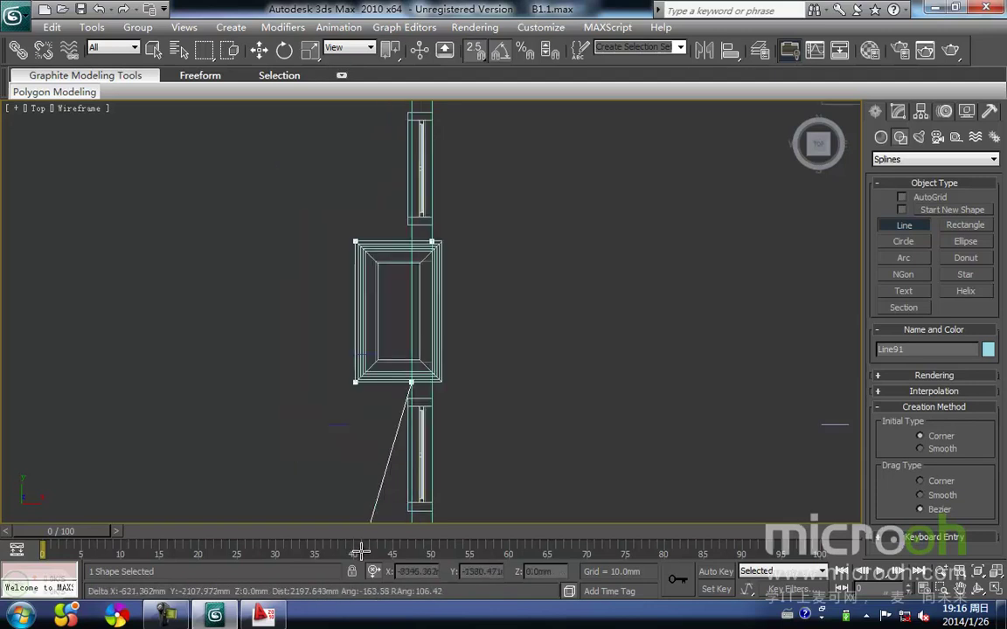
key("i")
scroll(360, 552, "down", 4)
scroll(450, 319, "up", 5)
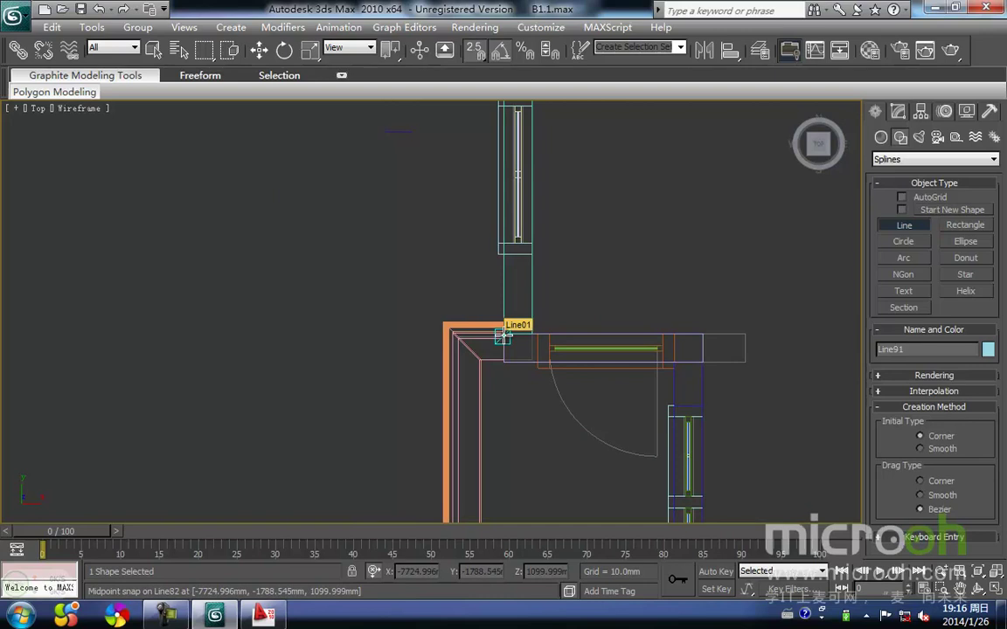
scroll(502, 334, "up", 6)
right_click(497, 274)
right_click(501, 232)
Step: Isolate the new wall line over the floor plan and deselect it
scroll(500, 235, "down", 4)
middle_click_drag(500, 231, 483, 348)
key("alt+q")
middle_click_drag(464, 225, 456, 343)
scroll(453, 293, "down", 7)
scroll(451, 280, "up", 3)
middle_click_drag(450, 257, 452, 374)
left_click(470, 352)
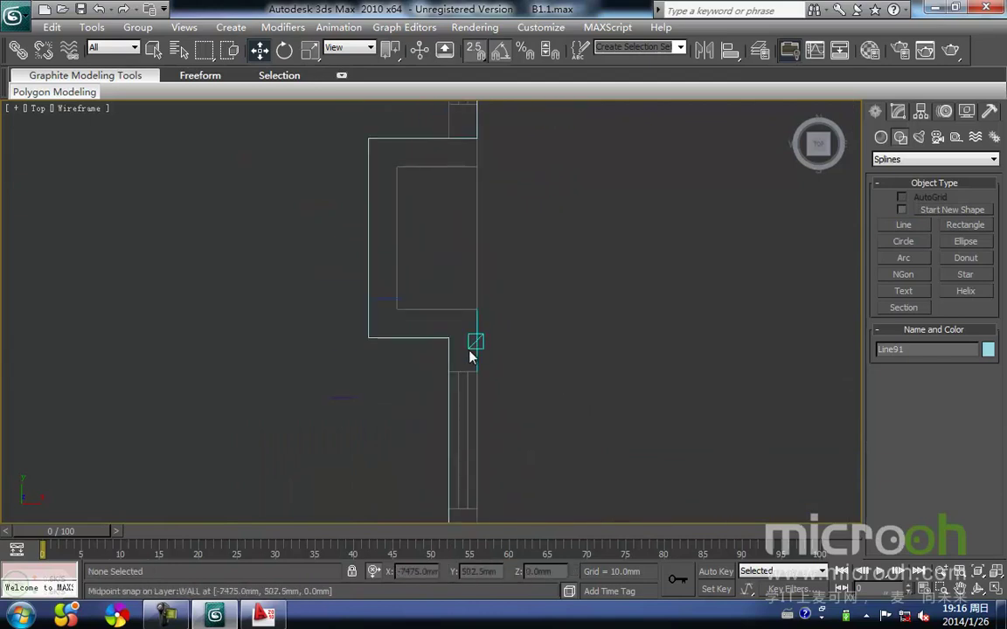
Step: Edit the line's vertices and snap the chimney's upper pair down to the inner edge of the plan's chimney recess
left_click_drag(418, 334, 417, 331)
left_click(897, 111)
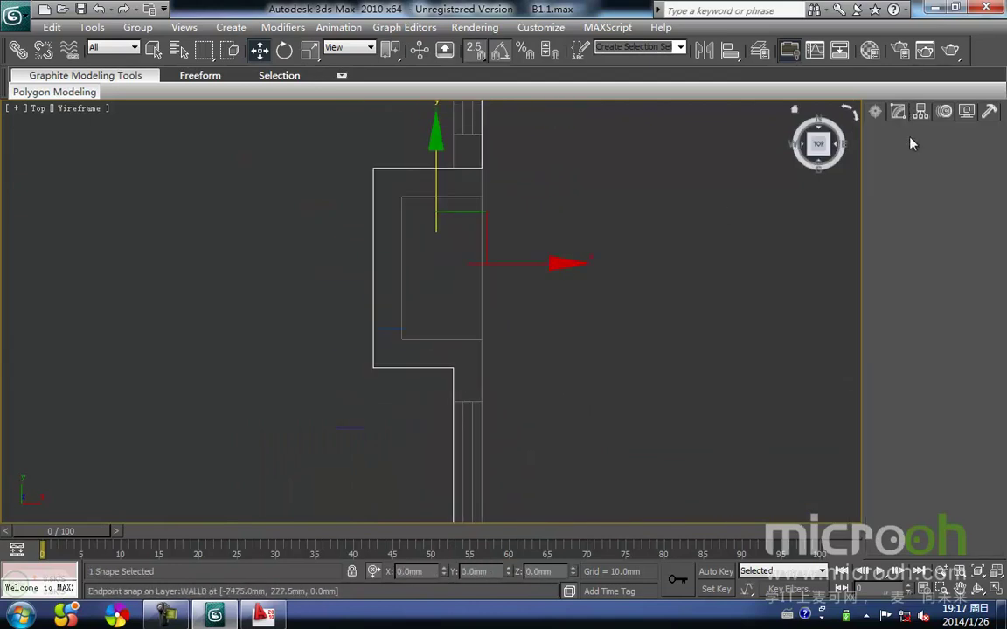
left_click(879, 234)
left_click(909, 248)
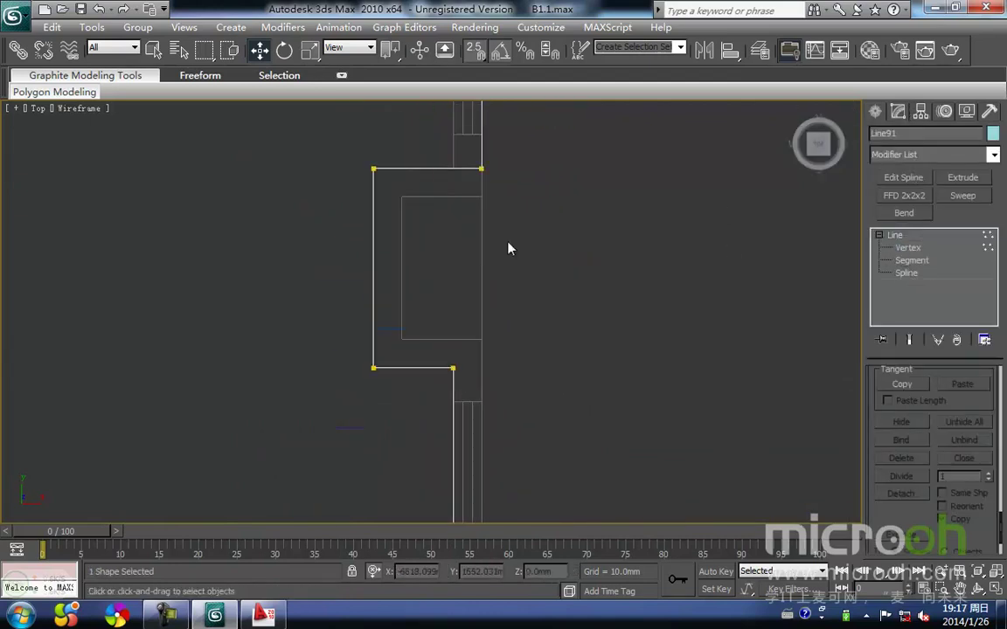
middle_click_drag(393, 232, 417, 255)
left_click_drag(345, 173, 343, 171)
key("space")
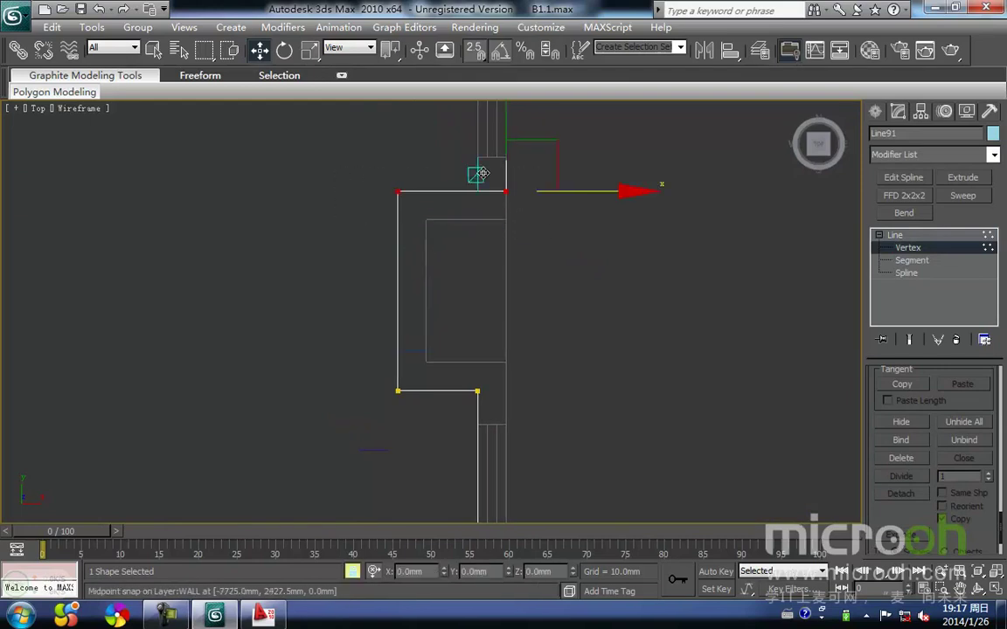
middle_click_drag(519, 172, 511, 228)
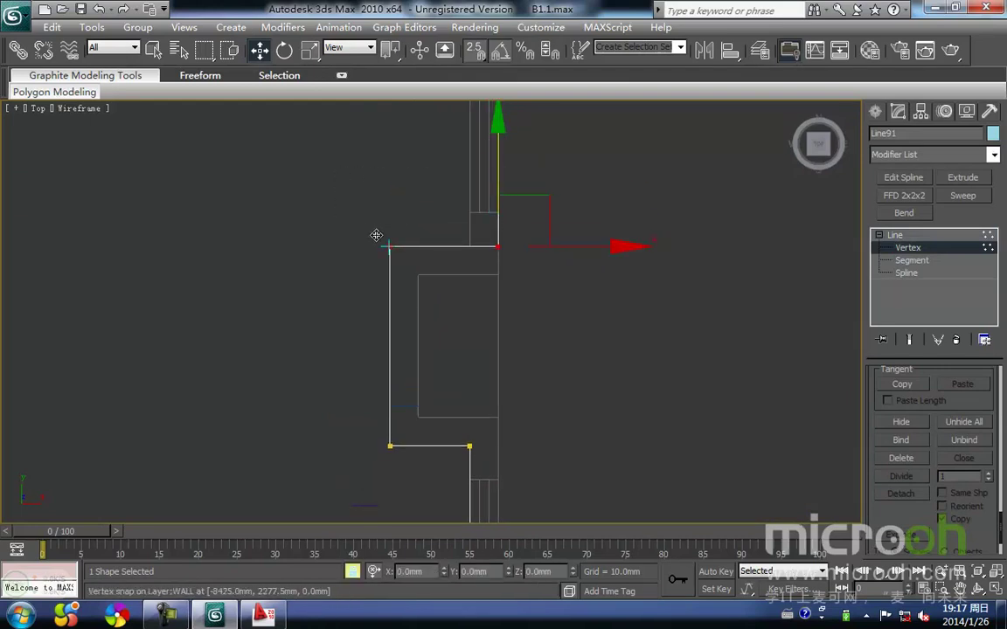
left_click_drag(408, 280, 416, 278)
key("space")
left_click(463, 337)
Step: Snap the chimney's lower pair of line vertices up to the inner edge of the plan's recess
middle_click_drag(462, 374, 458, 302)
left_click_drag(361, 328, 574, 411)
key("space")
left_click_drag(467, 306, 417, 342)
key("space")
Step: Move both vertices of the lower wall segment sideways onto the wall's inner face in the plan
scroll(519, 416, "down", 2)
middle_click_drag(519, 416, 450, 311)
left_click(450, 310)
left_click_drag(389, 213, 437, 464)
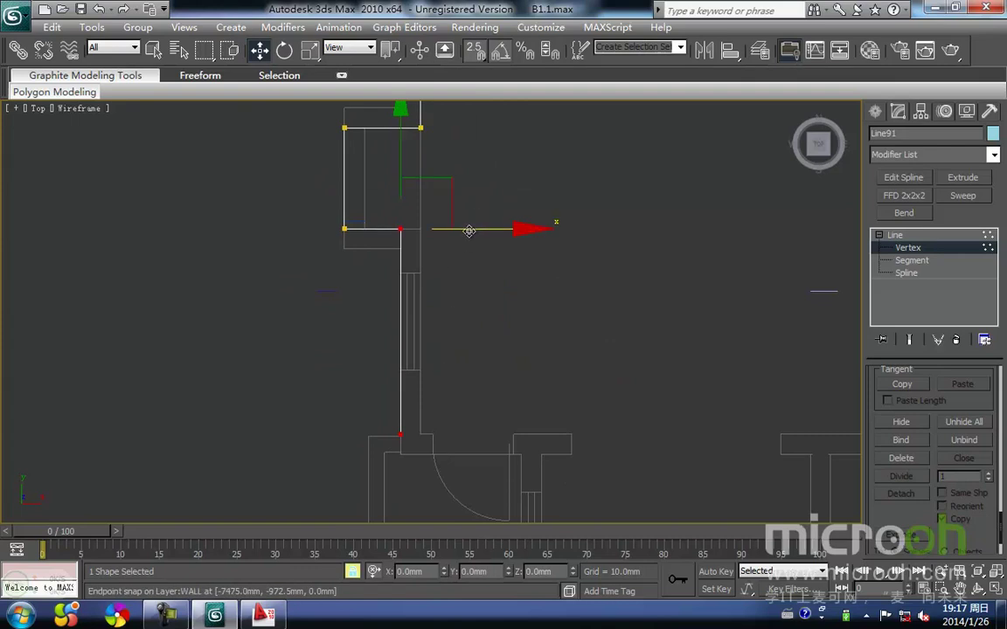
middle_click_drag(469, 231, 451, 185)
left_click_drag(382, 390, 402, 391)
key("space")
left_click(465, 260)
Step: Snap the line's two outer chimney vertices sideways to the inner edge of the plan's recess
middle_click_drag(465, 259, 491, 433)
left_click_drag(323, 236, 322, 234)
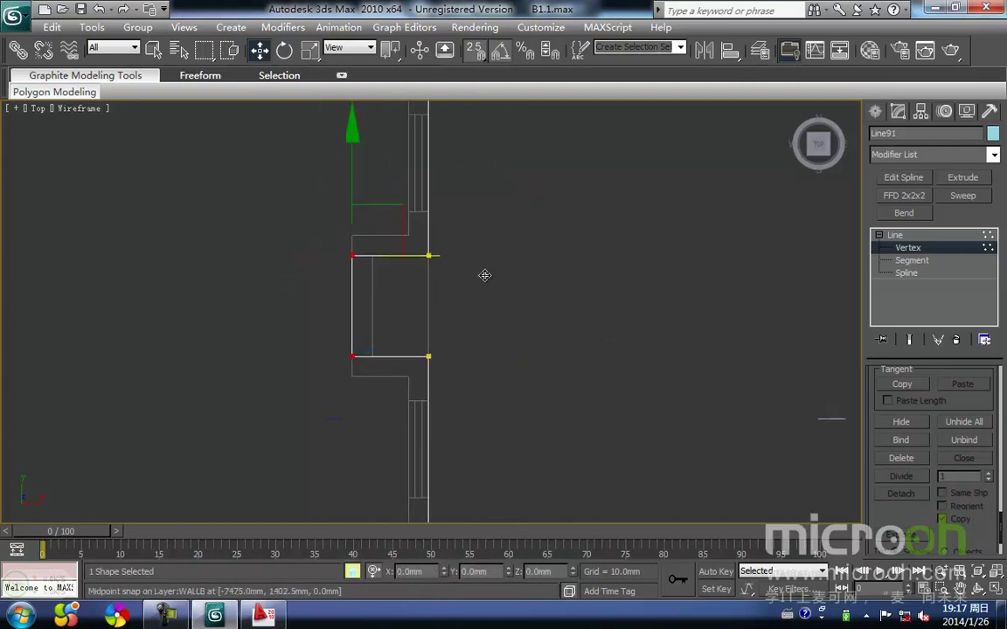
scroll(438, 301, "up", 2)
middle_click_drag(472, 268, 510, 240)
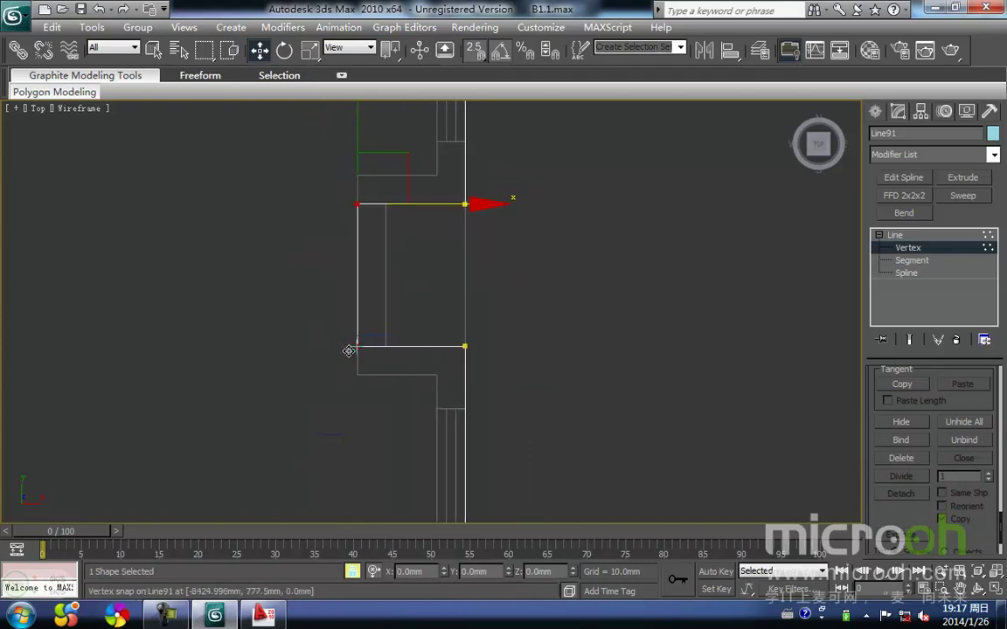
left_click_drag(360, 351, 386, 347)
left_click(417, 288)
middle_click_drag(418, 287, 404, 312)
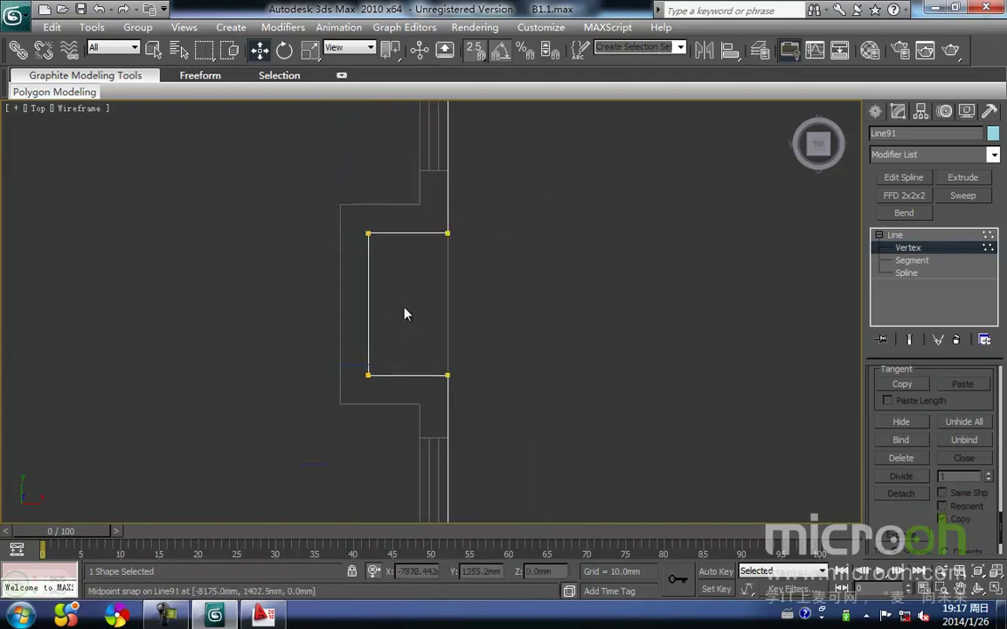
Step: Finish editing the base line's vertices and hide the geometry in the front view, leaving the drawing outlines
key("1")
left_click(461, 242)
left_click_drag(469, 248, 422, 206)
scroll(412, 317, "down", 4)
middle_click_drag(415, 282, 494, 250)
middle_click_drag(459, 333, 456, 264)
scroll(457, 265, "down", 2)
middle_click_drag(514, 320, 516, 300)
scroll(473, 335, "up", 3)
middle_click_drag(473, 334, 422, 385)
scroll(450, 409, "down", 2)
scroll(393, 382, "down", 1)
scroll(464, 411, "up", 3)
key("f")
key("z")
scroll(444, 385, "down", 10)
scroll(444, 267, "up", 4)
middle_click_drag(443, 267, 217, 391)
scroll(376, 406, "down", 6)
middle_click_drag(365, 387, 310, 393)
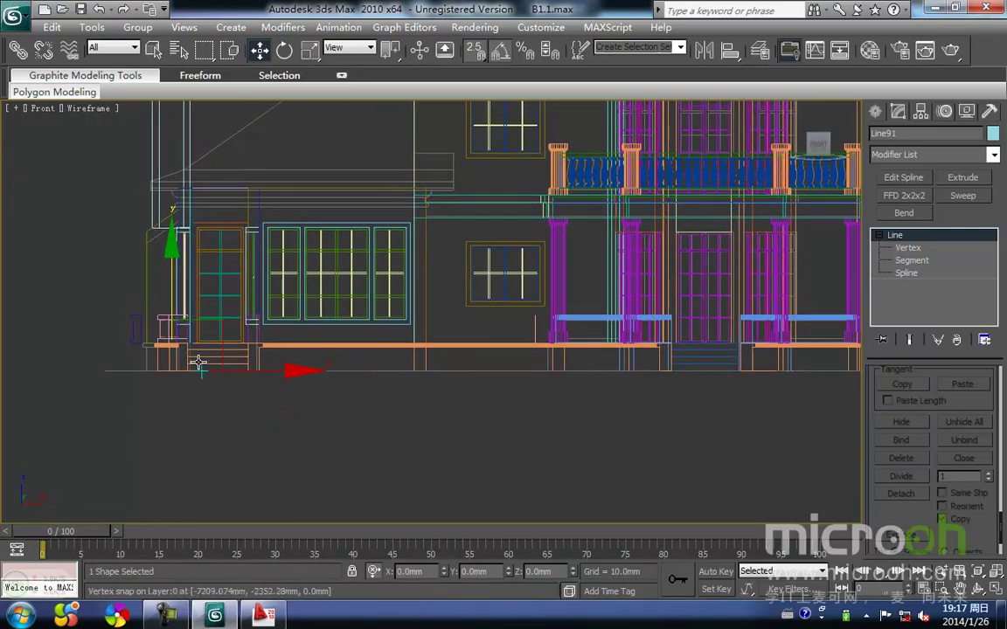
key("shift+g")
Step: Raise the base line vertically about 1400 mm above the ground line in the front view
middle_click_drag(361, 368, 349, 362)
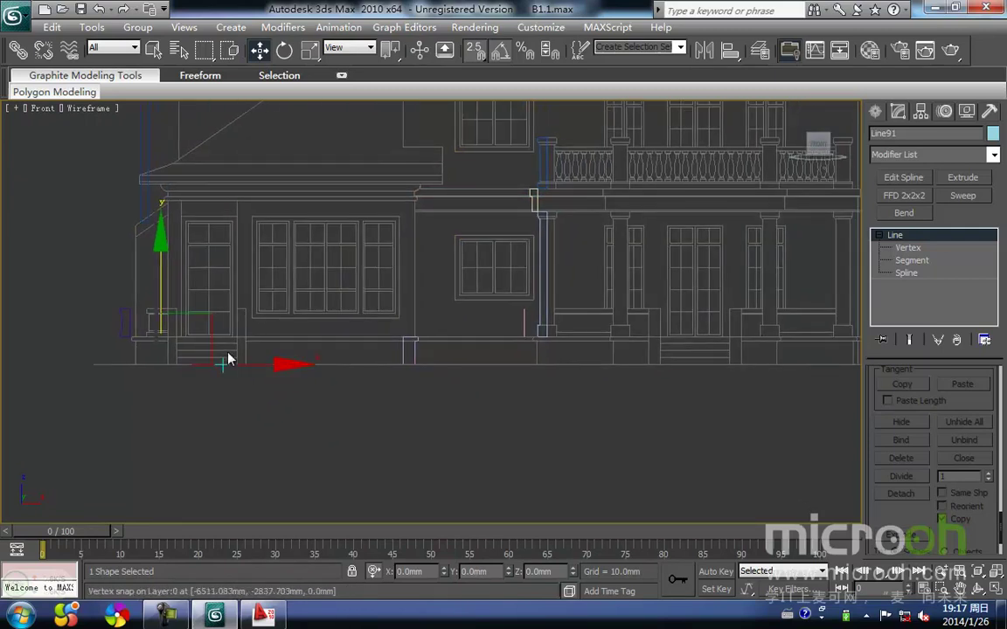
middle_click_drag(221, 357, 380, 365)
scroll(346, 318, "up", 2)
key("space")
left_click_drag(312, 309, 320, 249)
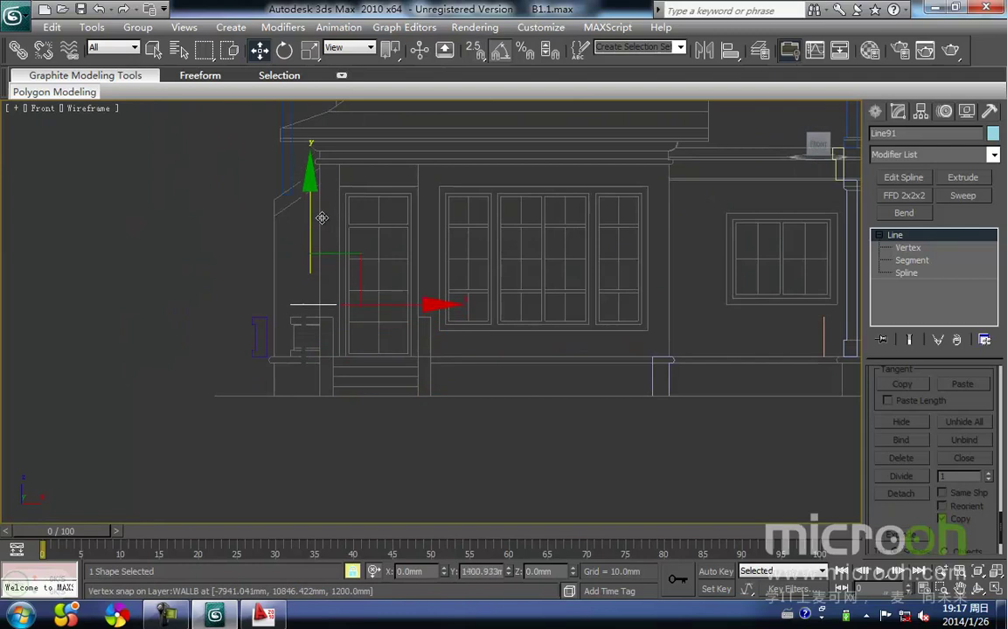
Step: Move the base profile shape sideways into the empty space beside the elevation and reselect the base line with the geometry shown again
left_click(352, 338)
left_click_drag(693, 379, 598, 331)
middle_click_drag(388, 321, 426, 318)
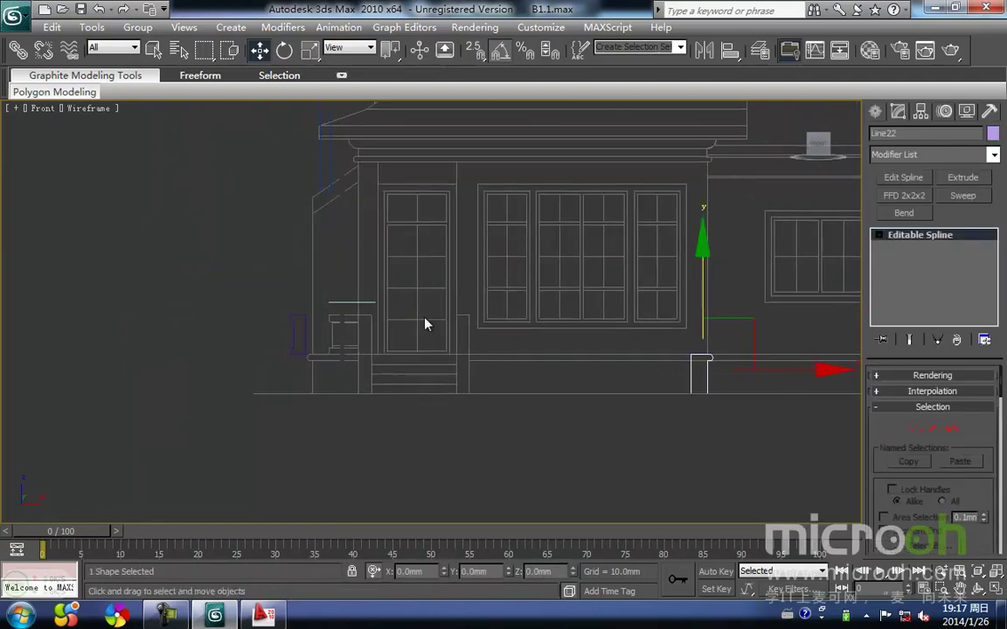
left_click_drag(373, 311, 337, 276)
left_click(733, 409)
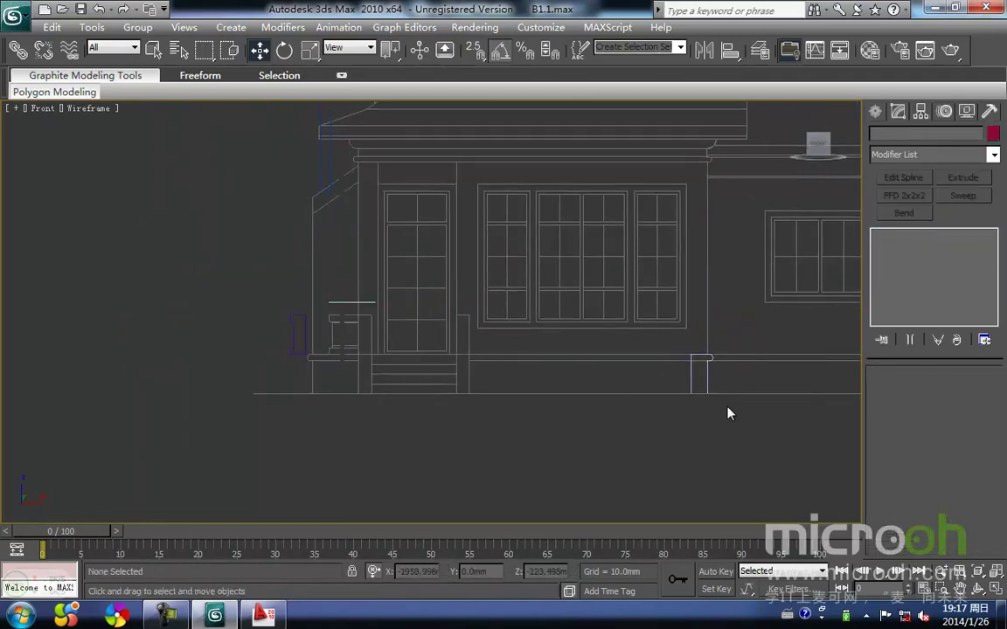
left_click(713, 356)
left_click_drag(774, 374, 344, 372)
left_click_drag(407, 322, 317, 272)
middle_click_drag(332, 292, 318, 330)
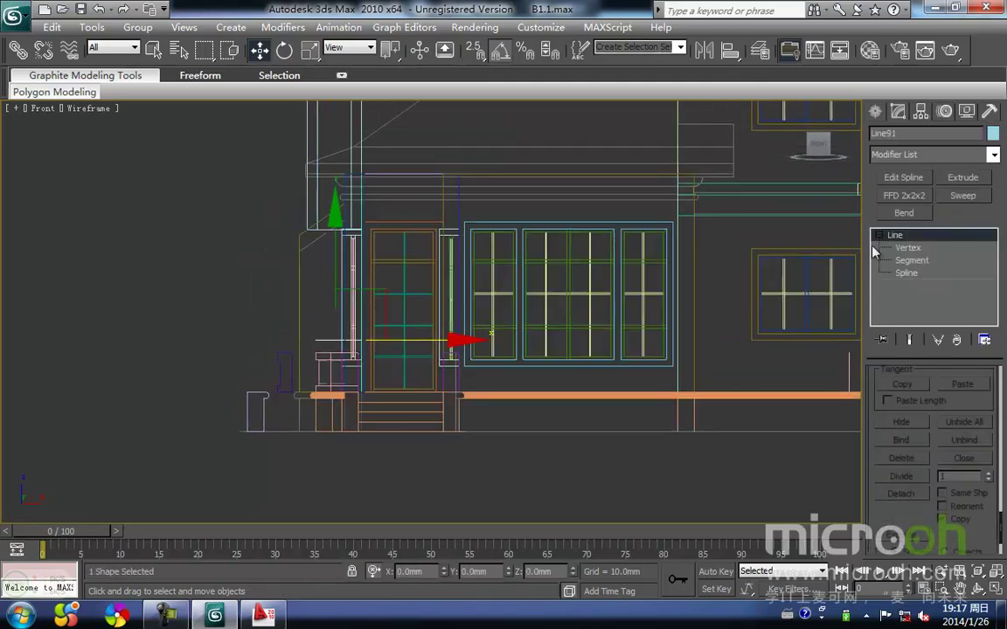
Step: Apply a Sweep to the base line, using the base profile shape beside the elevation as its custom section
left_click(963, 195)
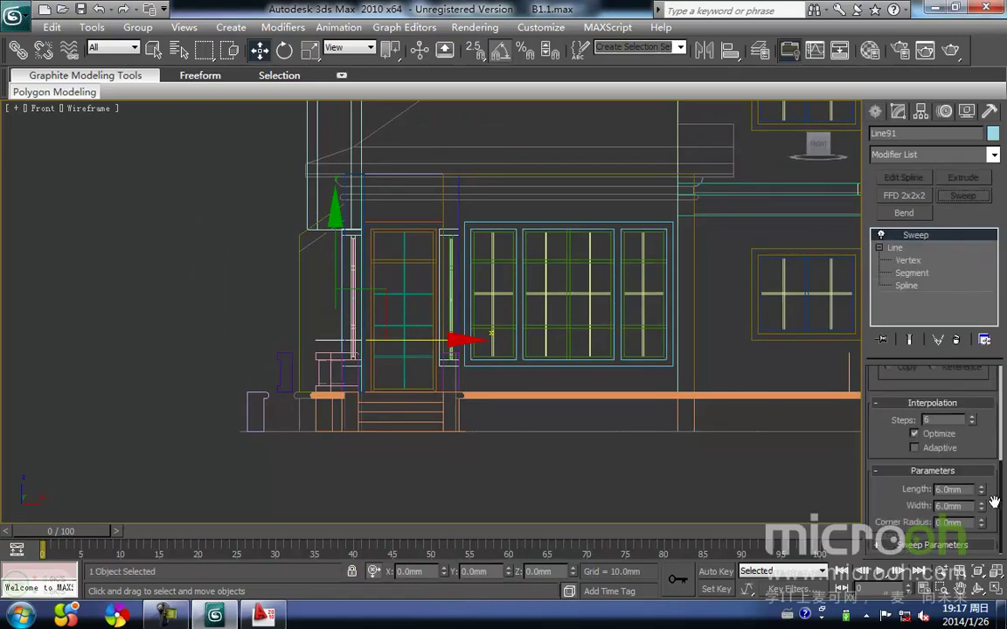
left_click_drag(1003, 508, 991, 421)
left_click(885, 438)
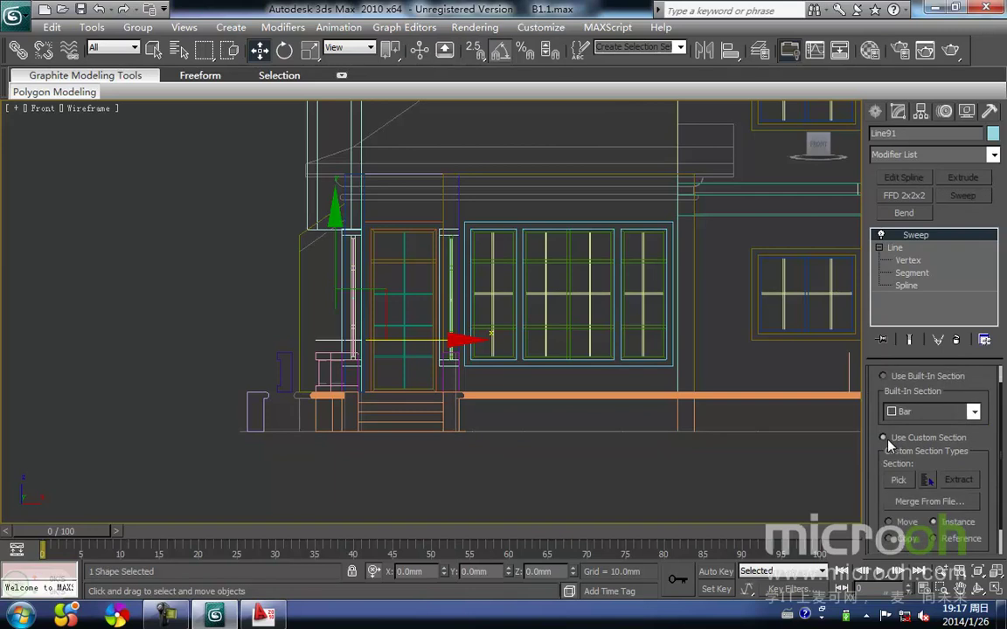
left_click(899, 480)
left_click(264, 395)
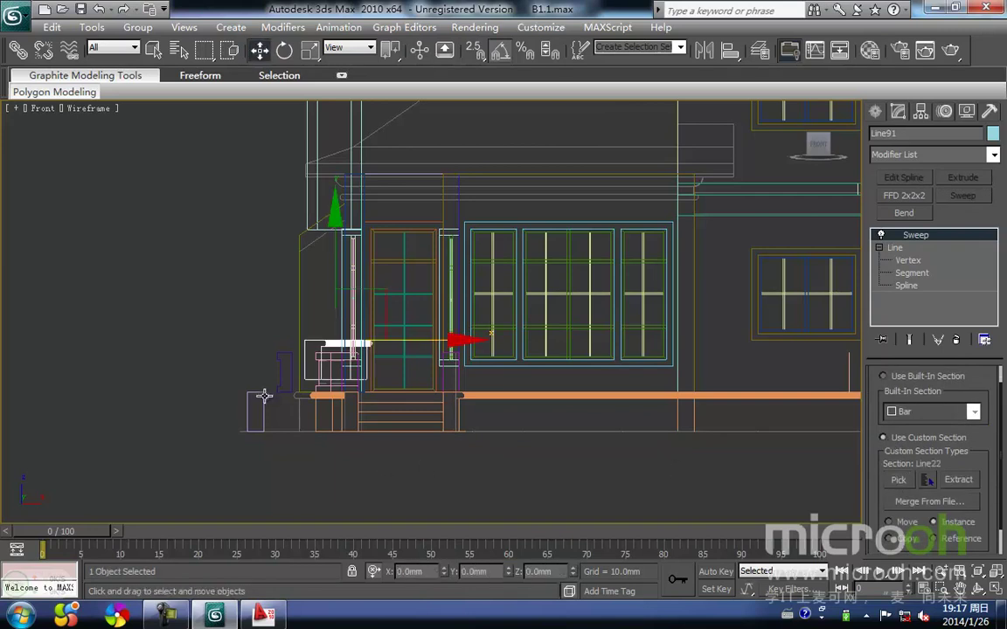
Step: Mirror the sweep section on the XZ plane and align its pivot to the section's upper-left corner
scroll(302, 402, "up", 5)
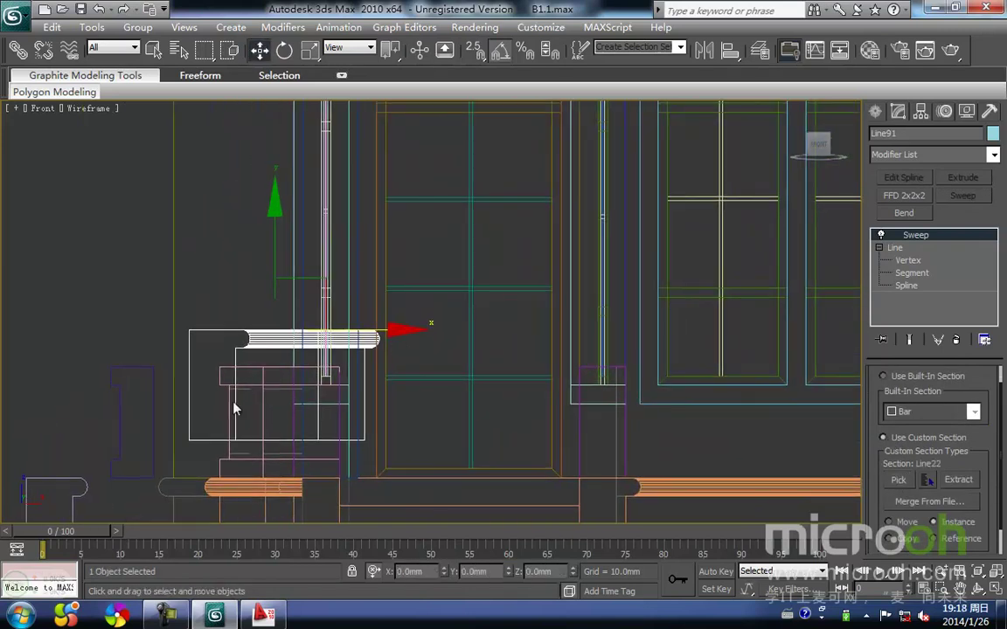
left_click_drag(1002, 472, 1002, 510)
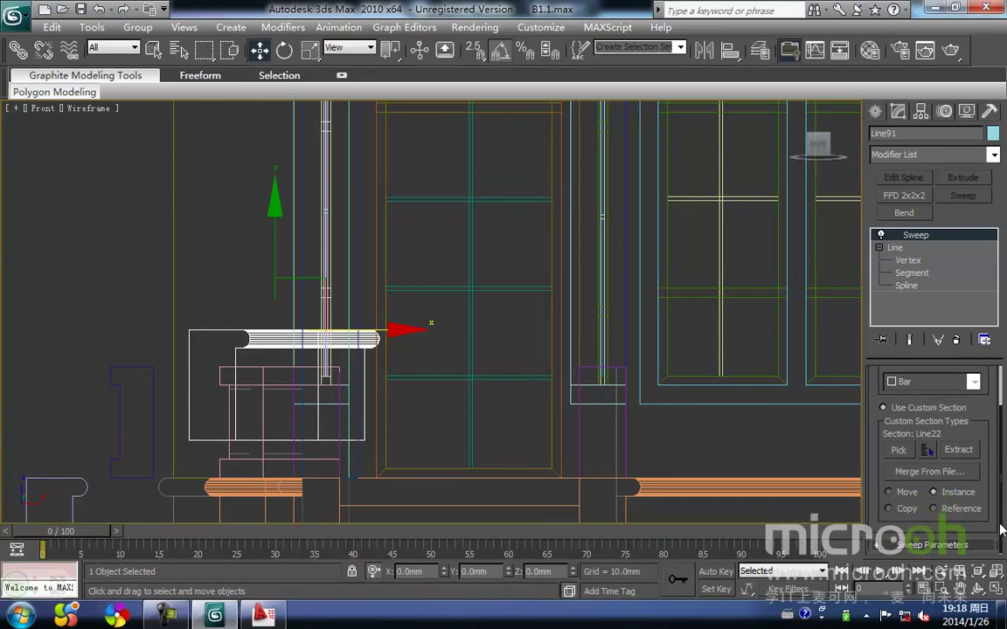
scroll(1002, 525, "up", 6)
scroll(1002, 534, "down", 6)
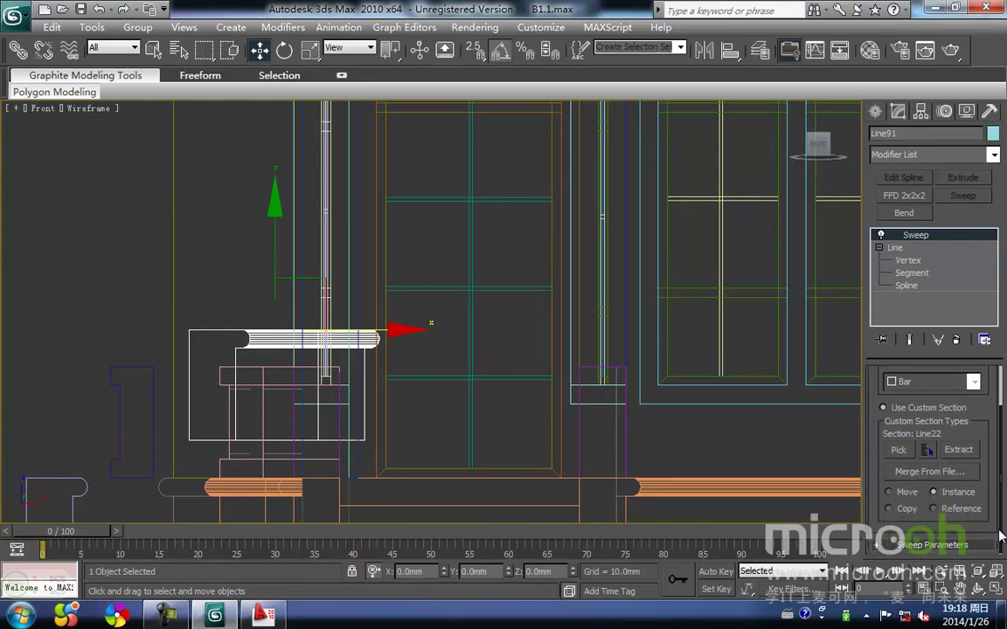
left_click(957, 545)
left_click(883, 389)
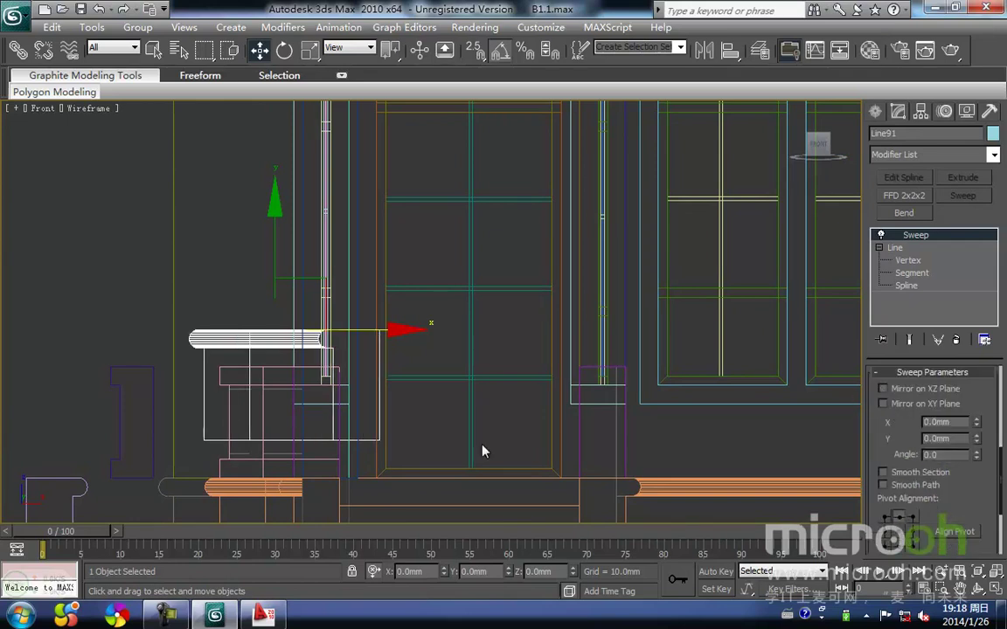
middle_click_drag(163, 369, 267, 308)
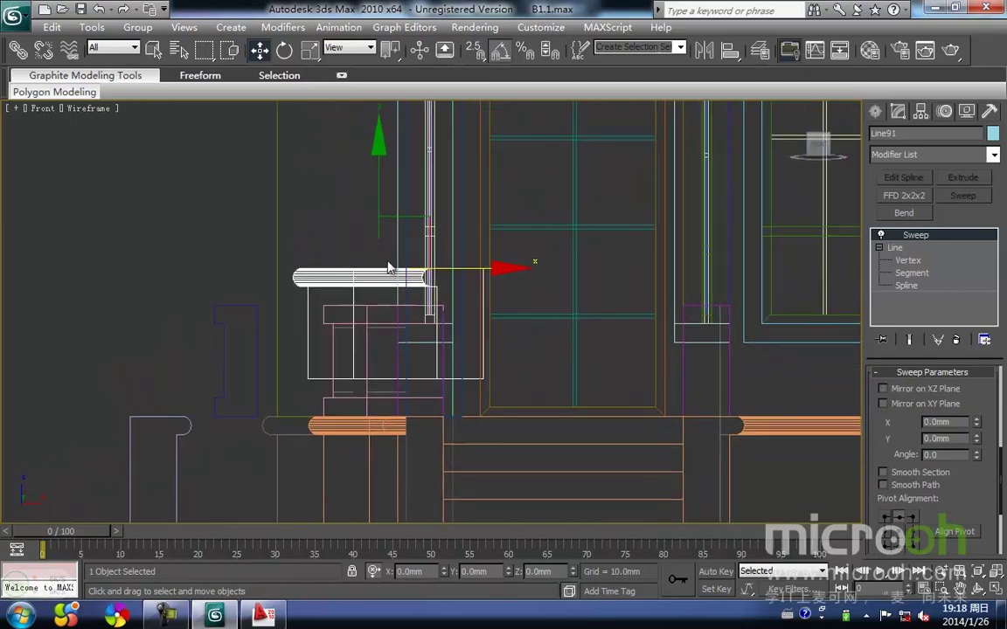
left_click(901, 522)
left_click(888, 522)
Step: Lower the swept side-wall base vertically until its top edge snaps level with the existing base's top
middle_click_drag(250, 303, 280, 317)
key("space")
left_click_drag(409, 223, 398, 324)
scroll(295, 389, "up", 3)
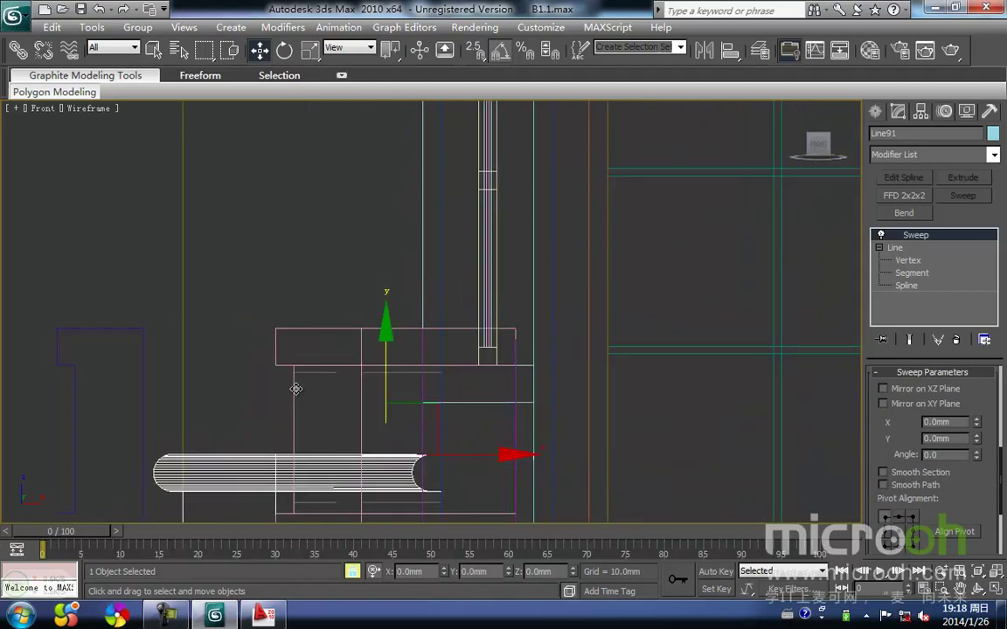
middle_click_drag(315, 387, 516, 256)
key("s")
left_click_drag(368, 321, 368, 419)
scroll(382, 417, "up", 3)
middle_click_drag(382, 416, 483, 228)
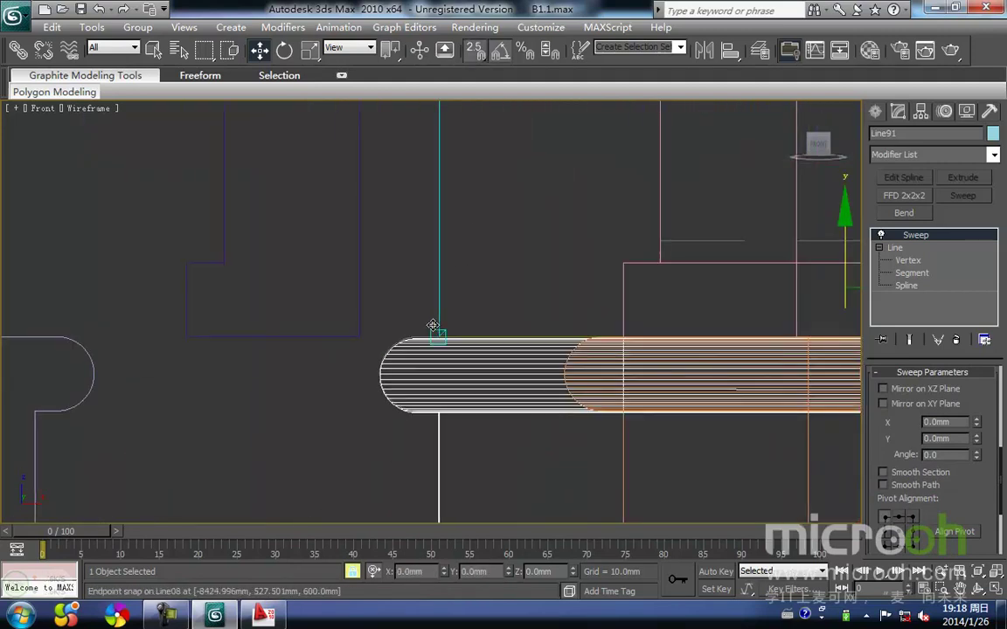
mouse_move(416, 333)
left_mouse_down()
mouse_move(416, 318)
mouse_move(414, 332)
left_mouse_up()
scroll(411, 340, "up", 3)
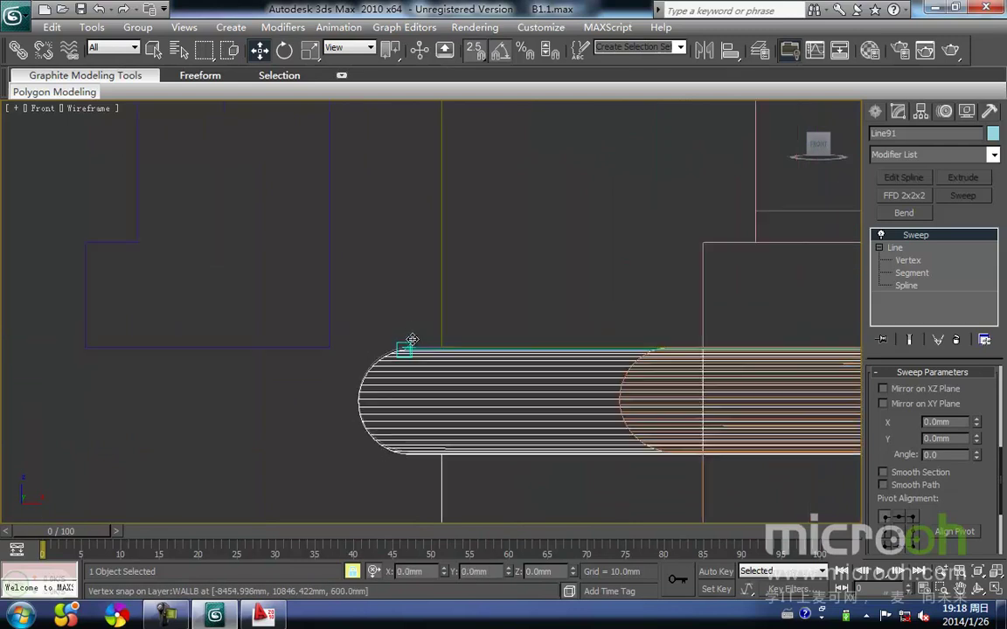
Step: Select the side-wall base and the adjoining existing base in a shaded view and isolate them
middle_click_drag(411, 337, 467, 295)
scroll(348, 268, "down", 8)
middle_click_drag(522, 427, 702, 494, "alt")
middle_click_drag(765, 365, 585, 421)
key("F3")
key("space")
left_click(517, 399)
scroll(435, 370, "down", 2)
middle_click_drag(434, 371, 513, 353)
middle_click_drag(418, 445, 292, 393, "alt")
left_click(579, 391)
middle_click_drag(615, 456, 601, 390, "alt")
left_click(603, 388, "ctrl")
key("alt+q")
middle_click_drag(525, 464, 520, 410)
left_click_drag(473, 423, 396, 324)
Step: Examine how the two base sections meet in a wireframe top view, including the existing base's path vertices
key("t")
key("z")
middle_click_drag(244, 319, 410, 304)
scroll(410, 304, "up", 5)
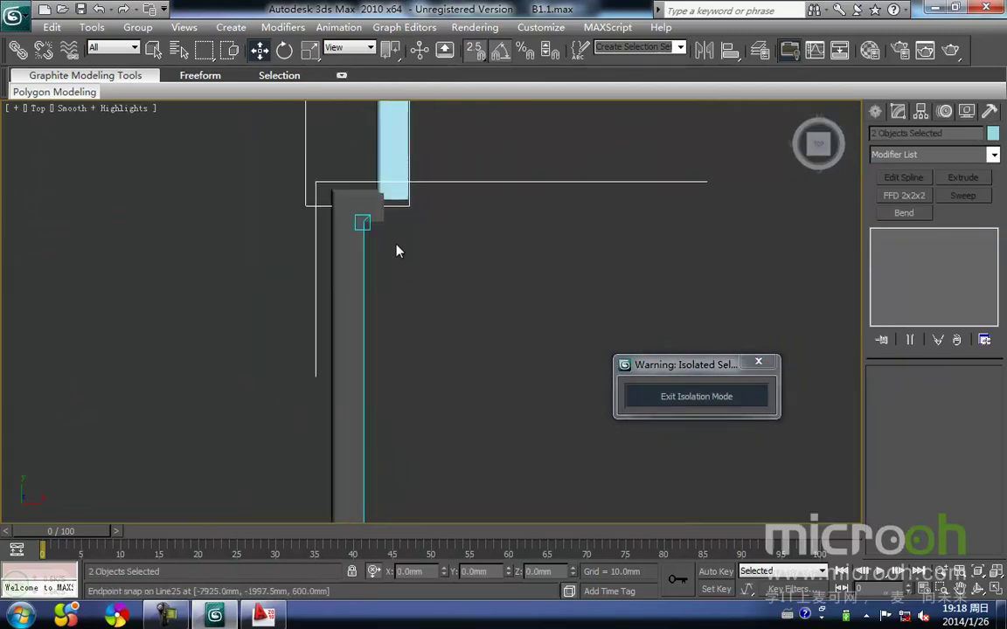
middle_click_drag(394, 266, 438, 427)
left_click(437, 426)
key("F3")
left_click_drag(435, 412, 339, 380)
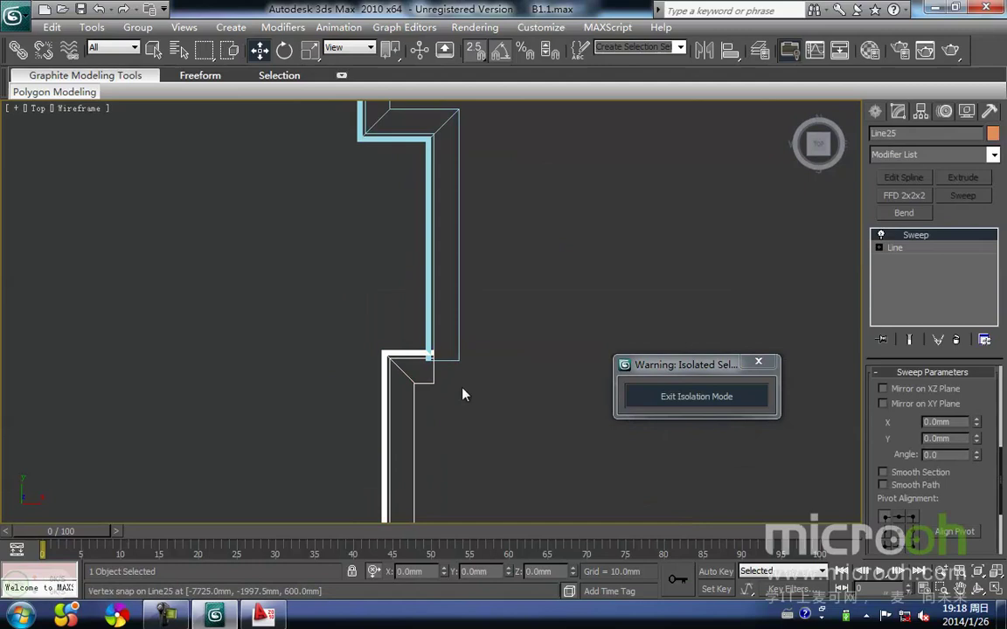
left_click(909, 261)
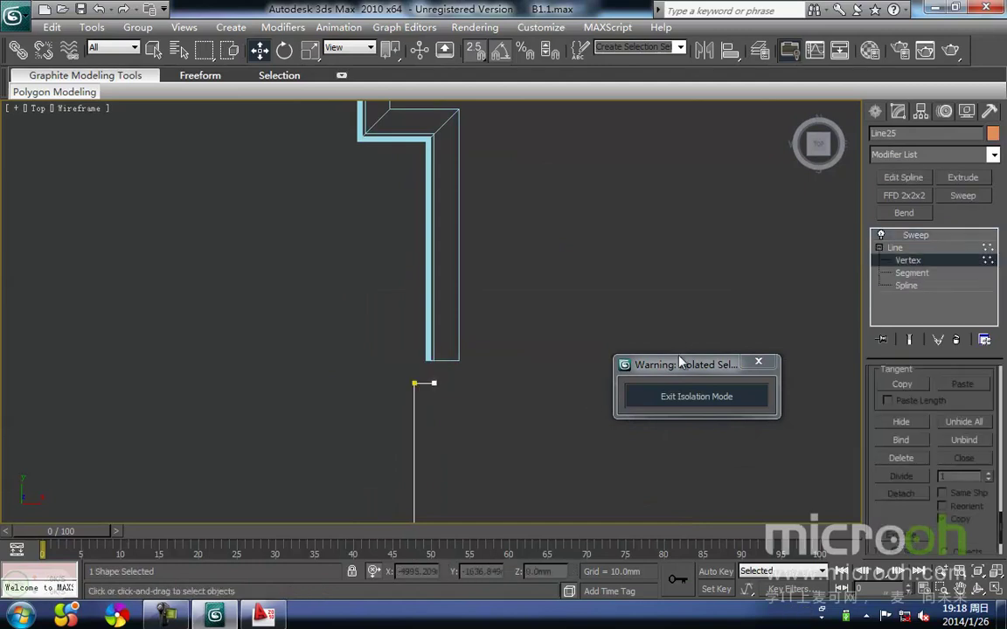
middle_click_drag(516, 281, 574, 334)
scroll(514, 364, "down", 2)
key("1")
Step: Remove the Sweep modifier from the side-wall base
left_click_drag(578, 326, 420, 242)
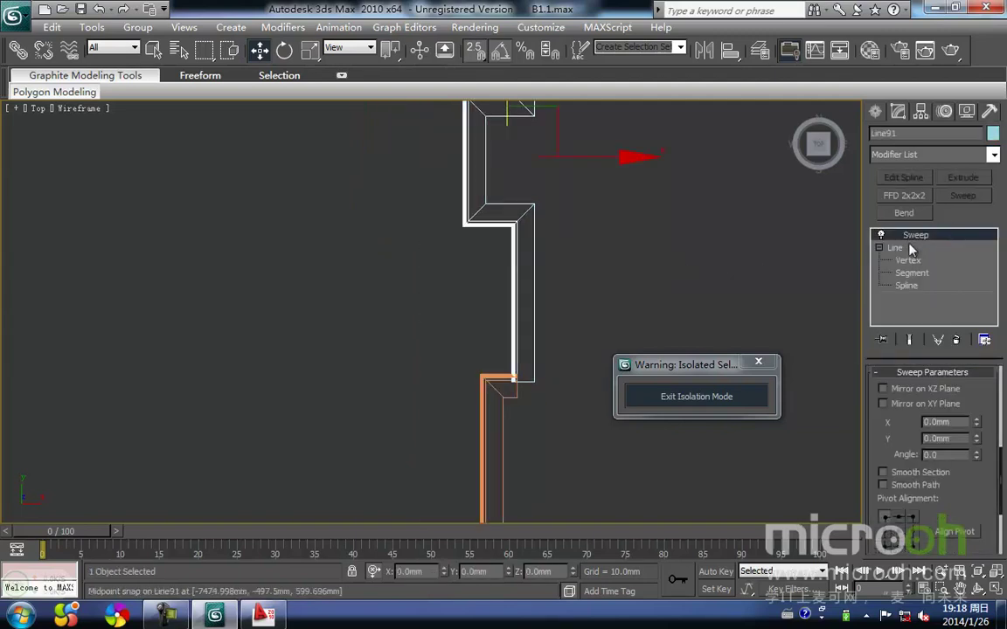
left_click(957, 339)
left_click(578, 315)
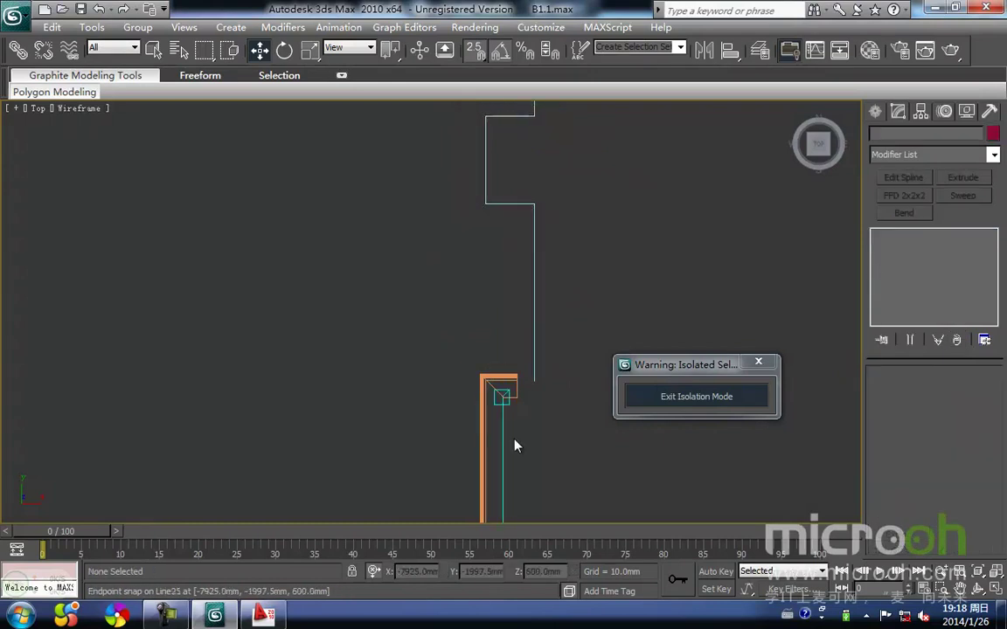
Step: Snap the end vertex of the existing base's path sideways into line with the side-wall base line
left_click(504, 440)
left_click(907, 261)
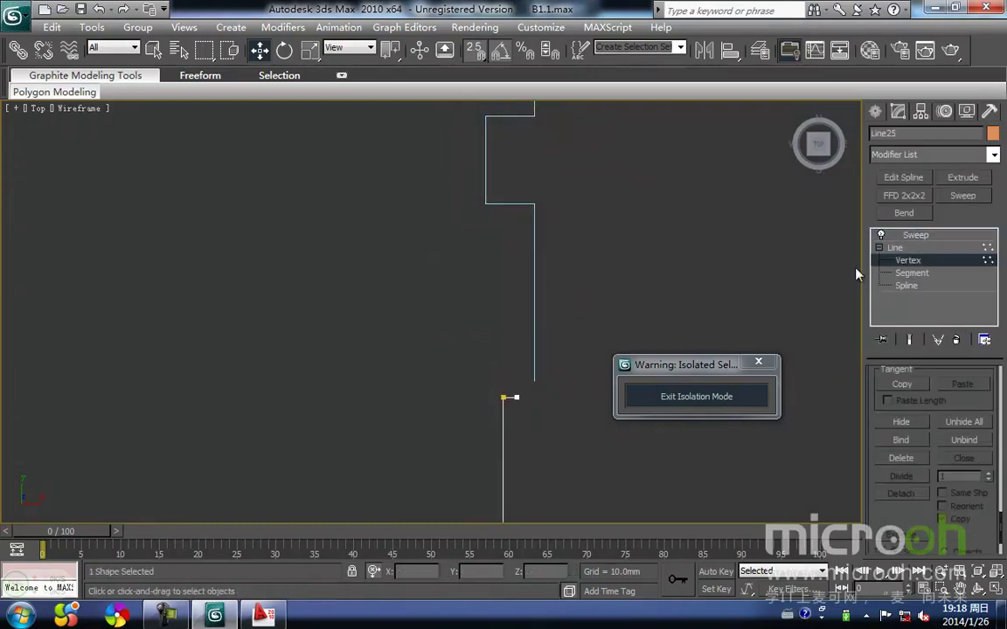
middle_click_drag(542, 334, 543, 286)
scroll(543, 285, "up", 3)
middle_click_drag(604, 353, 470, 348)
left_click_drag(457, 308, 499, 306)
key("space")
left_click(556, 309)
middle_click_drag(537, 247, 525, 279)
key("1")
Step: Snap the side-wall line's lower end vertex 225 mm down onto the end of the existing base's path
left_click(525, 278)
left_click_drag(515, 300, 483, 308)
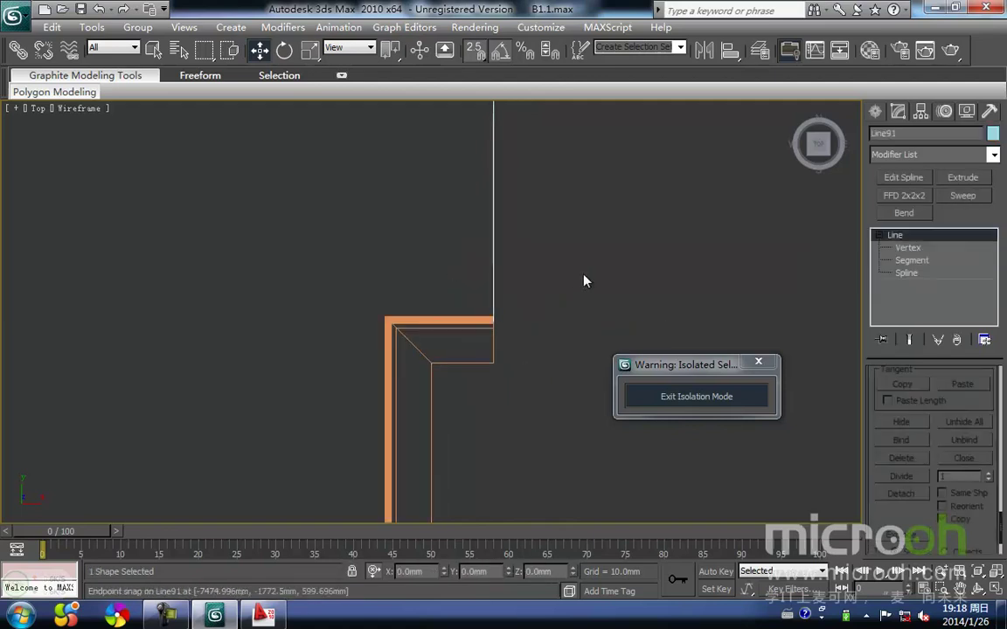
left_click(914, 249)
middle_click_drag(521, 289, 534, 259)
scroll(536, 265, "up", 3)
left_click_drag(522, 295, 520, 294)
middle_click_drag(537, 316, 501, 319)
key("space")
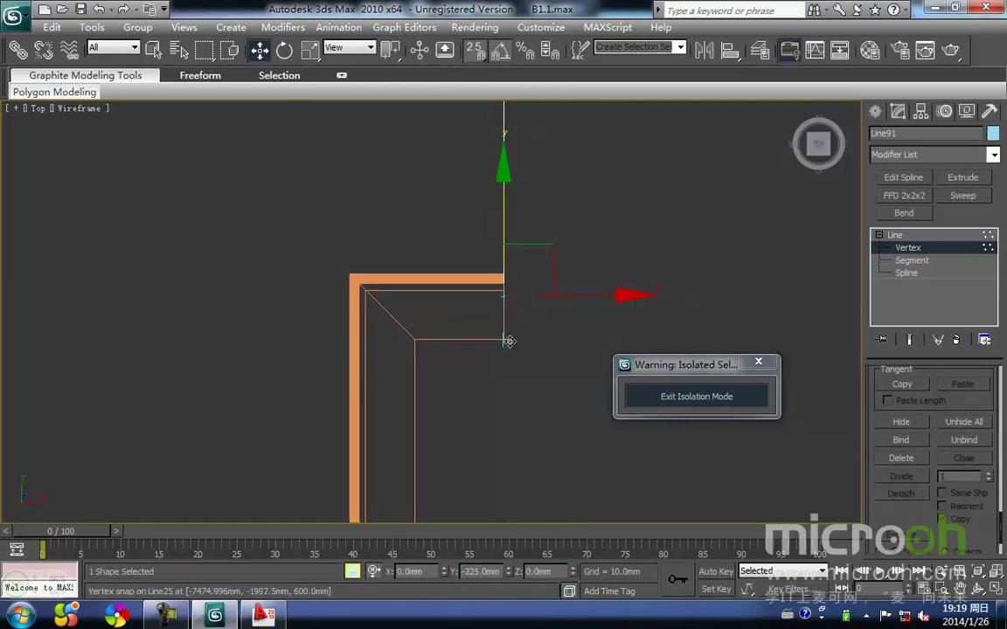
key("1")
Step: Remove the Sweep modifier from the existing base, leaving only its path line
left_click(513, 426)
left_click(444, 328)
middle_click_drag(469, 316, 473, 277)
scroll(473, 278, "down", 2)
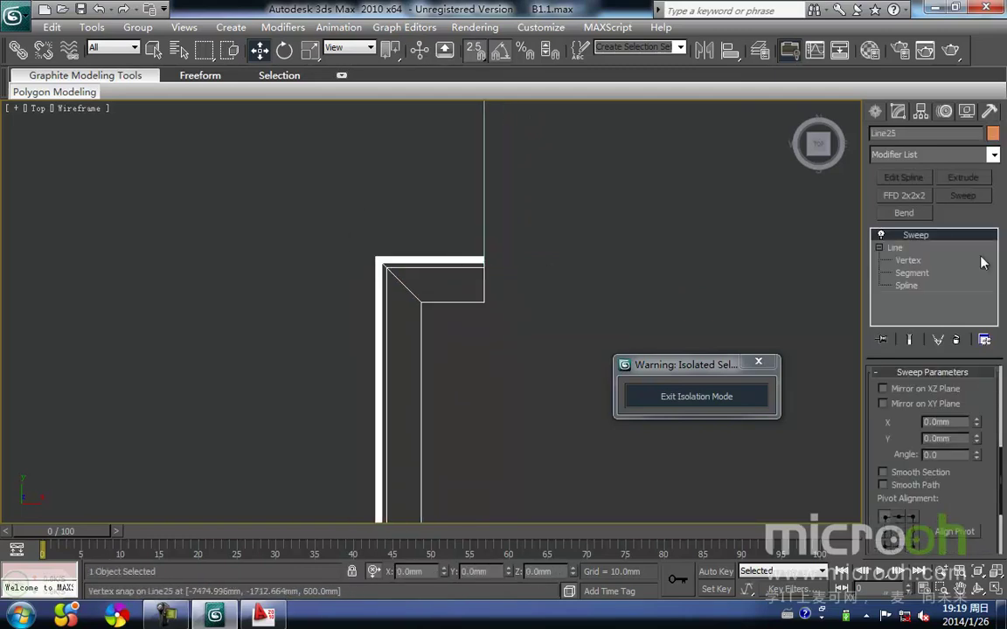
left_click(955, 340)
Step: Attach the side-wall line to the existing base's path as one spline object
middle_click_drag(527, 300, 529, 348)
scroll(472, 368, "up", 2)
scroll(430, 322, "down", 1)
left_click_drag(435, 352, 373, 265)
right_click(420, 331)
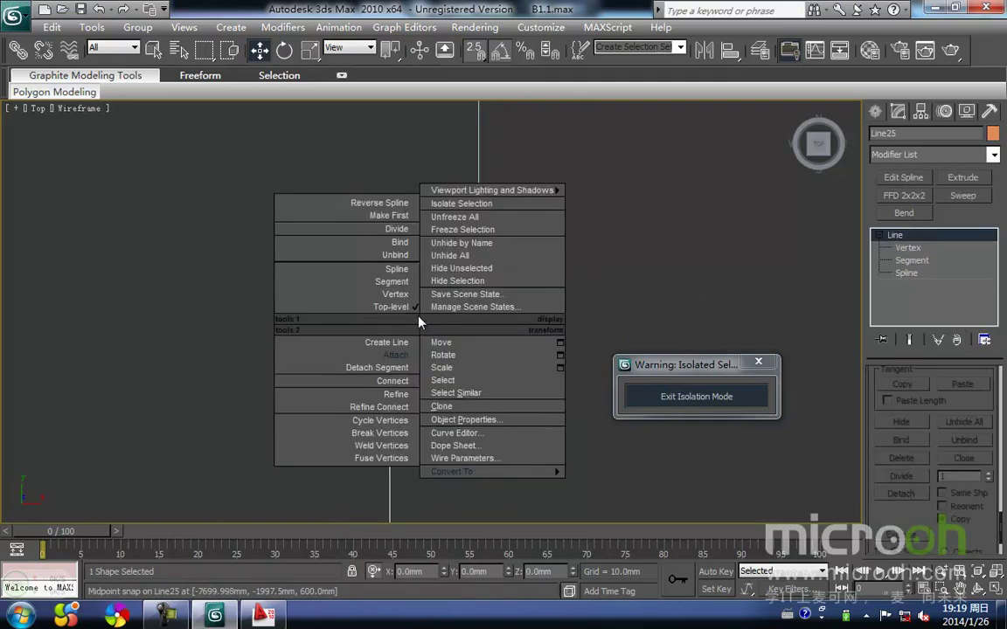
left_click(407, 358)
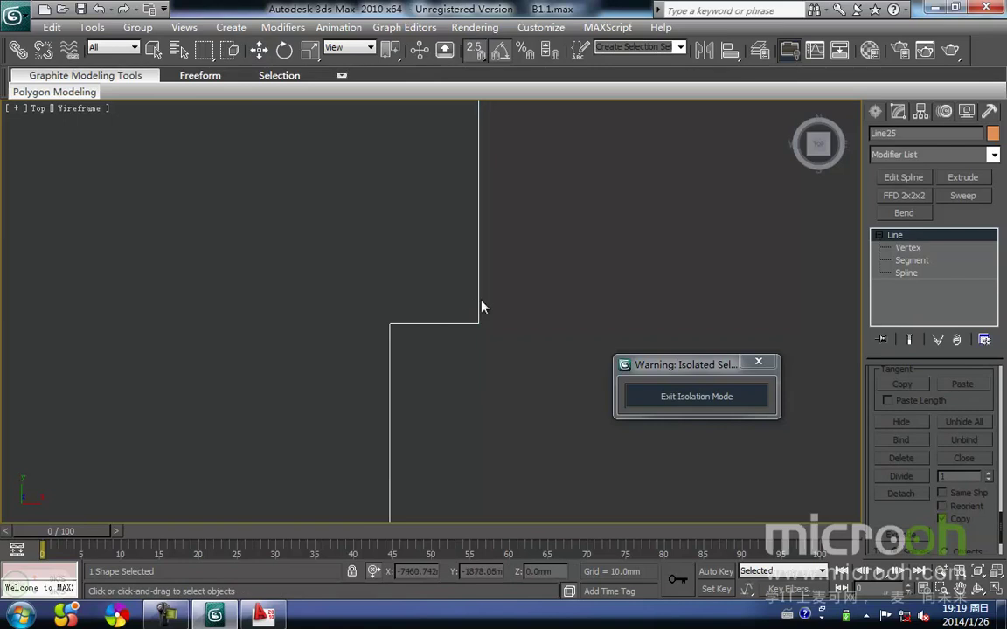
key("w")
scroll(439, 390, "down", 5)
mouse_move(514, 366)
middle_mouse_down()
mouse_move(451, 383)
mouse_move(529, 307)
mouse_move(399, 352)
mouse_move(419, 335)
middle_mouse_up()
scroll(400, 352, "down", 3)
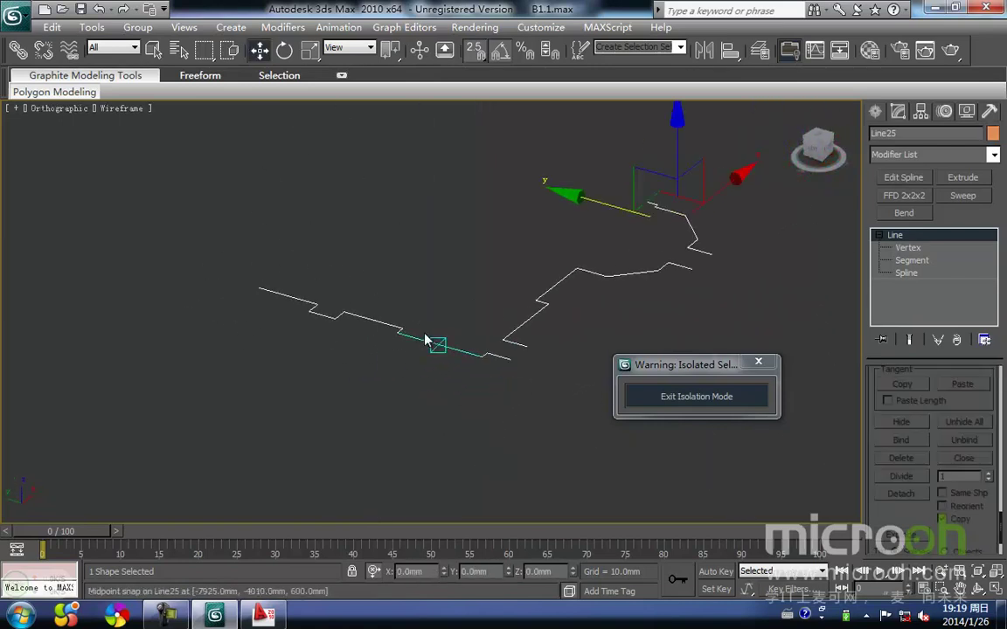
Step: Select all vertices of the combined base path and apply Weld Vertices
key("t")
scroll(443, 344, "down", 2)
key("1")
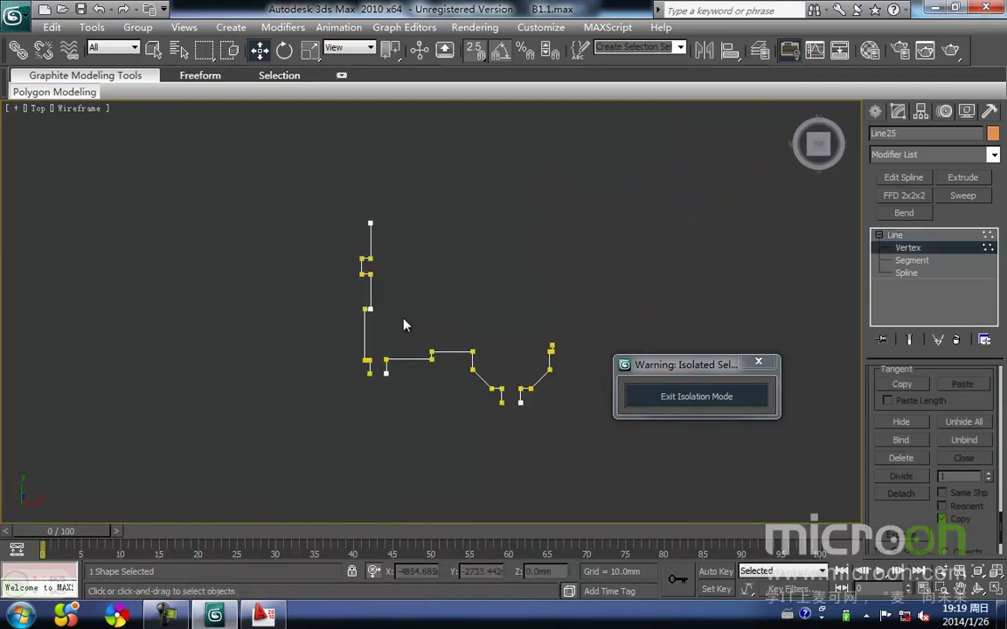
left_click_drag(312, 202, 611, 526)
right_click(403, 322)
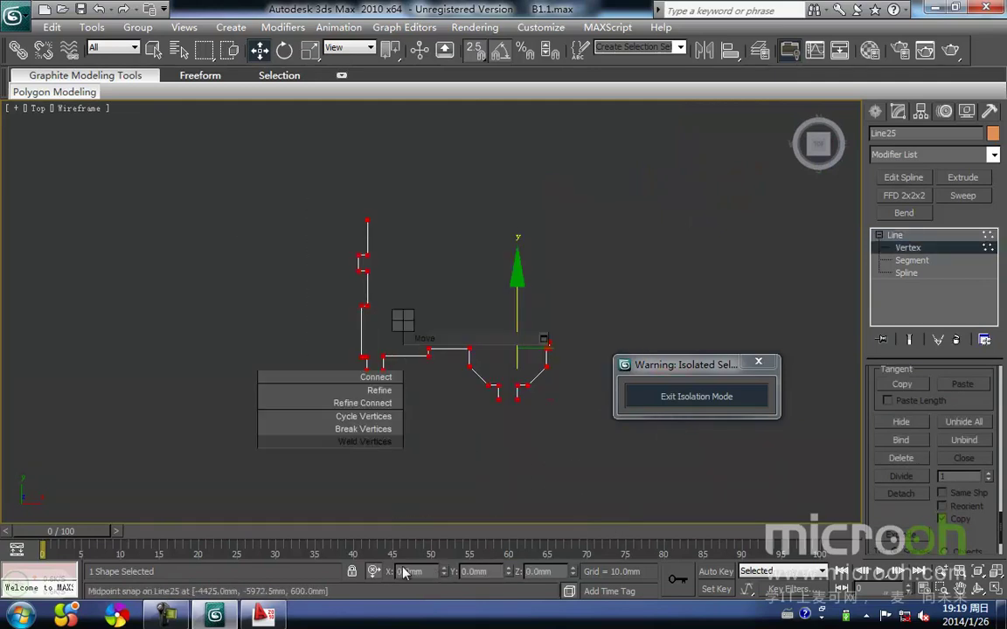
left_click(365, 441)
left_click(395, 320)
Step: Fuse and weld the two overlapping end vertices where the side-wall line meets the existing path
scroll(394, 325, "up", 10)
scroll(432, 313, "up", 2)
right_click(411, 316)
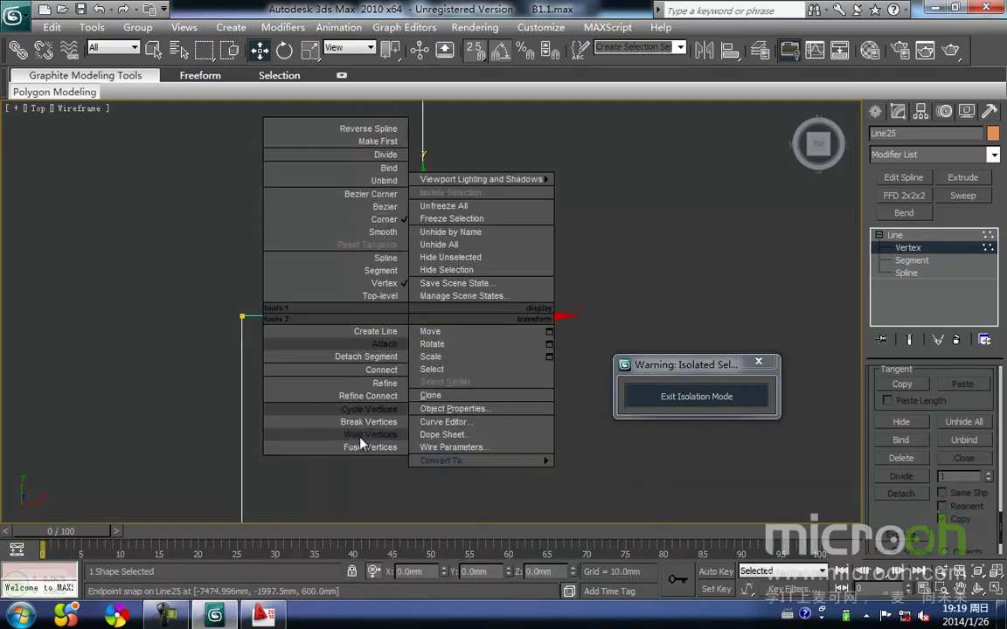
left_click(360, 438)
right_click(422, 316)
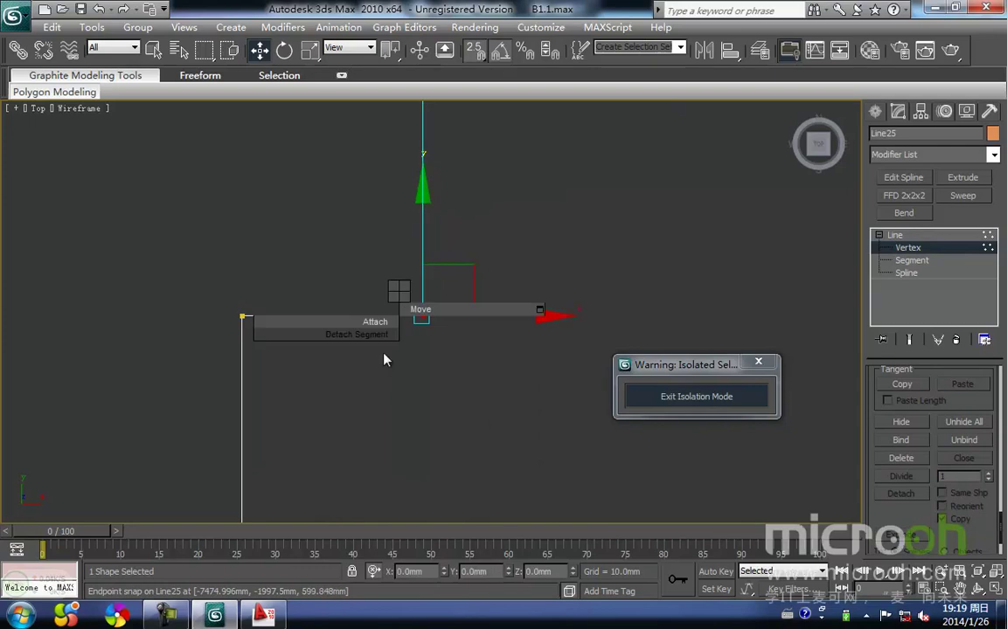
left_click(364, 417)
left_click(449, 375)
Step: Leave vertex editing, deselect the combined base path and exit isolation mode to bring back the whole villa
scroll(405, 412, "down", 8)
middle_click_drag(420, 396, 510, 315, "alt")
key("1")
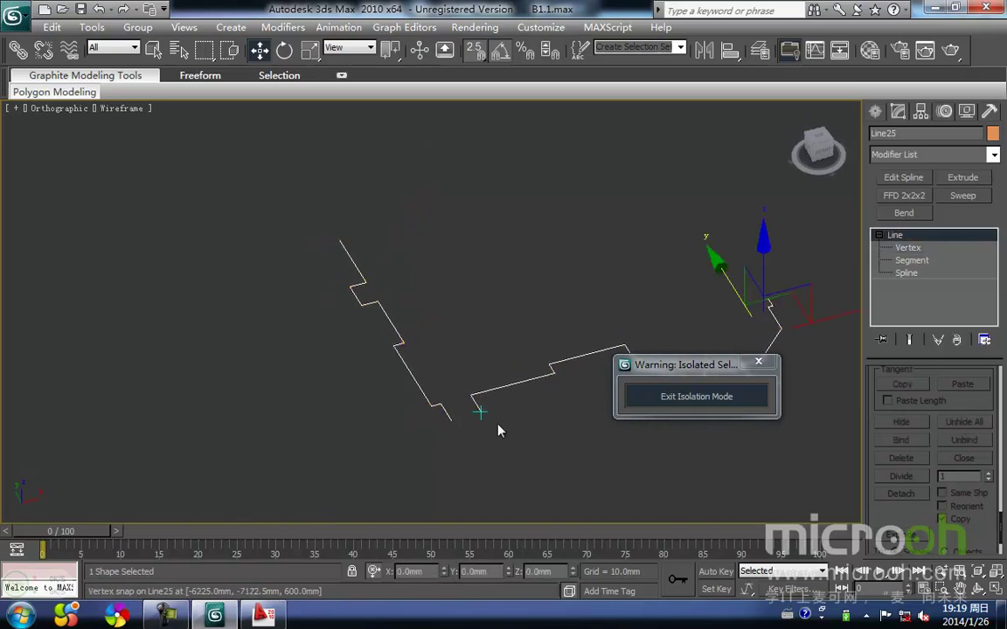
left_click(500, 426)
left_click(686, 394)
middle_click_drag(385, 389, 603, 382, "alt")
scroll(544, 375, "up", 5)
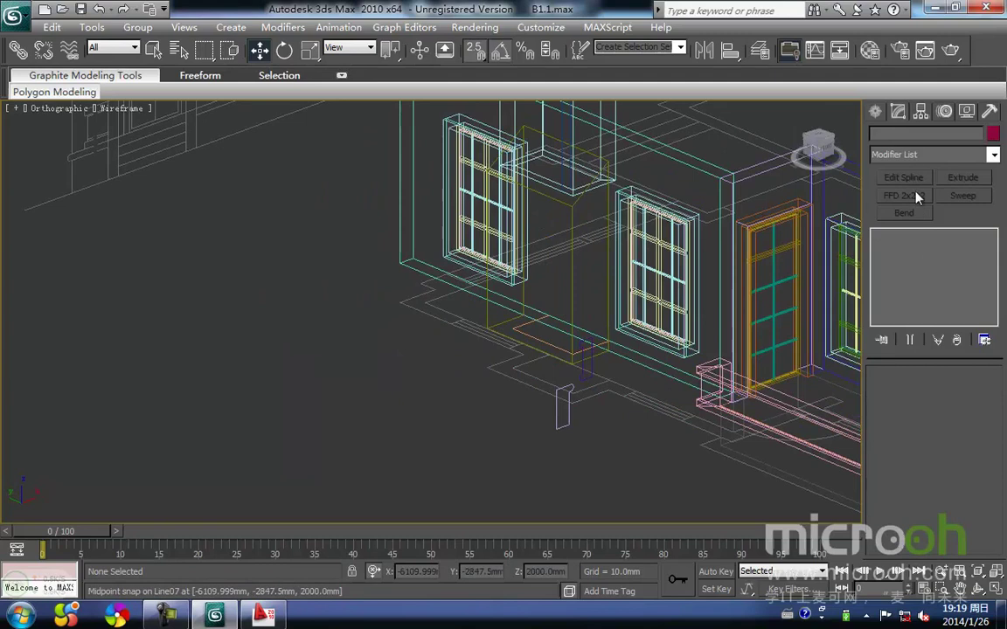
Step: Sweep the combined base path with a custom section, picking the moulding profile shape beside the chimney base
middle_click_drag(596, 353, 506, 346)
key("shift+g")
left_click(560, 349)
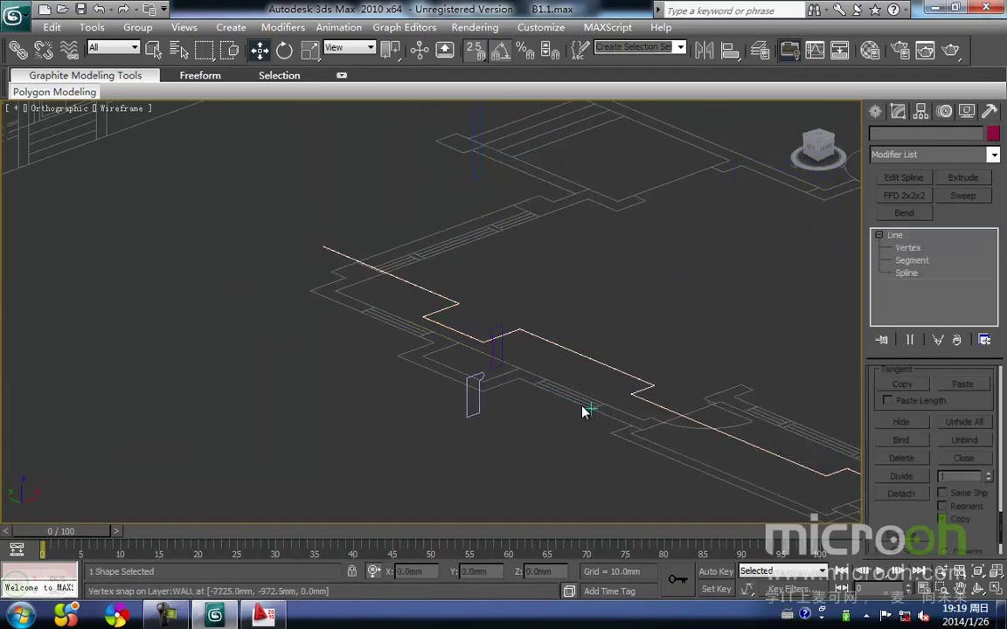
key("shift+g")
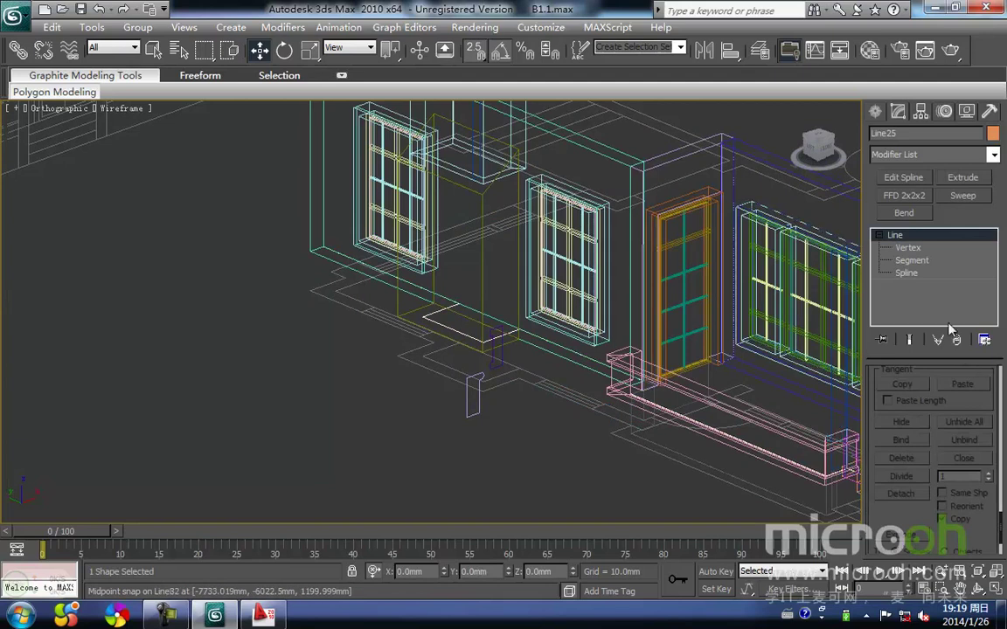
left_click(963, 195)
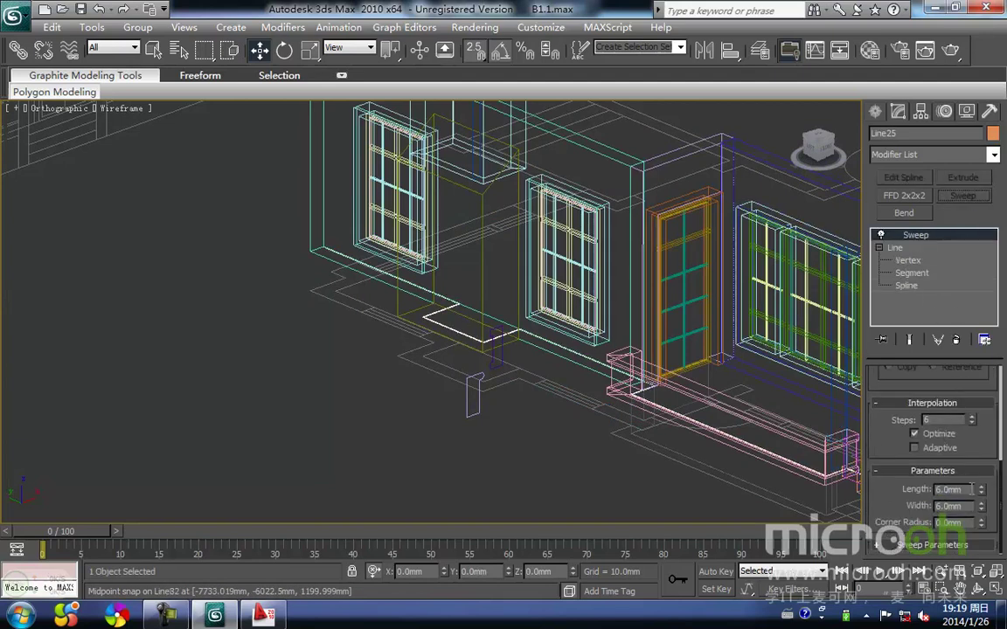
left_click_drag(1002, 495, 1005, 401)
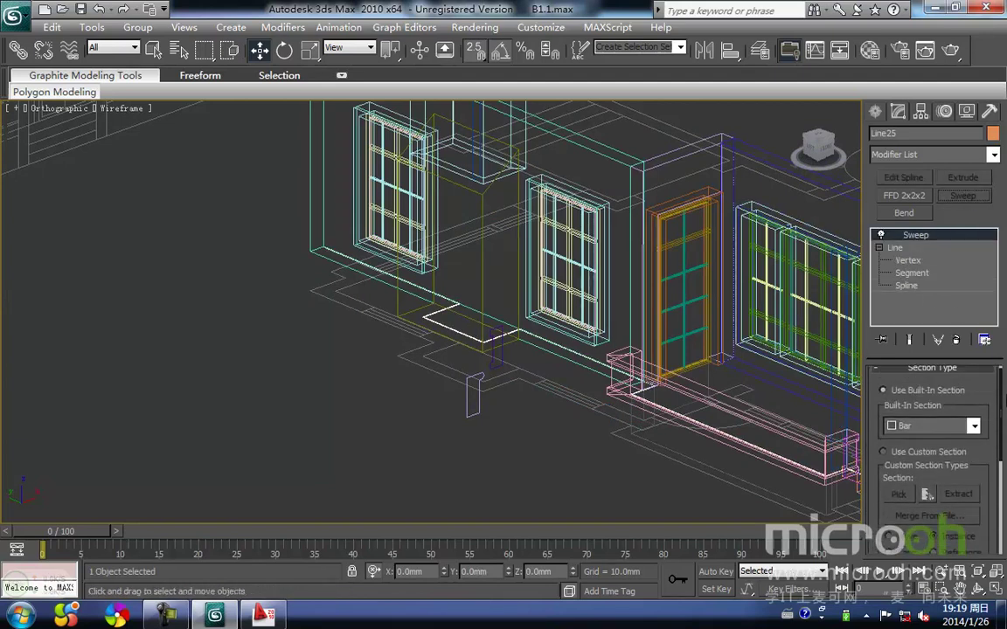
left_click(883, 451)
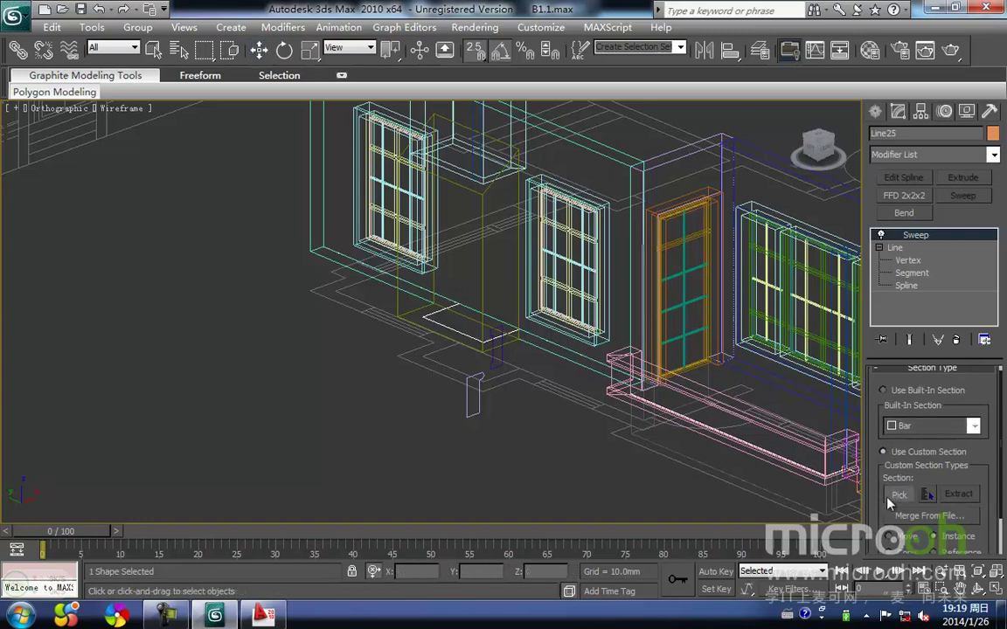
left_click(472, 411)
Step: Examine the swept base along the side wall, porch and entrance steps in shaded and wireframe display
middle_click_drag(521, 439, 449, 376)
scroll(641, 416, "down", 2)
middle_click_drag(641, 416, 492, 402)
key("F3")
mouse_move(678, 365)
middle_mouse_down()
mouse_move(601, 362)
mouse_move(555, 385)
mouse_move(457, 391)
middle_mouse_up()
scroll(542, 387, "up", 4)
middle_click_drag(673, 402, 364, 400)
scroll(402, 405, "up", 2)
middle_click_drag(444, 403, 355, 333)
scroll(437, 341, "down", 2)
scroll(367, 341, "down", 2)
middle_click_drag(582, 413, 648, 415, "alt")
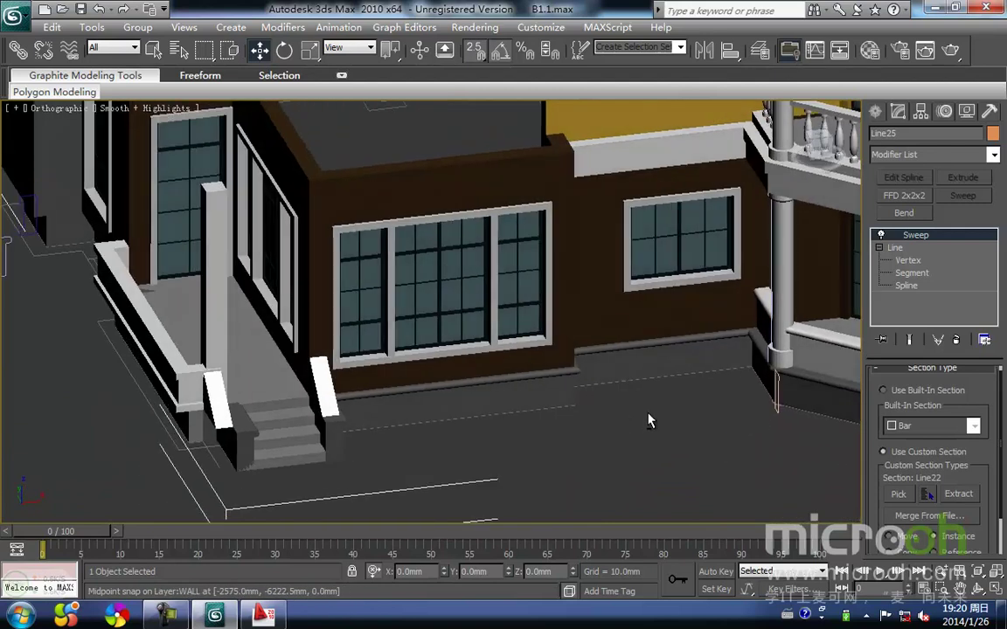
middle_click_drag(281, 448, 590, 258, "alt")
scroll(172, 434, "up", 4)
middle_click_drag(301, 417, 346, 310)
scroll(348, 312, "down", 3)
middle_click_drag(407, 382, 473, 385, "alt")
middle_click_drag(398, 338, 419, 305)
key("F3")
key("F3")
key("F3")
key("F3")
key("F3")
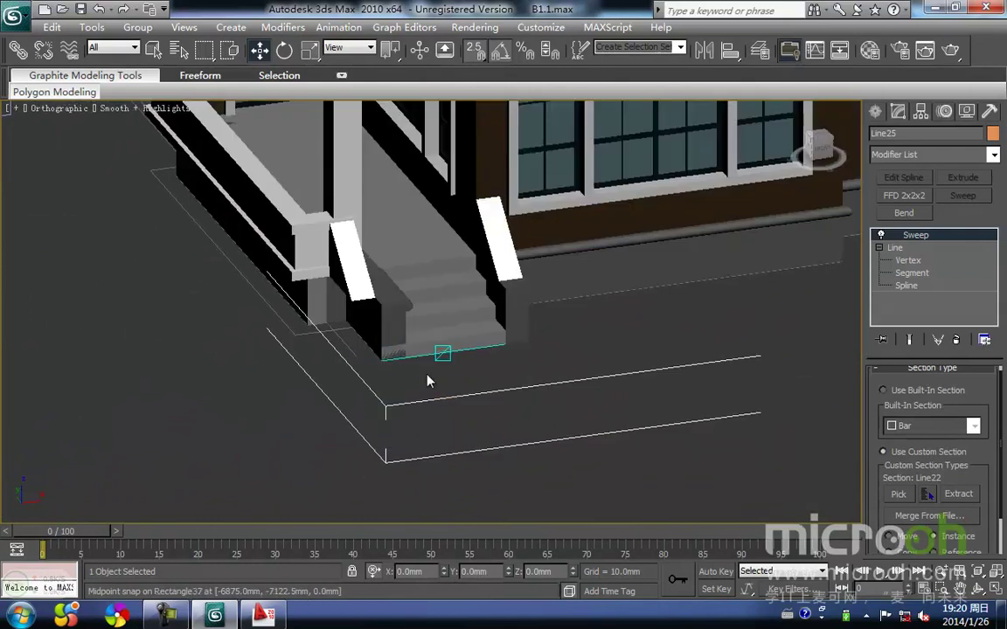
middle_click_drag(414, 370, 436, 360)
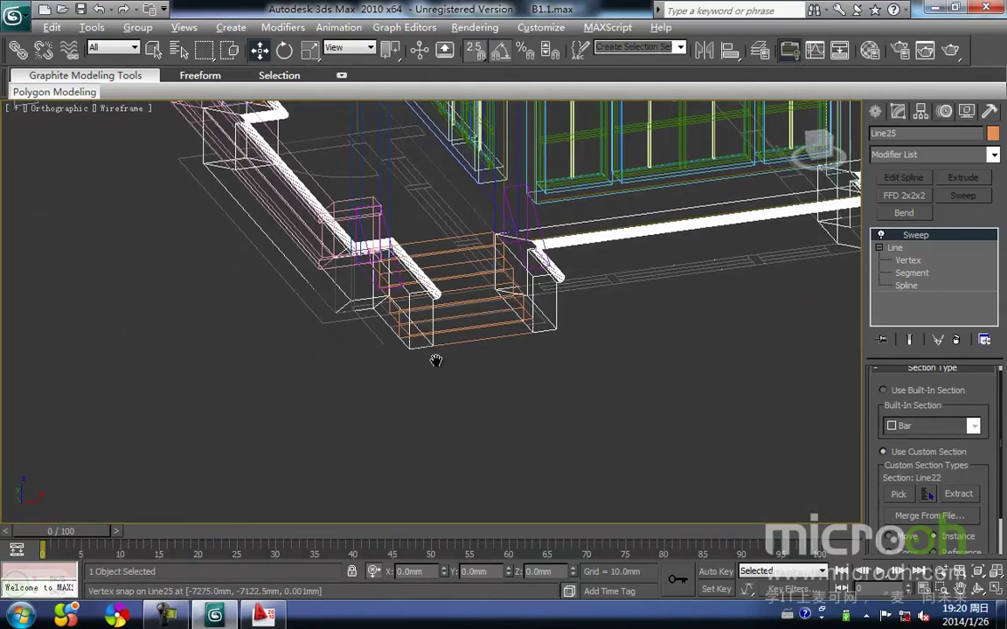
Step: Isolate the swept base in the top view and enter vertex editing of its underlying line
key("alt+q")
key("t")
key("z")
middle_click_drag(338, 404, 351, 402)
left_click(334, 346)
left_click(406, 390)
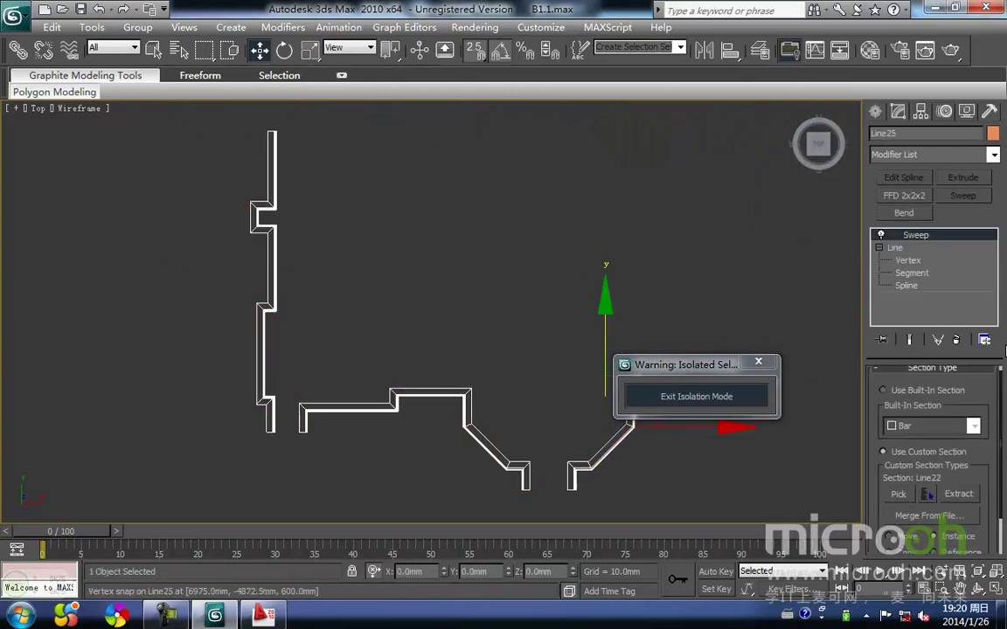
left_click(907, 262)
Step: Make the side-wall spline's end vertex farthest from the entrance steps its first vertex
mouse_move(256, 448)
middle_mouse_down()
mouse_move(341, 445)
mouse_move(349, 457)
mouse_move(274, 440)
mouse_move(371, 338)
middle_mouse_up()
scroll(302, 436, "down", 1)
scroll(302, 408, "up", 2)
scroll(284, 371, "up", 1)
scroll(284, 376, "down", 2)
middle_click_drag(218, 435, 320, 426)
middle_click_drag(322, 364, 320, 432)
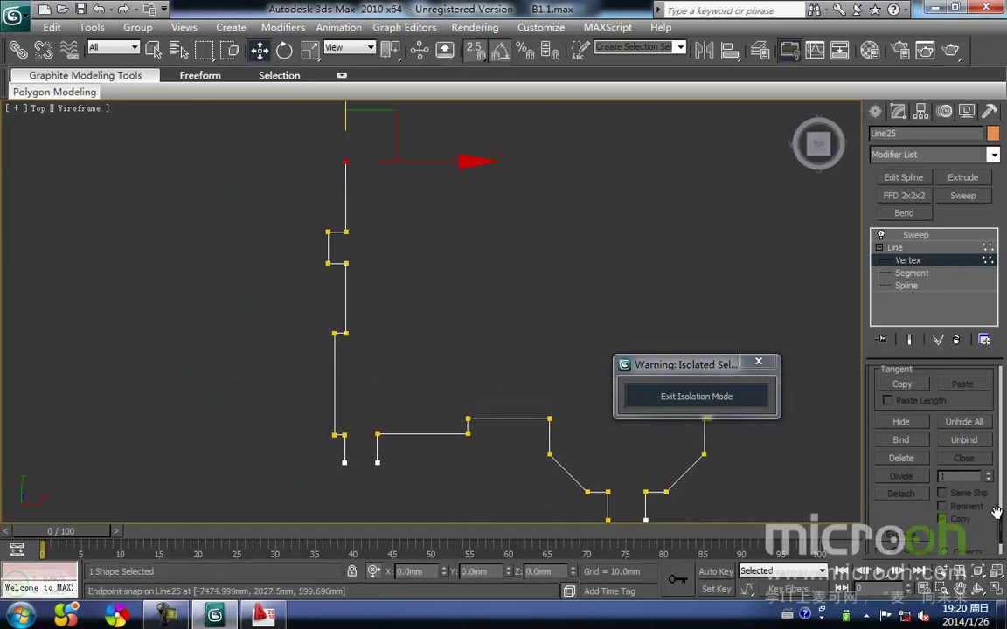
left_click_drag(1003, 520, 996, 500)
left_click_drag(996, 500, 673, 525)
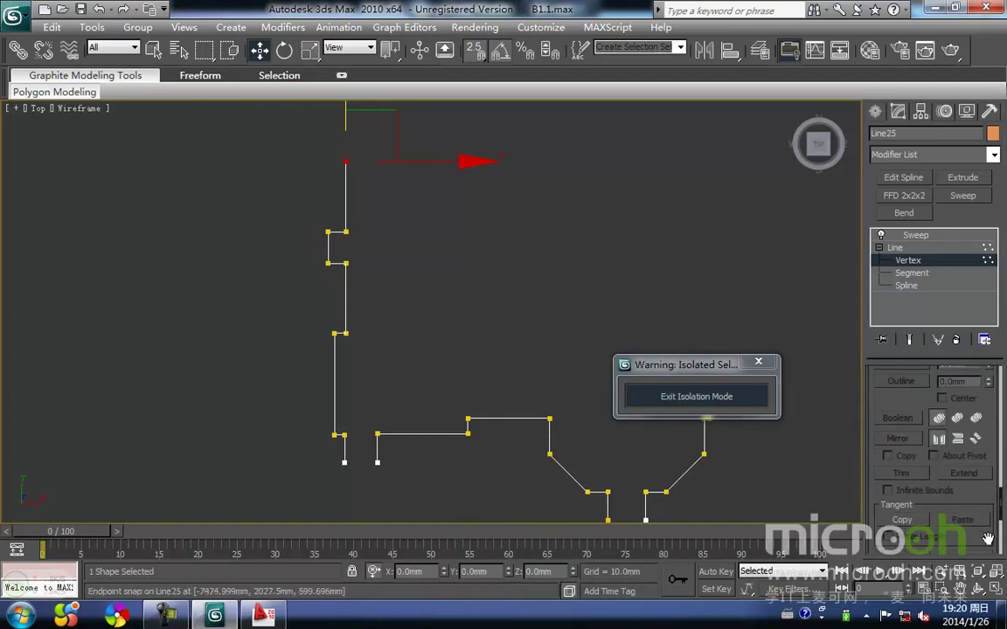
left_click_drag(1001, 509, 1004, 483)
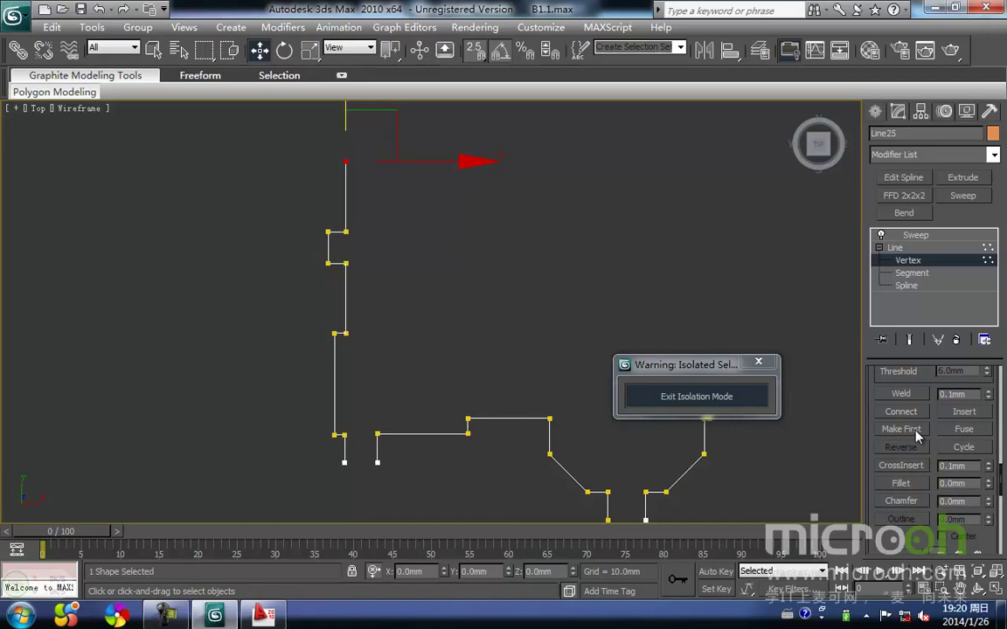
left_click(437, 278)
middle_click_drag(407, 221, 405, 230)
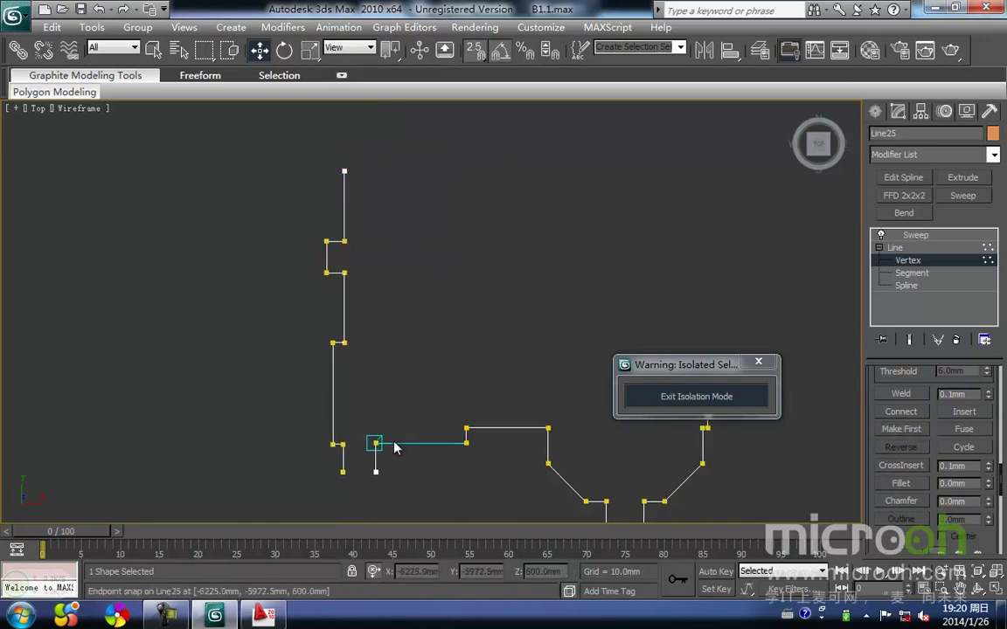
middle_click_drag(376, 470, 354, 471)
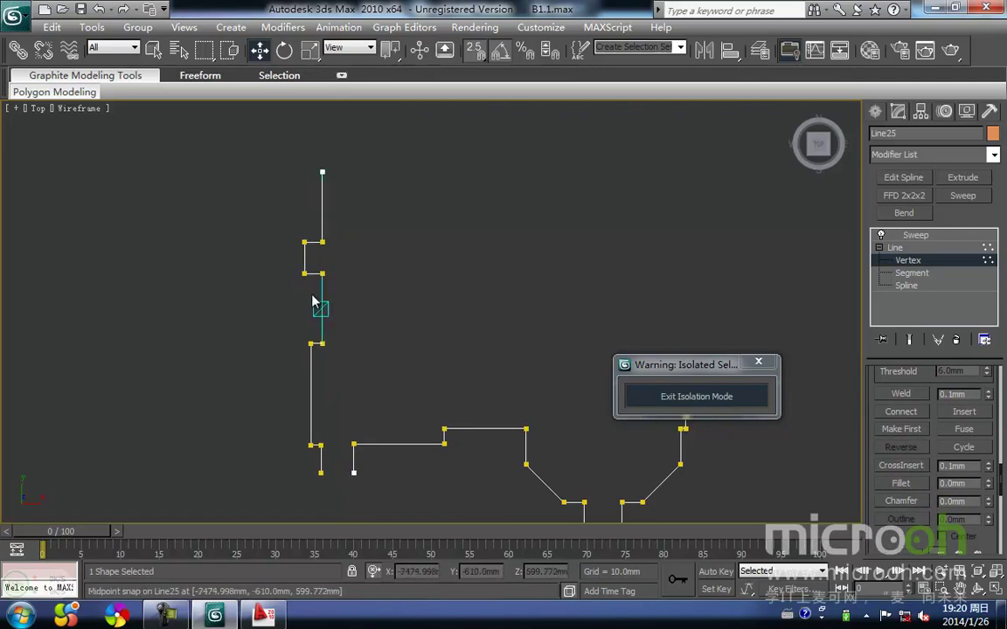
Step: Return to the Sweep level, exit isolation mode and show the whole villa shaded in an angled orthographic view
middle_click_drag(577, 504, 548, 460)
left_click(736, 402)
middle_click_drag(382, 310, 463, 299)
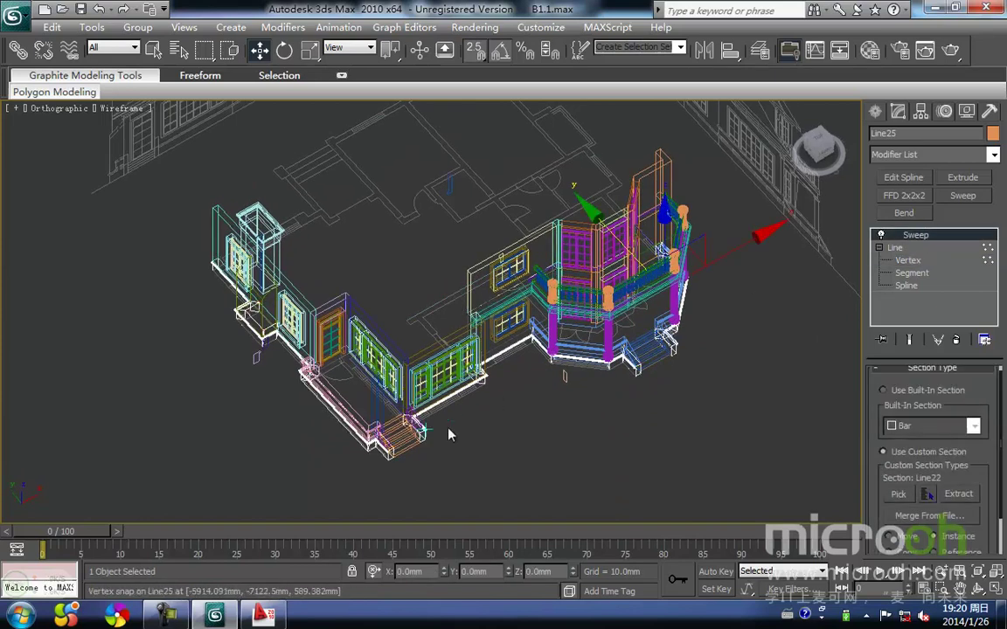
scroll(456, 427, "up", 2)
key("F3")
scroll(428, 463, "up", 5)
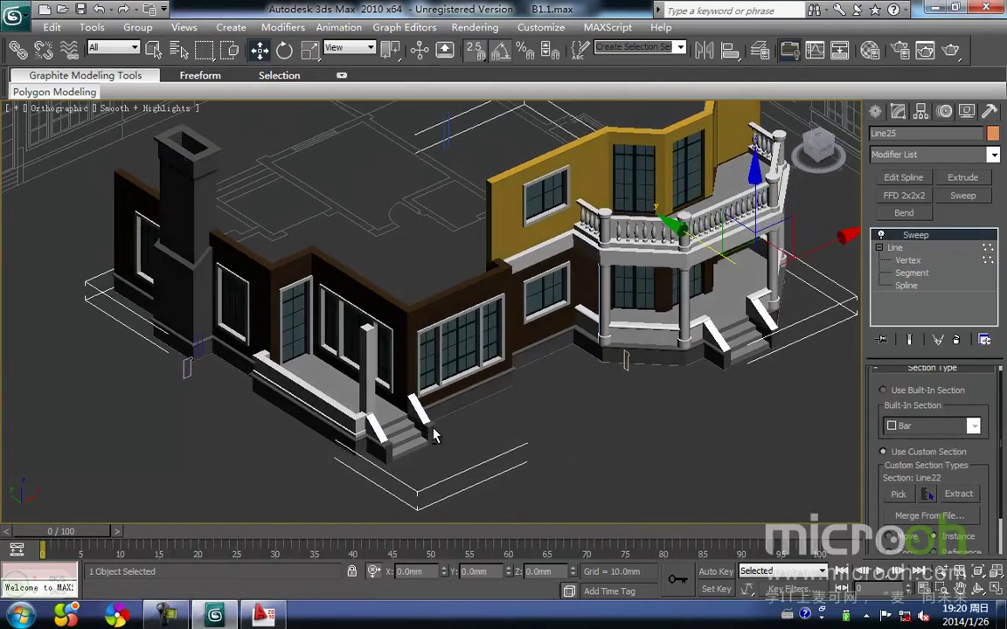